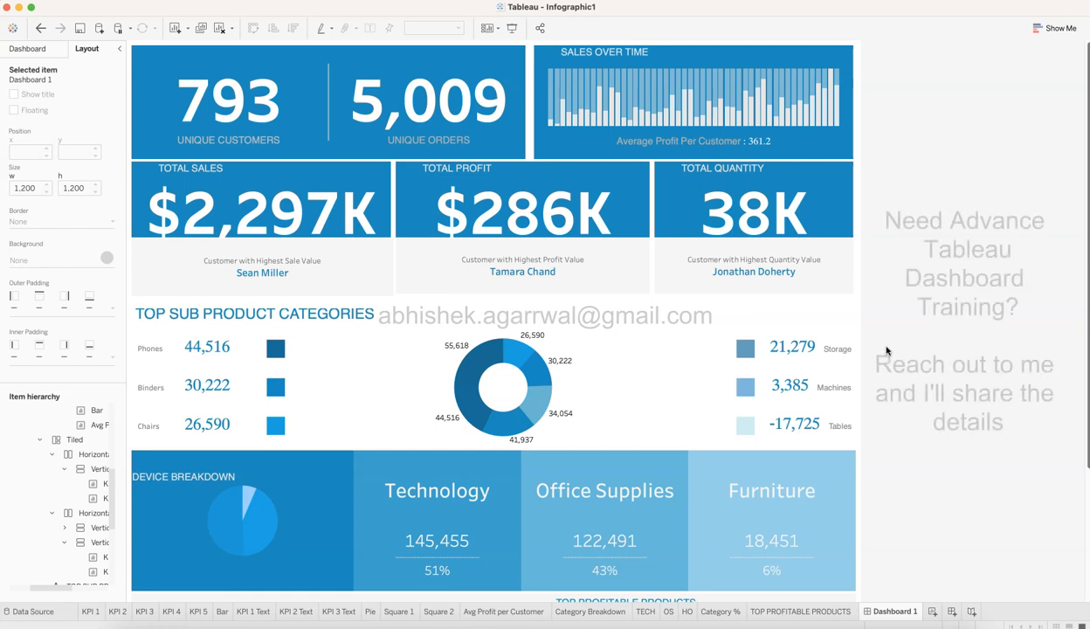
# Look over the finished infographic dashboard, switch to Safari and display the full web address of the Dribbble reference design.
pyautogui.scroll(-5, 887, 350)
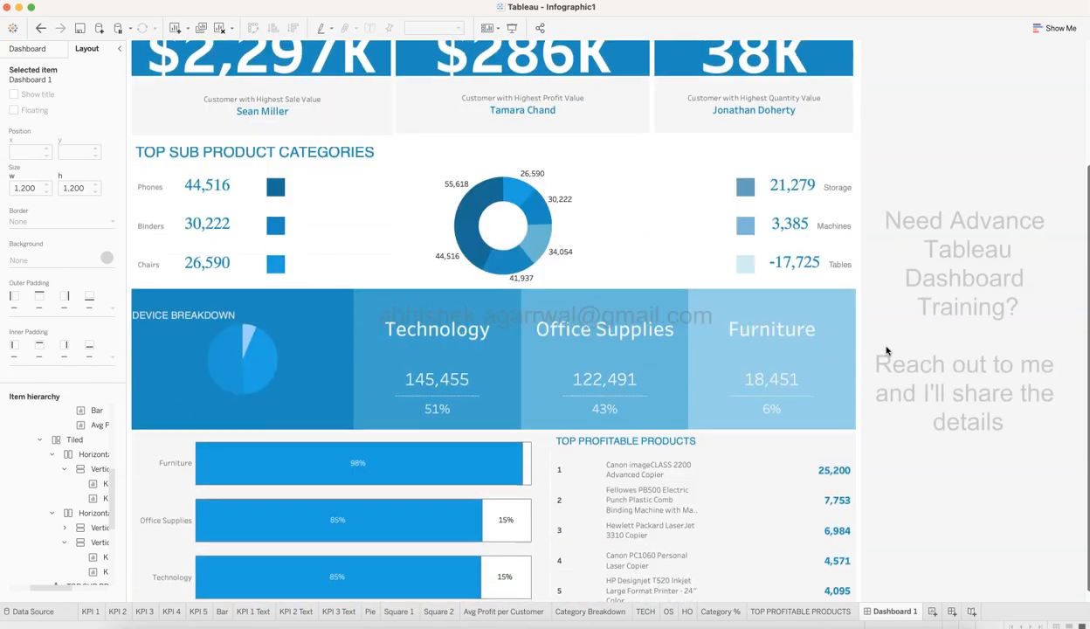
pyautogui.scroll(5, 887, 350)
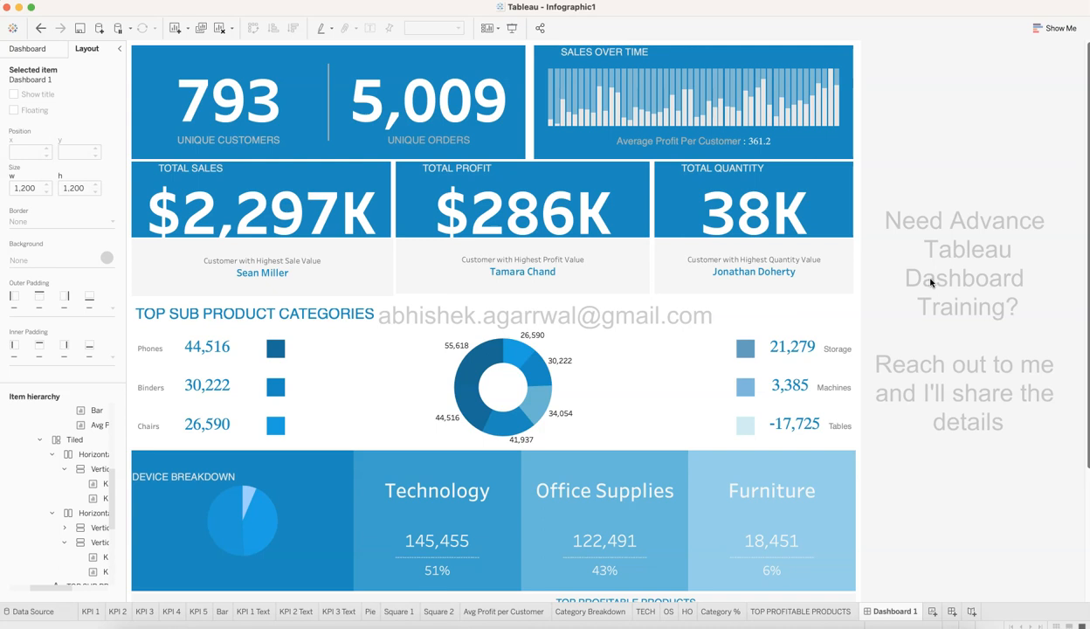
pyautogui.press('super+Tab')
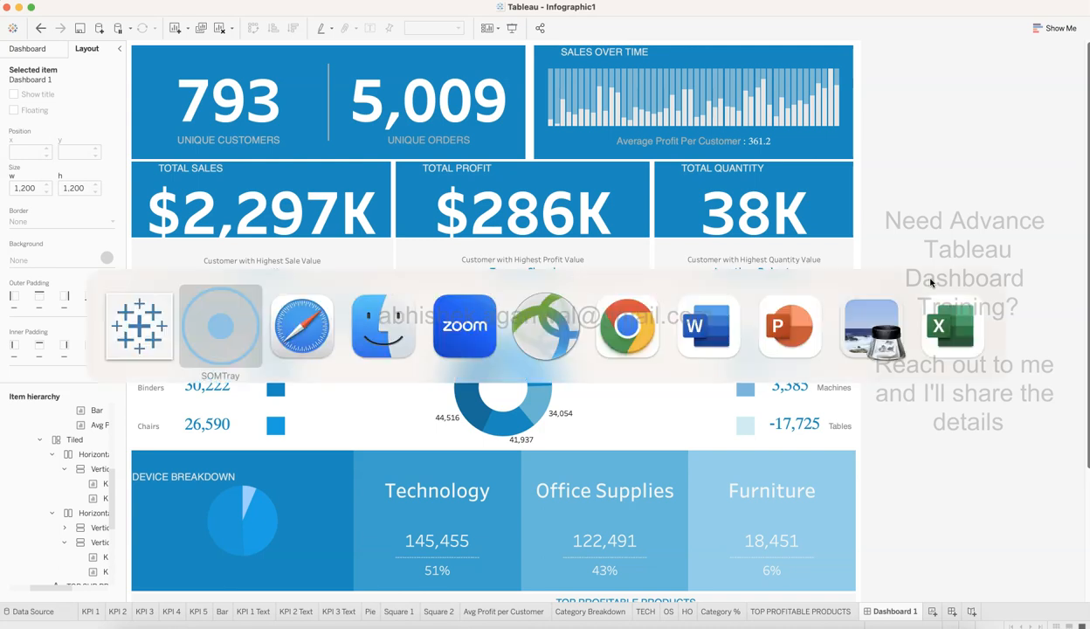
pyautogui.press('super+Tab')
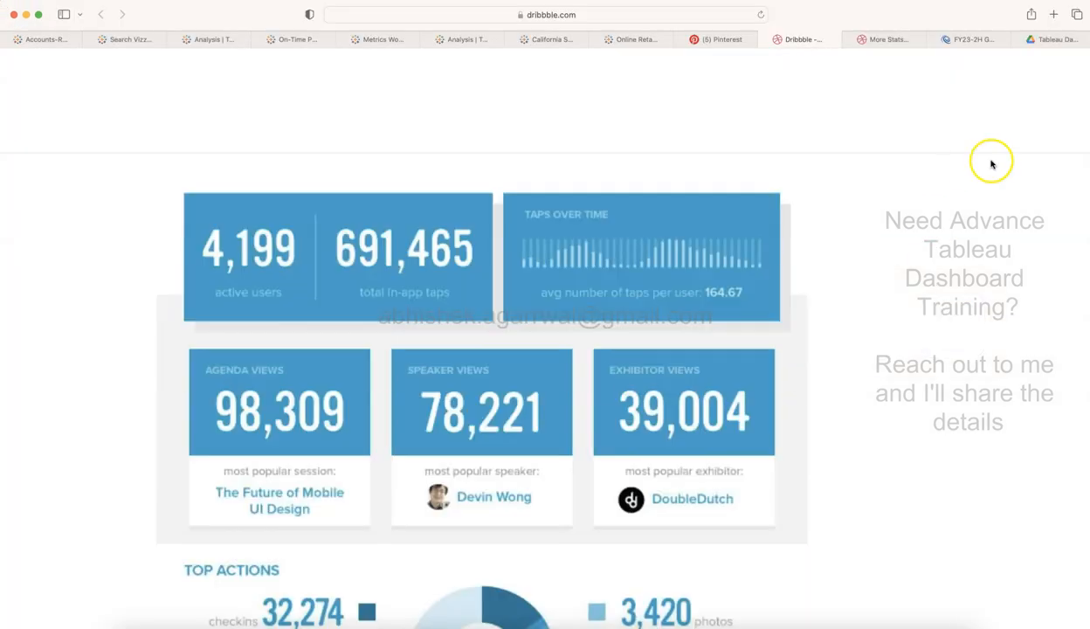
pyautogui.click(584, 15)
pyautogui.click(563, 16)
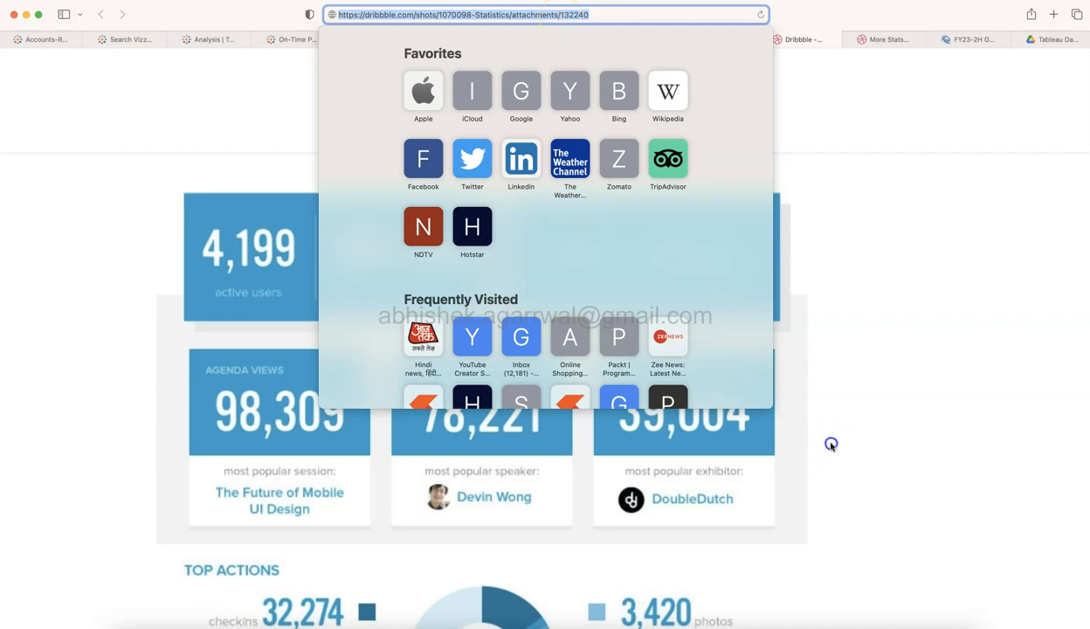
pyautogui.click(709, 367)
# Examine the Dribbble reference infographic's layout, from the KPI cards through Top Actions to the Device Breakdown section.
pyautogui.scroll(-3, 709, 364)
pyautogui.scroll(3, 709, 365)
pyautogui.scroll(-3, 709, 365)
pyautogui.scroll(3, 709, 365)
pyautogui.scroll(-1, 390, 219)
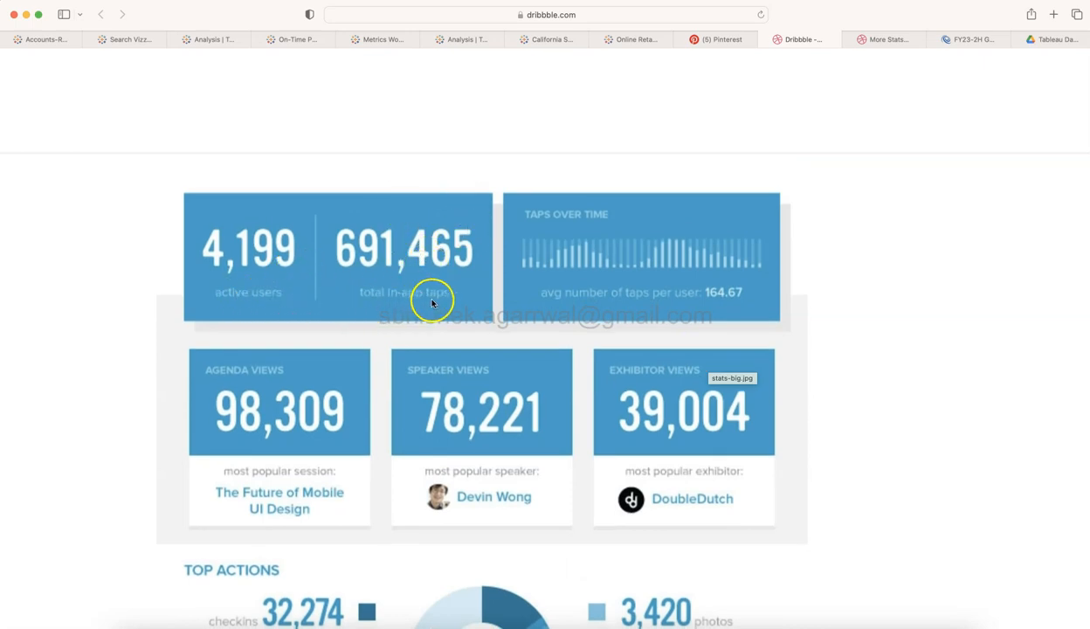
pyautogui.scroll(-10, 445, 369)
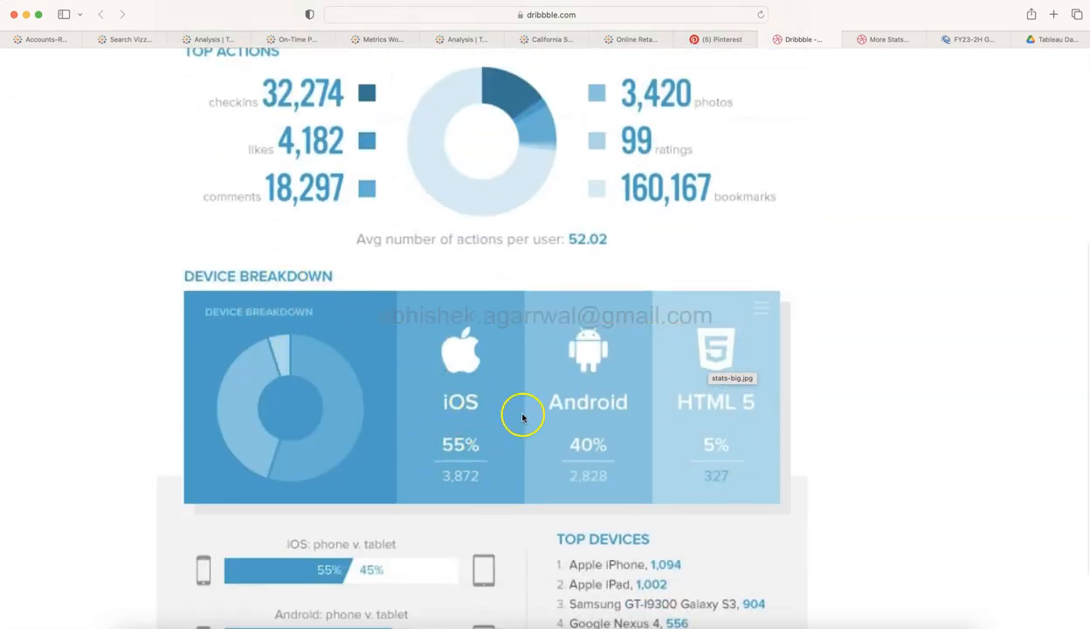
pyautogui.scroll(4, 655, 426)
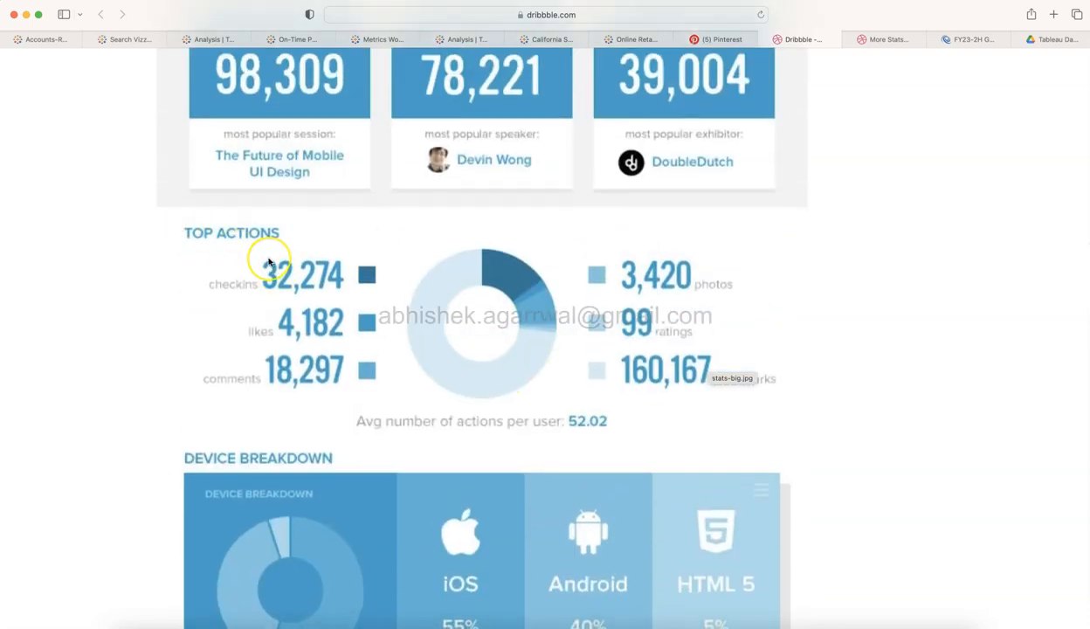
pyautogui.scroll(7, 268, 257)
pyautogui.scroll(1, 268, 261)
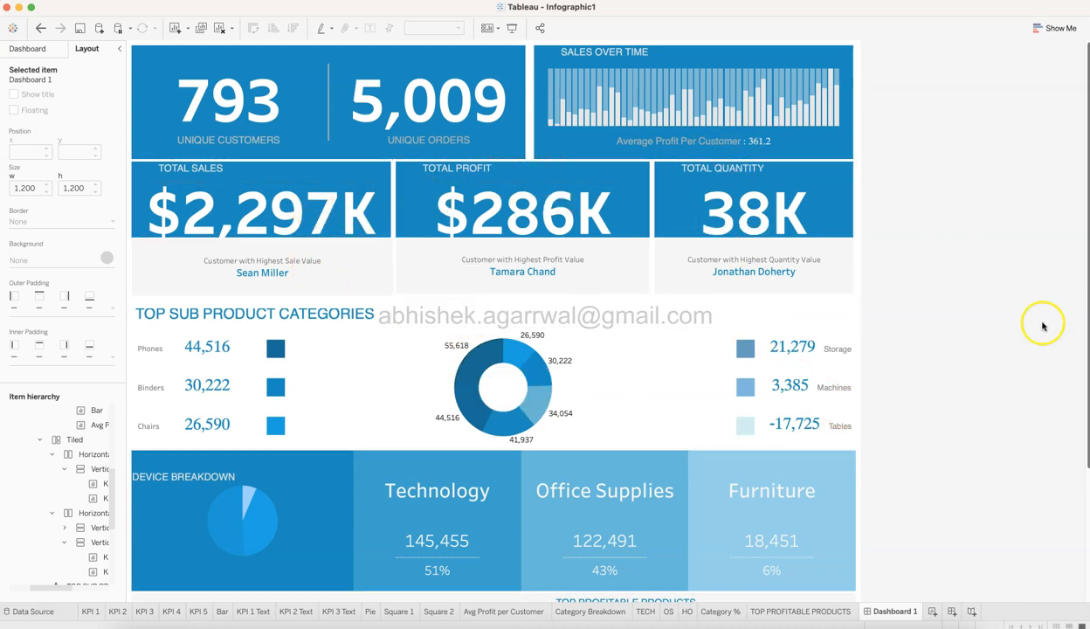
# Switch back to Safari and review the reference infographic through to its phone v. tablet bars and Top Devices list.
pyautogui.press('super+Tab')
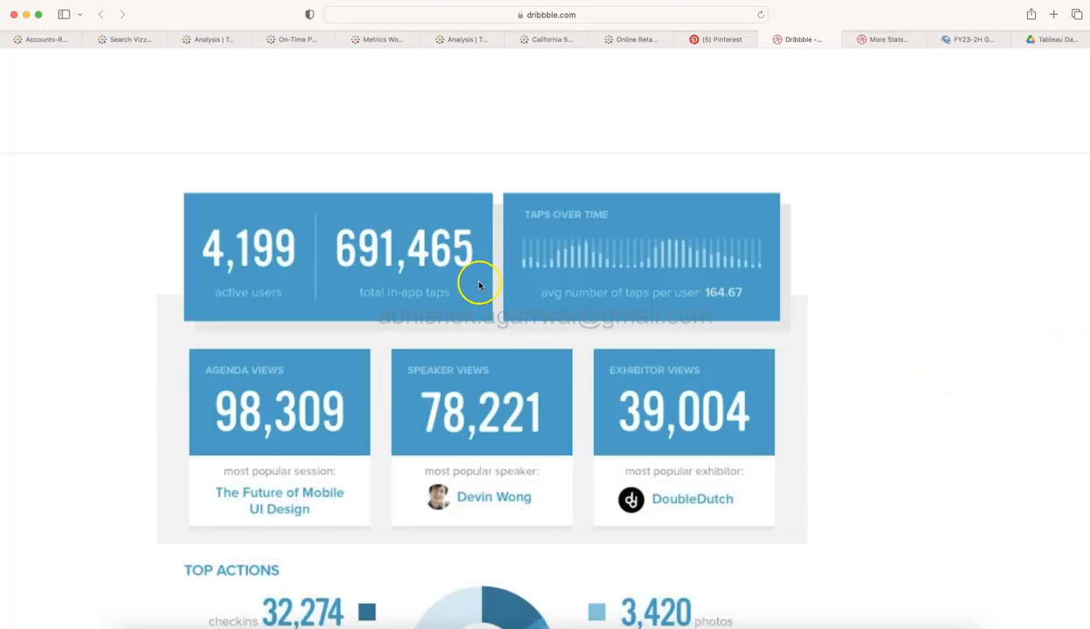
pyautogui.scroll(-10, 501, 362)
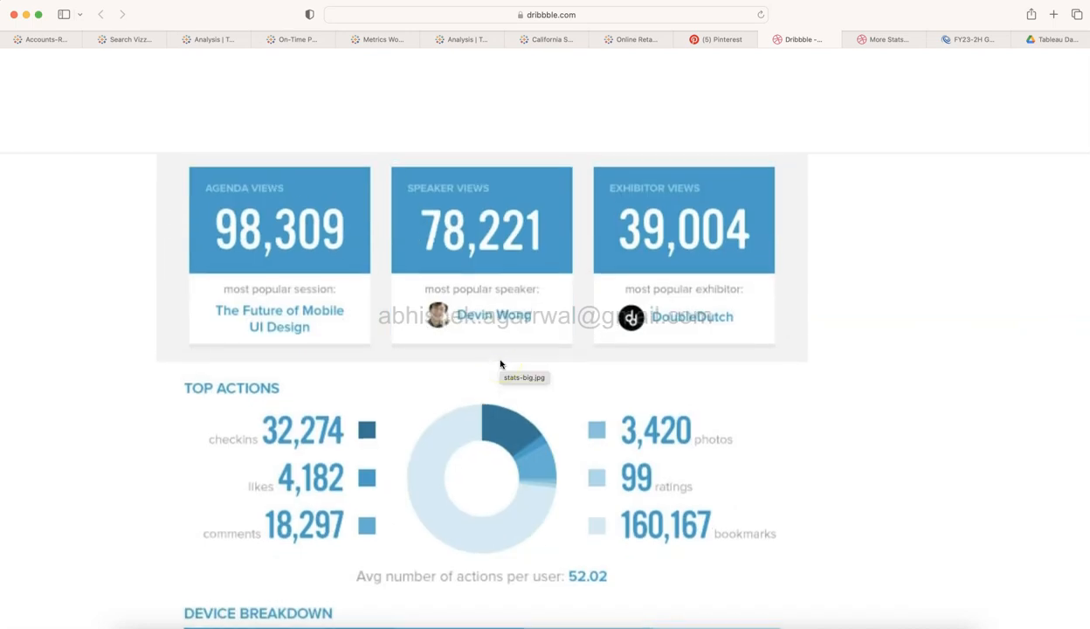
pyautogui.scroll(-3, 500, 362)
pyautogui.scroll(4, 500, 363)
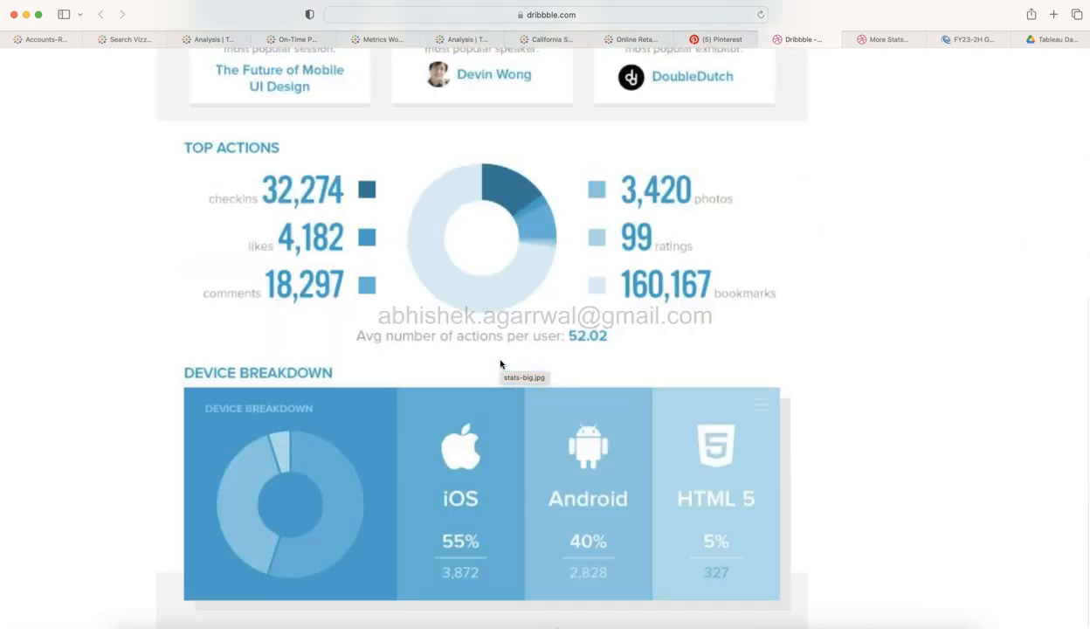
pyautogui.scroll(-3, 501, 364)
pyautogui.scroll(3, 501, 364)
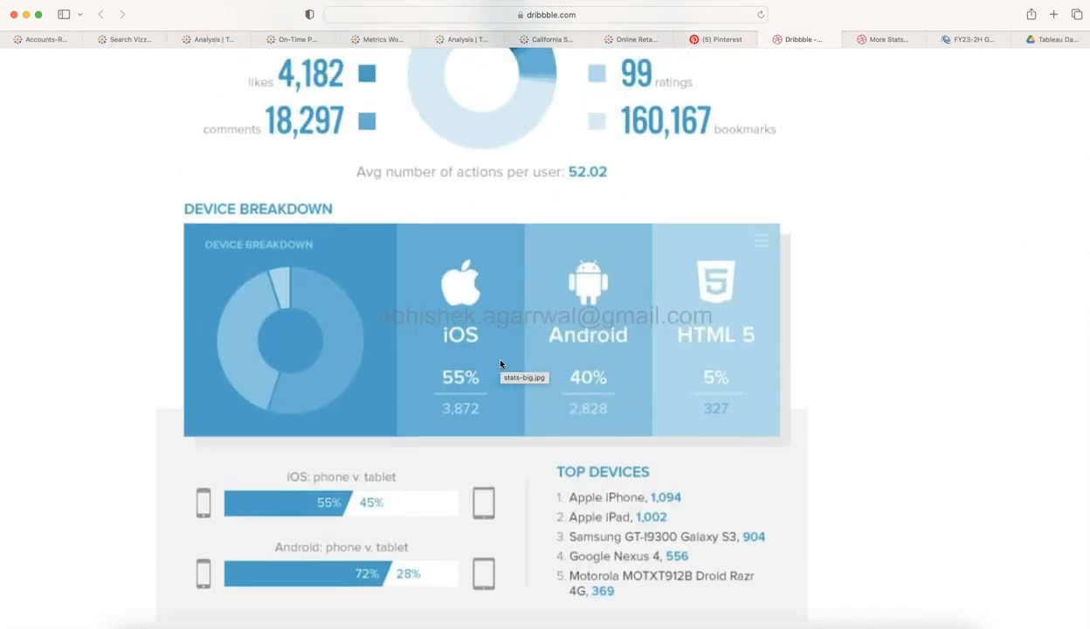
pyautogui.scroll(5, 500, 364)
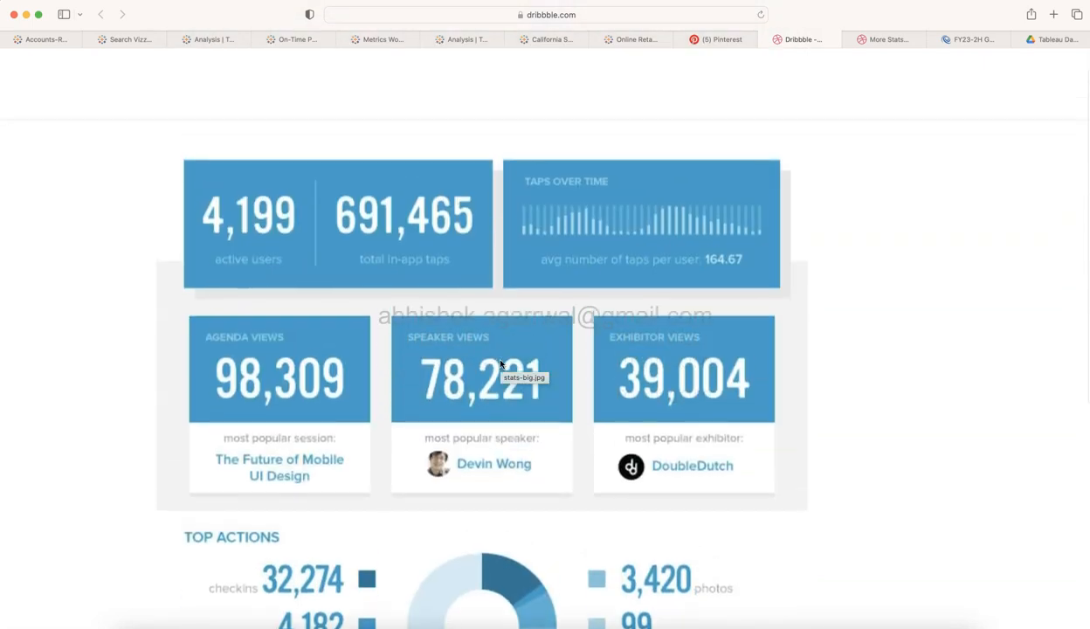
# Compare the Tableau dashboard's sections with the matching sections of the Dribbble reference infographic.
pyautogui.click(871, 424)
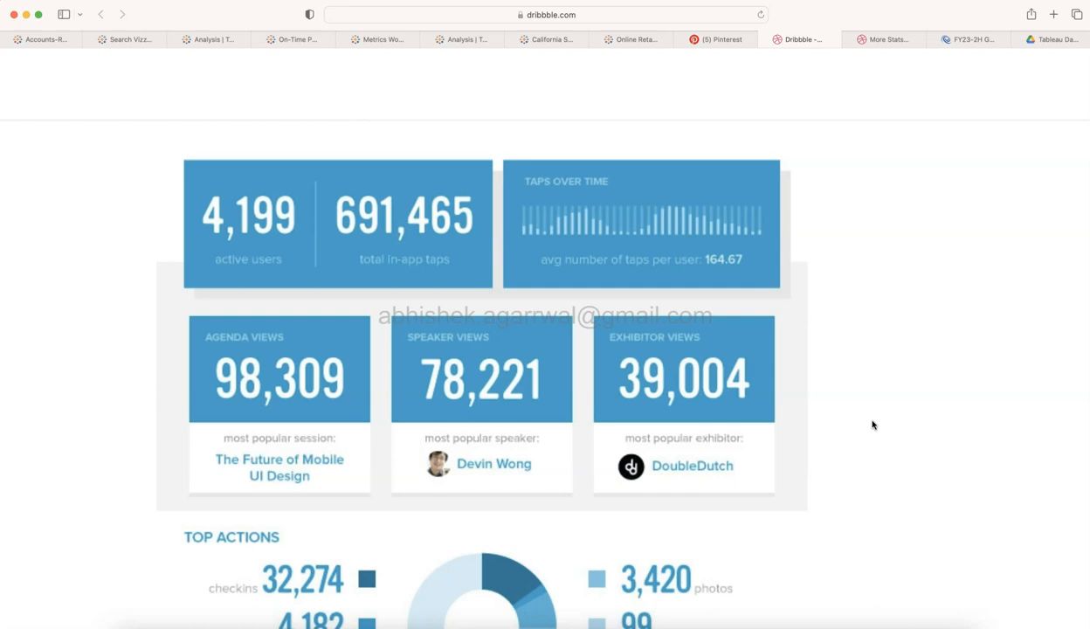
pyautogui.scroll(-2, 872, 425)
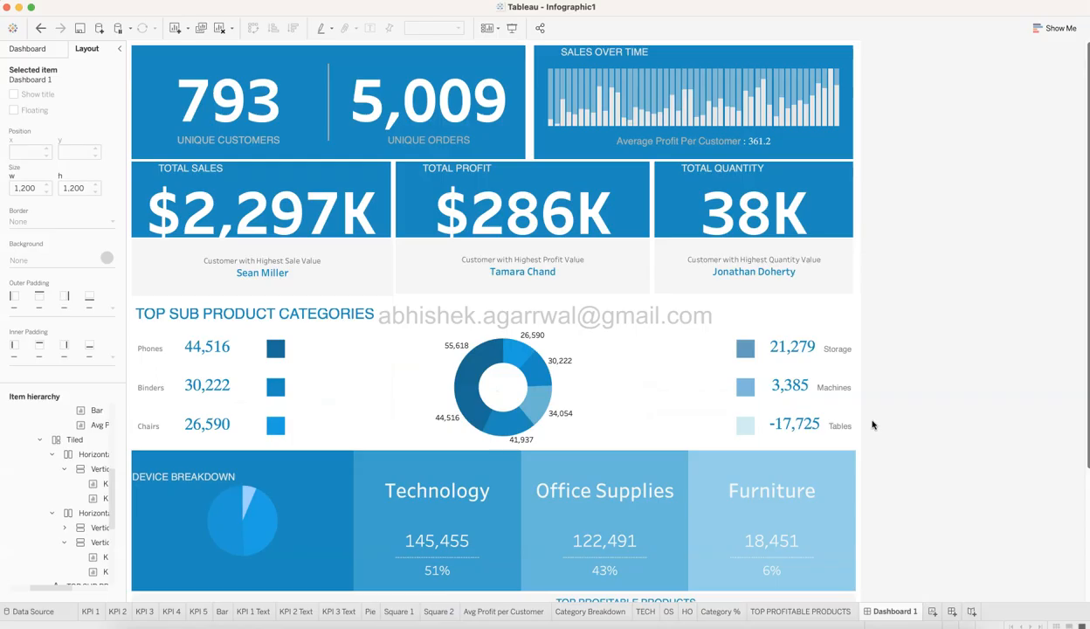
pyautogui.click(604, 399)
pyautogui.scroll(-5, 604, 400)
pyautogui.click(981, 423)
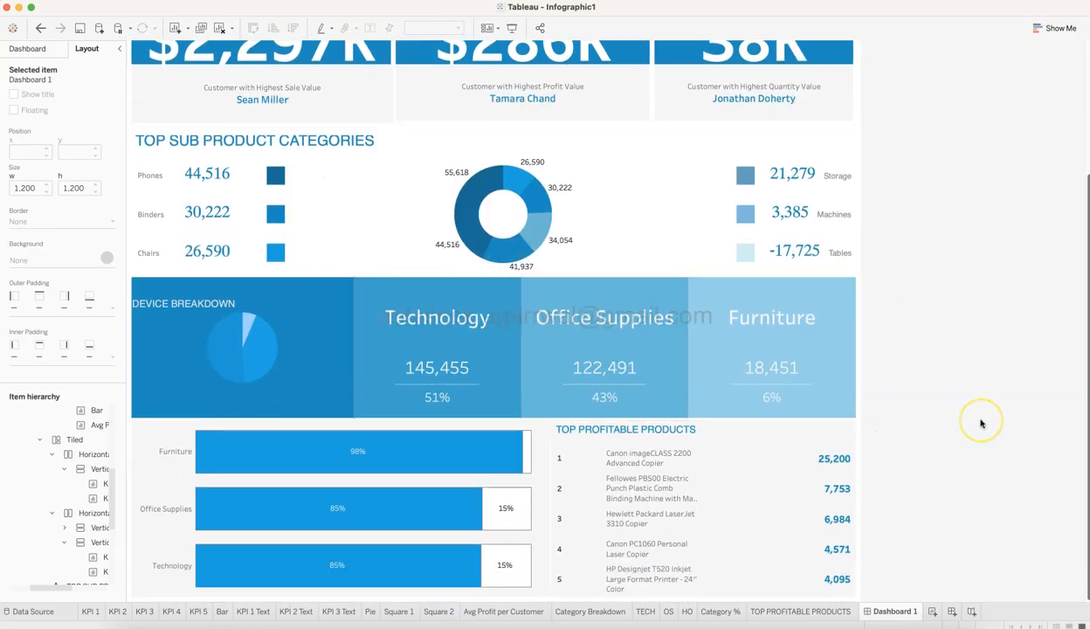
pyautogui.scroll(5, 981, 424)
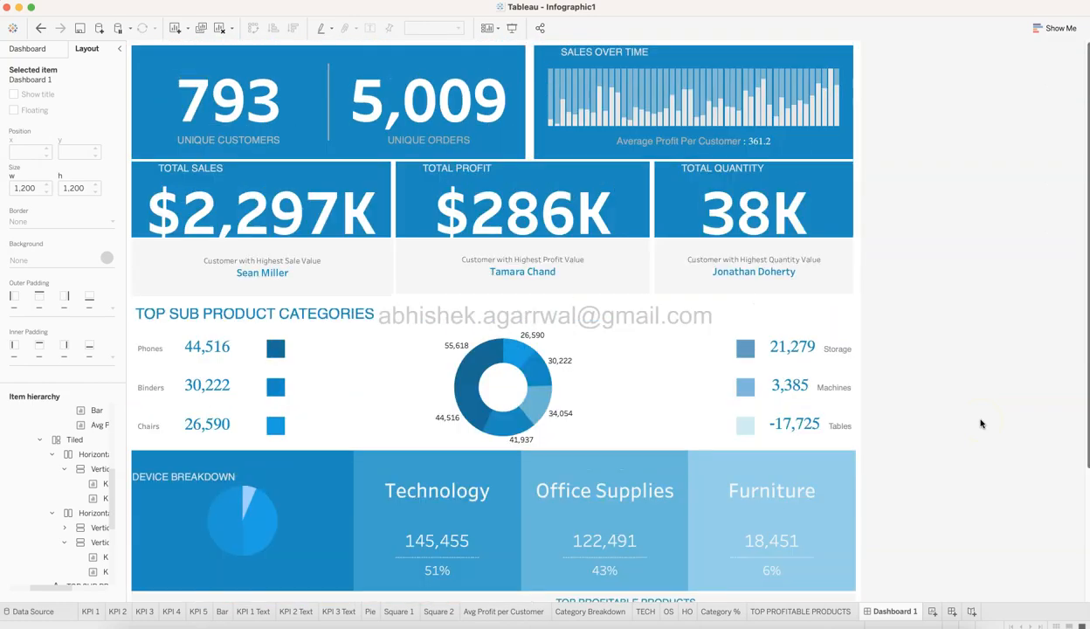
pyautogui.click(616, 297)
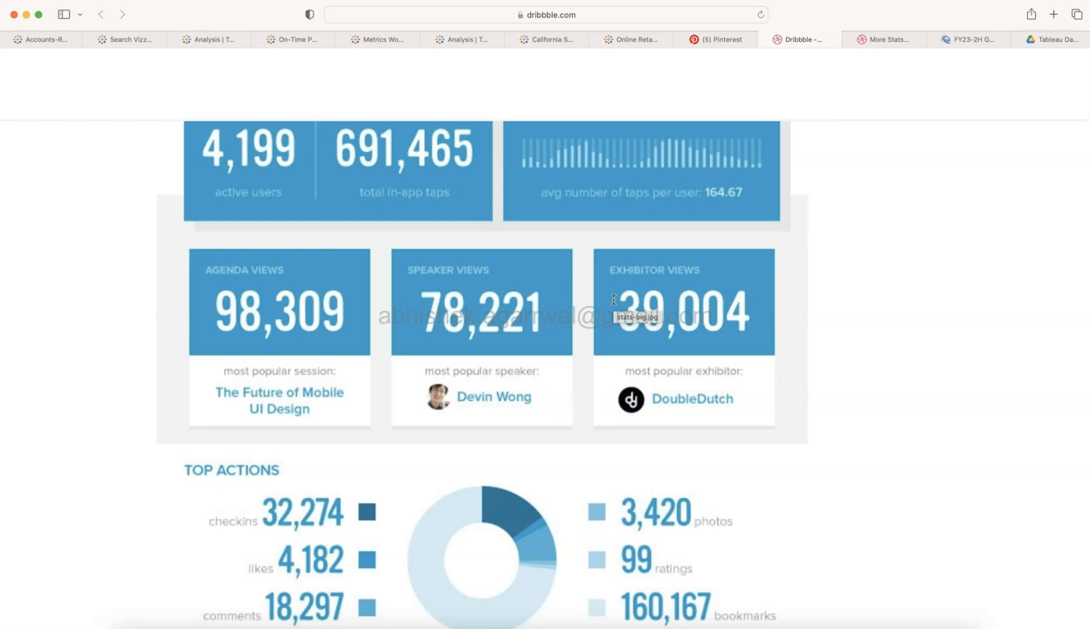
pyautogui.scroll(2, 614, 300)
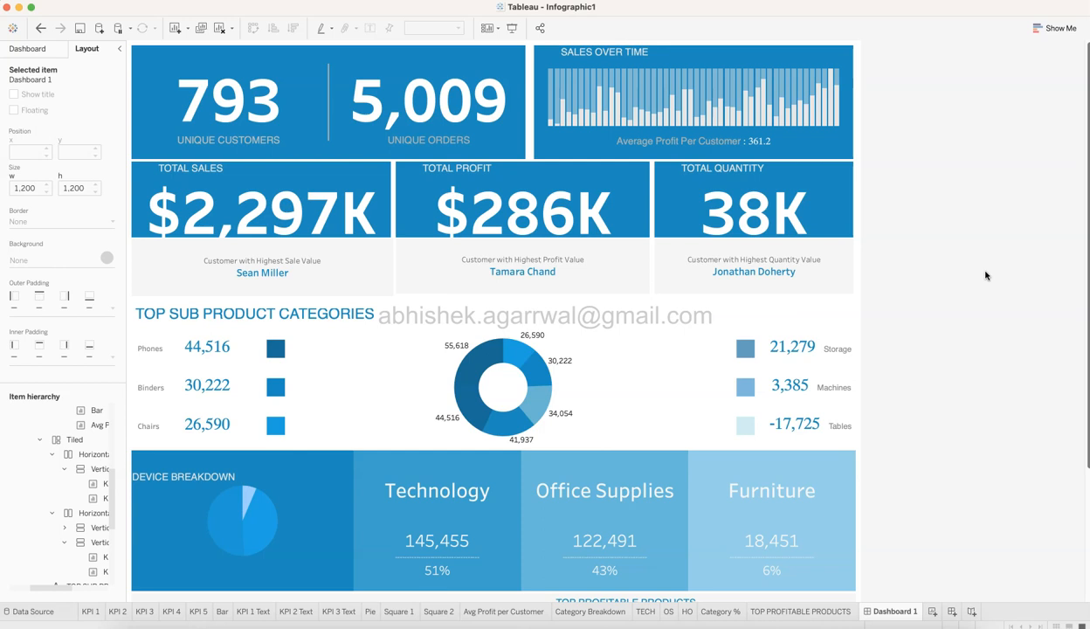
# Switch to Safari and open the already loaded Google Drive page for the Tableau dashboard material.
pyautogui.press('super+Tab')
pyautogui.press('super+Tab')
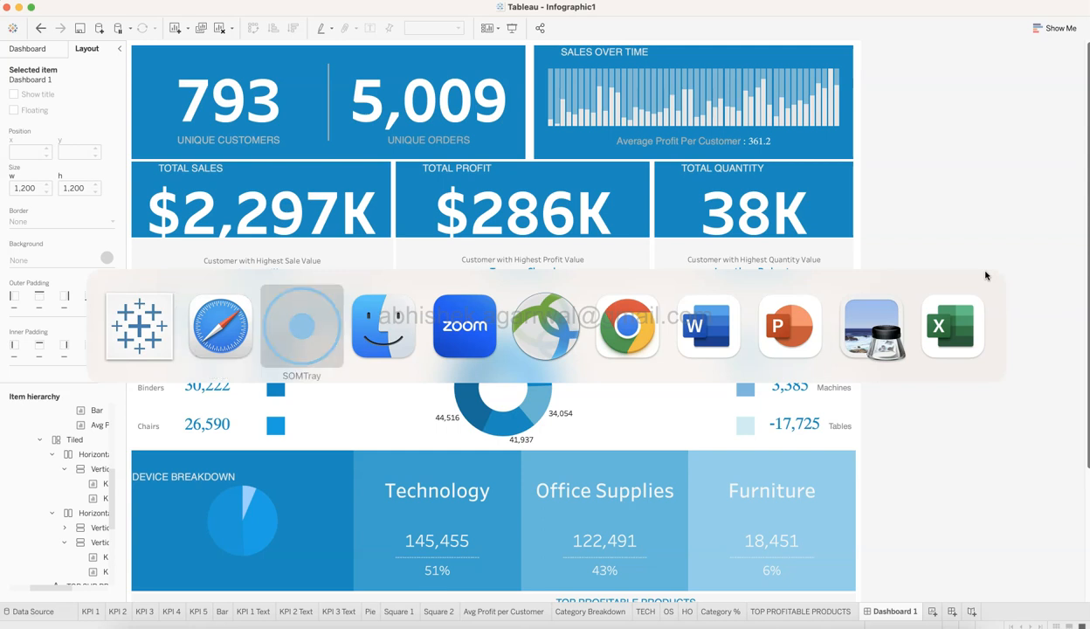
pyautogui.press('super+shift+Tab')
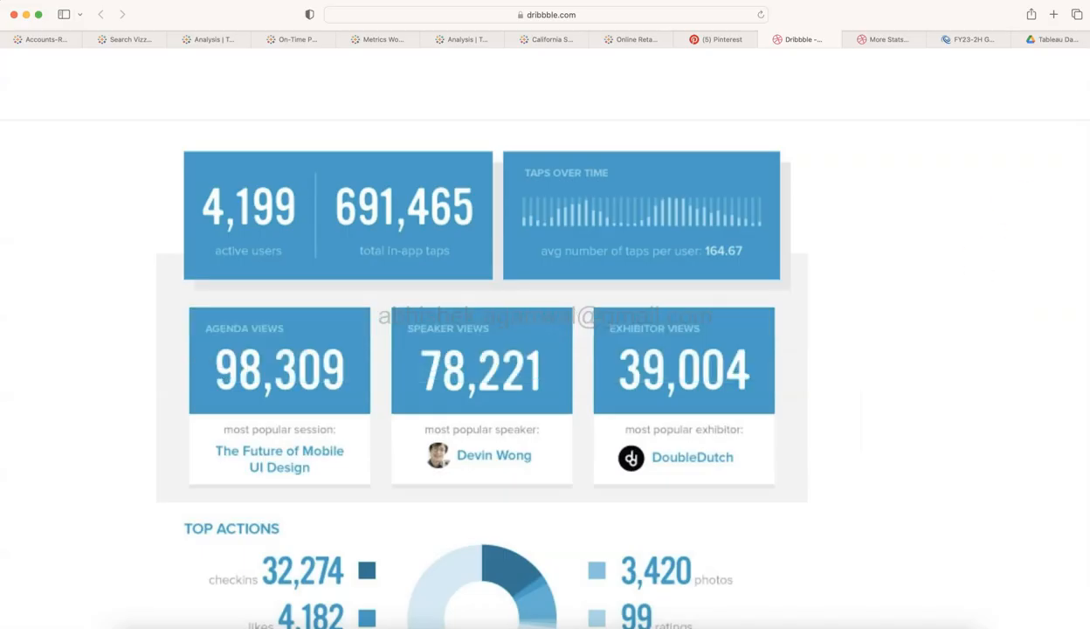
pyautogui.click(1054, 40)
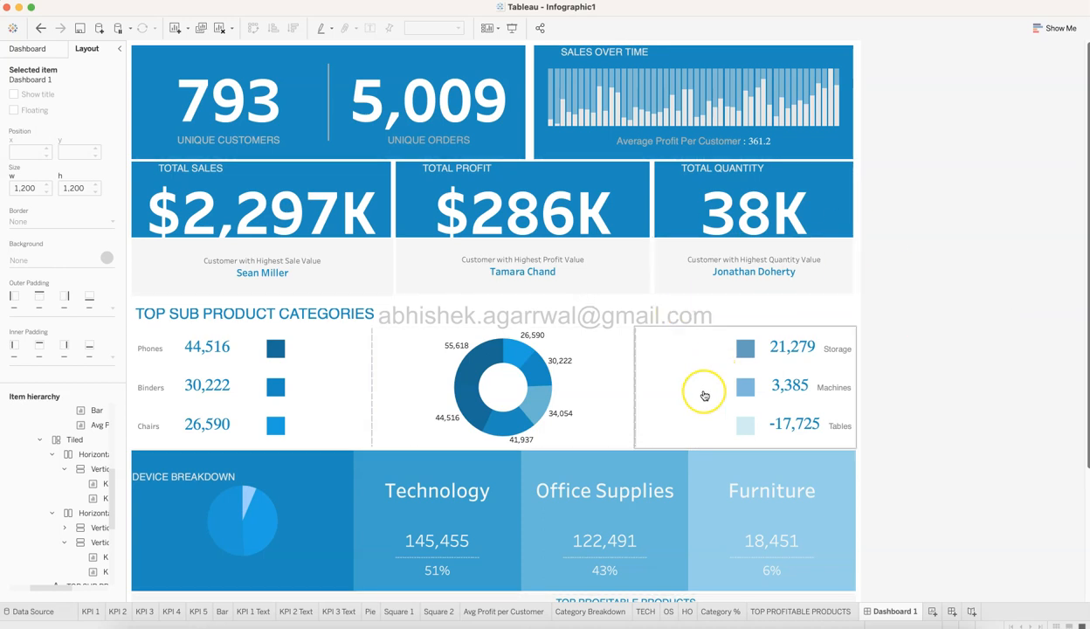
# Reopen the Dribbble reference in Safari, check its layout down to the Top Devices list and return to Tableau.
pyautogui.press('super+Tab')
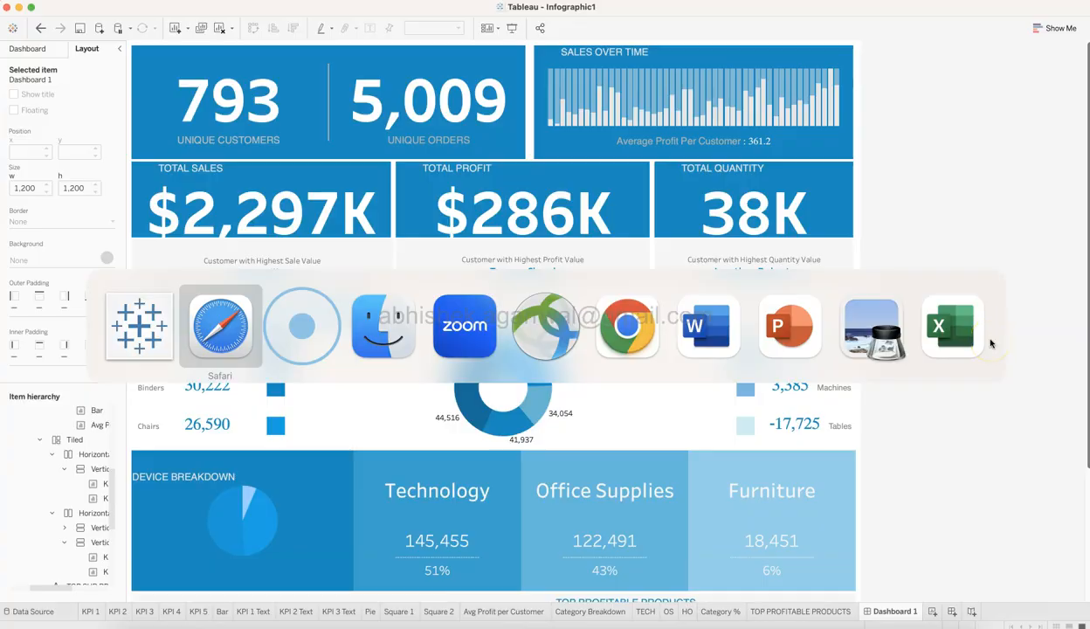
pyautogui.click(794, 39)
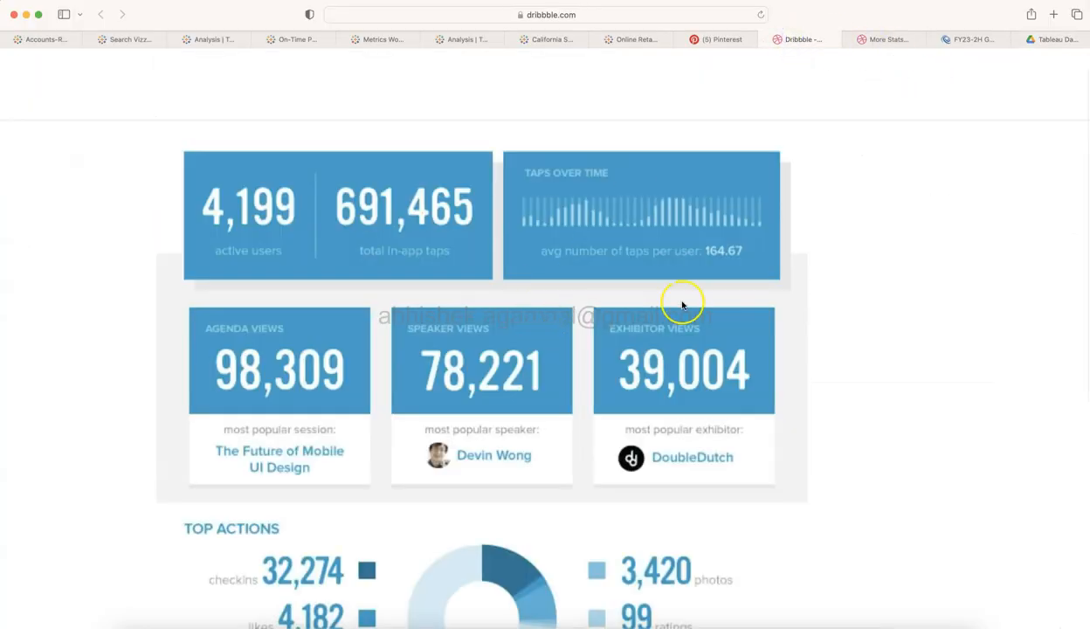
pyautogui.scroll(-8, 694, 448)
pyautogui.scroll(-2, 696, 449)
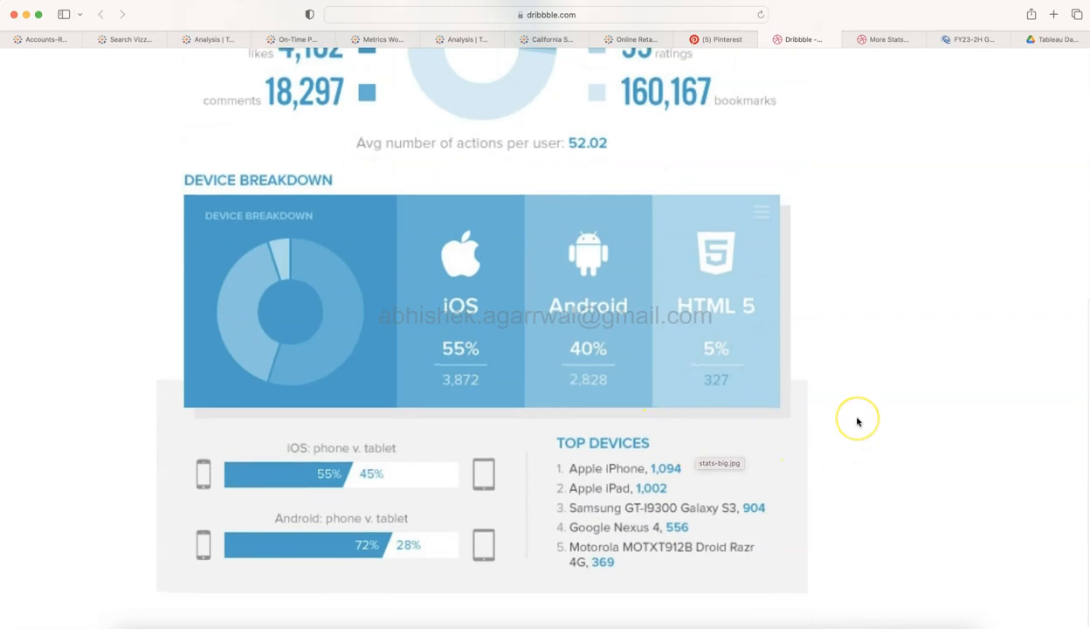
pyautogui.scroll(10, 857, 422)
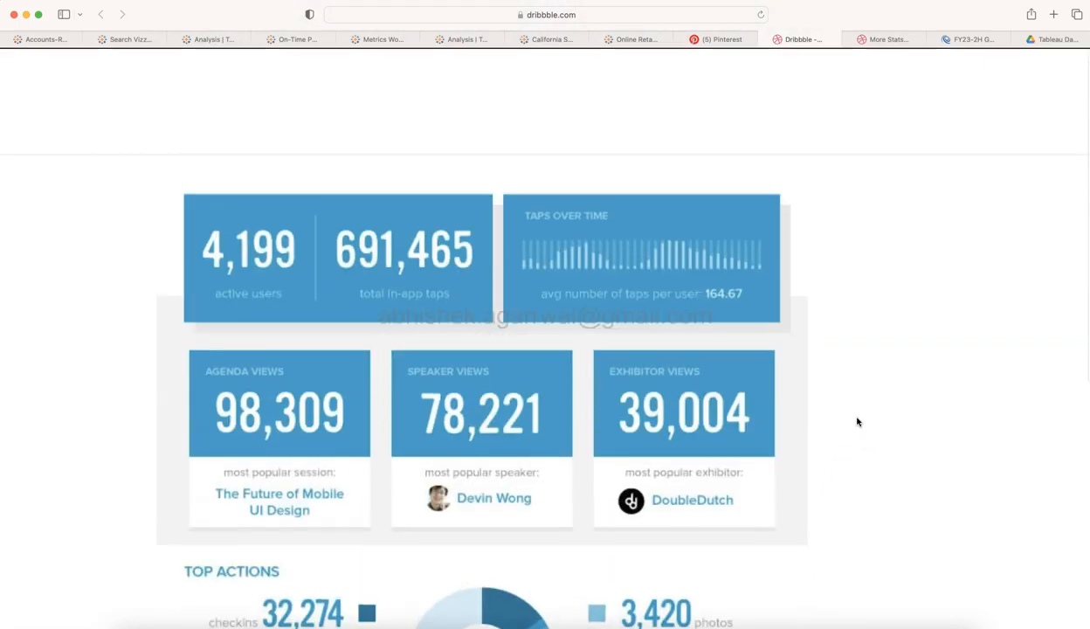
pyautogui.press('super+Tab')
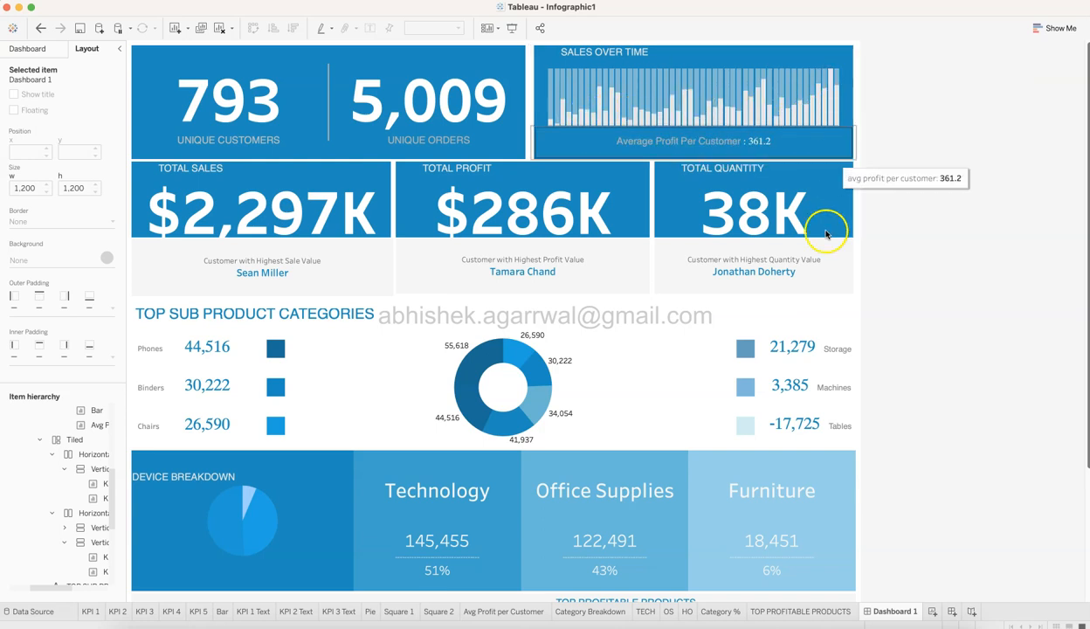
# Review the dashboard's sub product categories, device breakdown, category bars and top profitable products sections.
pyautogui.scroll(-2, 524, 306)
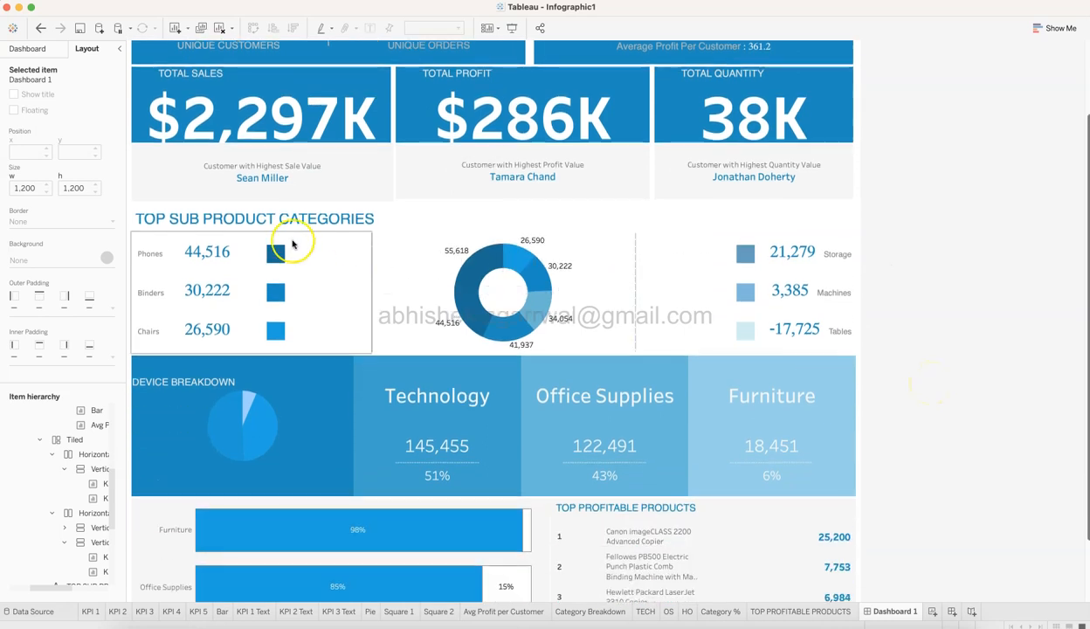
pyautogui.scroll(-3, 310, 238)
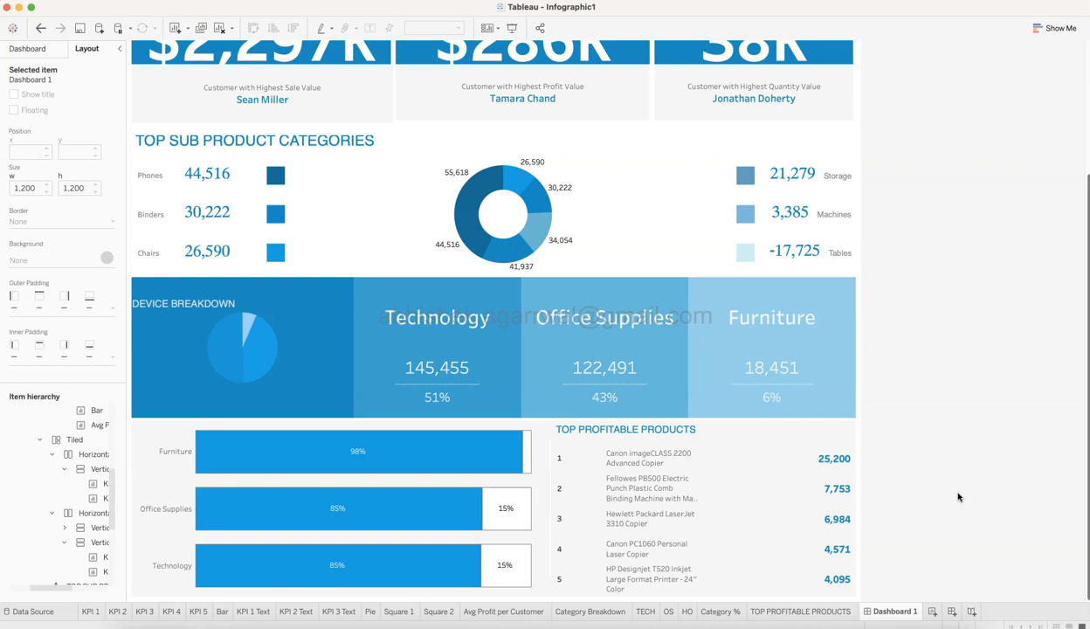
pyautogui.scroll(5, 958, 497)
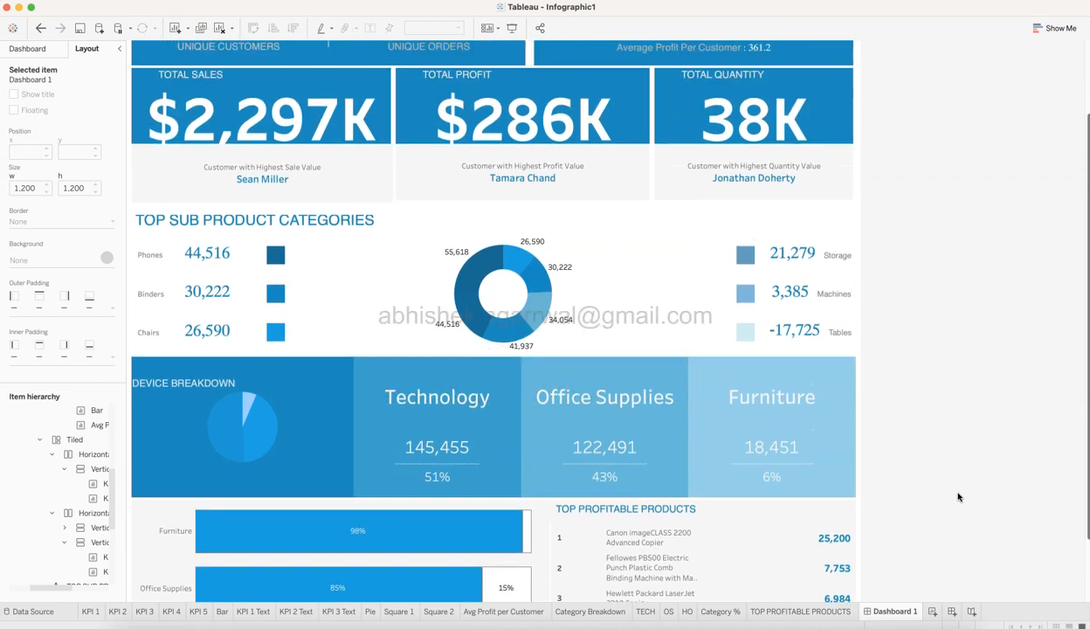
pyautogui.click(560, 431)
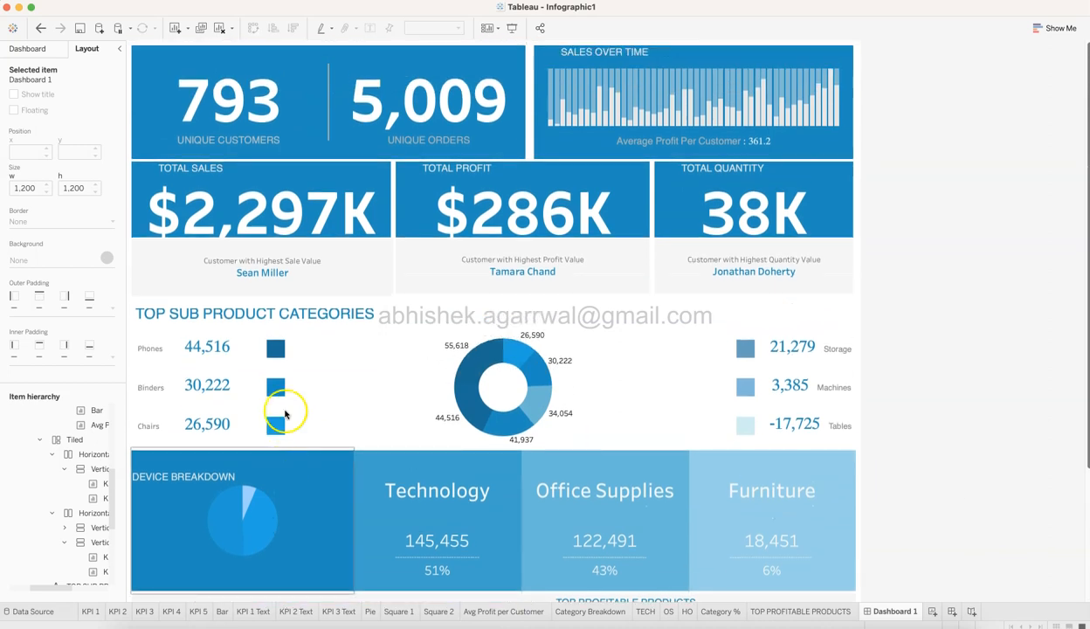
# Open the KPI 1 sheet and inspect its worksheet shading colour in RGB values without changing it.
pyautogui.click(91, 611)
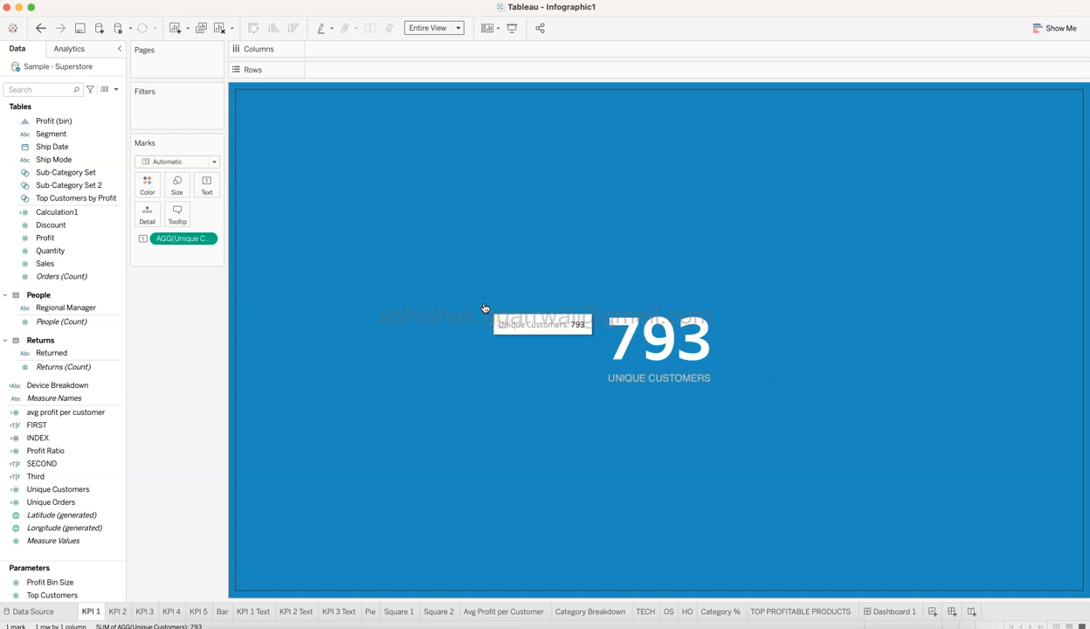
pyautogui.rightClick(369, 251)
pyautogui.click(402, 306)
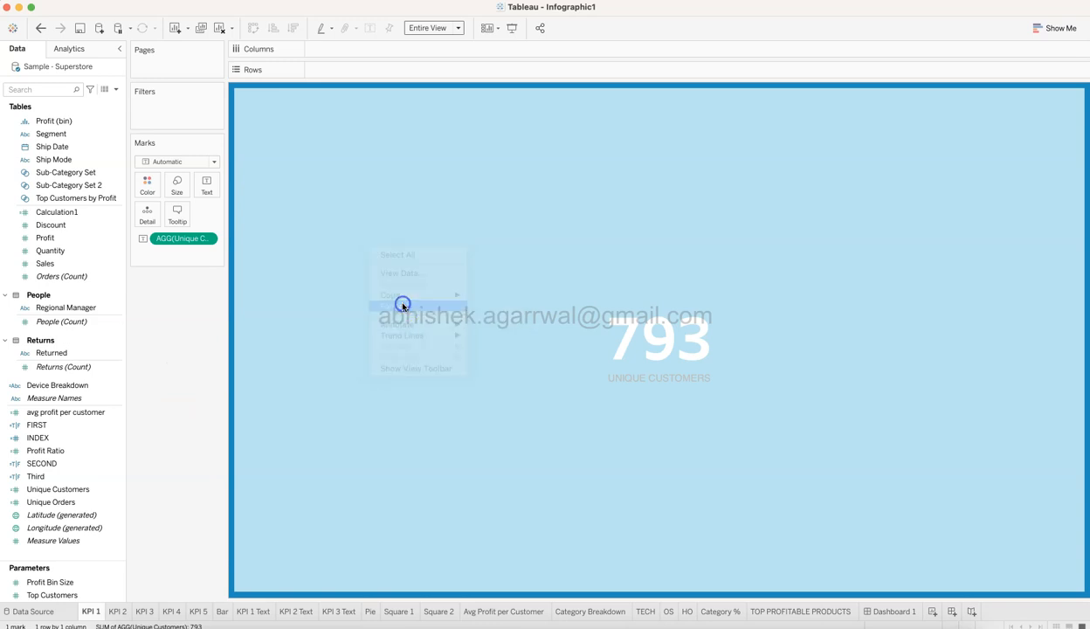
pyautogui.click(45, 72)
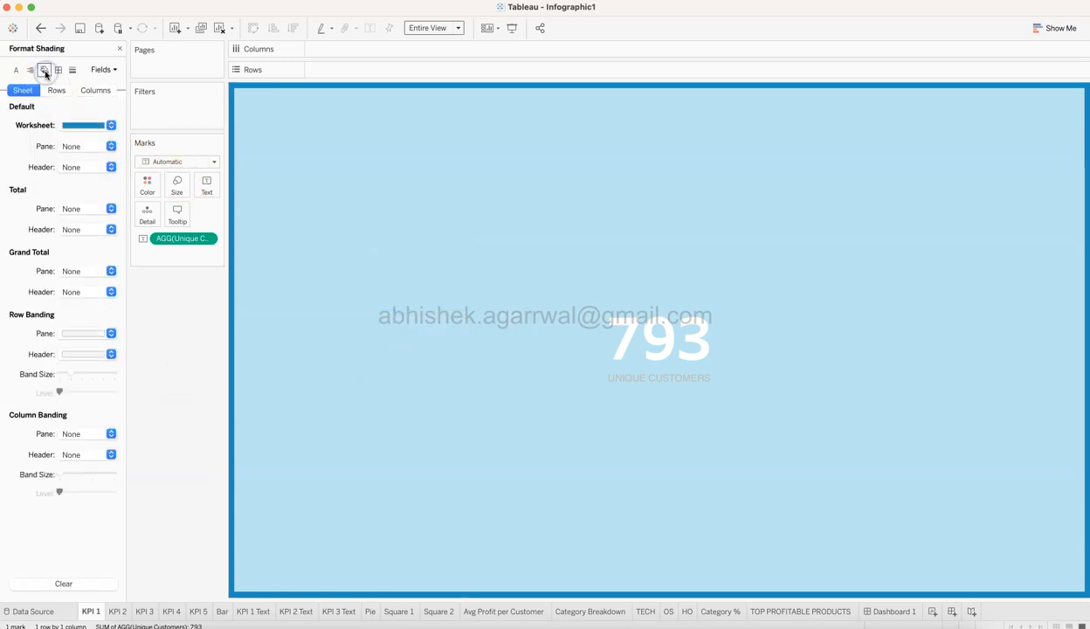
pyautogui.click(93, 129)
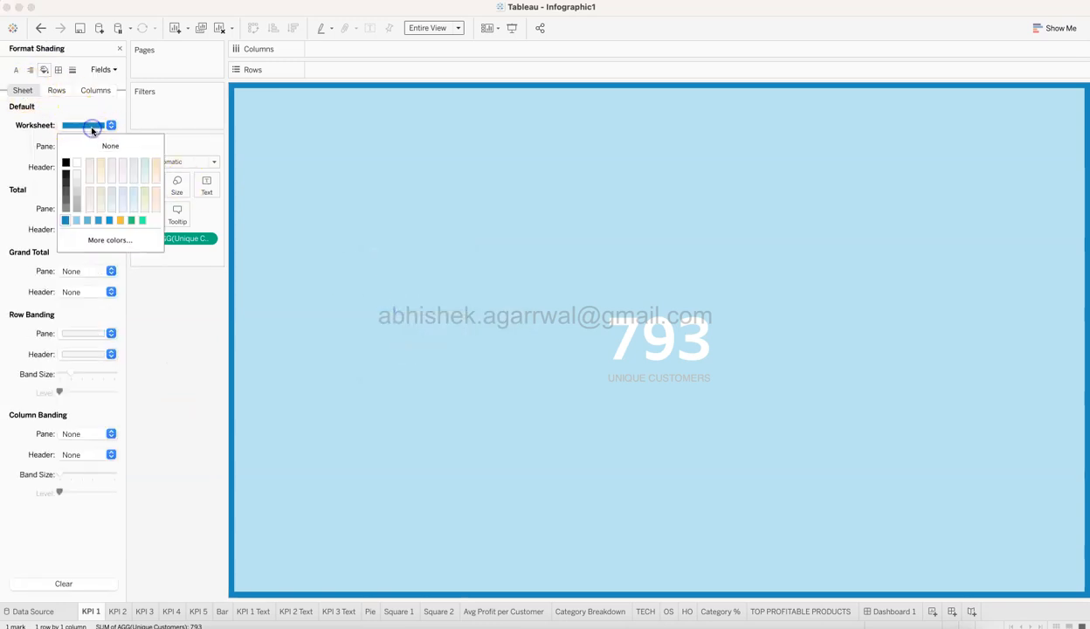
pyautogui.click(99, 239)
pyautogui.click(245, 179)
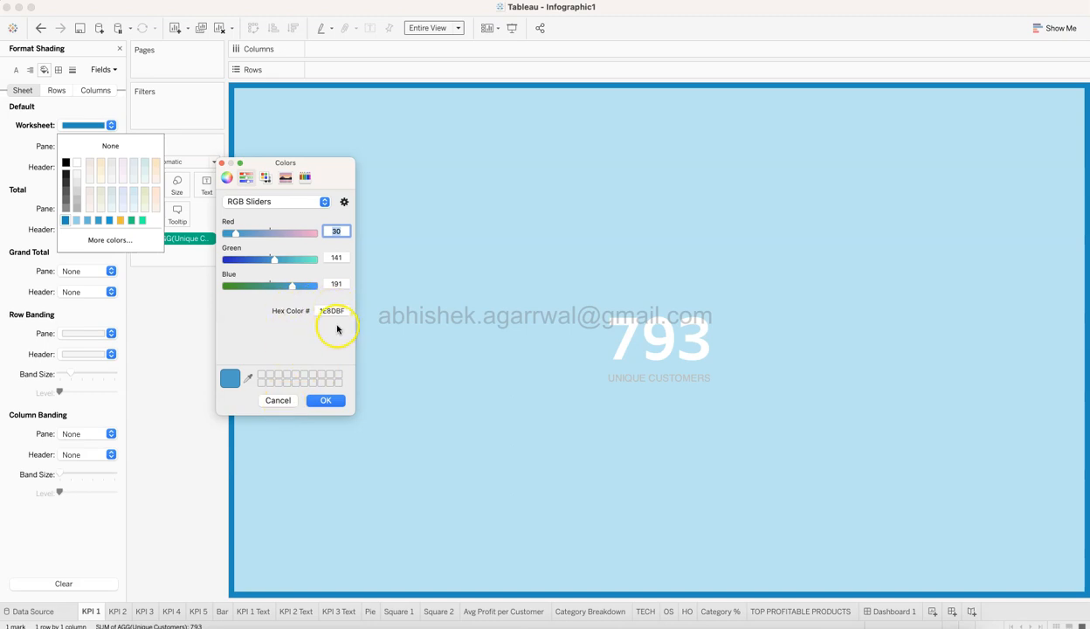
pyautogui.click(278, 402)
pyautogui.click(278, 401)
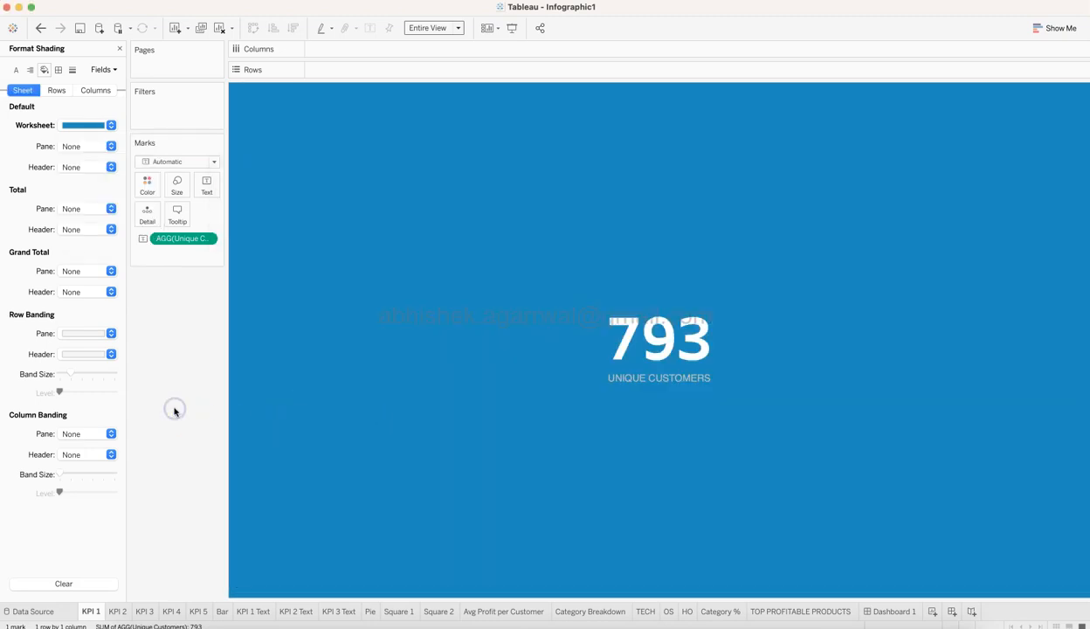
pyautogui.click(120, 48)
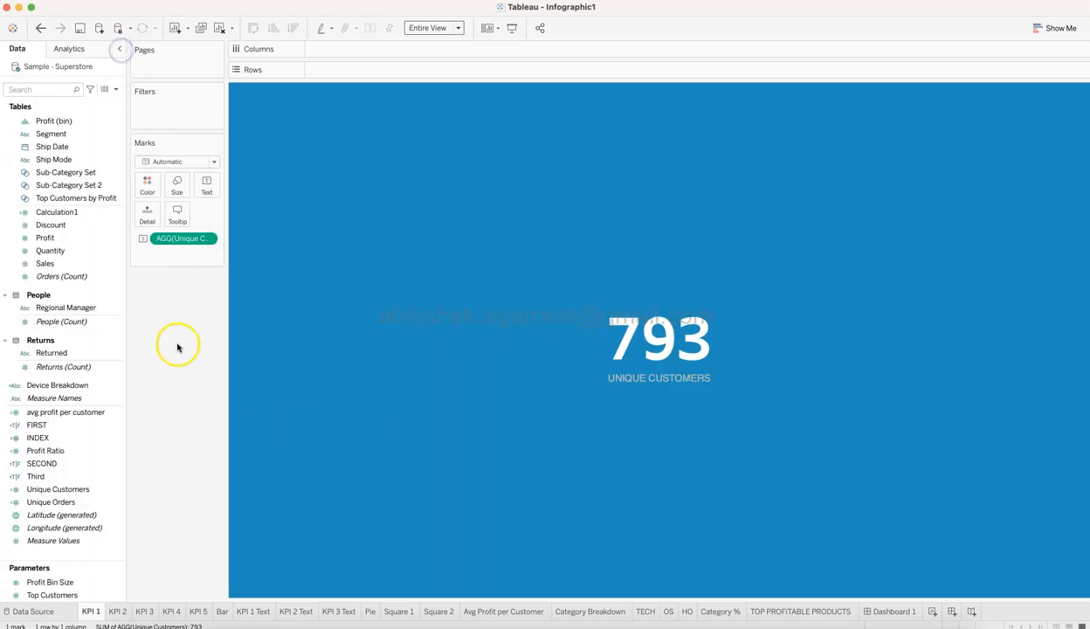
# Open the Unique Customers calculated field to examine its formula, leaving it unmodified.
pyautogui.moveTo(547, 370)
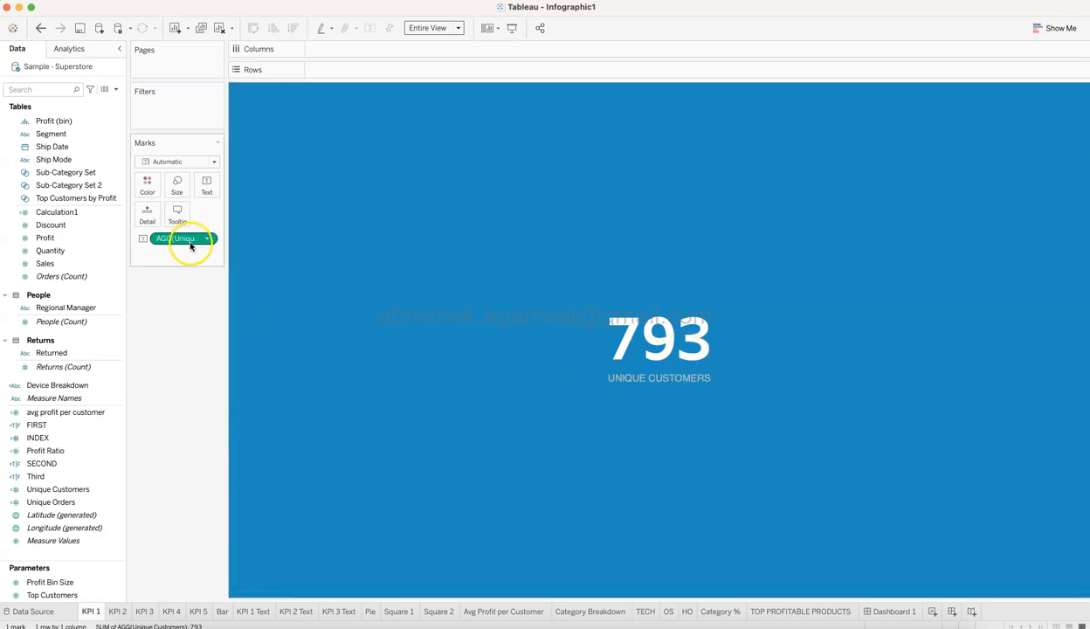
pyautogui.click(118, 489)
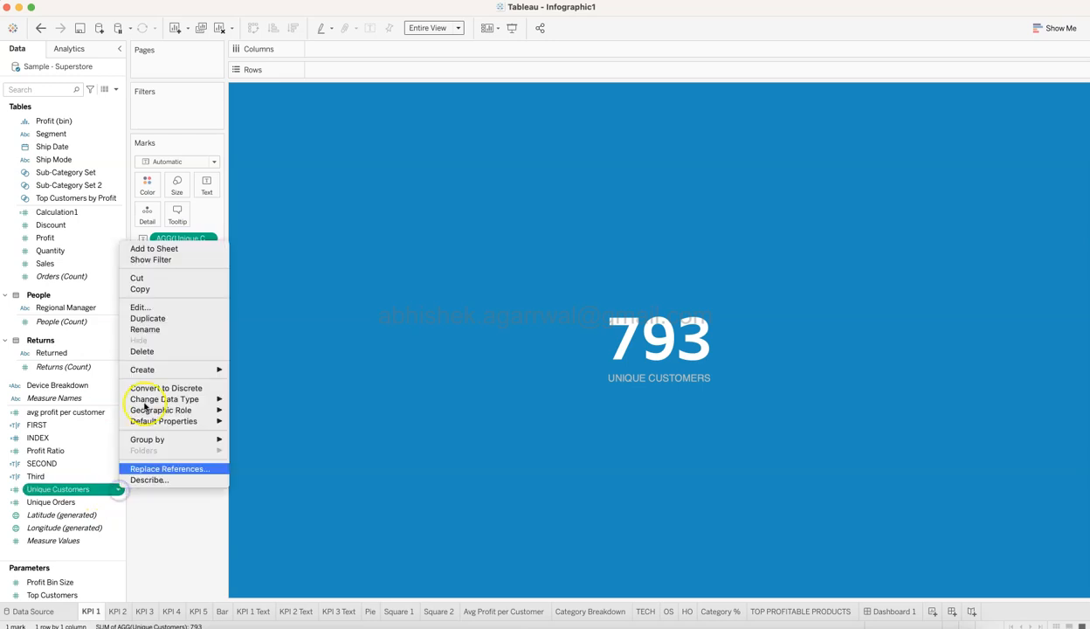
pyautogui.click(163, 307)
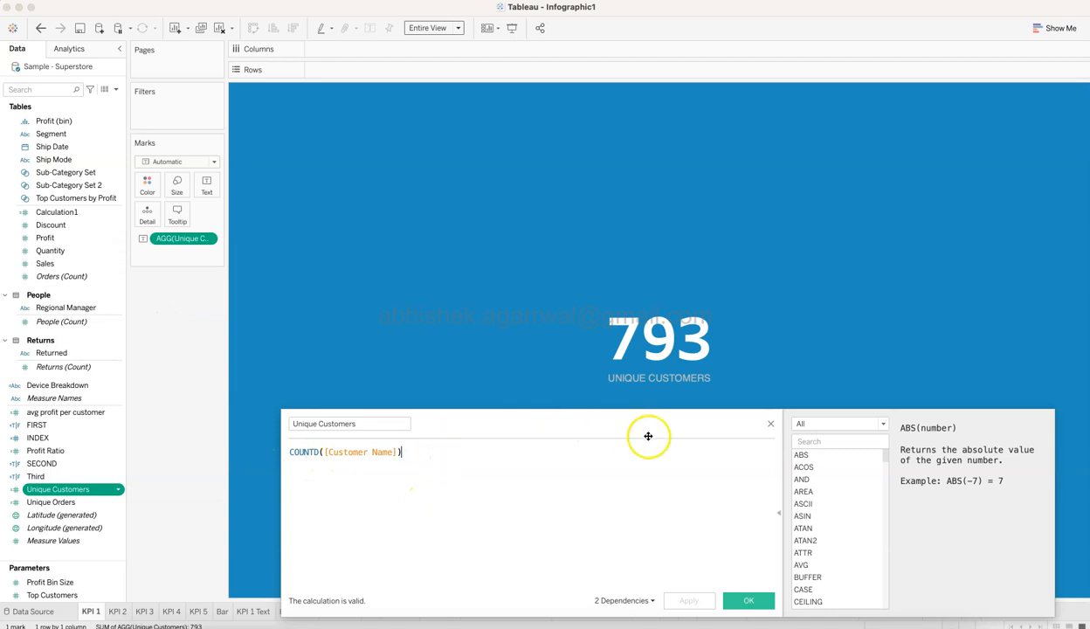
pyautogui.click(770, 424)
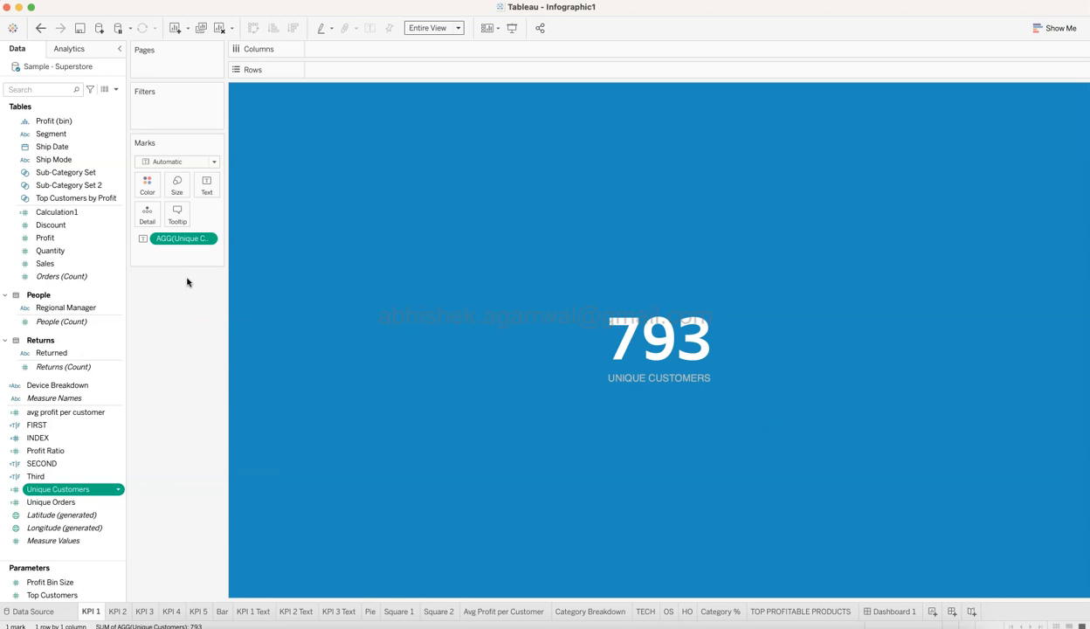
# Open KPI 1's text label for editing and inspect the font, size and colour of the UNIQUE CUSTOMERS caption.
pyautogui.click(338, 370)
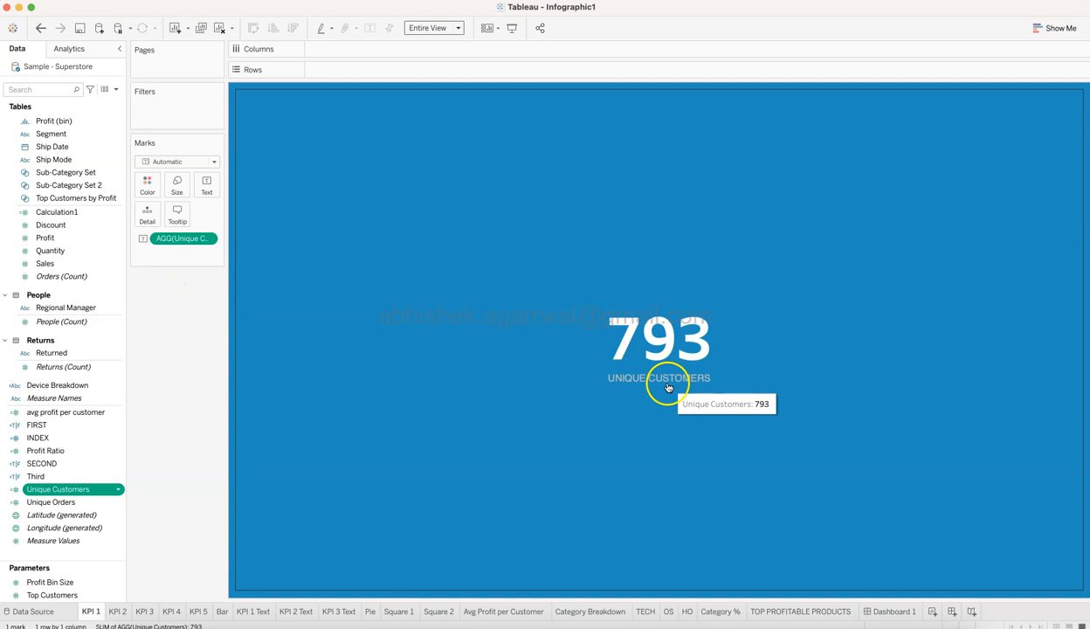
pyautogui.click(267, 267)
pyautogui.click(207, 185)
pyautogui.click(315, 212)
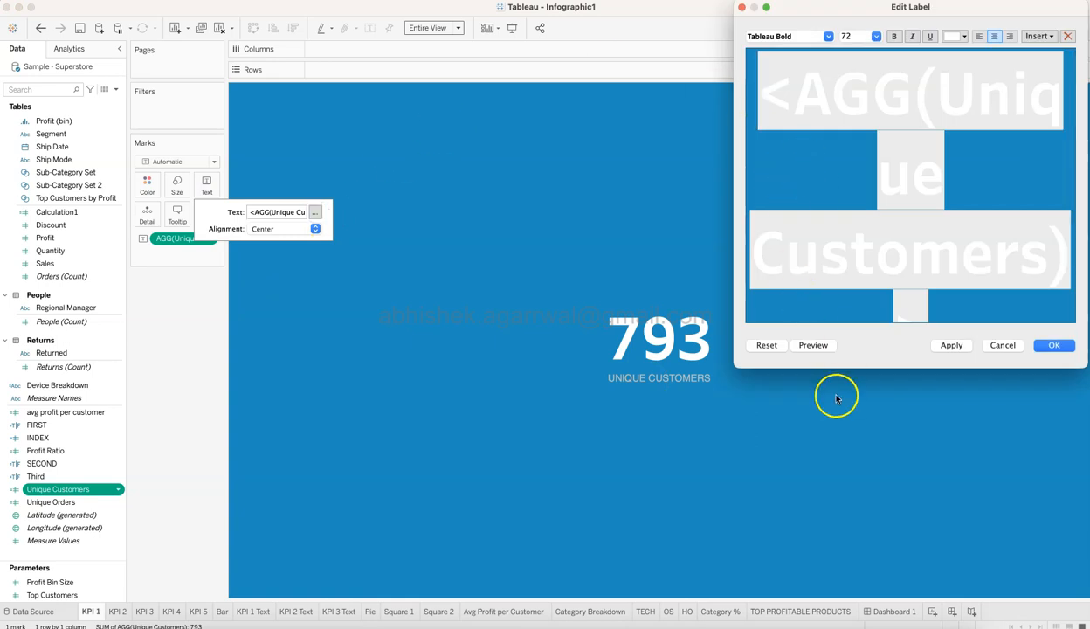
pyautogui.moveTo(840, 367); pyautogui.dragTo(839, 513)
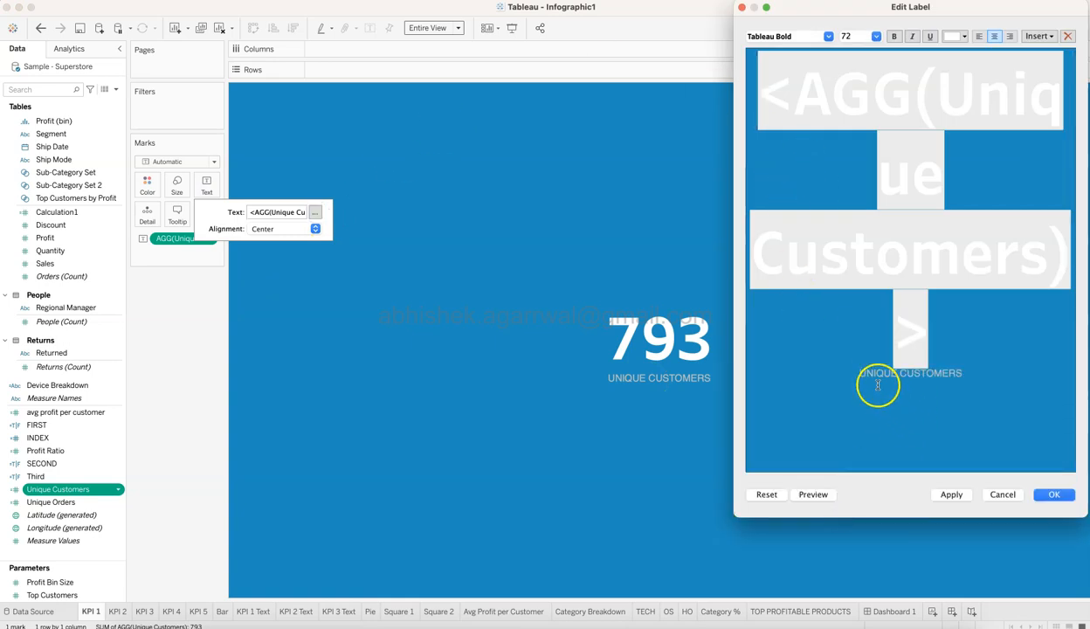
pyautogui.moveTo(860, 373); pyautogui.dragTo(968, 373)
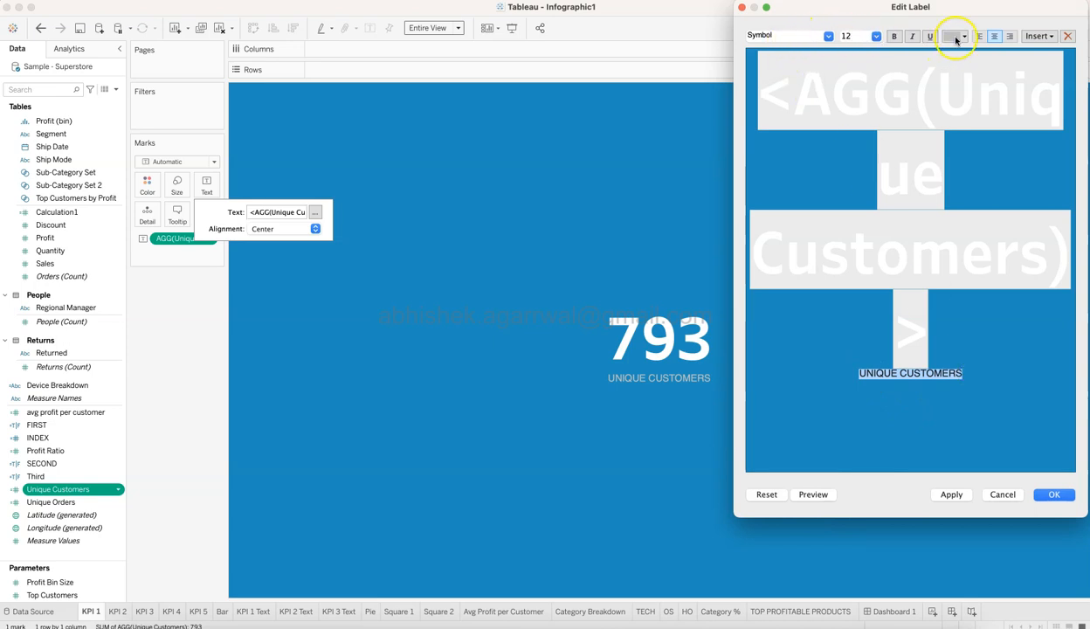
pyautogui.click(956, 37)
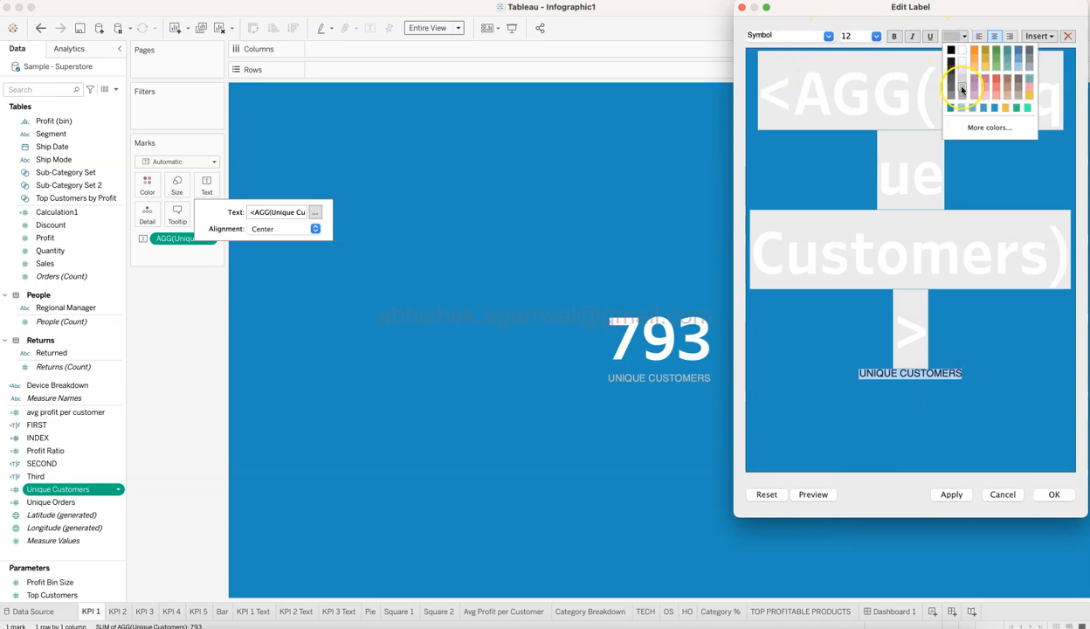
pyautogui.click(877, 166)
# Inspect the font and size of the Unique Customers value in the label, then discard the label edit.
pyautogui.click(942, 325)
pyautogui.moveTo(942, 326); pyautogui.dragTo(750, 91)
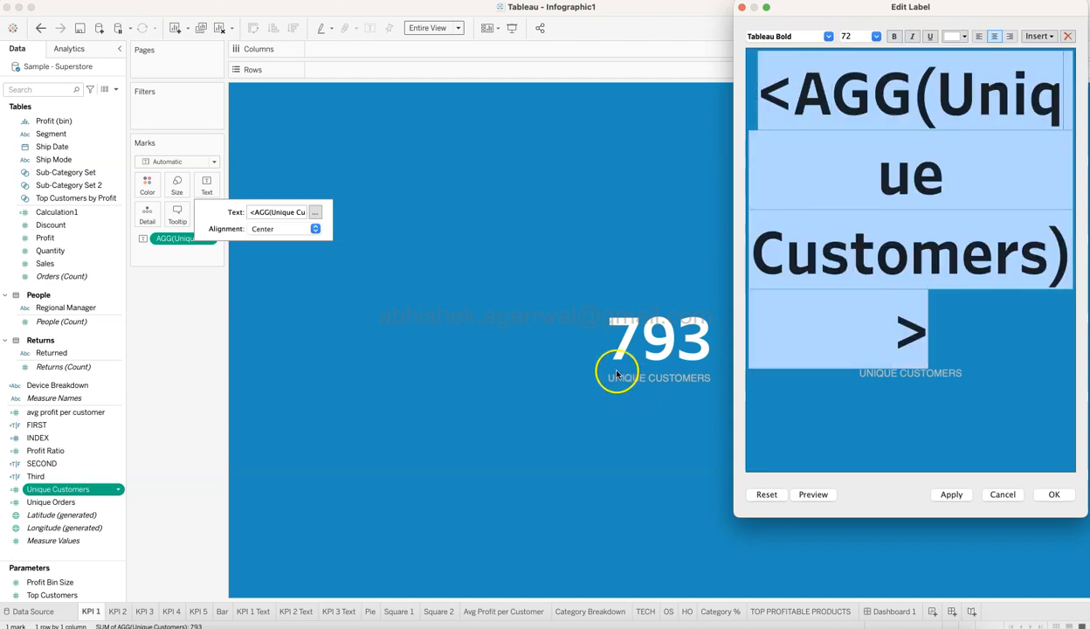
pyautogui.click(878, 37)
pyautogui.click(877, 37)
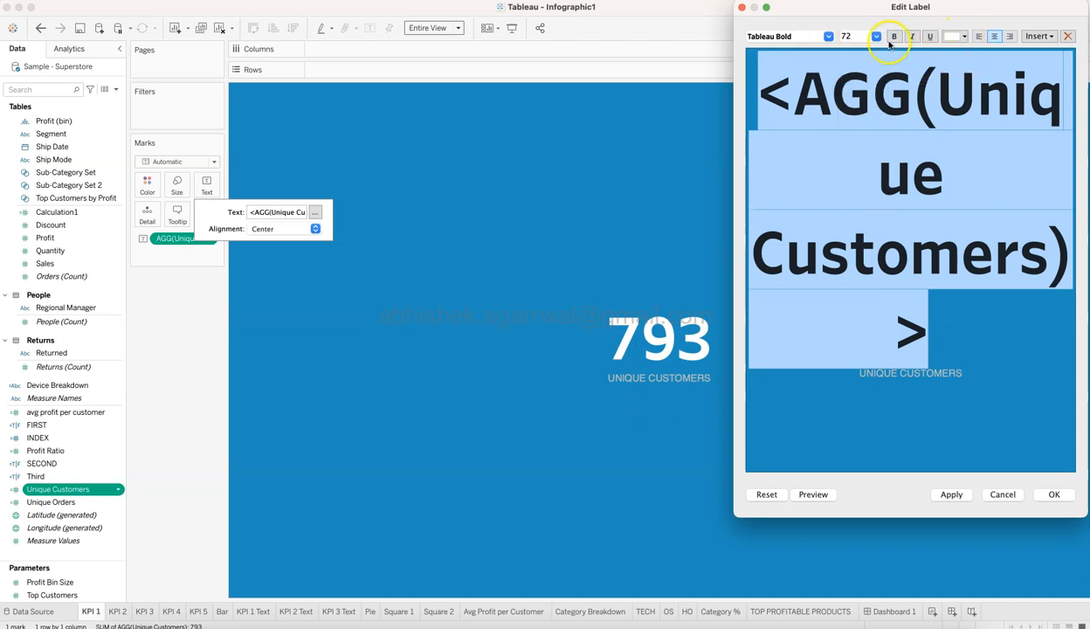
pyautogui.click(742, 7)
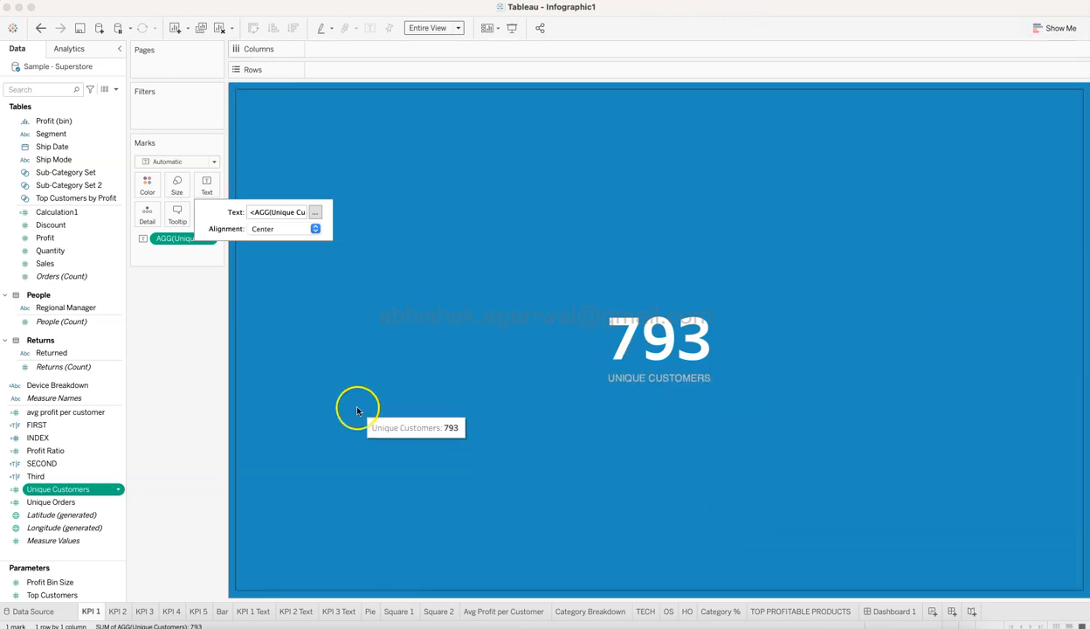
pyautogui.click(185, 411)
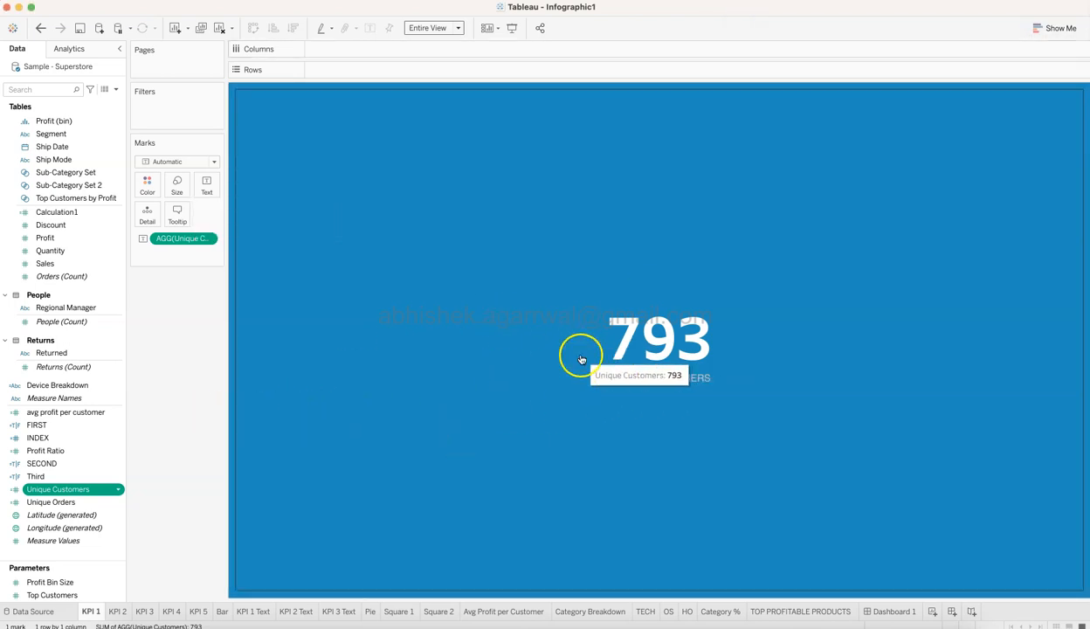
# Open the KPI 2 sheet and examine the Unique Orders measure and the Order ID field it relates to.
pyautogui.click(124, 613)
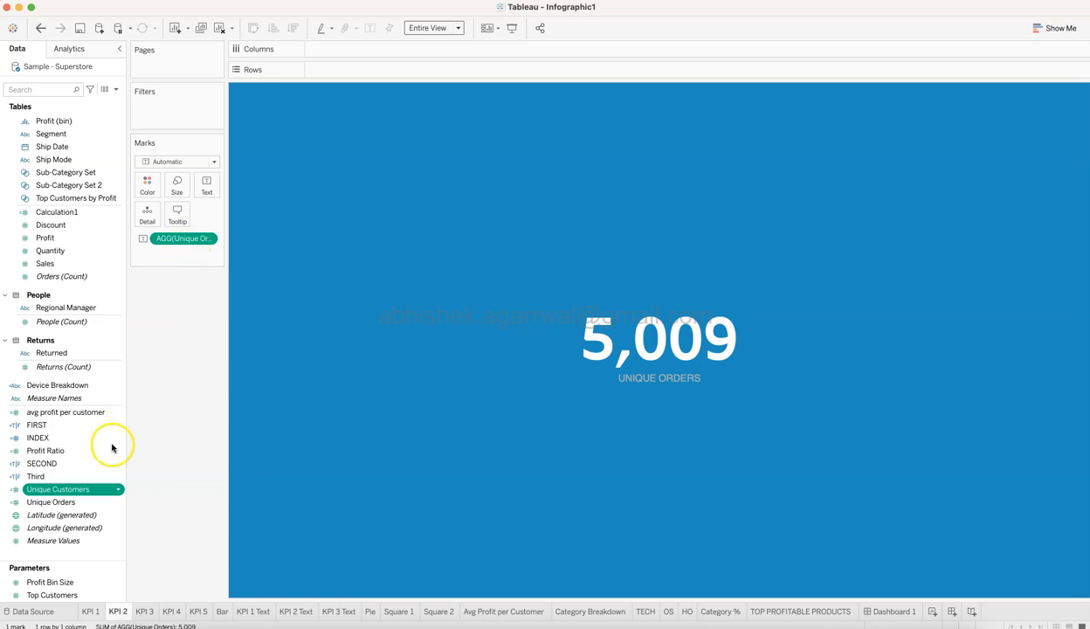
pyautogui.click(66, 502)
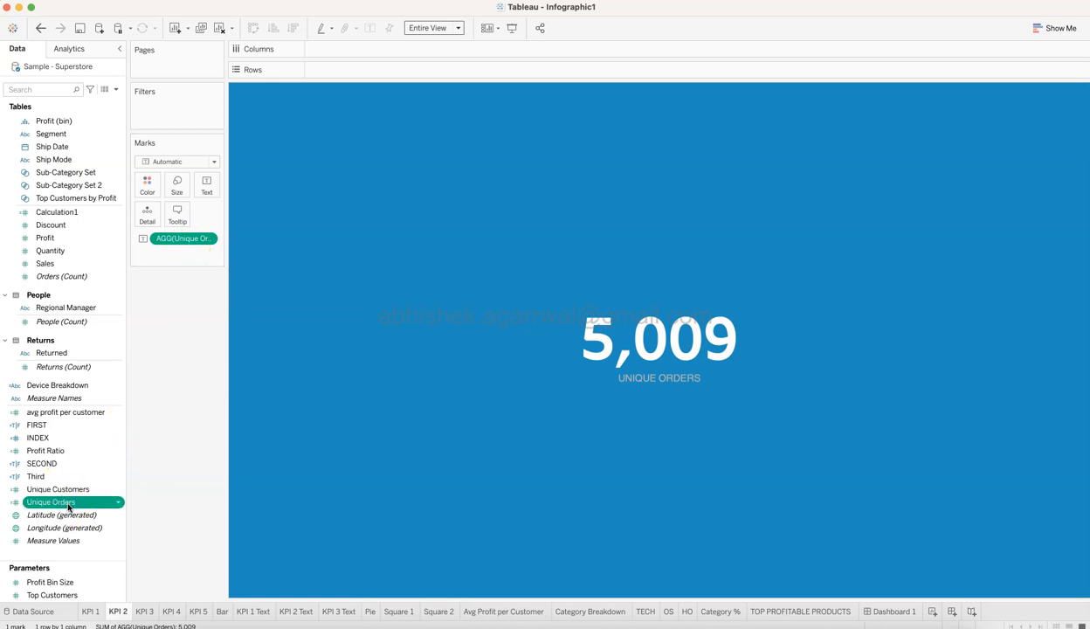
pyautogui.scroll(5, 74, 297)
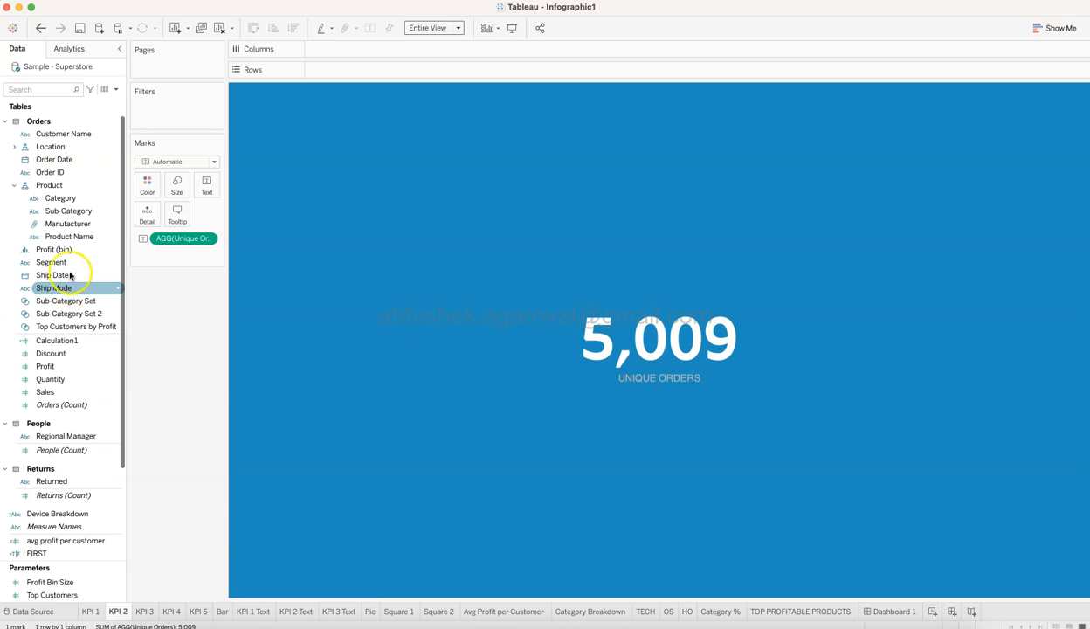
pyautogui.click(54, 172)
pyautogui.scroll(-2, 59, 175)
pyautogui.scroll(-5, 59, 175)
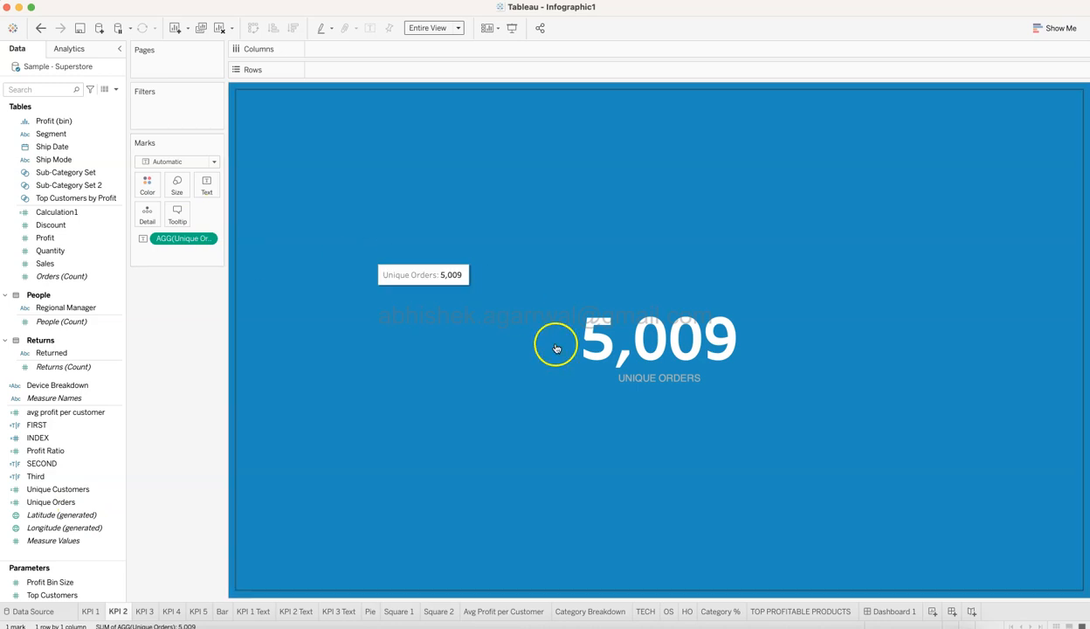
# Open the KPI 3 sheet and examine the custom currency number format applied to SUM(Sales).
pyautogui.click(145, 611)
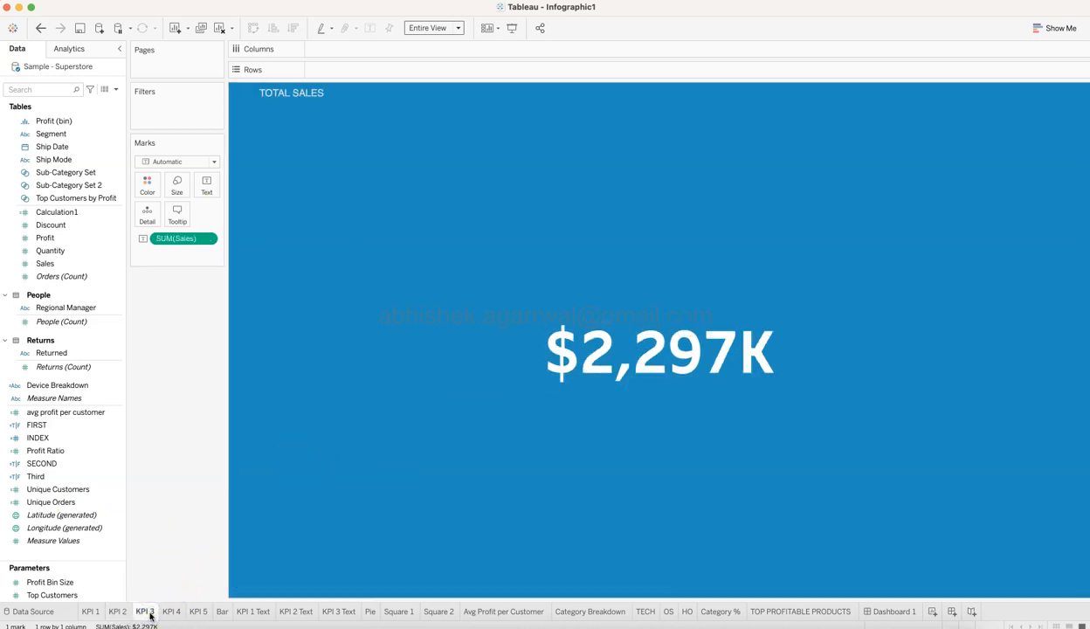
pyautogui.scroll(1, 65, 377)
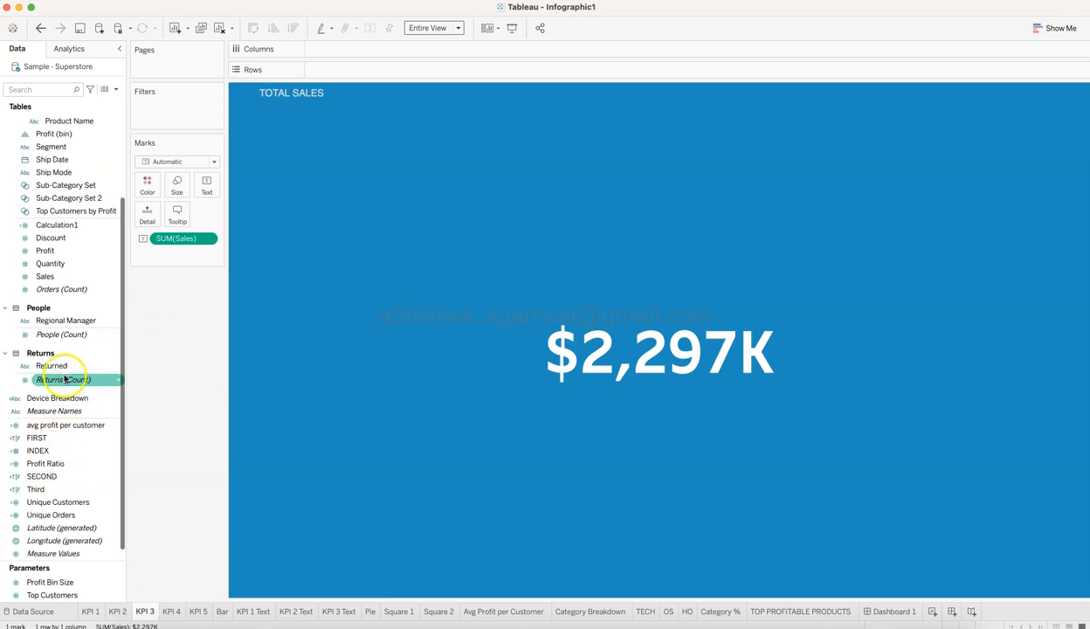
pyautogui.click(59, 291)
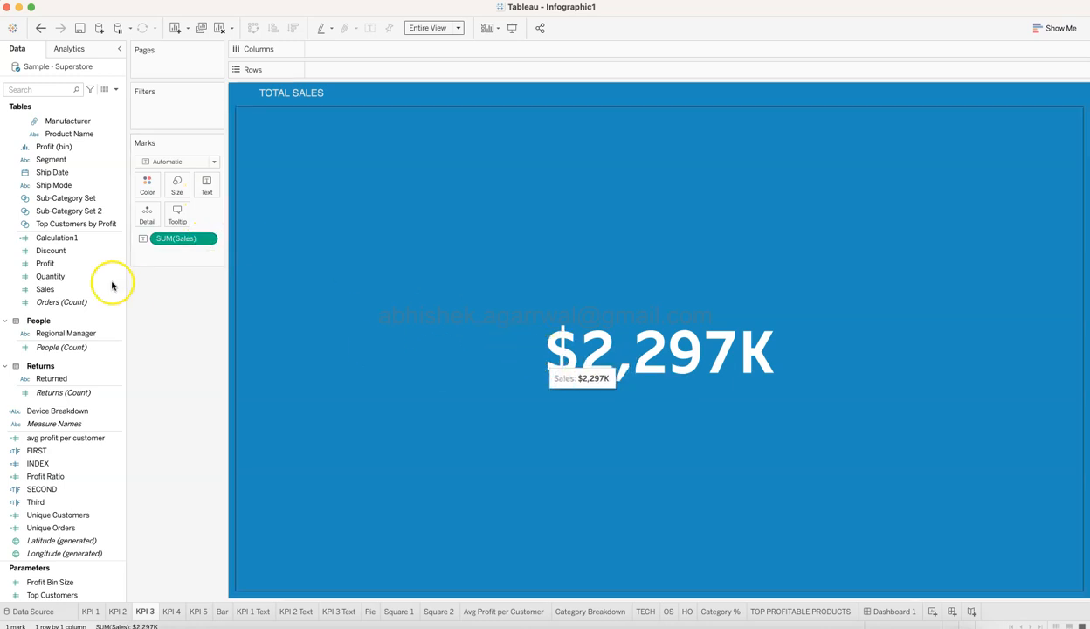
pyautogui.click(207, 240)
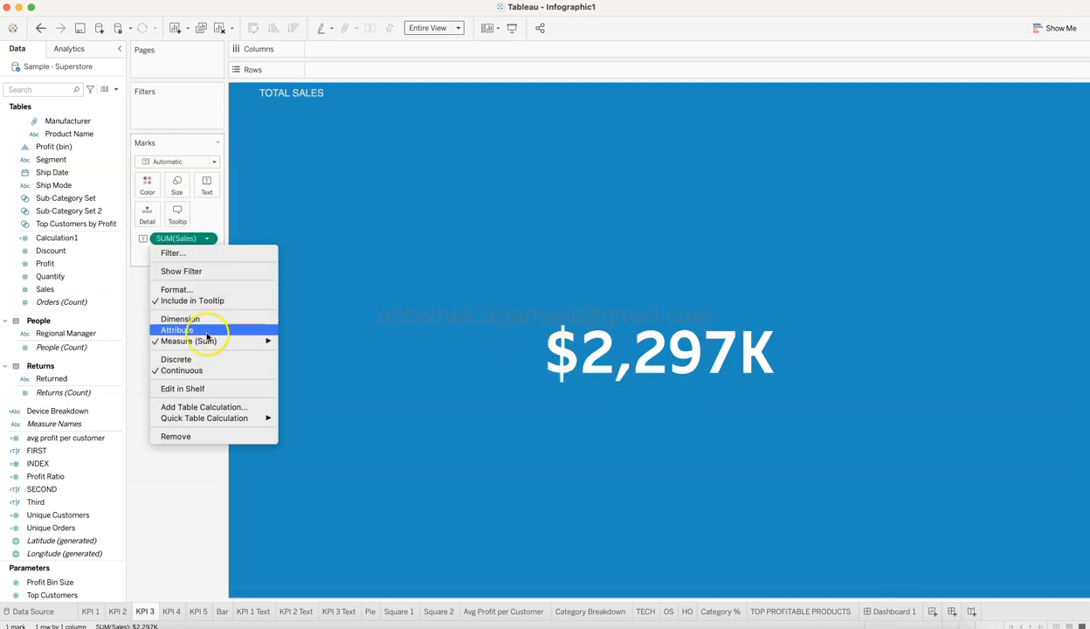
pyautogui.click(179, 289)
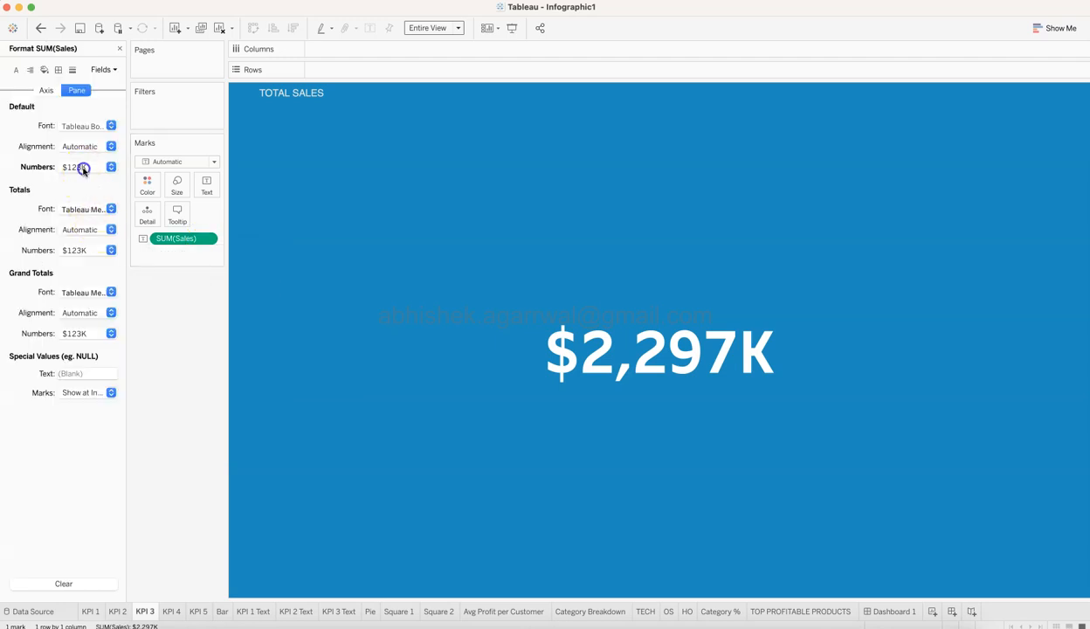
pyautogui.click(83, 169)
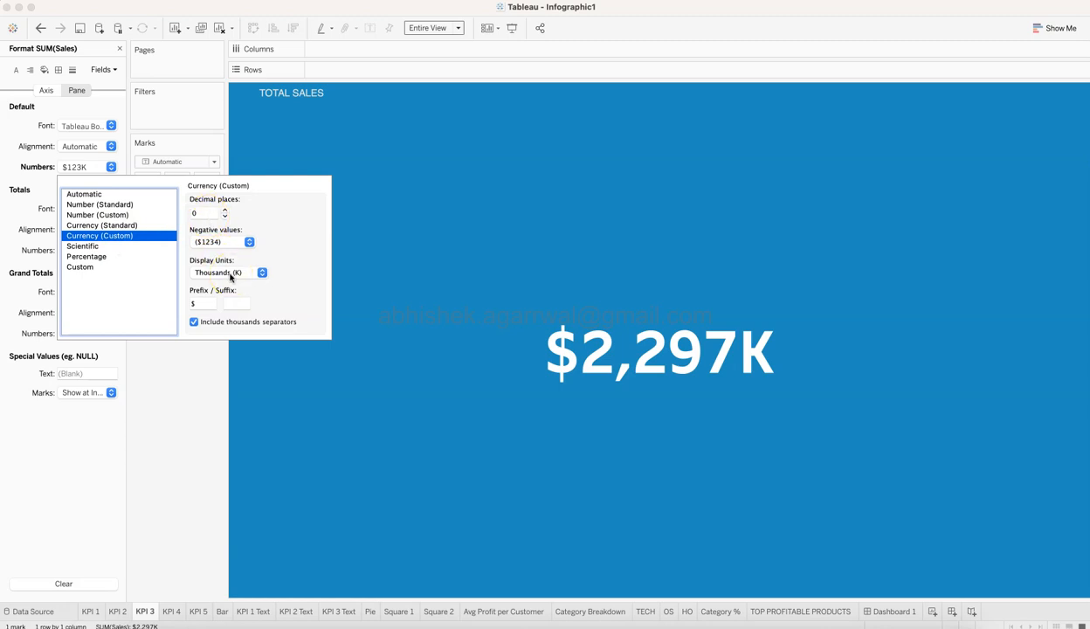
pyautogui.click(203, 446)
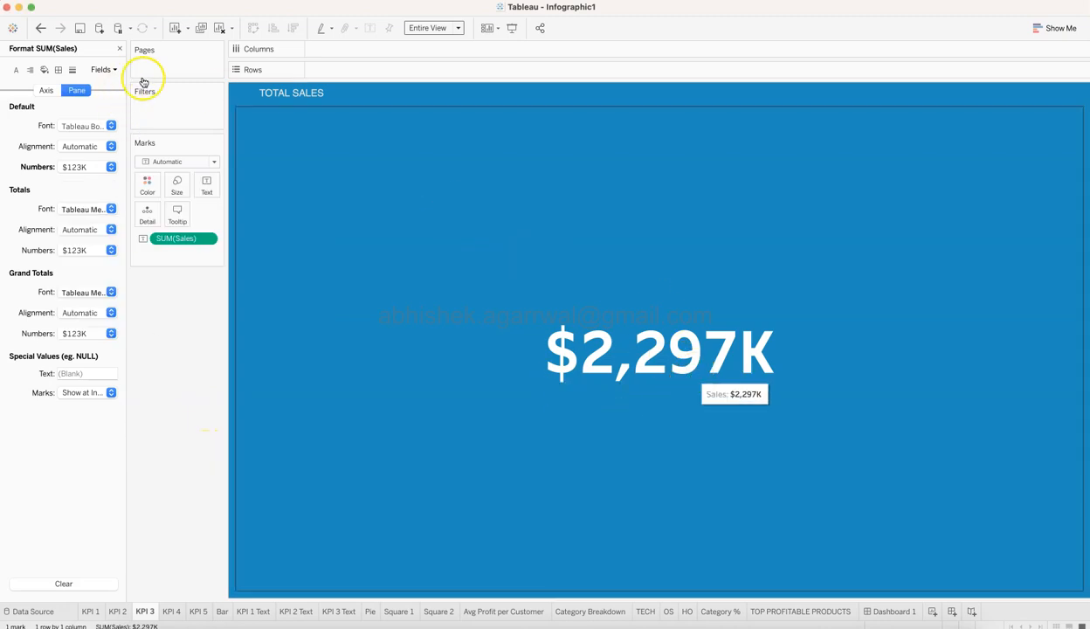
pyautogui.click(122, 52)
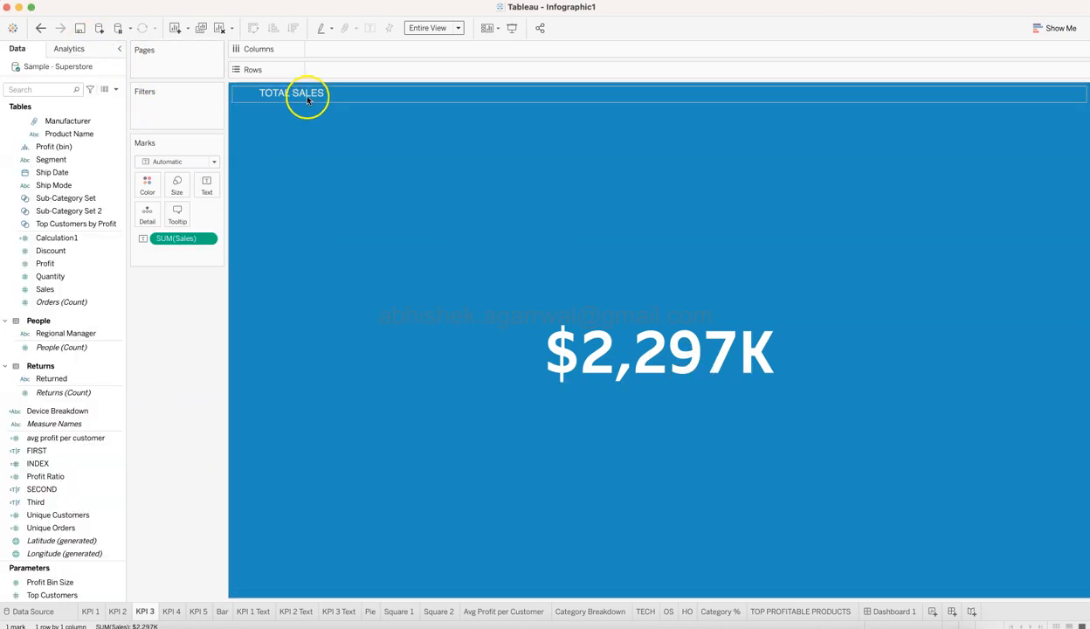
# Inspect the TOTAL SALES title's leading spaces, font and colour options on KPI 3, leaving the title unchanged.
pyautogui.doubleClick(307, 96)
pyautogui.click(480, 361)
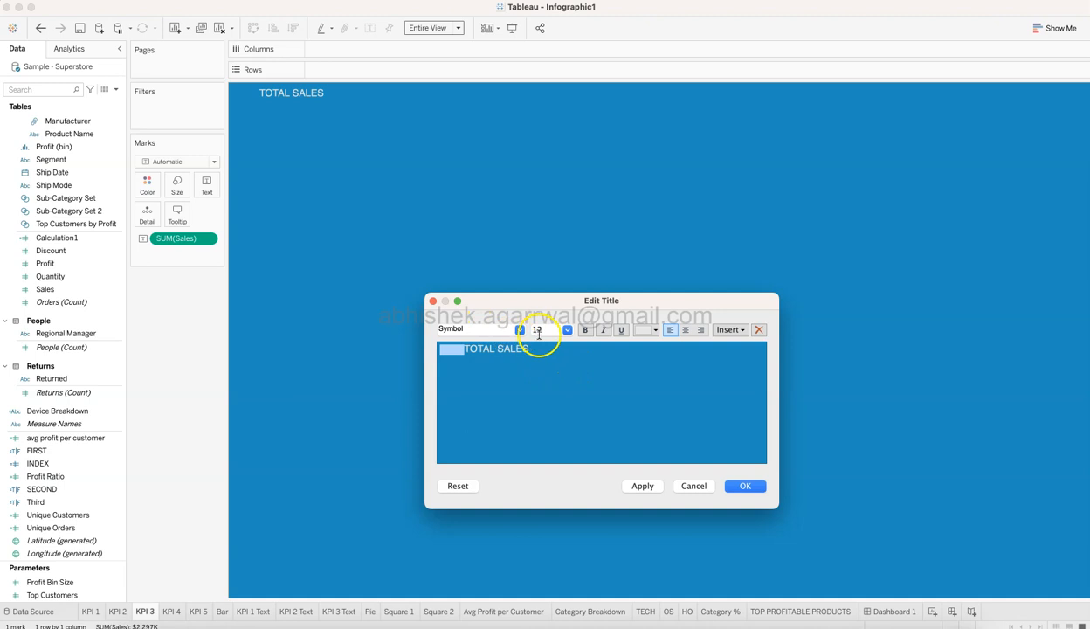
pyautogui.click(641, 330)
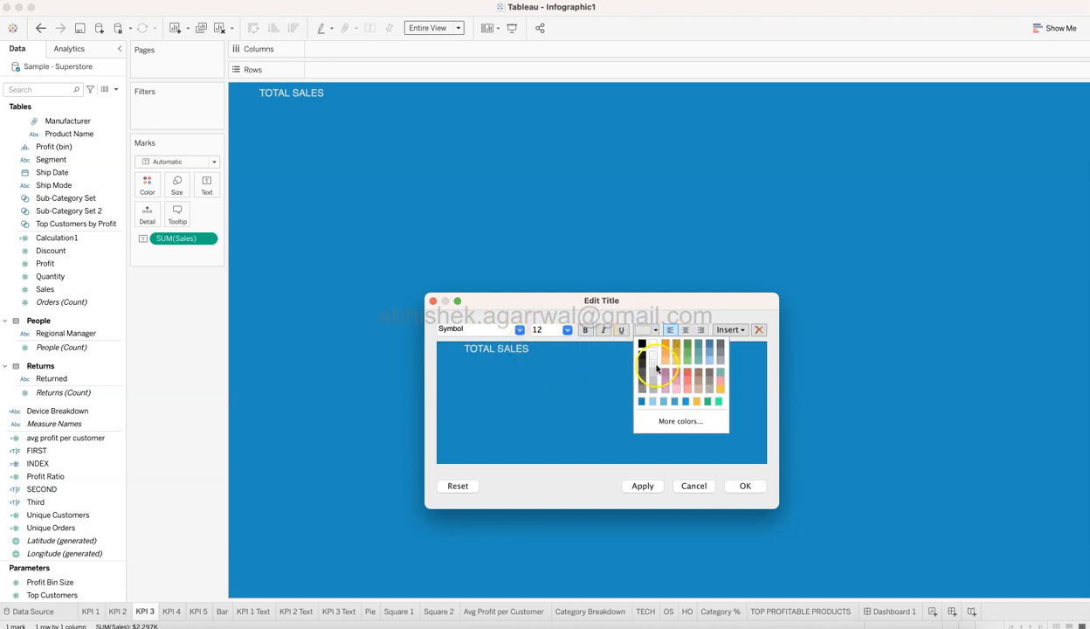
pyautogui.click(692, 487)
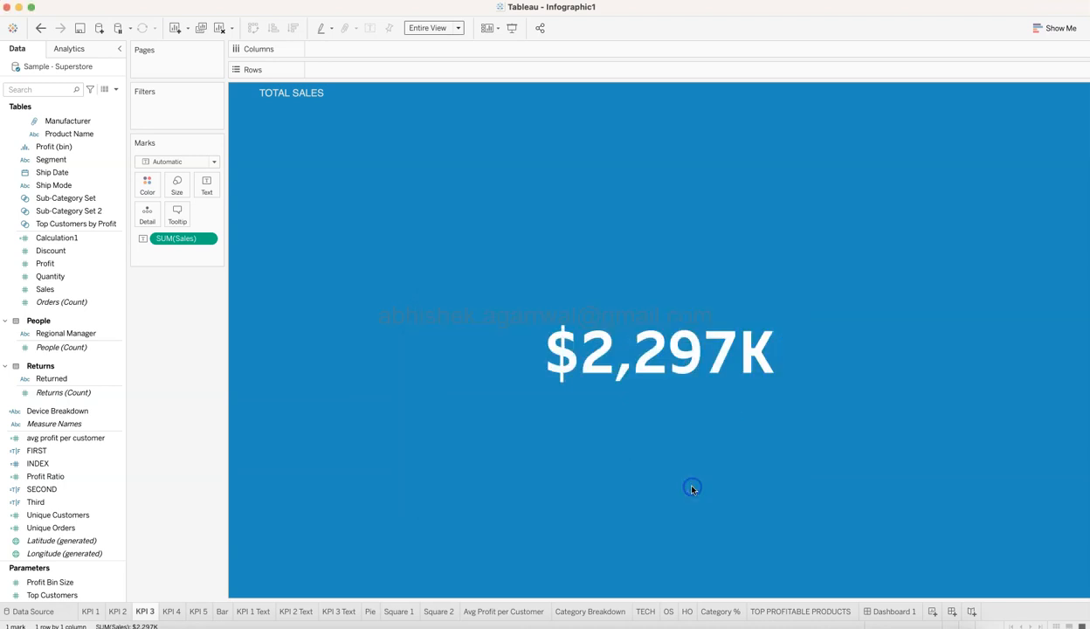
# View the KPI 4 sheet's SUM(Profit) and the KPI 5 sheet's SUM(Quantity) measures, and return to Dashboard 1.
pyautogui.click(177, 615)
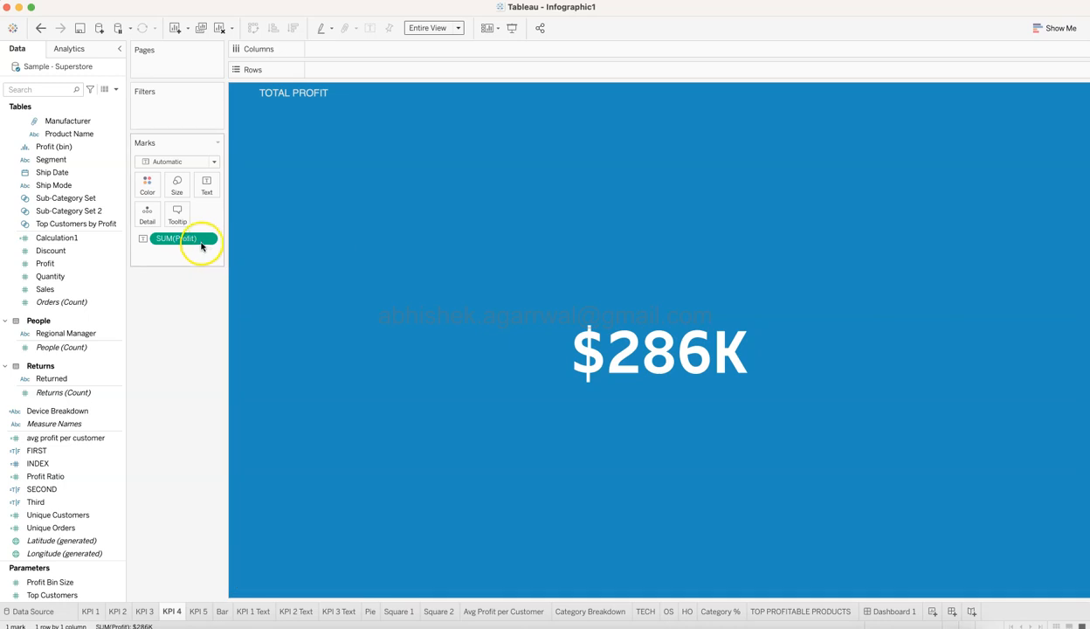
pyautogui.moveTo(193, 249); pyautogui.dragTo(80, 267)
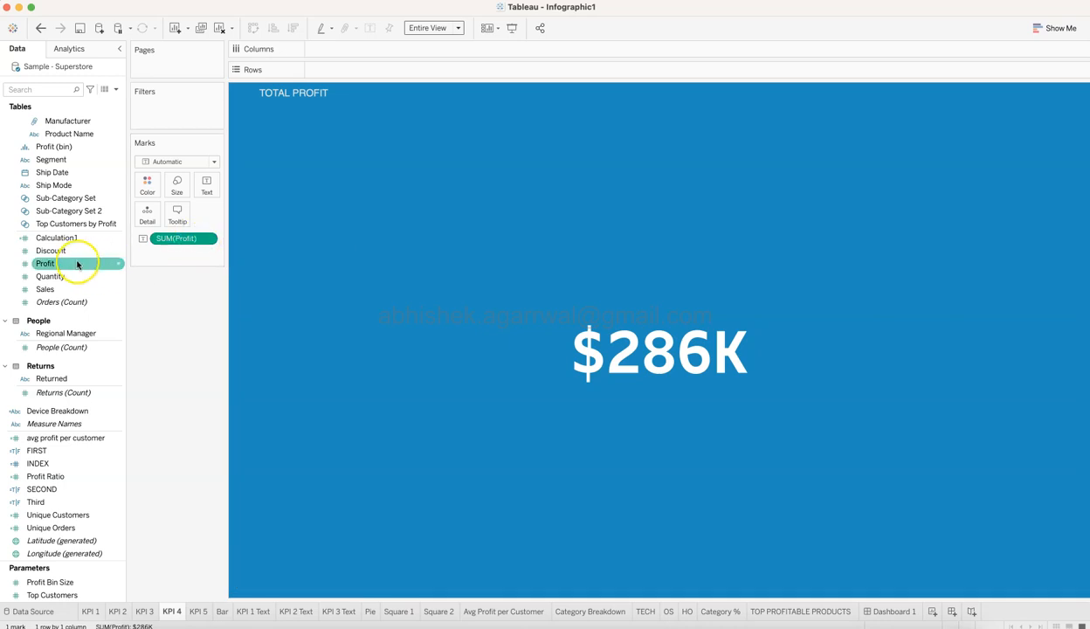
pyautogui.click(200, 611)
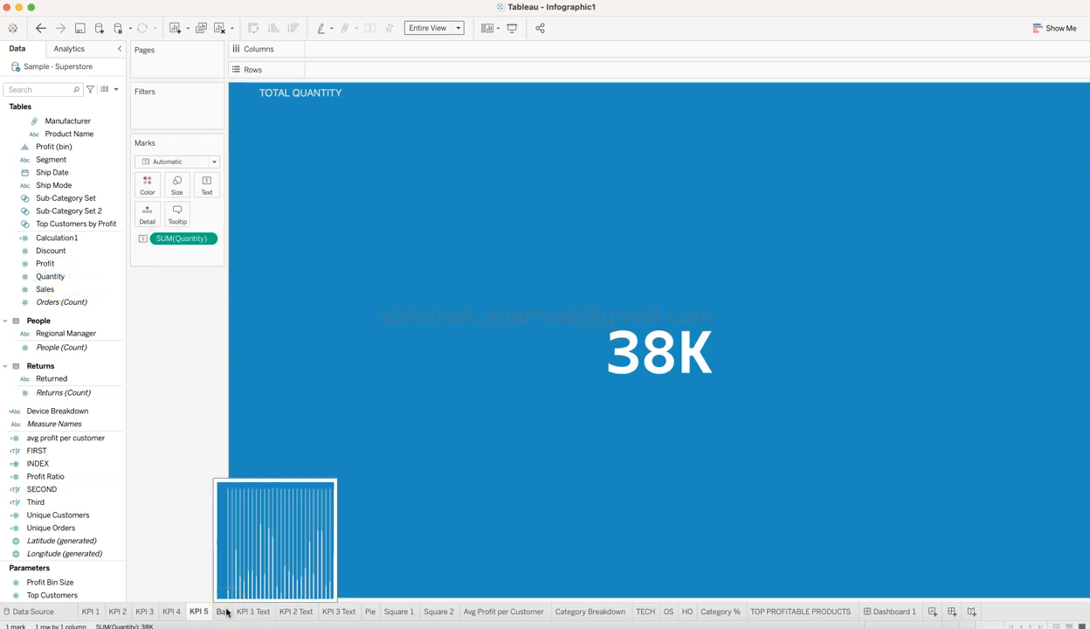
pyautogui.moveTo(201, 615)
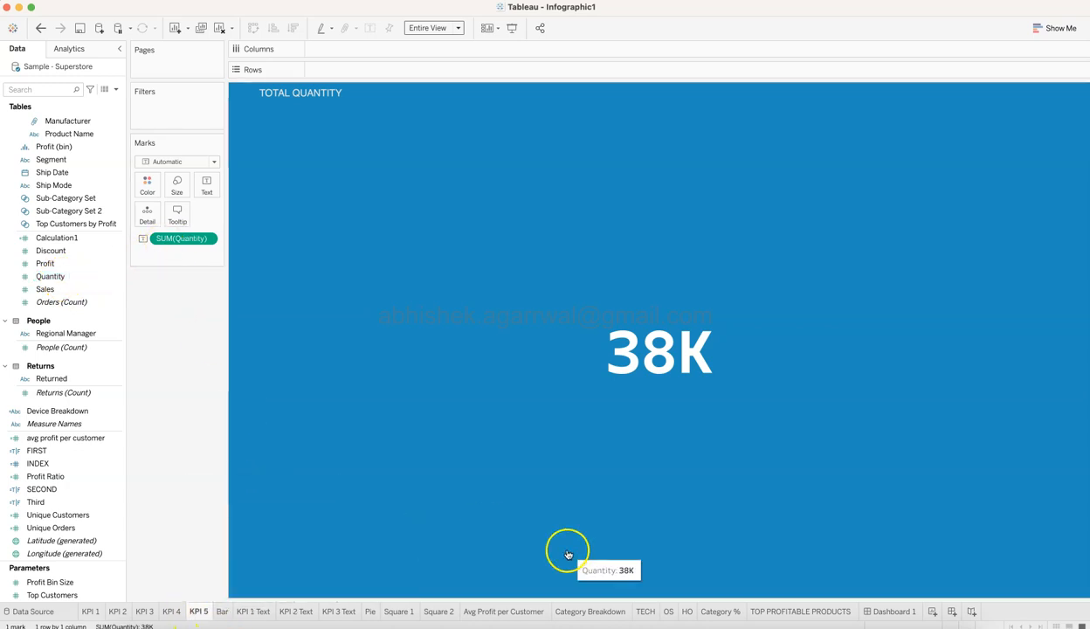
pyautogui.click(876, 611)
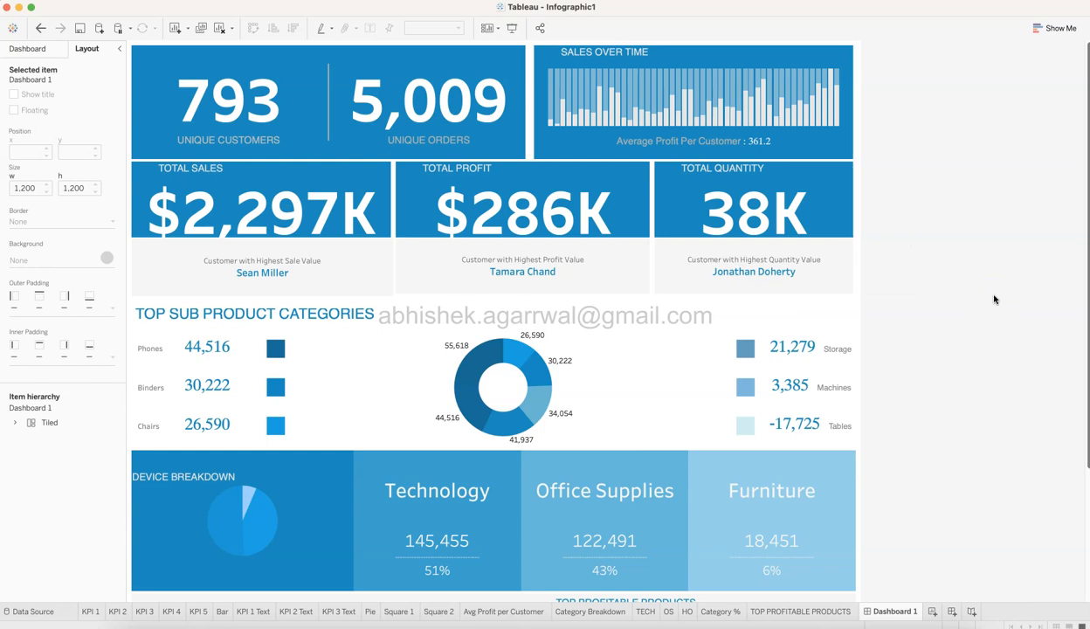
# Open the KPI 1 Text sheet and examine the top-by-field settings of its Customer Name filter.
pyautogui.click(253, 611)
pyautogui.click(539, 508)
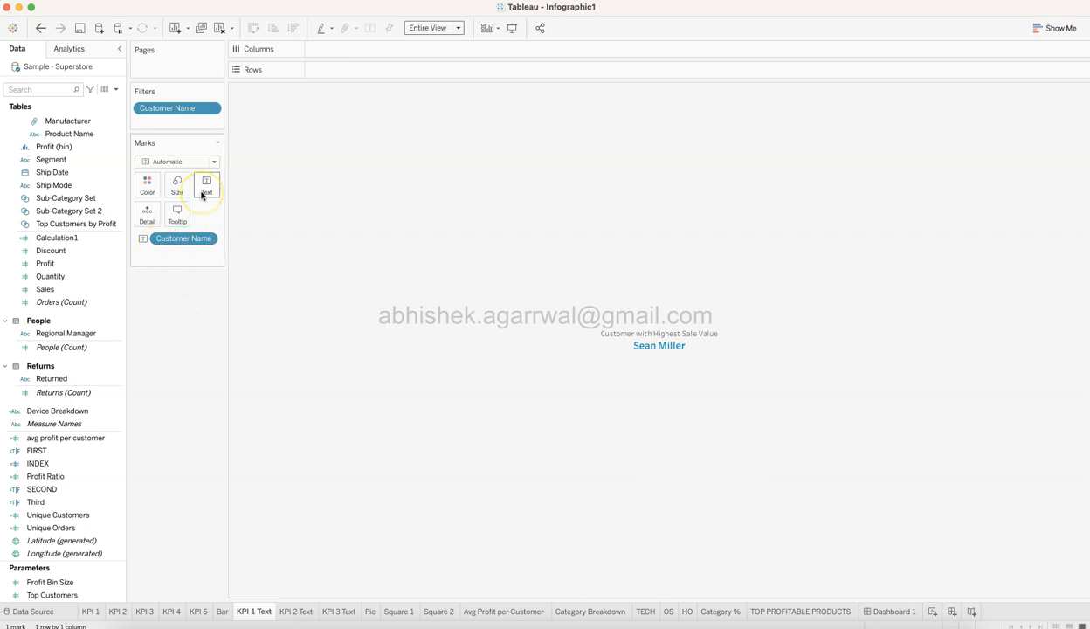
pyautogui.click(212, 109)
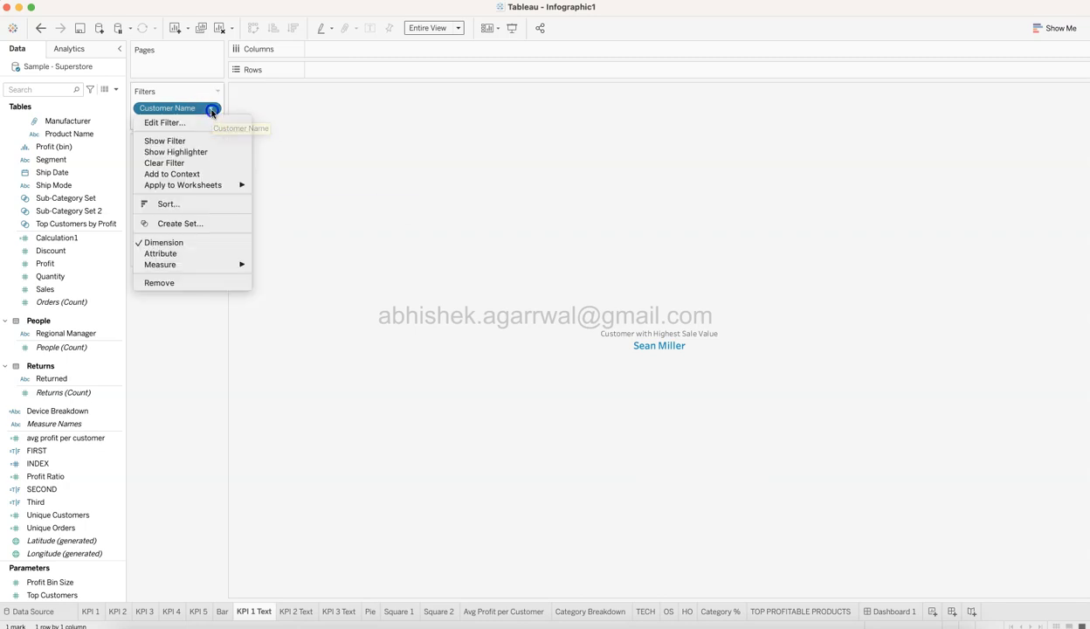
pyautogui.click(210, 122)
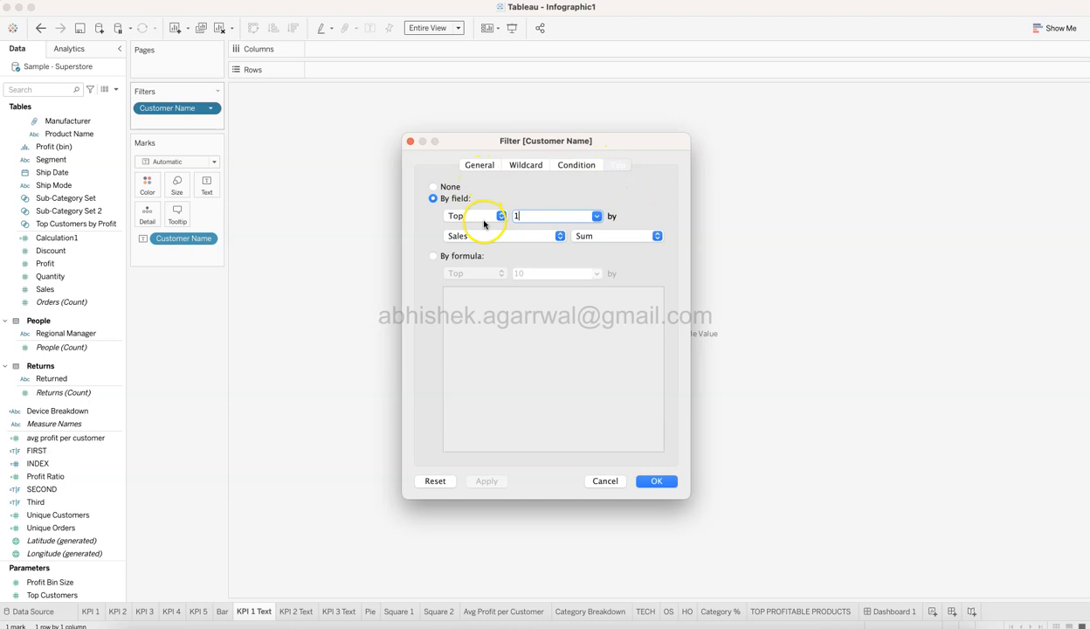
pyautogui.click(662, 481)
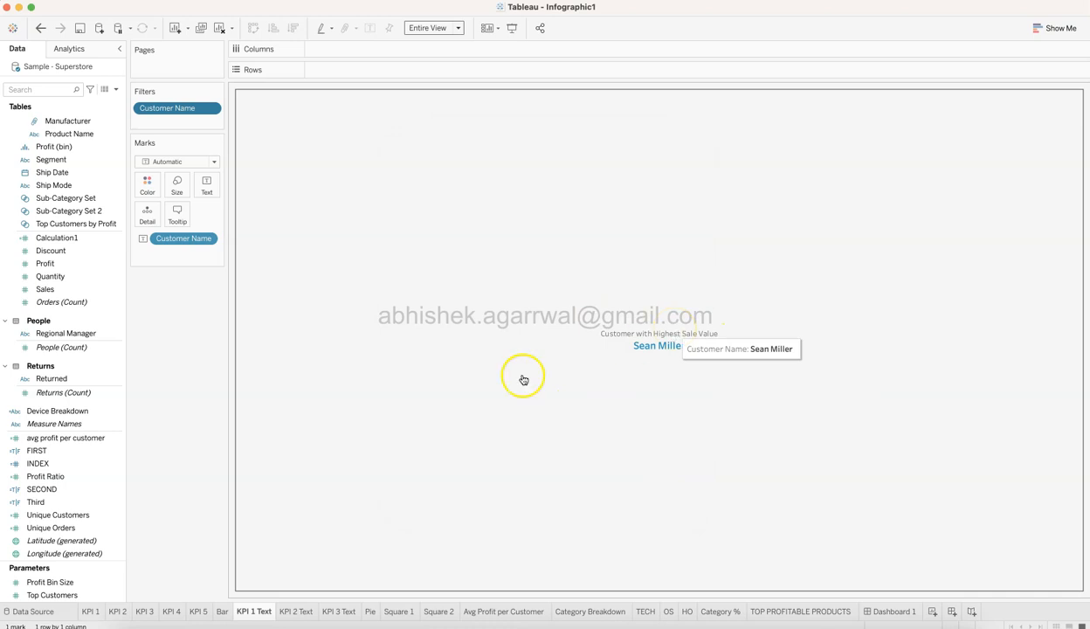
# Examine the Customer Name filter on KPI 2 Text, and view the KPI 3 Text sheet and Dashboard 1.
pyautogui.click(301, 612)
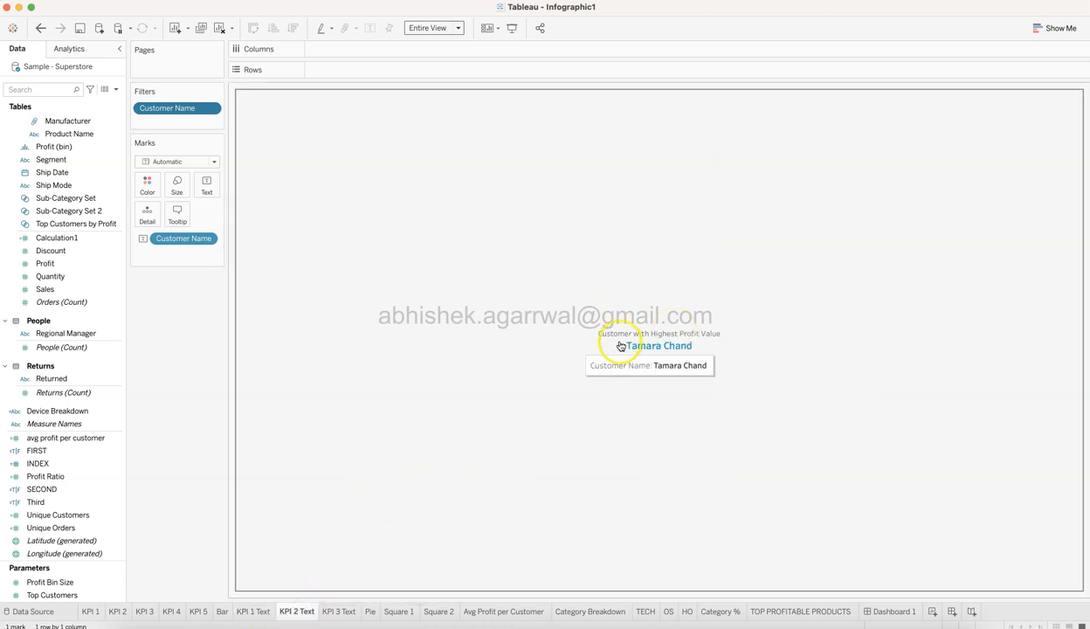
pyautogui.click(214, 112)
pyautogui.click(211, 123)
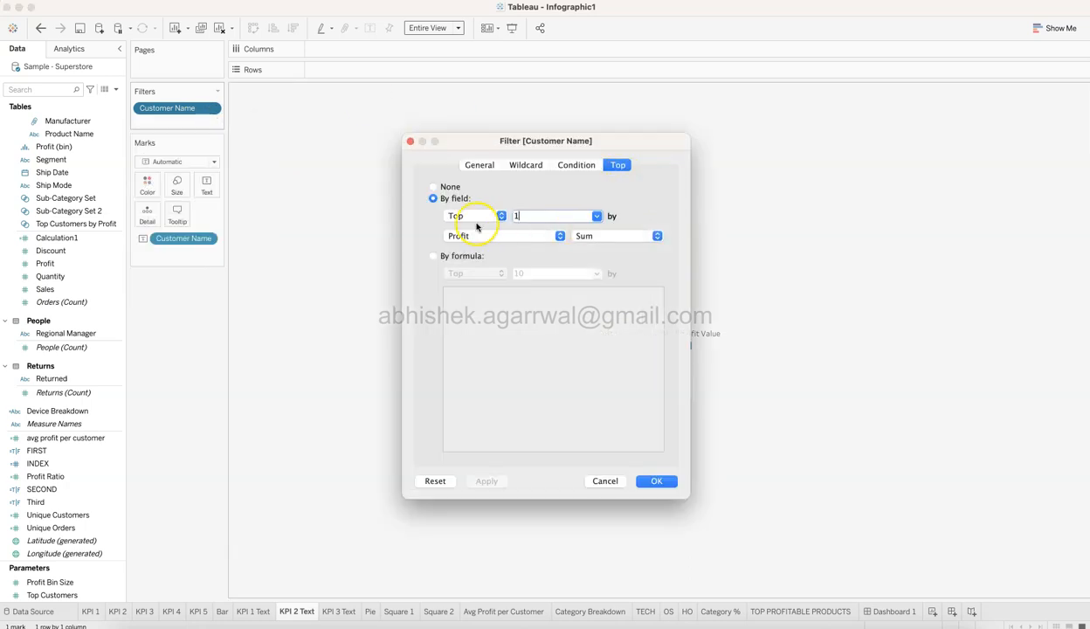
pyautogui.click(667, 481)
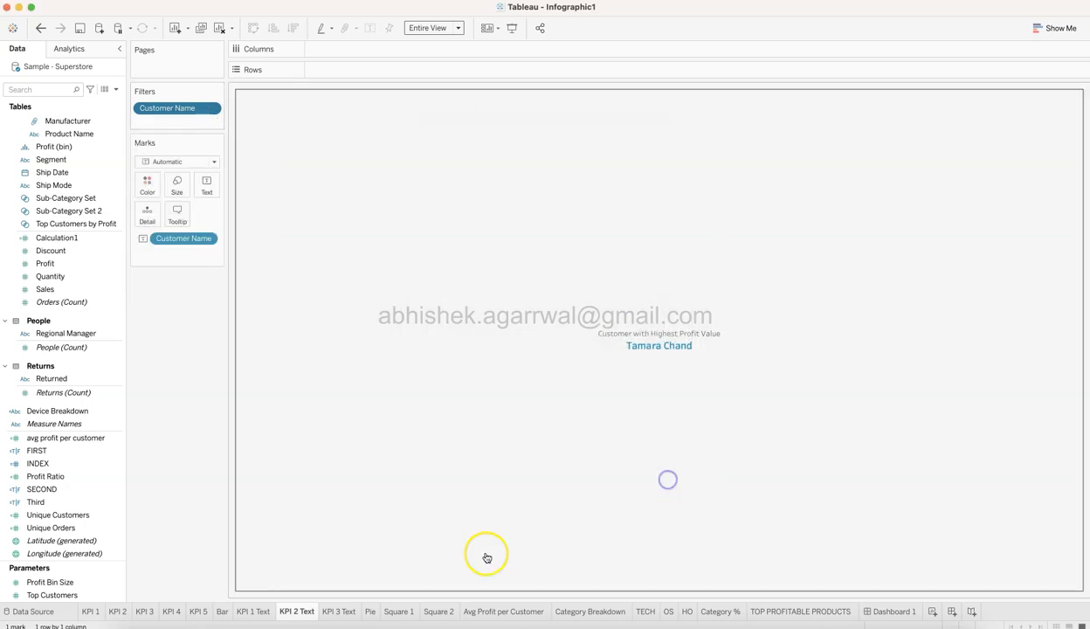
pyautogui.click(339, 612)
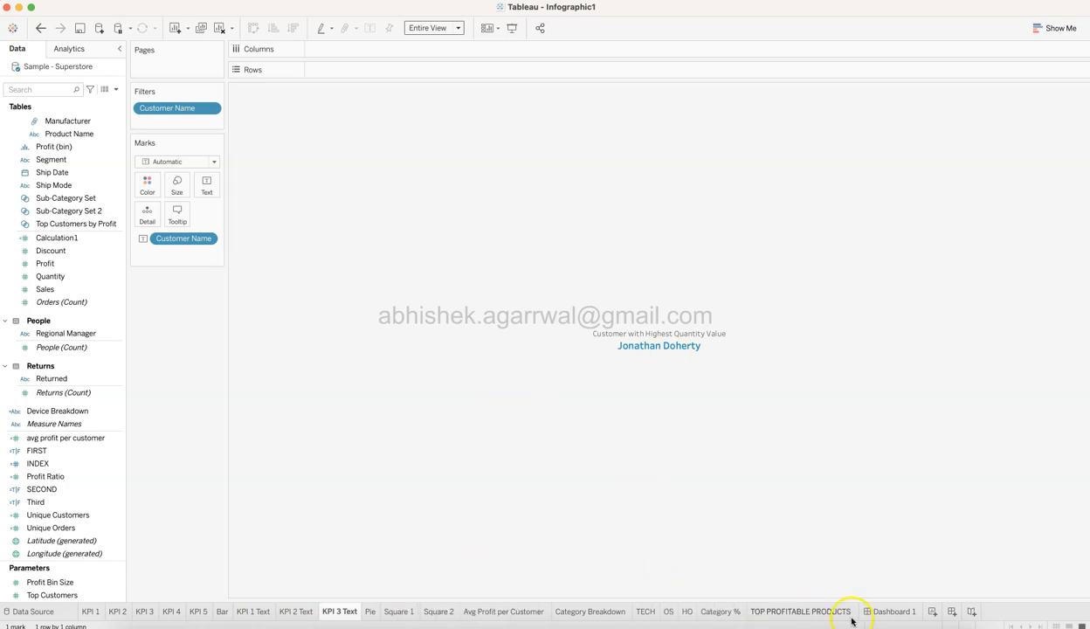
pyautogui.click(889, 611)
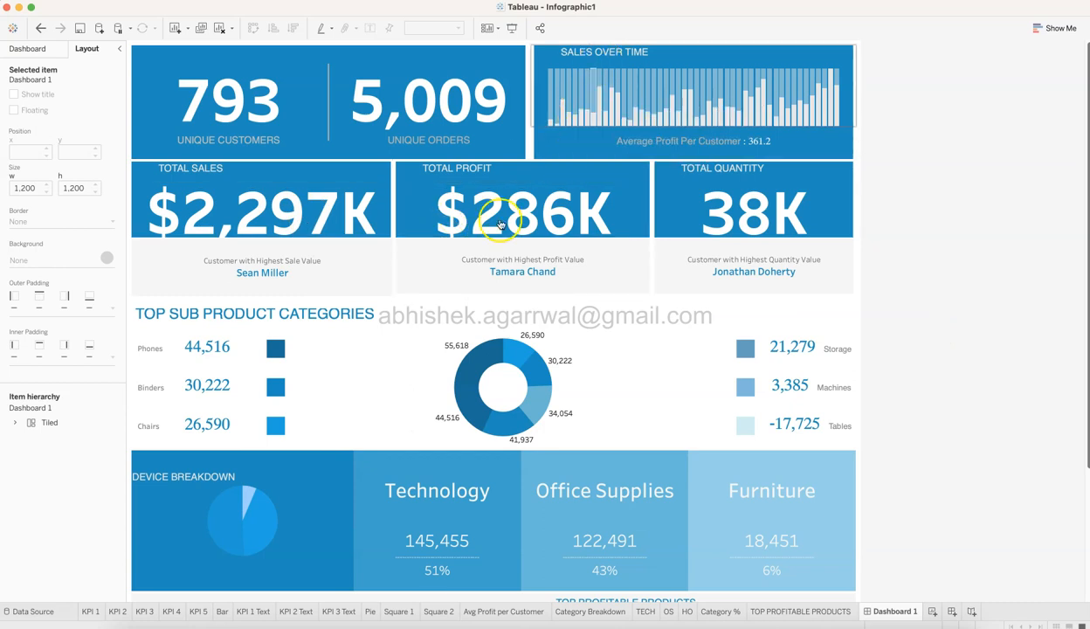
# Open the Bar sheet and examine its SUM(Sales) marks and the WINDOW_MAX calculation on the rows, leaving the formula unchanged.
pyautogui.click(223, 611)
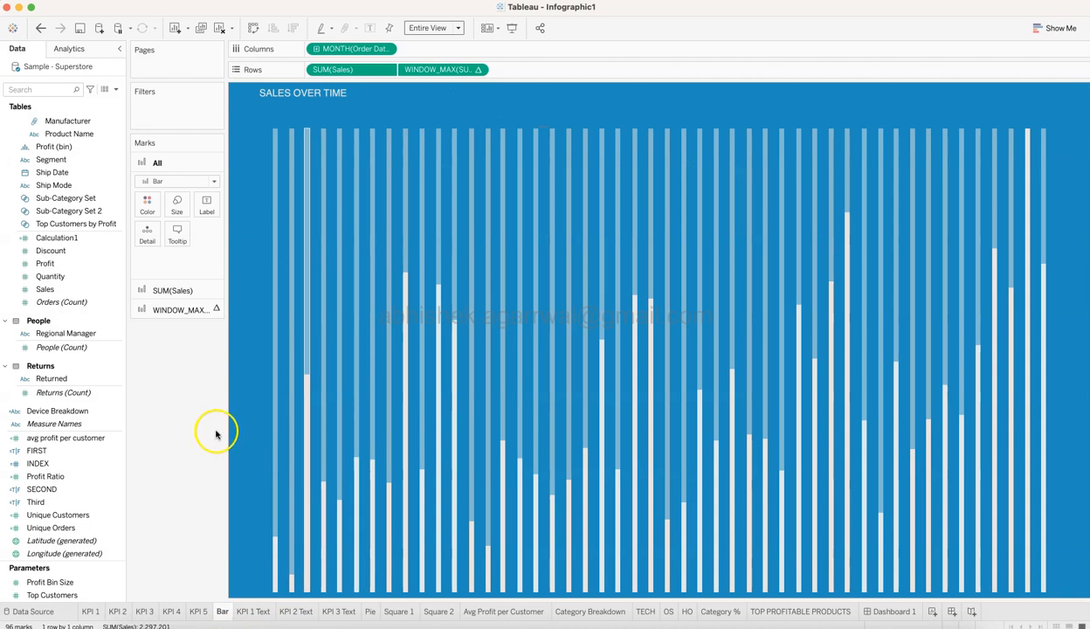
pyautogui.click(174, 291)
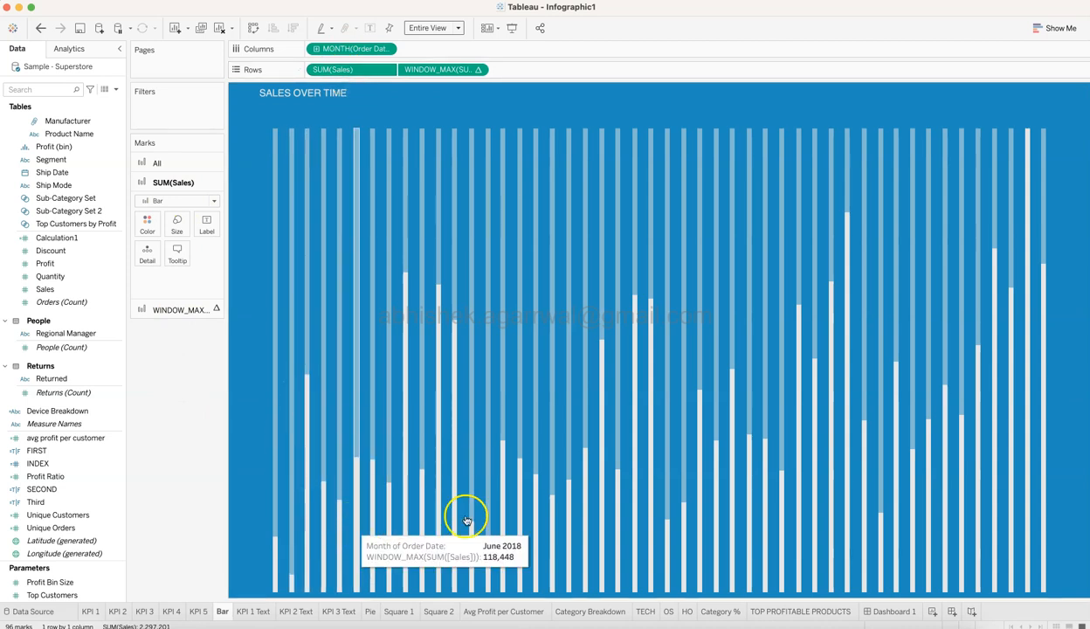
pyautogui.click(182, 309)
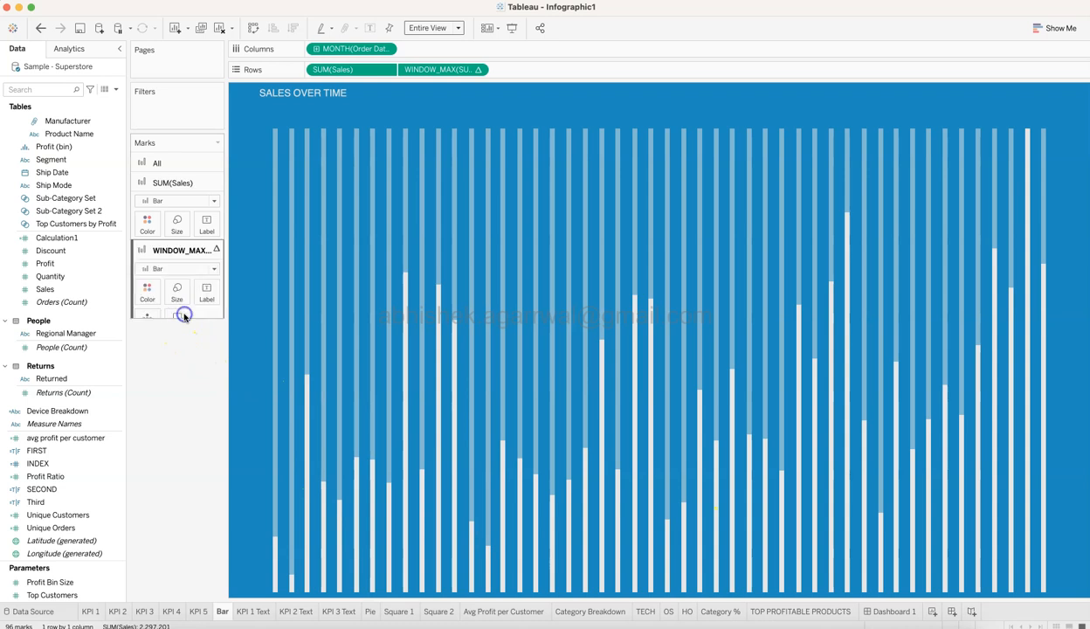
pyautogui.doubleClick(447, 70)
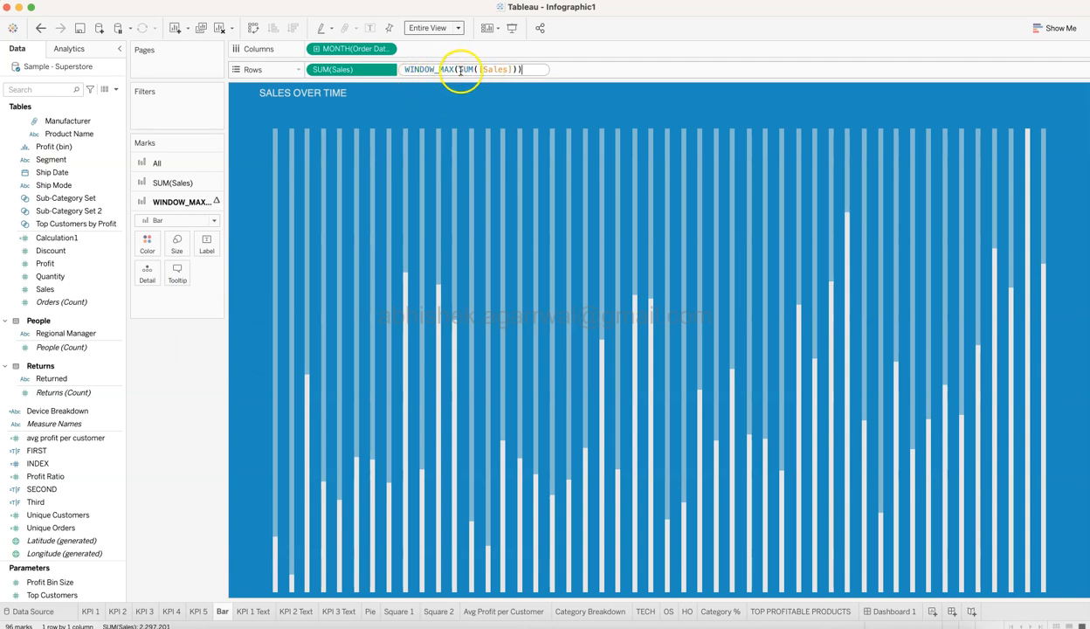
pyautogui.moveTo(1029, 137)
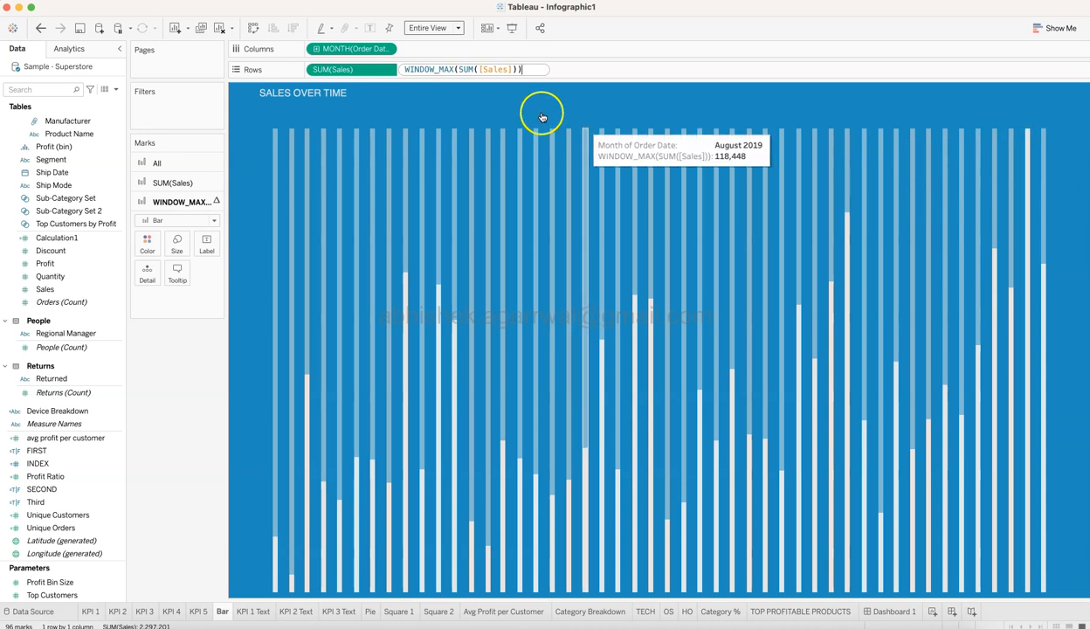
pyautogui.moveTo(492, 131)
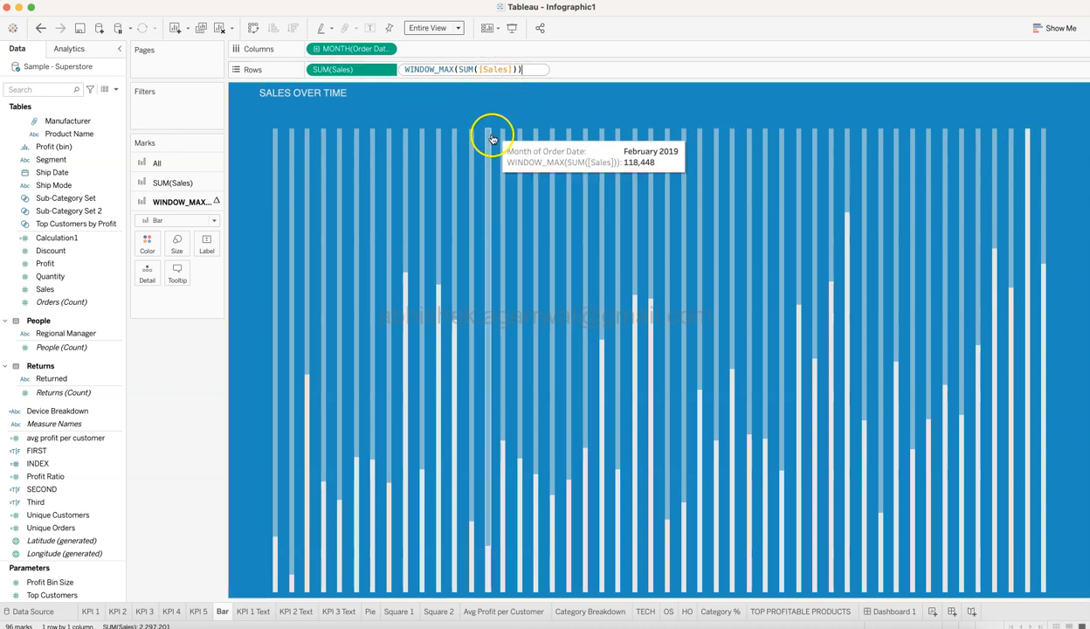
pyautogui.click(178, 378)
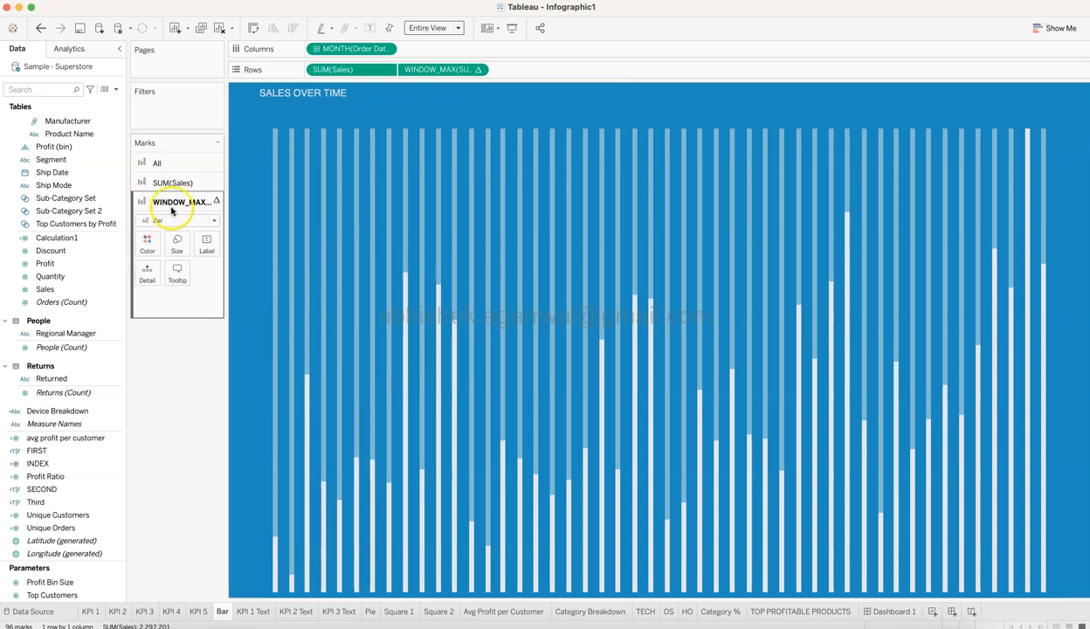
# Inspect the colour and opacity settings of the WINDOW_MAX bars and the SUM(Sales) bars.
pyautogui.click(146, 247)
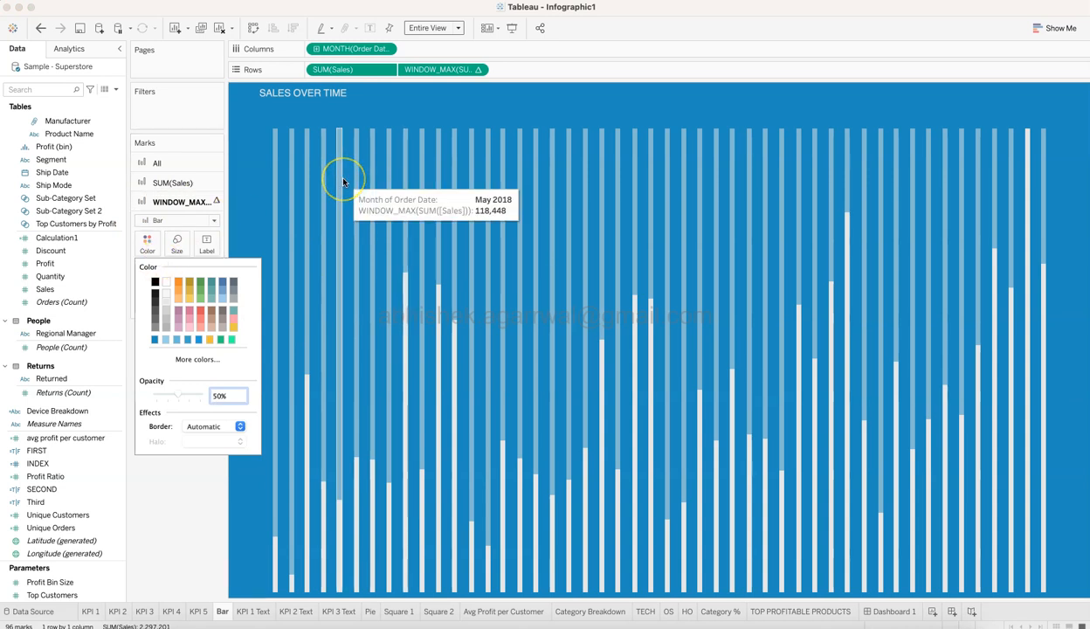
pyautogui.click(172, 296)
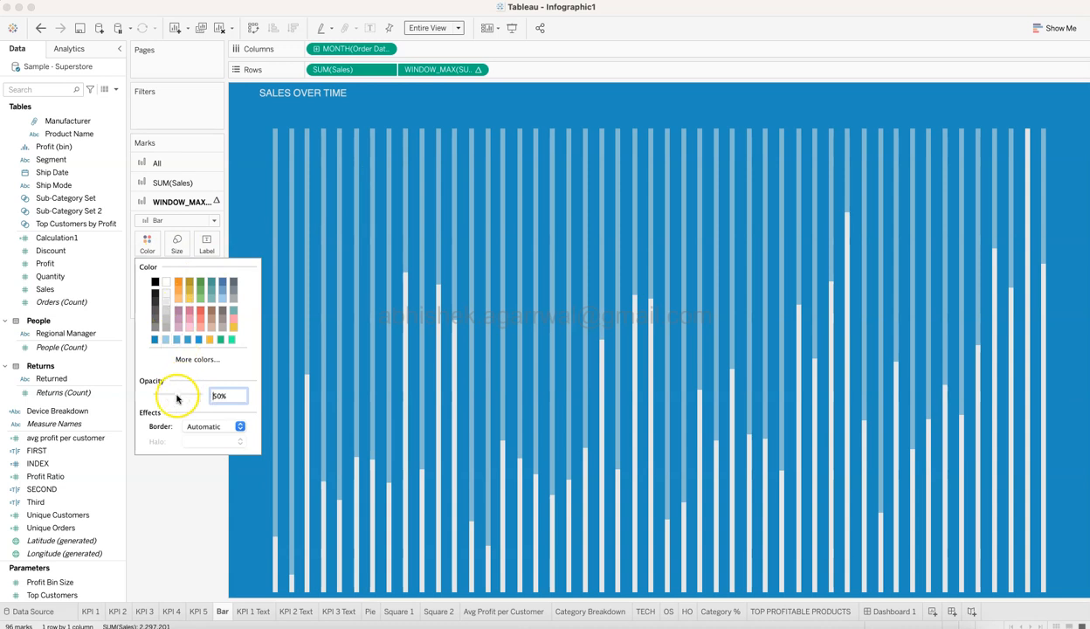
pyautogui.click(170, 480)
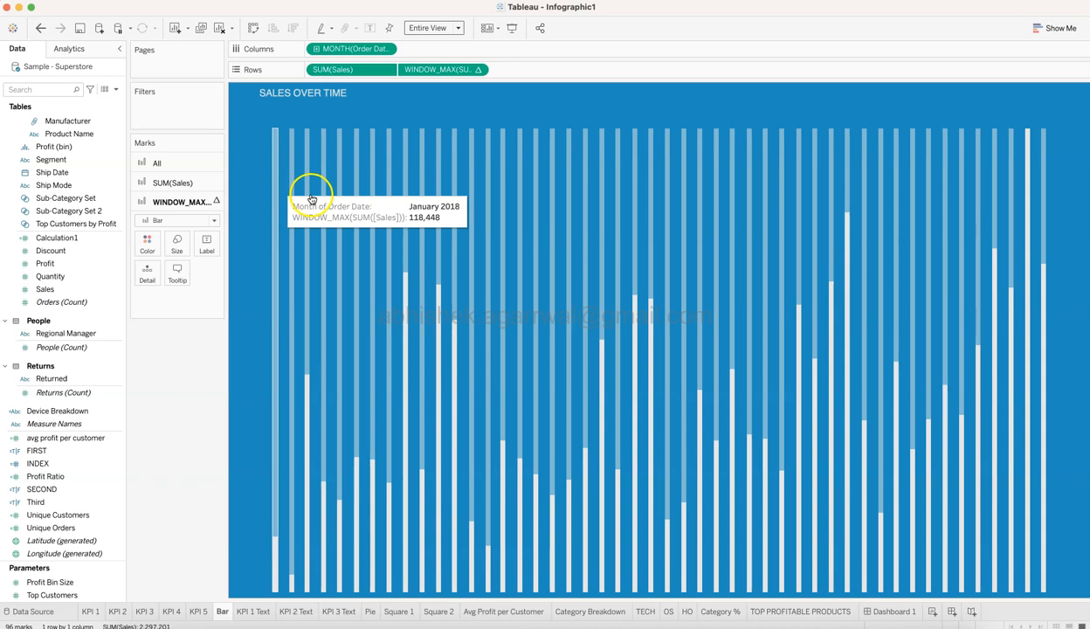
pyautogui.click(166, 184)
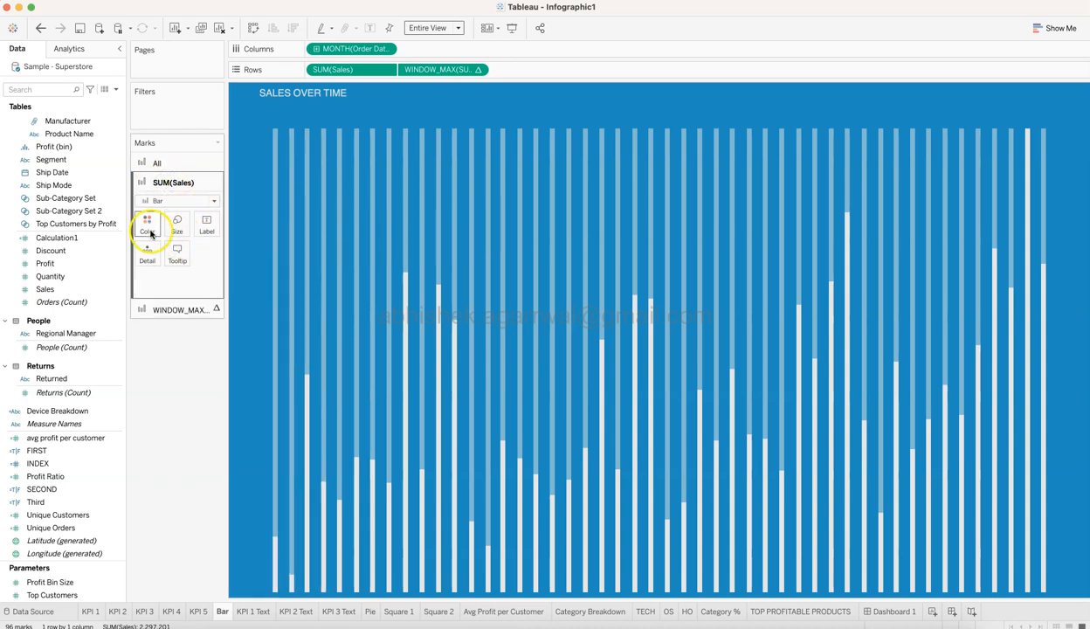
pyautogui.click(149, 229)
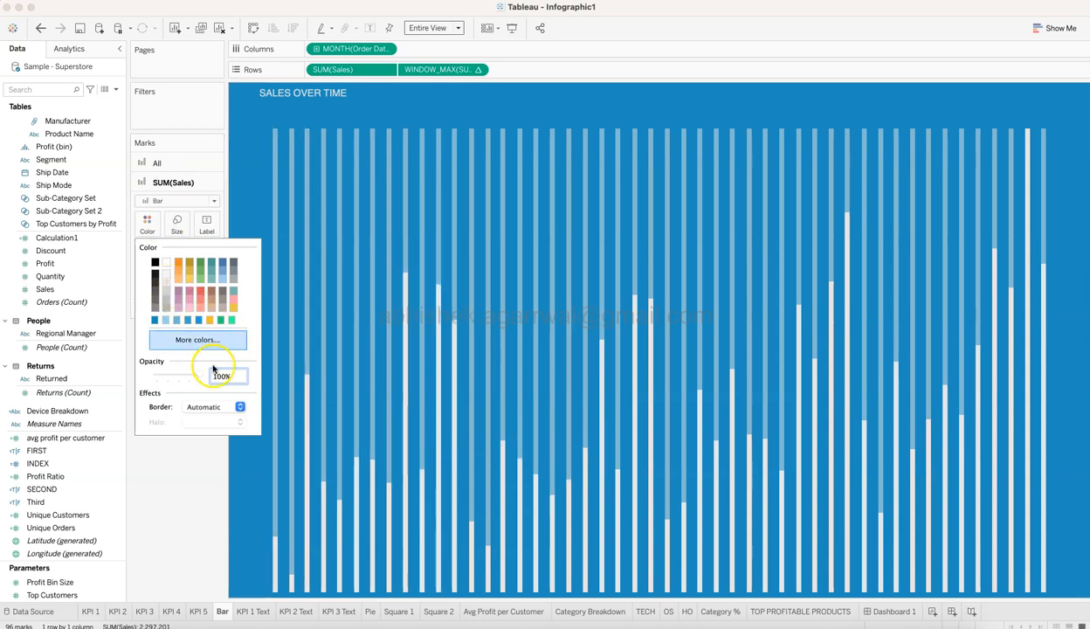
pyautogui.click(163, 495)
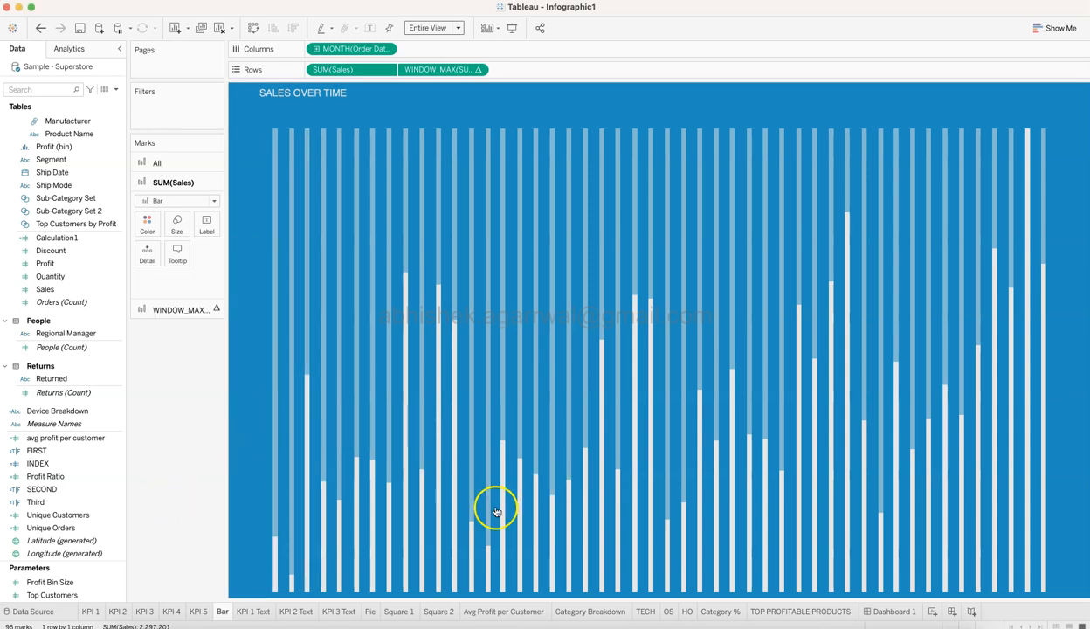
# Return to Dashboard 1, open the Avg Profit per Customer sheet and examine the formula of the avg profit per customer field.
pyautogui.click(885, 614)
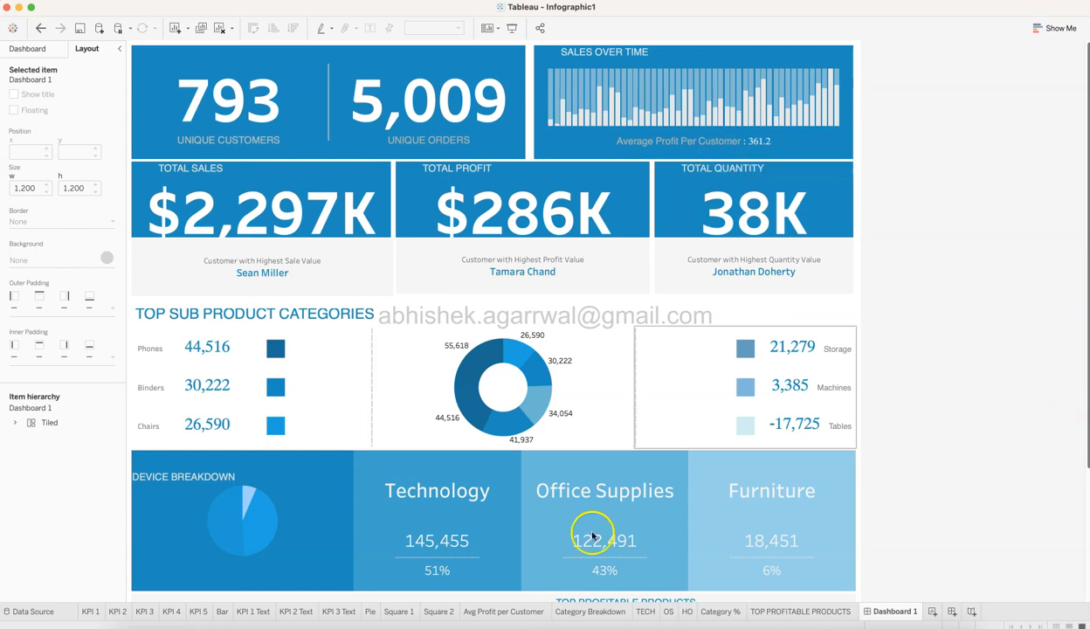
pyautogui.click(503, 611)
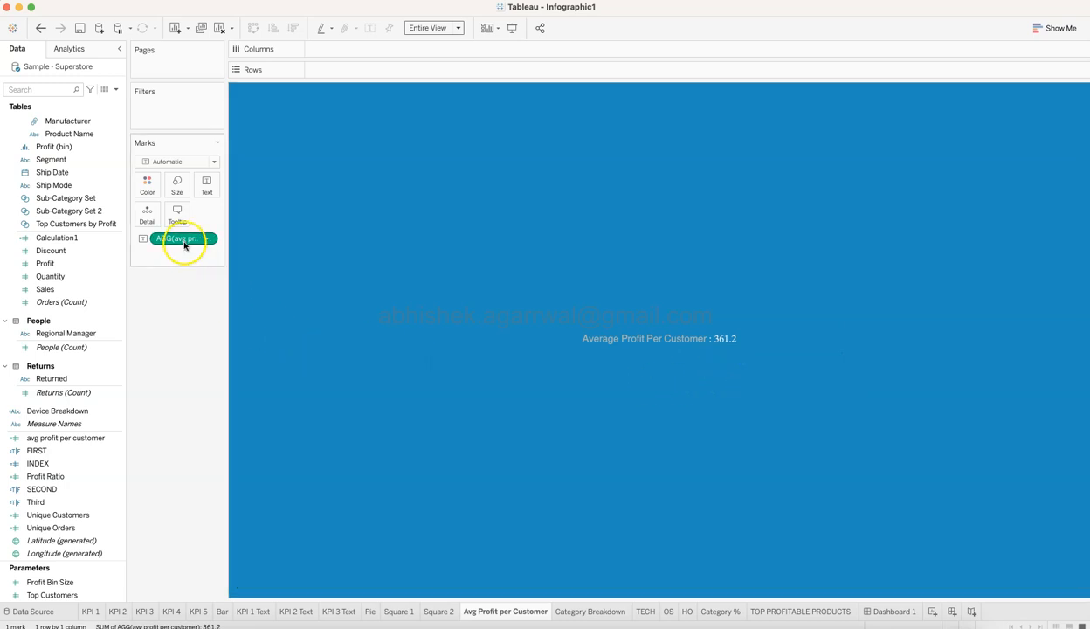
pyautogui.scroll(-1, 90, 438)
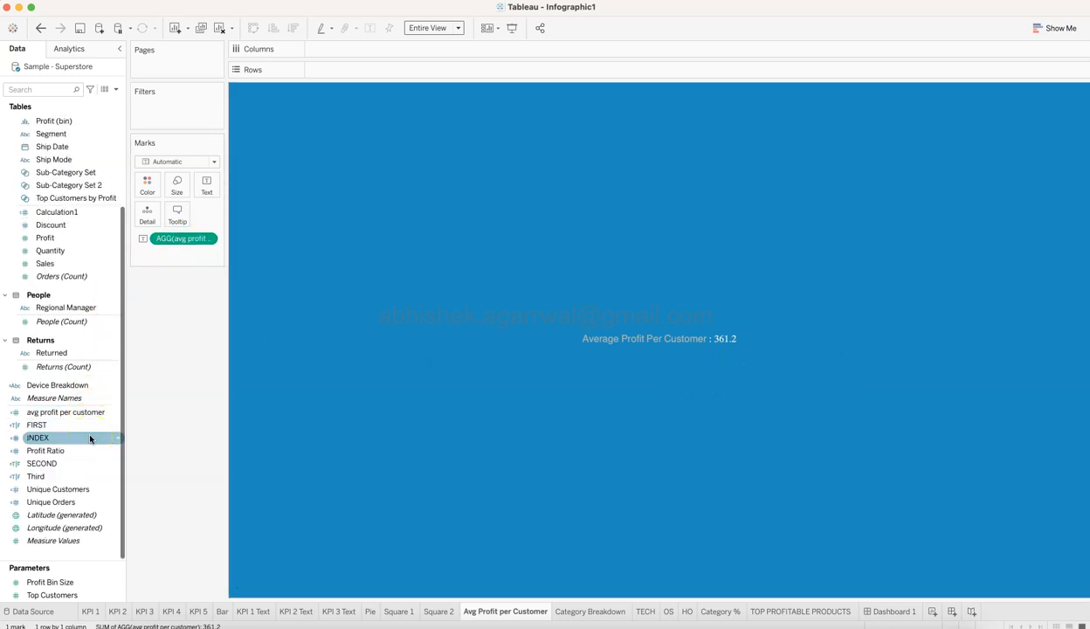
pyautogui.scroll(3, 90, 438)
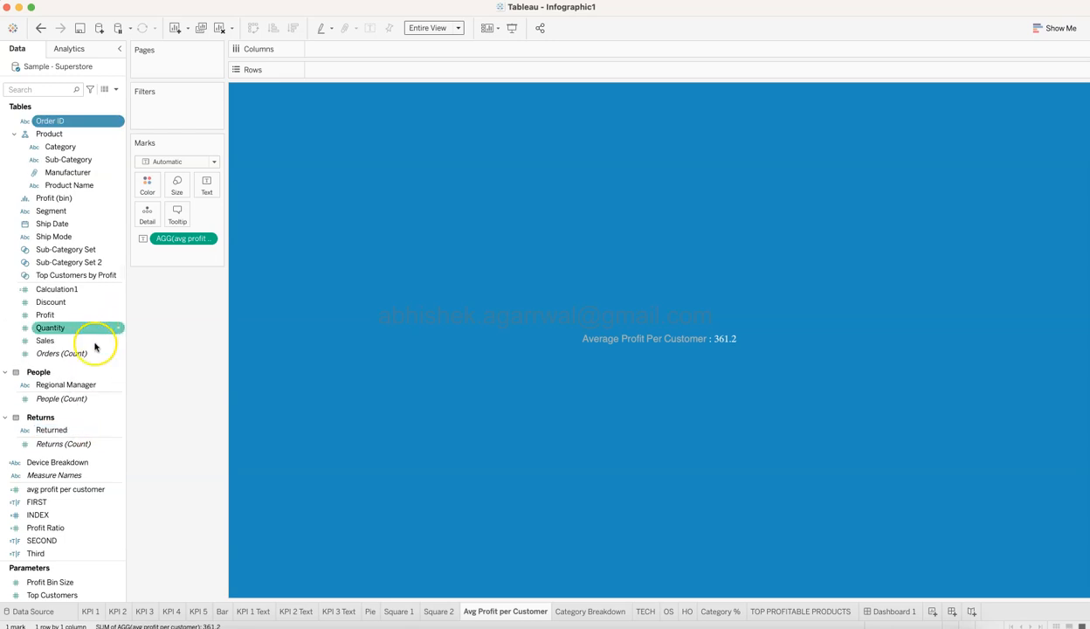
pyautogui.rightClick(120, 492)
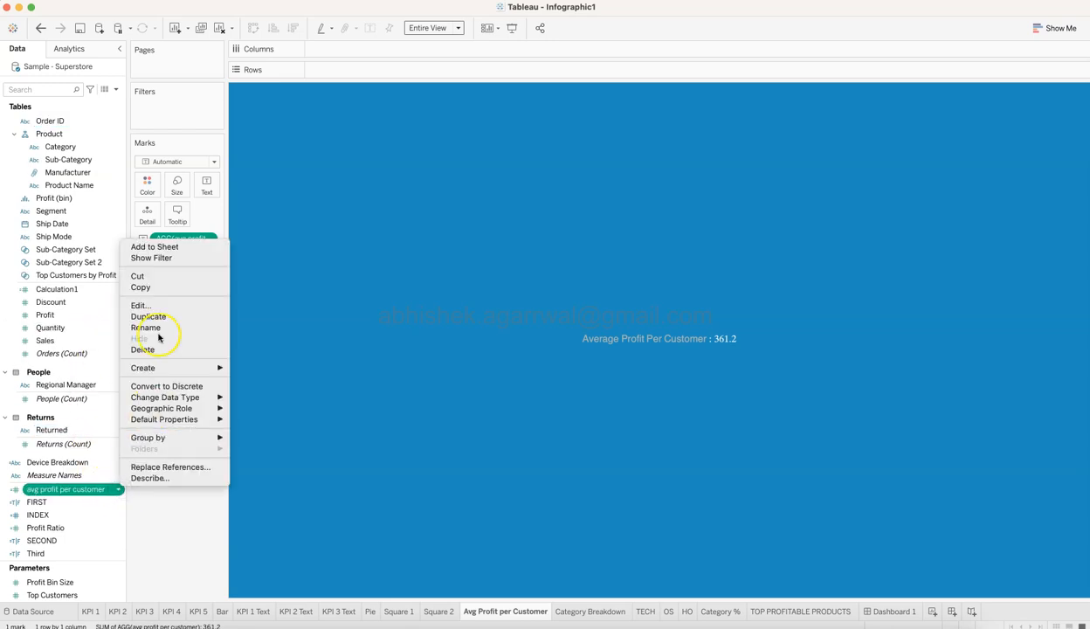
pyautogui.click(161, 306)
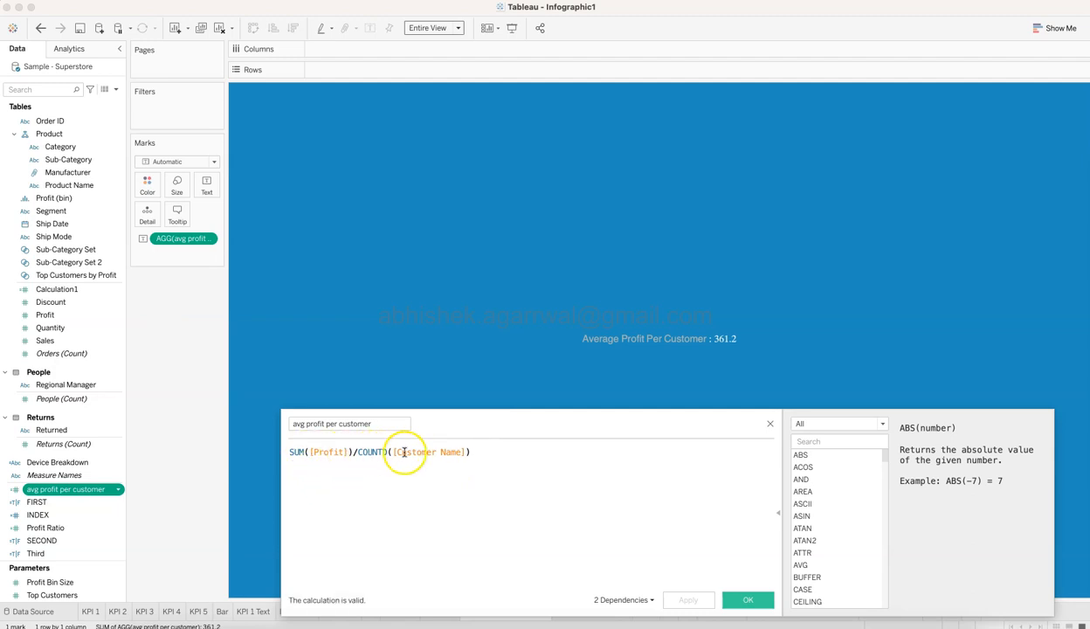
pyautogui.click(771, 425)
# Reopen the avg profit per customer calculation and examine its profit and customer count terms without changing the formula.
pyautogui.moveTo(726, 353)
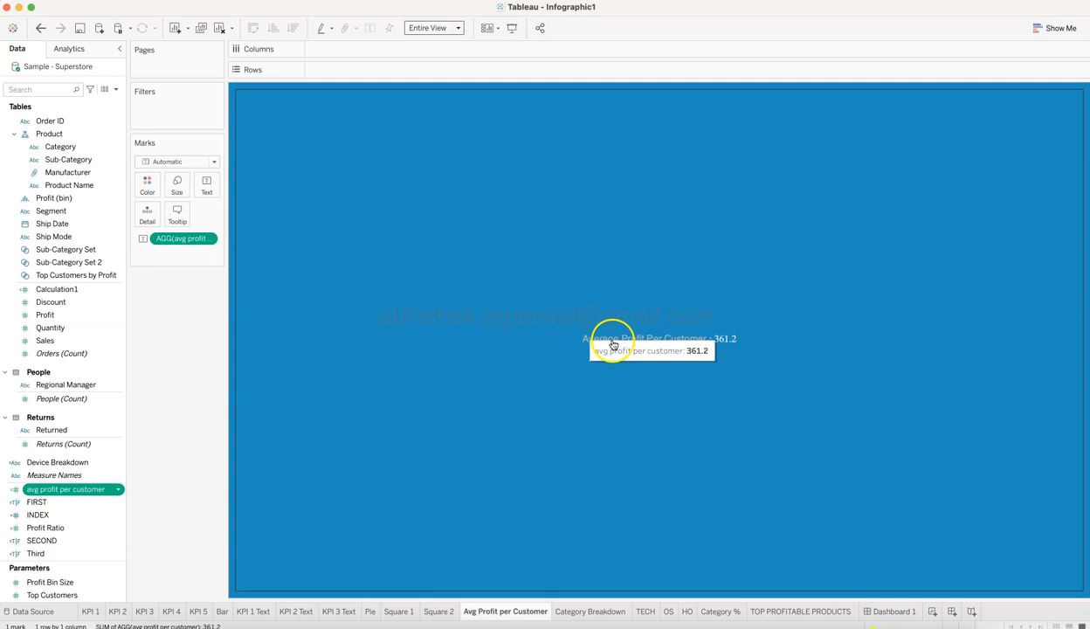
pyautogui.rightClick(110, 489)
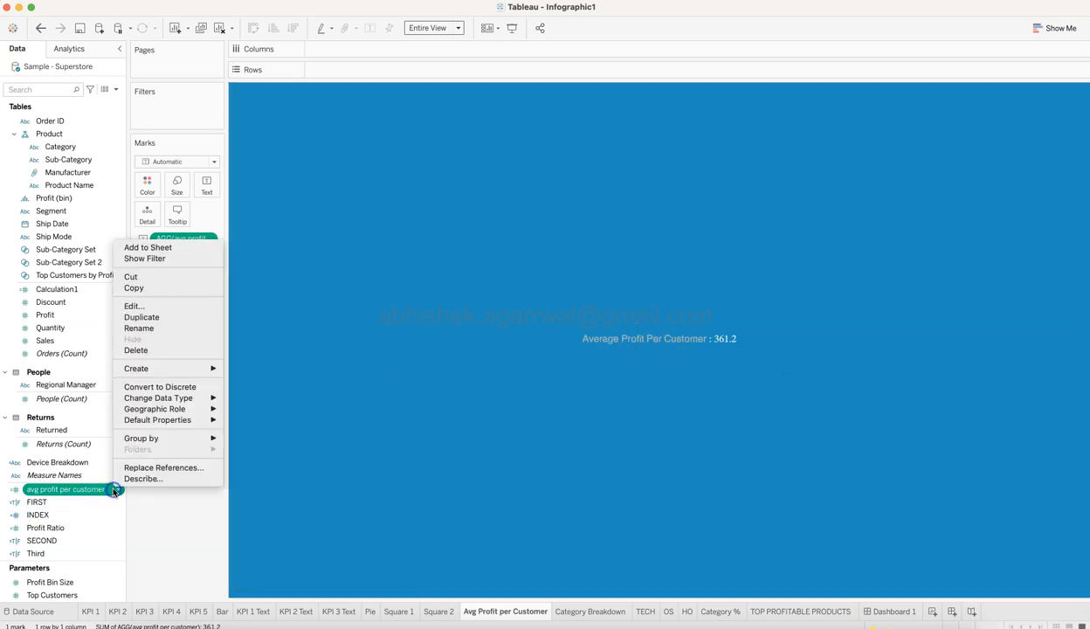
pyautogui.click(149, 305)
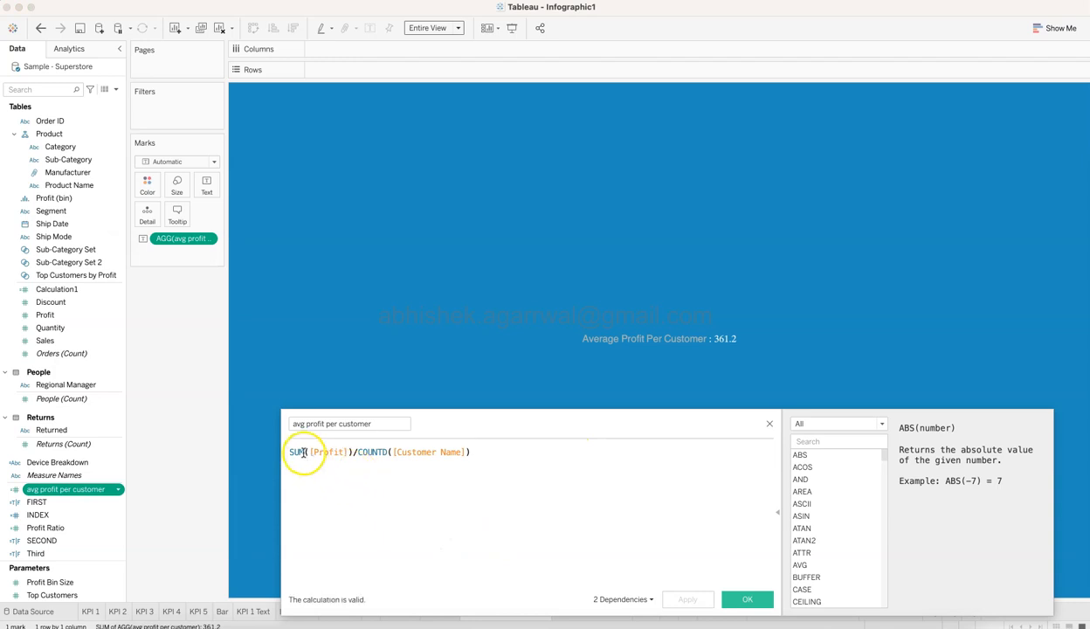
pyautogui.moveTo(309, 452); pyautogui.dragTo(342, 451)
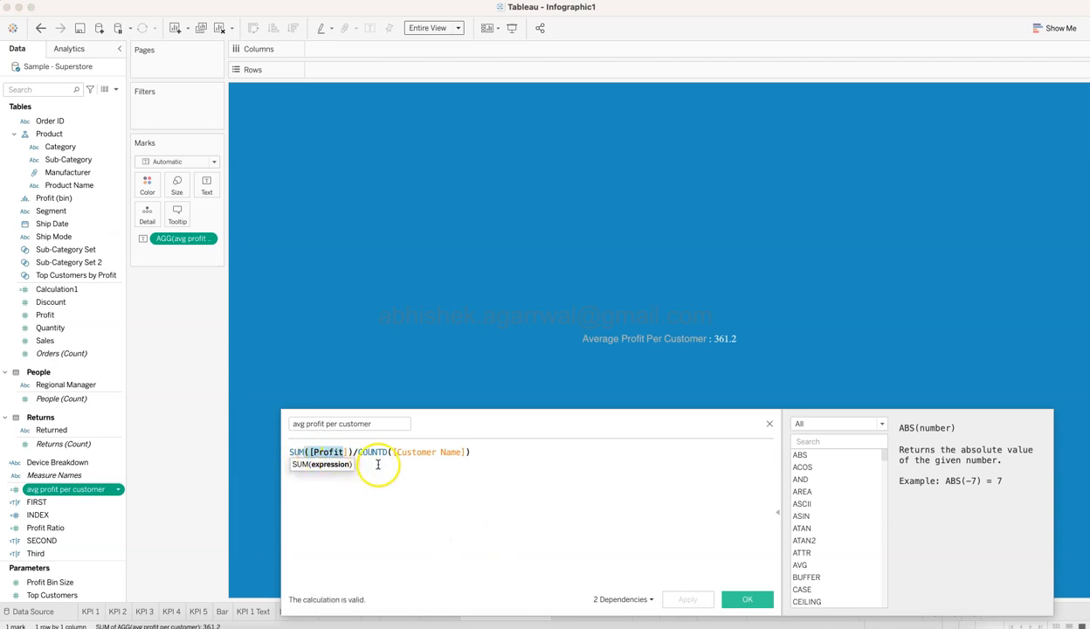
pyautogui.click(769, 426)
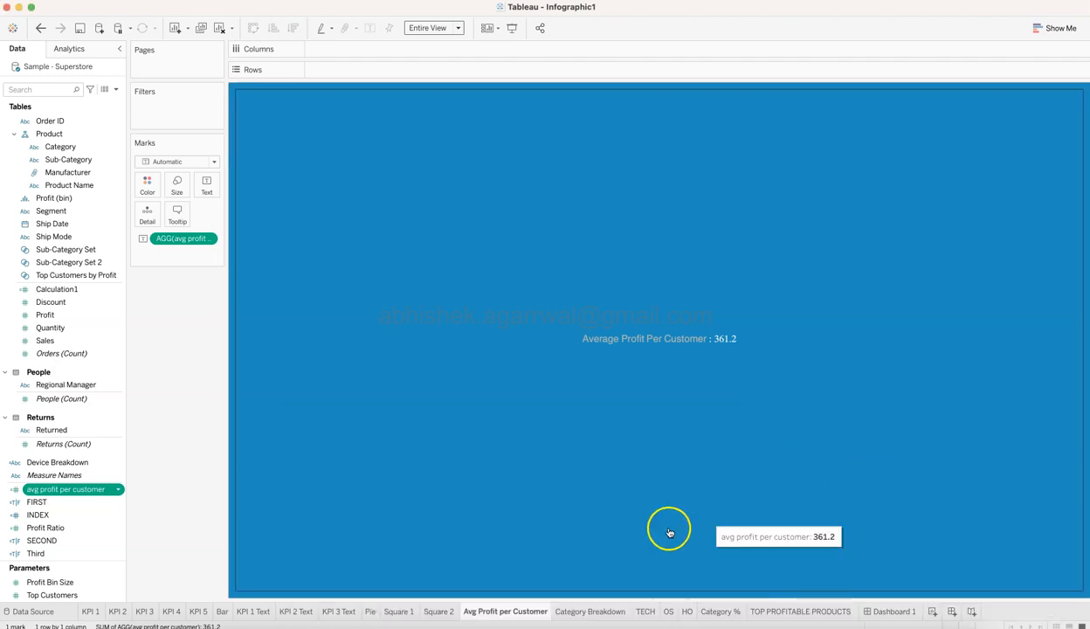
pyautogui.moveTo(514, 616)
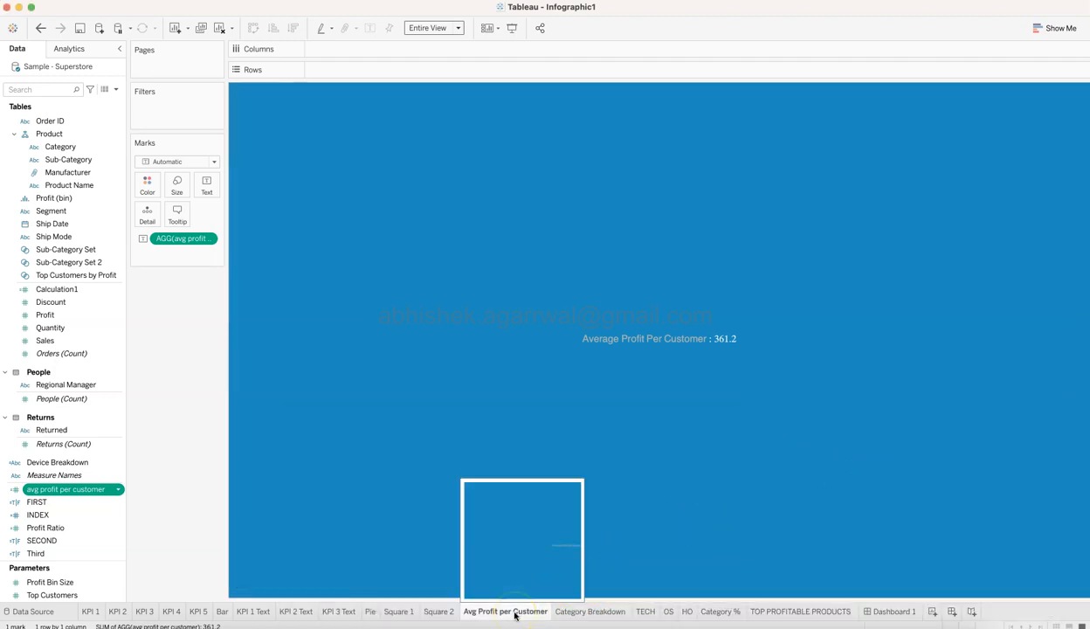
# Open the Pie sheet from the donut chart on Dashboard 1 and turn off its mark labels.
pyautogui.click(882, 611)
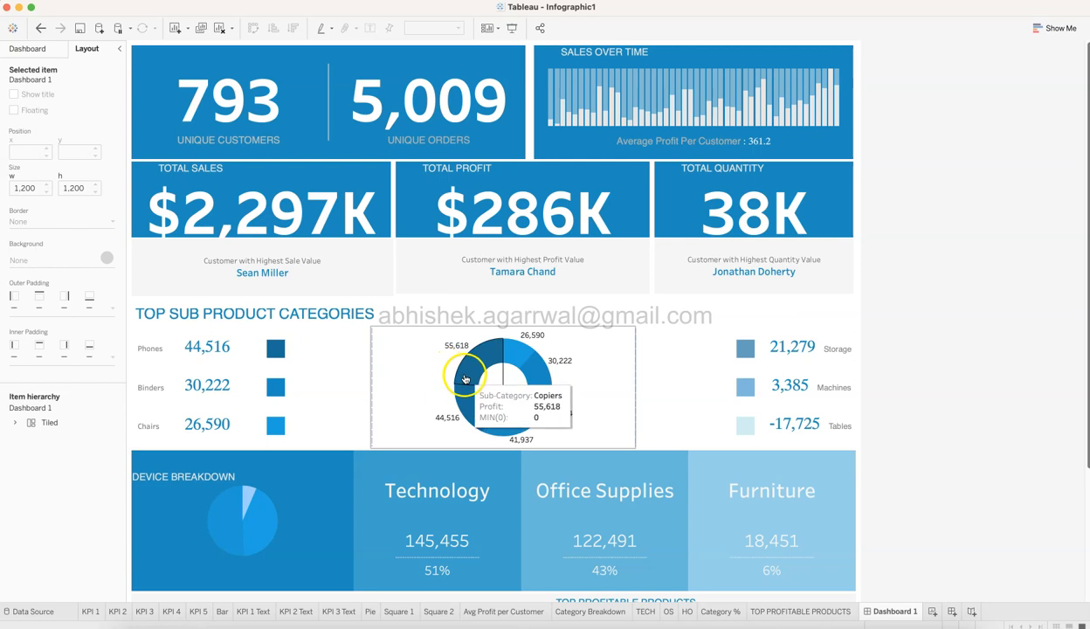
pyautogui.moveTo(270, 389)
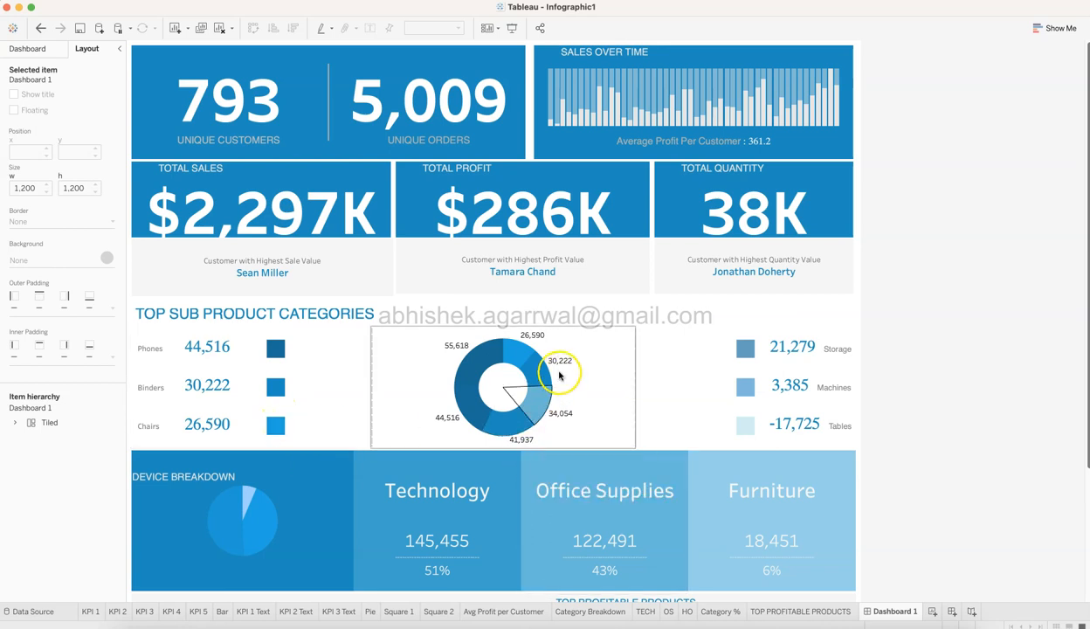
pyautogui.click(572, 346)
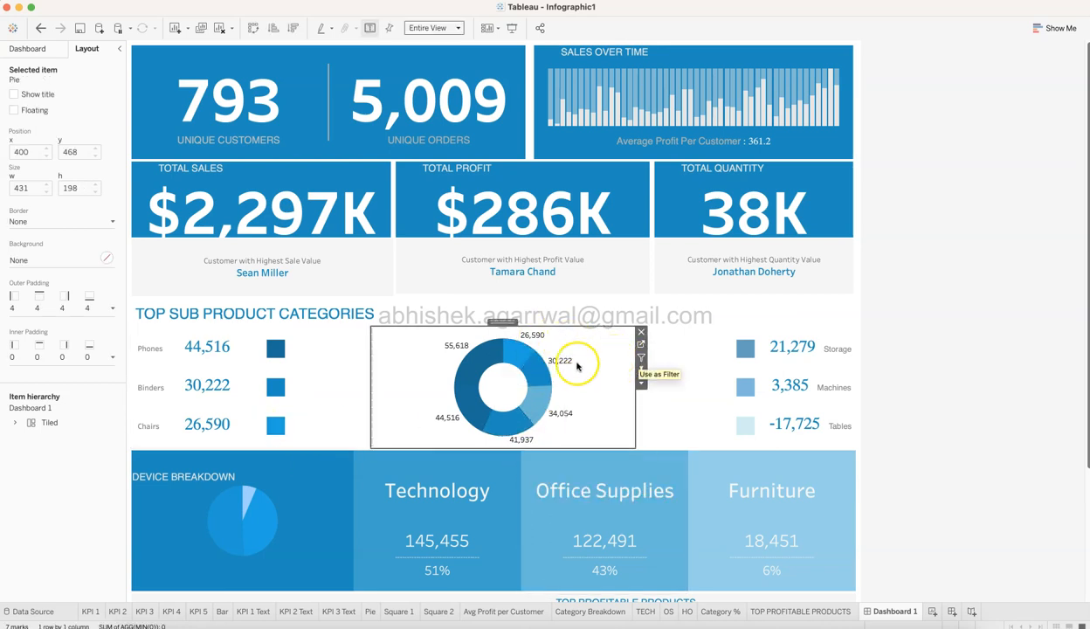
pyautogui.click(641, 344)
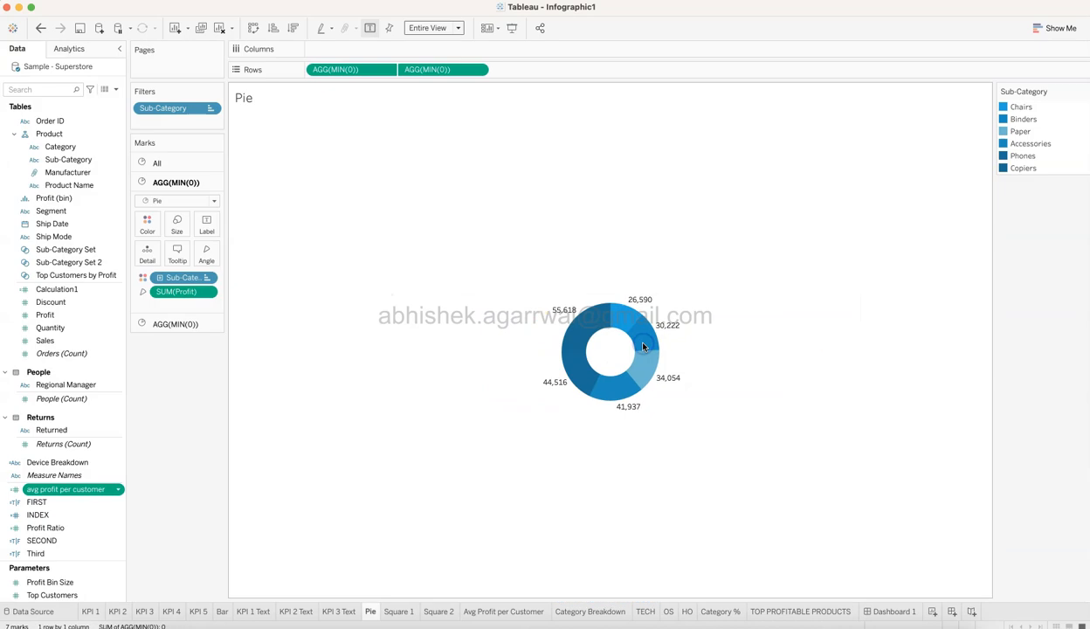
pyautogui.click(205, 226)
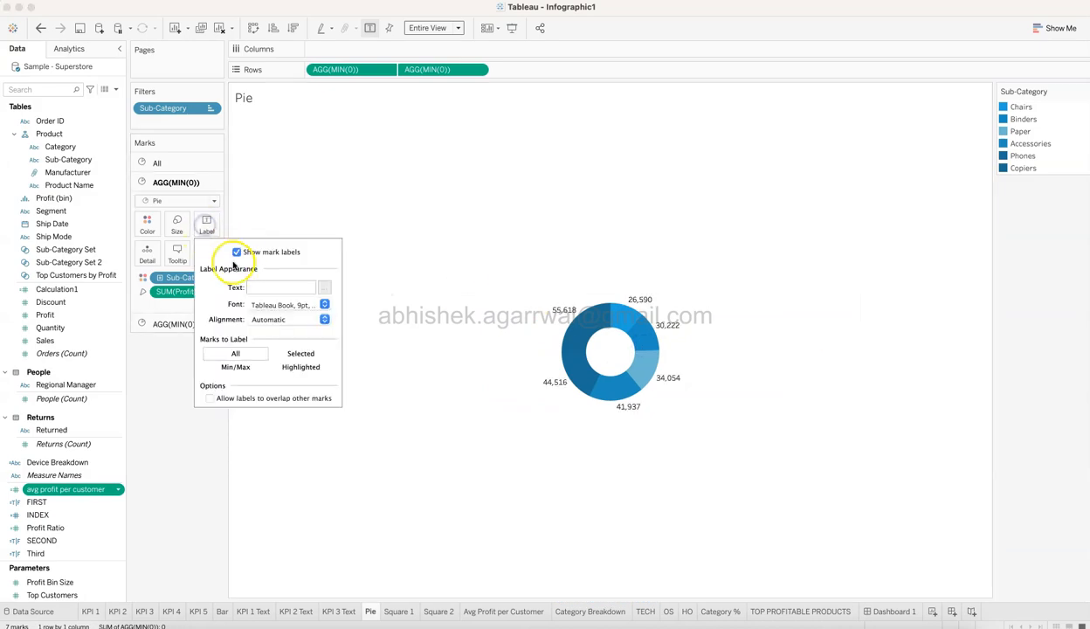
pyautogui.click(237, 253)
pyautogui.click(162, 449)
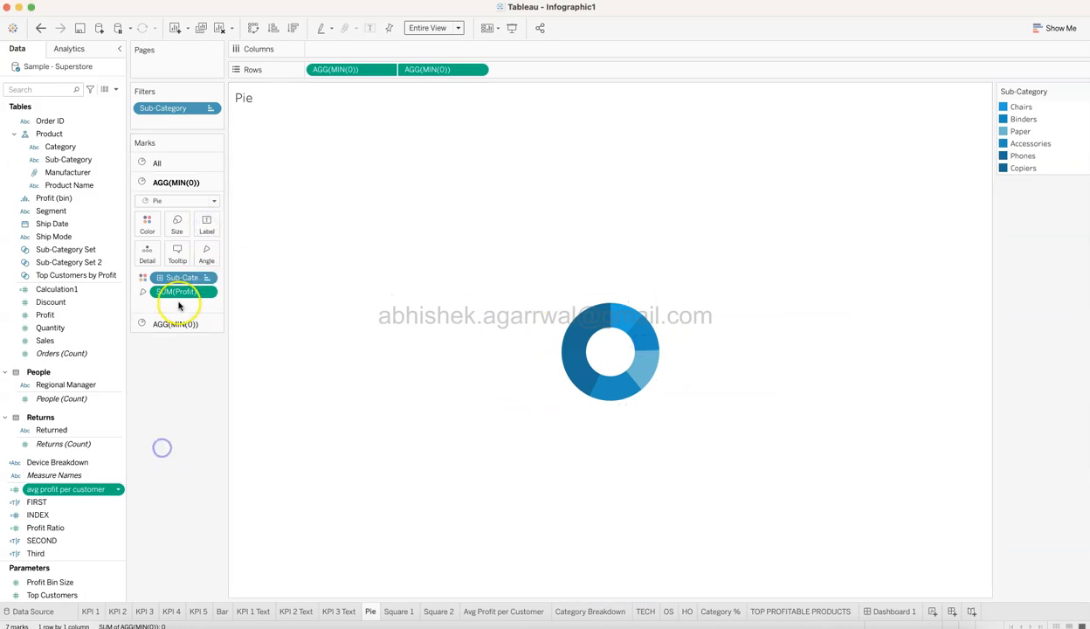
# Return to Dashboard 1 and check the donut chart without its labels.
pyautogui.press('super+Tab')
pyautogui.press('super+Tab')
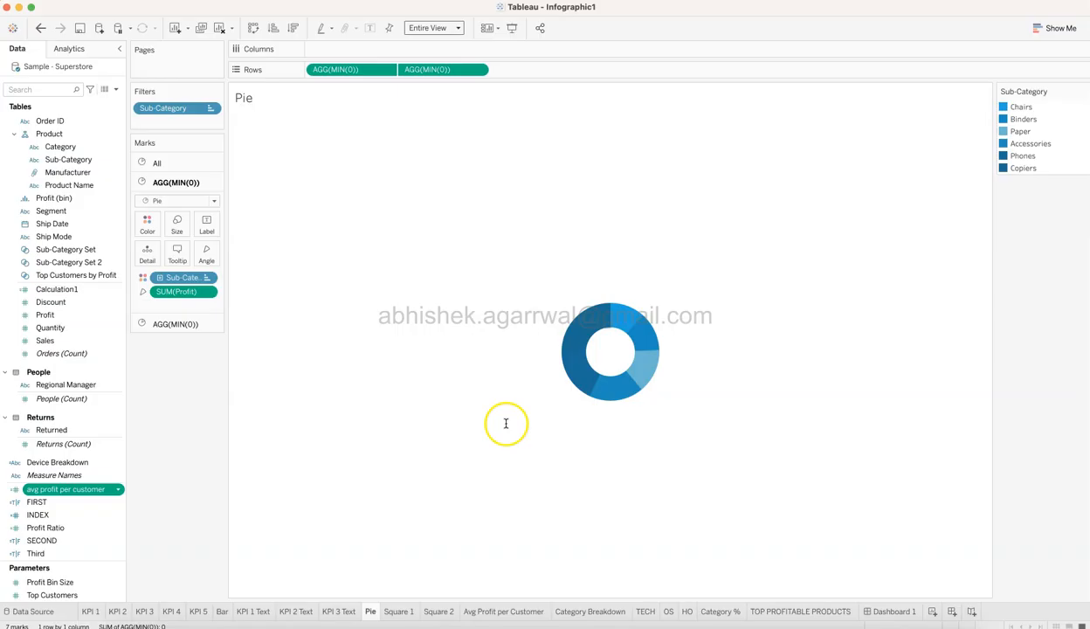
pyautogui.click(891, 611)
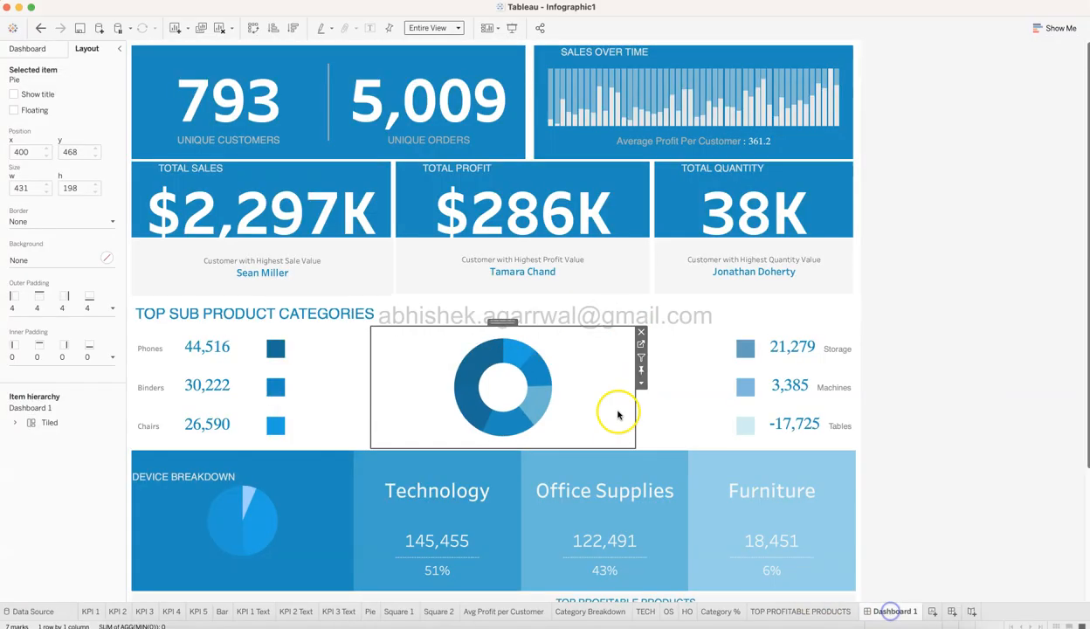
pyautogui.click(965, 345)
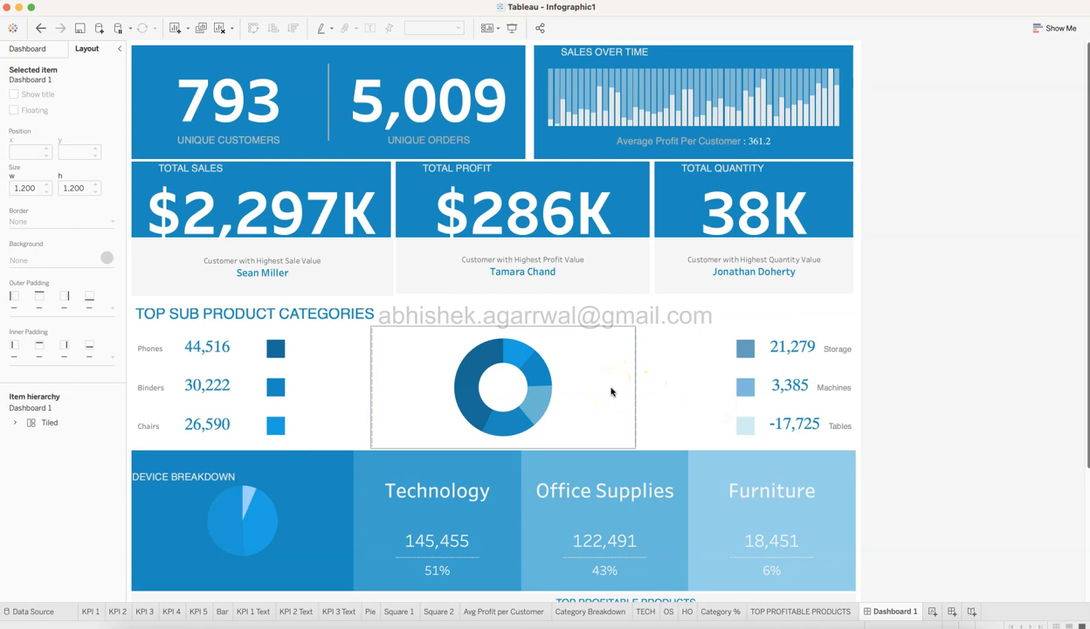
# Open the Pie sheet and examine the second AGG(MIN(0)) pie's colour, plus the first pie's mark type and Profit angle.
pyautogui.click(371, 612)
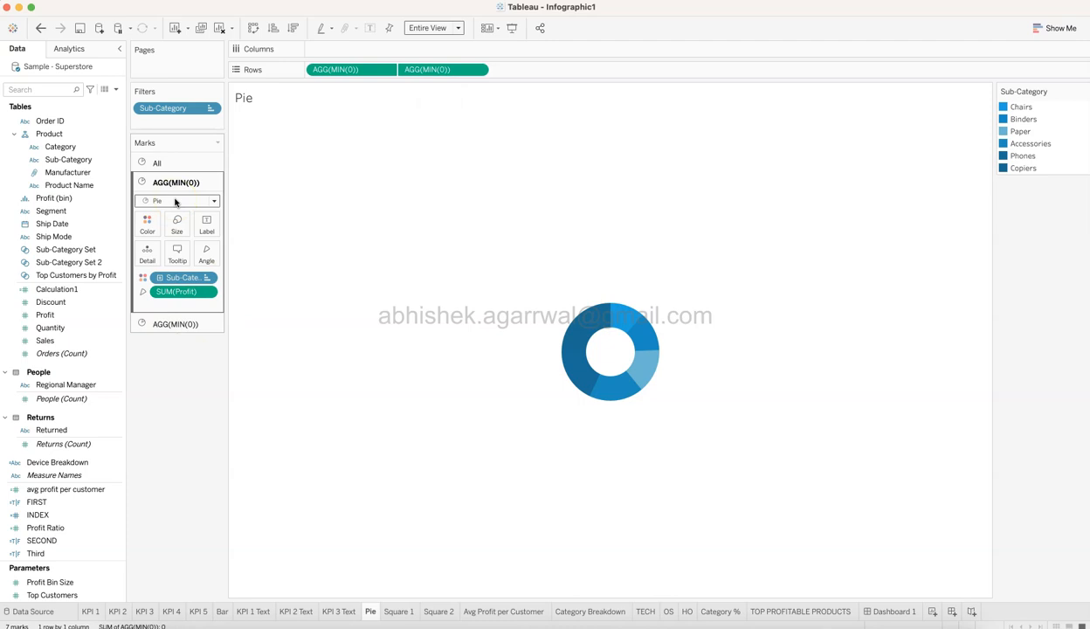
pyautogui.click(177, 323)
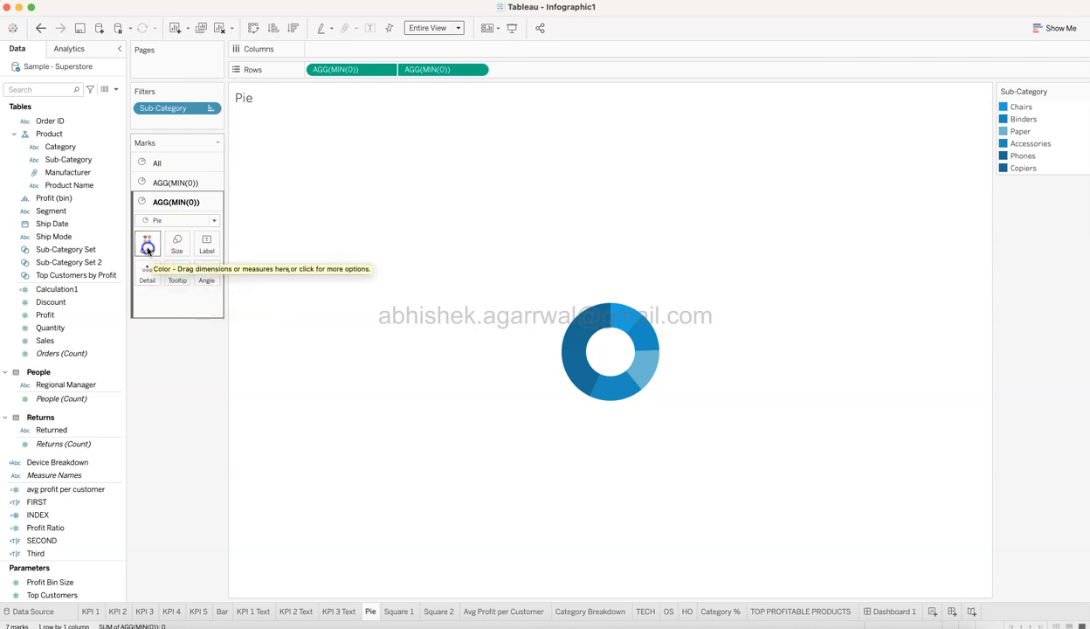
pyautogui.click(146, 243)
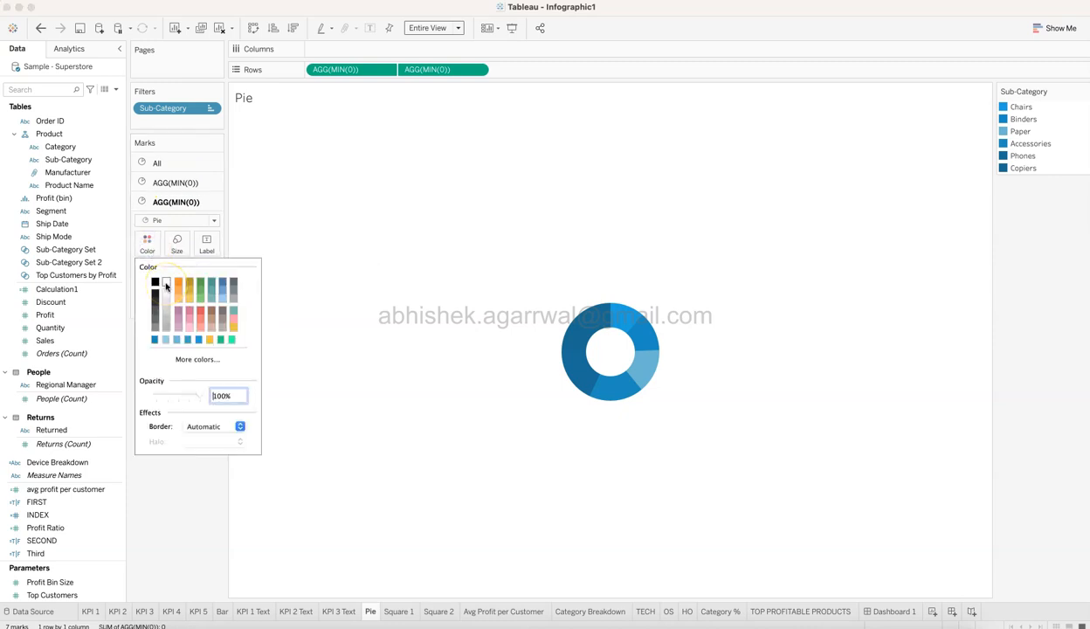
pyautogui.click(177, 180)
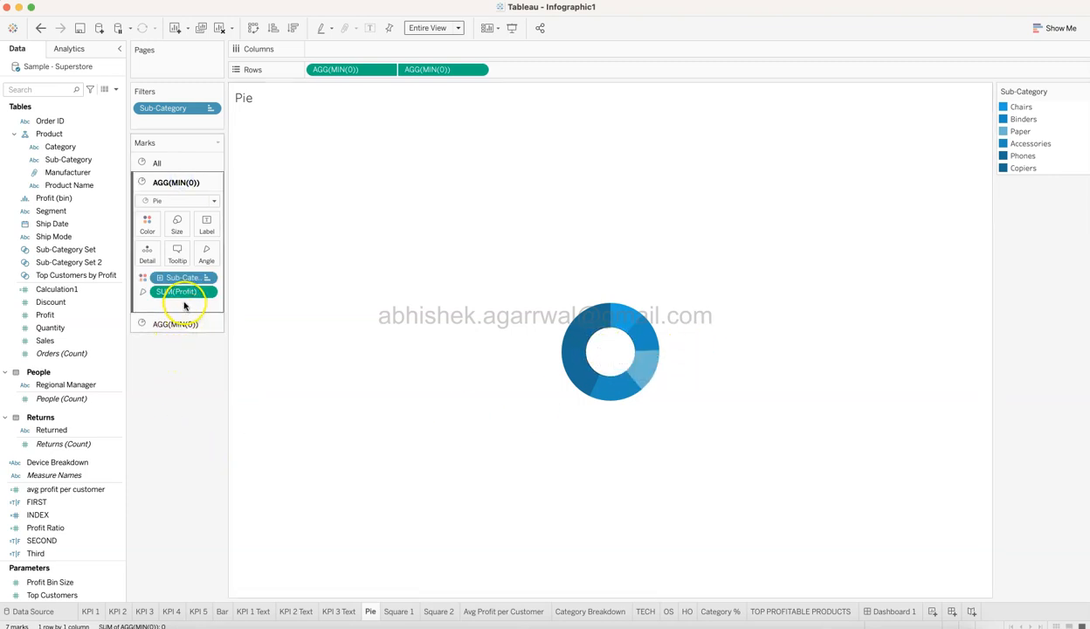
pyautogui.click(183, 200)
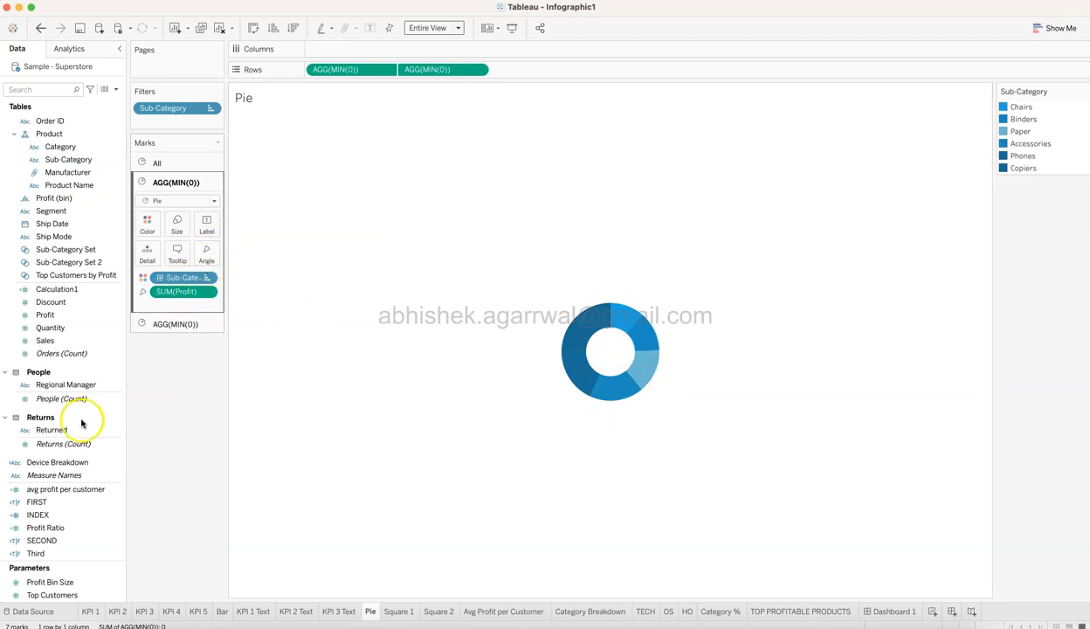
pyautogui.moveTo(55, 325); pyautogui.dragTo(206, 255)
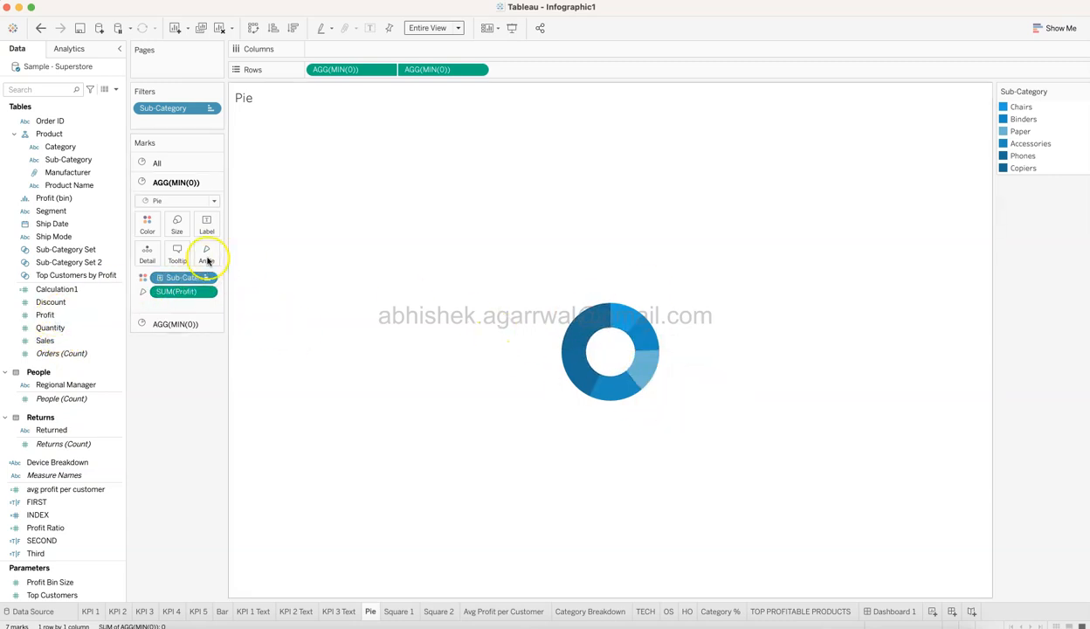
# Compare the size settings of the two AGG(MIN(0)) pies that form the donut.
pyautogui.click(179, 226)
pyautogui.click(211, 369)
pyautogui.click(179, 324)
pyautogui.click(179, 241)
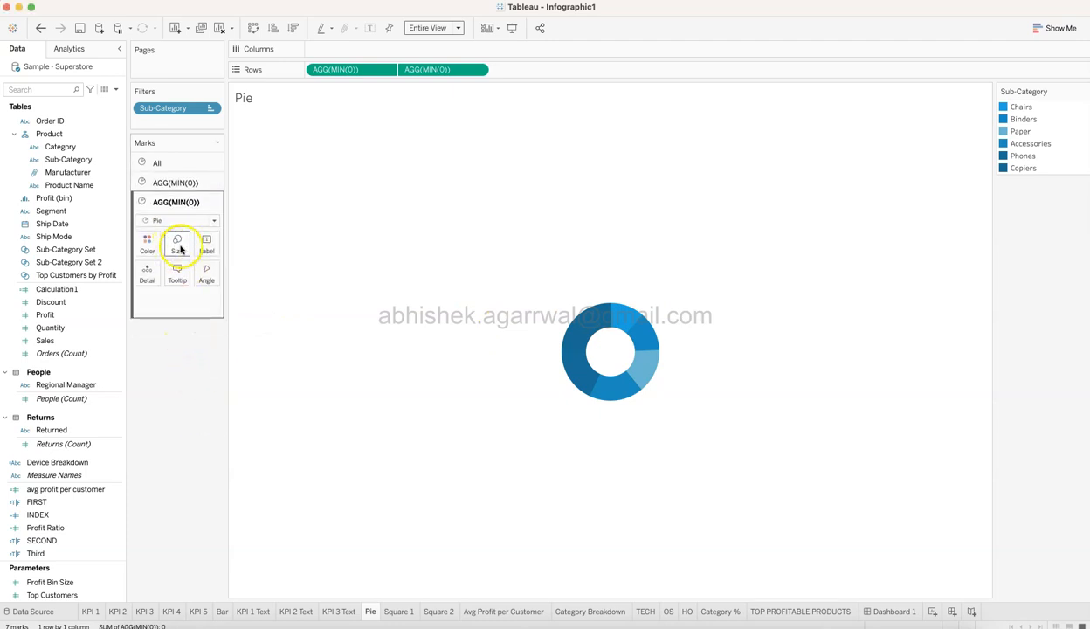
pyautogui.click(162, 183)
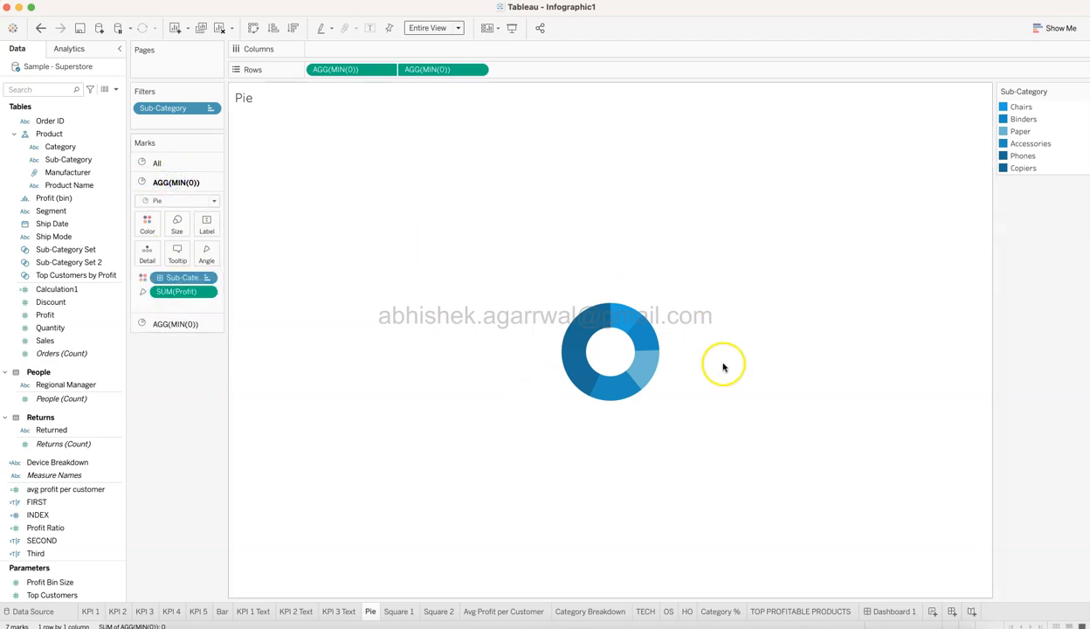
# Examine the top-N condition of the Pie sheet's Sub-Category filter, keeping its settings.
pyautogui.click(211, 109)
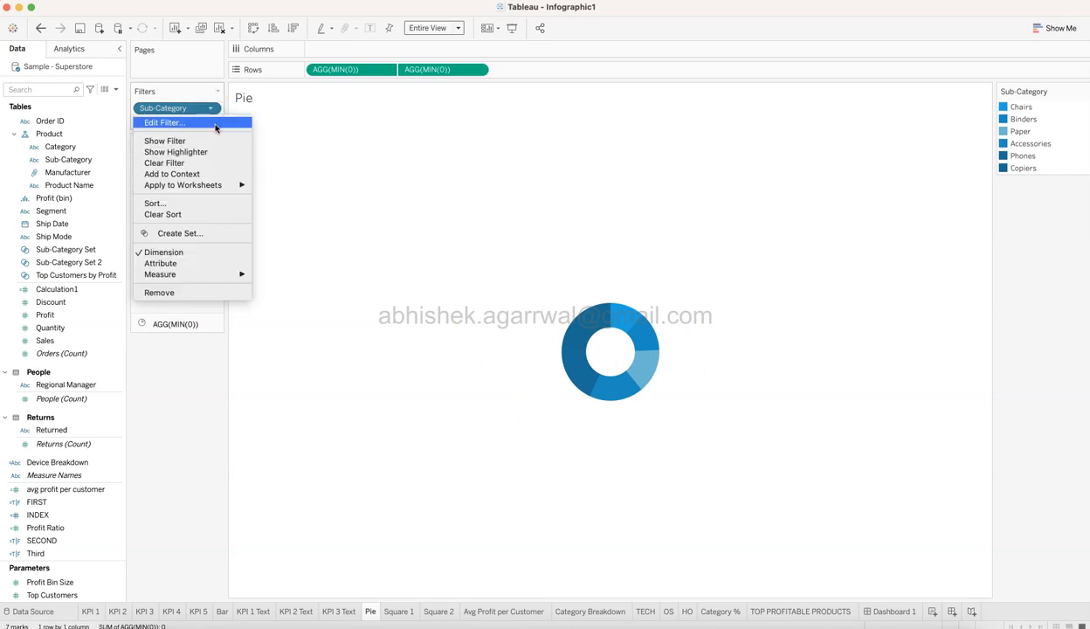
pyautogui.click(215, 123)
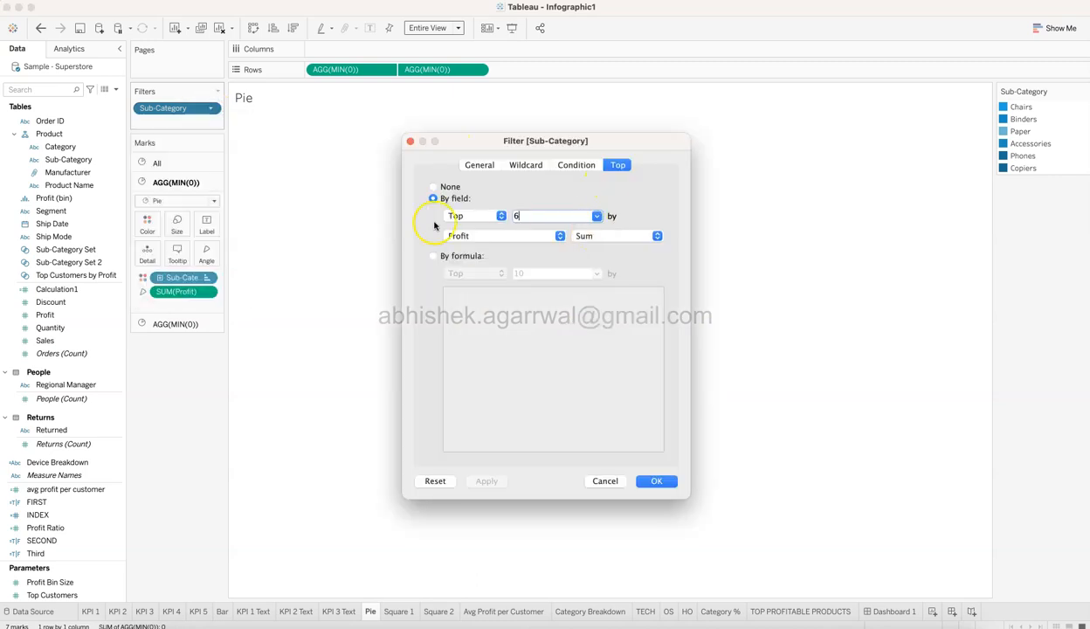
pyautogui.click(657, 481)
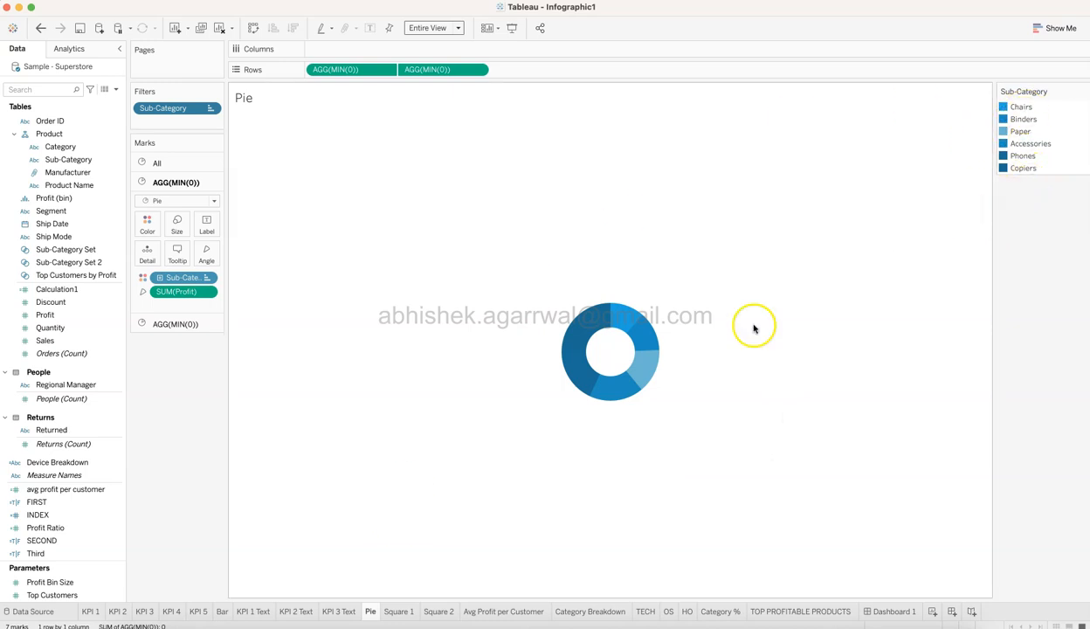
# View the Square 1 and Square 2 sheets and compare each with its place beside the donut on Dashboard 1.
pyautogui.click(400, 612)
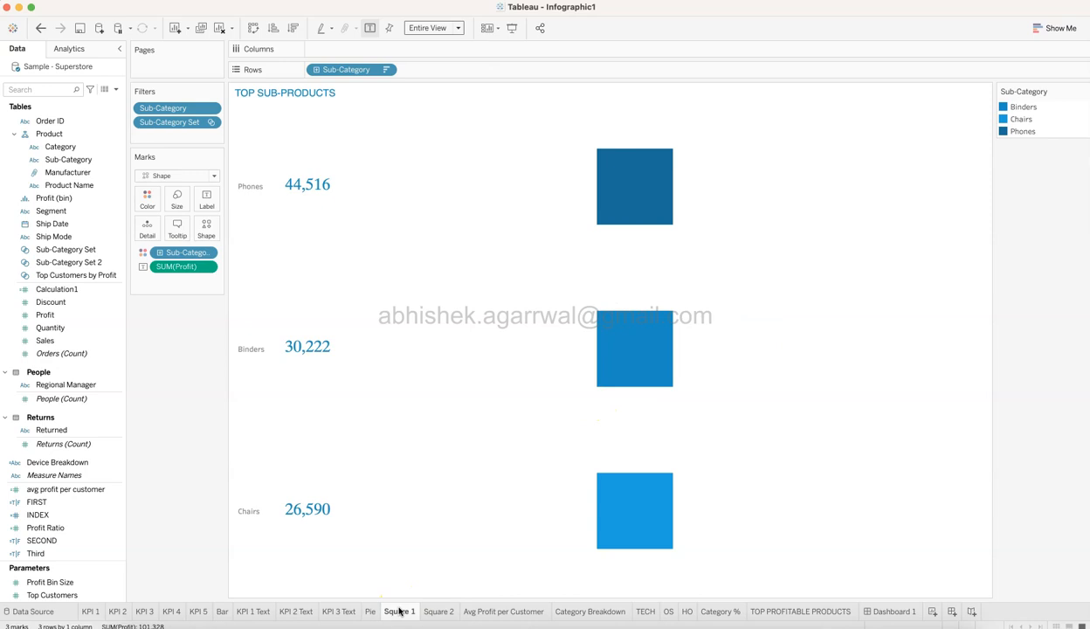
pyautogui.click(891, 611)
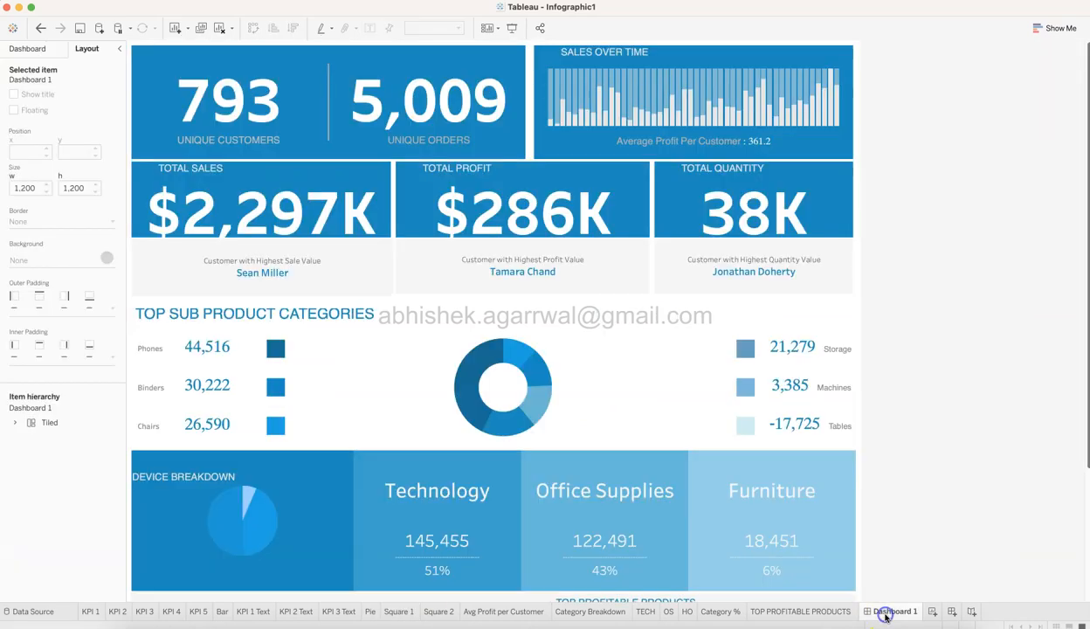
pyautogui.click(436, 611)
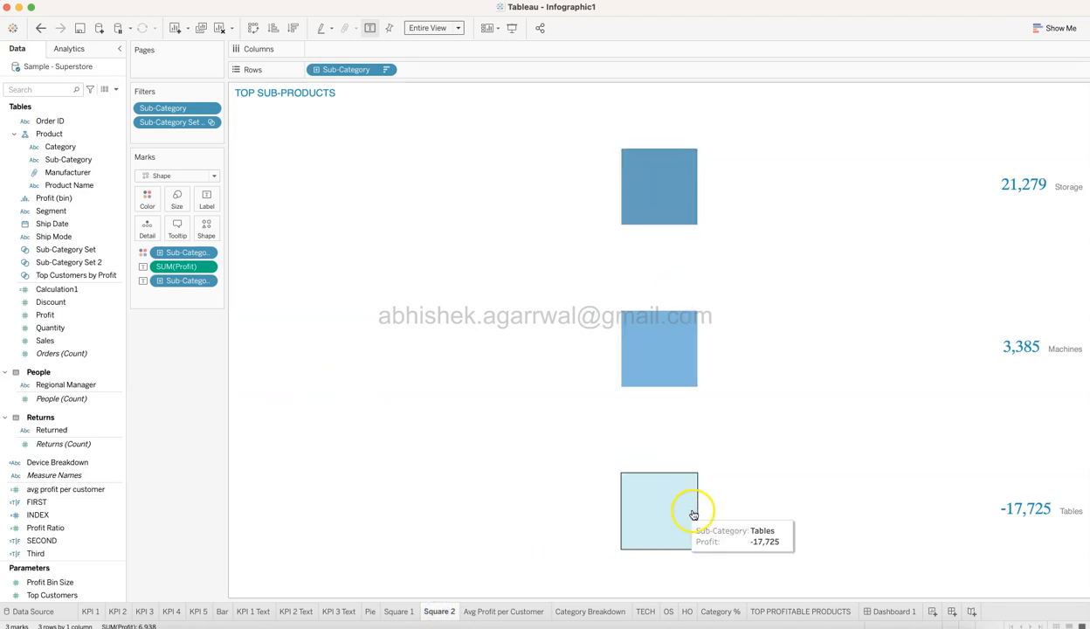
pyautogui.click(913, 613)
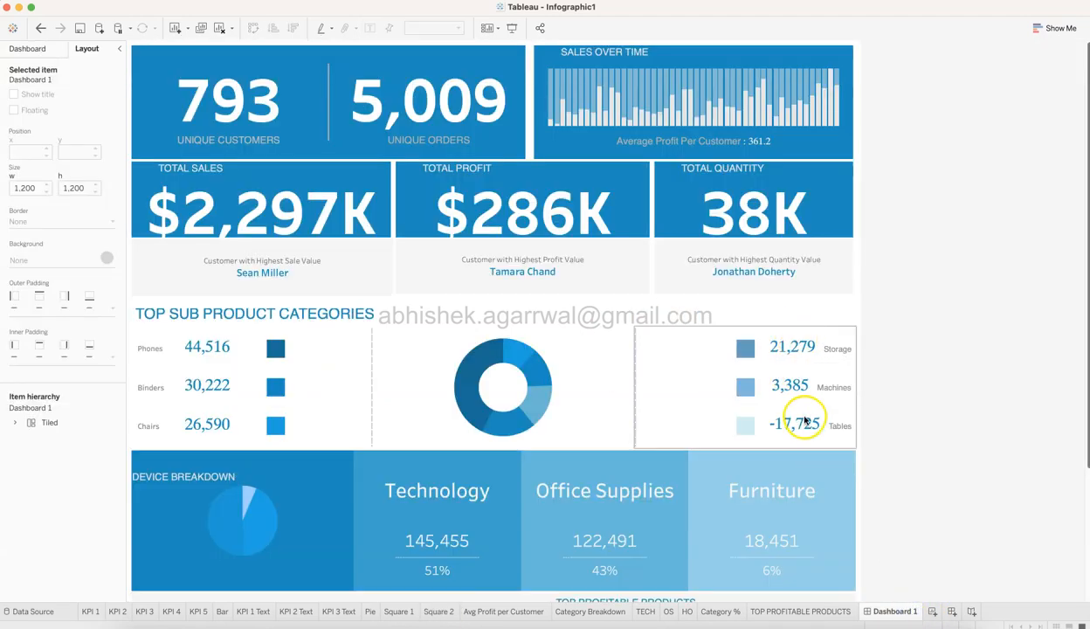
# Examine the Sub-Category Set filter and Sub-Category rows on Square 1, comparing the sheet with Square 2.
pyautogui.click(399, 612)
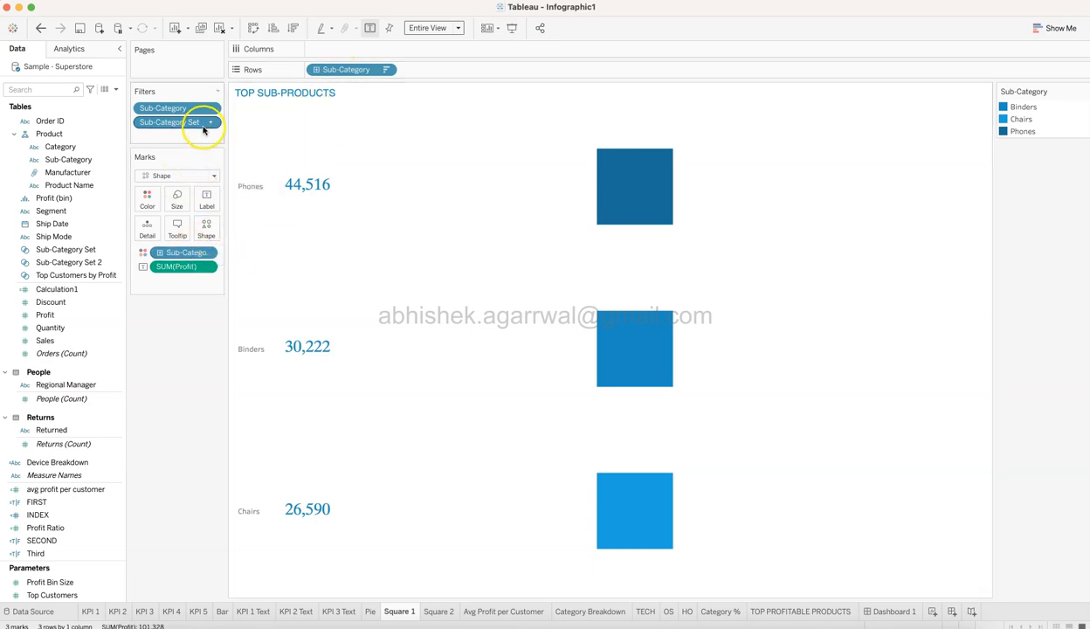
pyautogui.moveTo(372, 615)
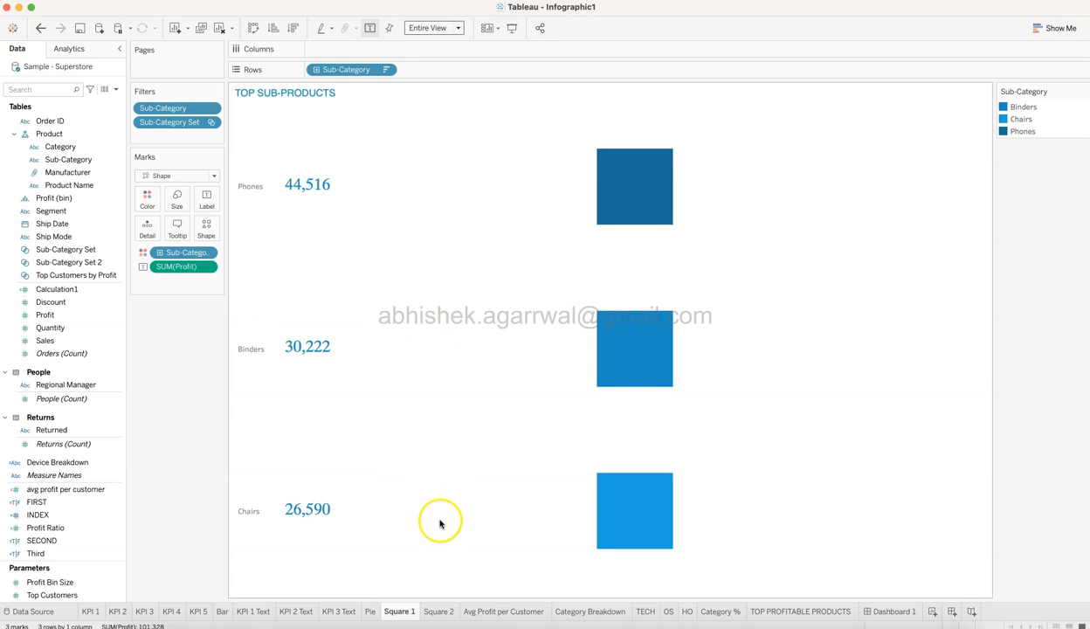
pyautogui.click(439, 612)
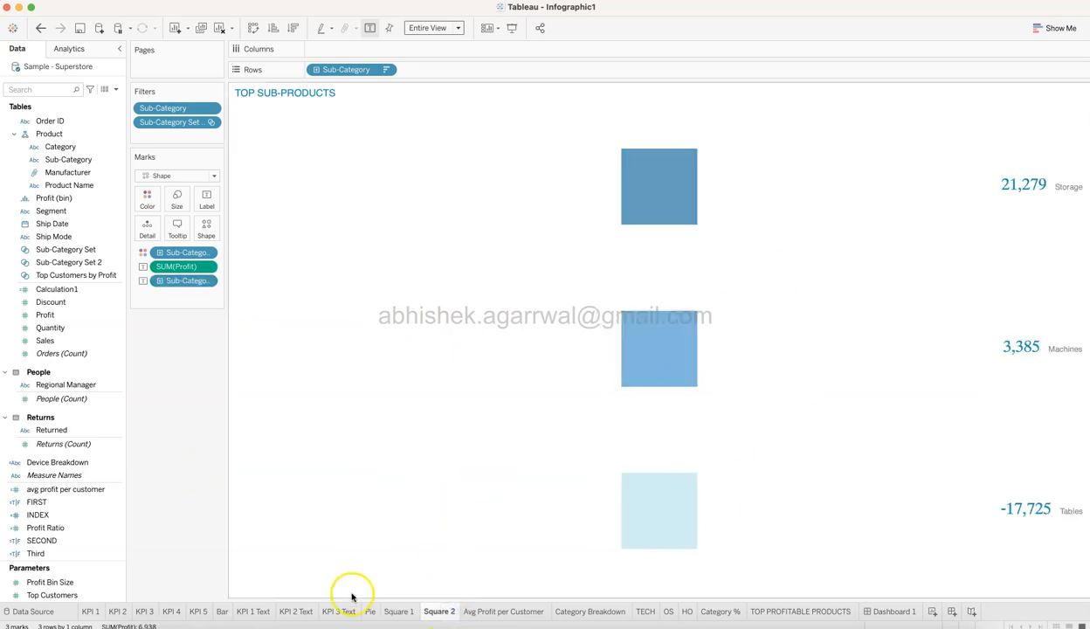
pyautogui.click(399, 612)
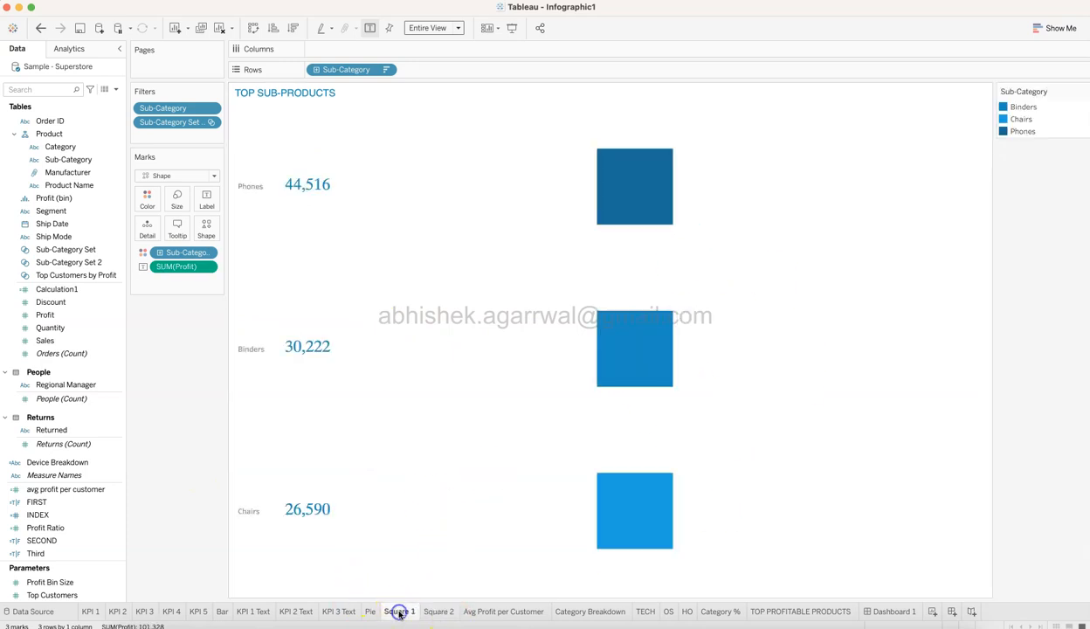
pyautogui.click(365, 72)
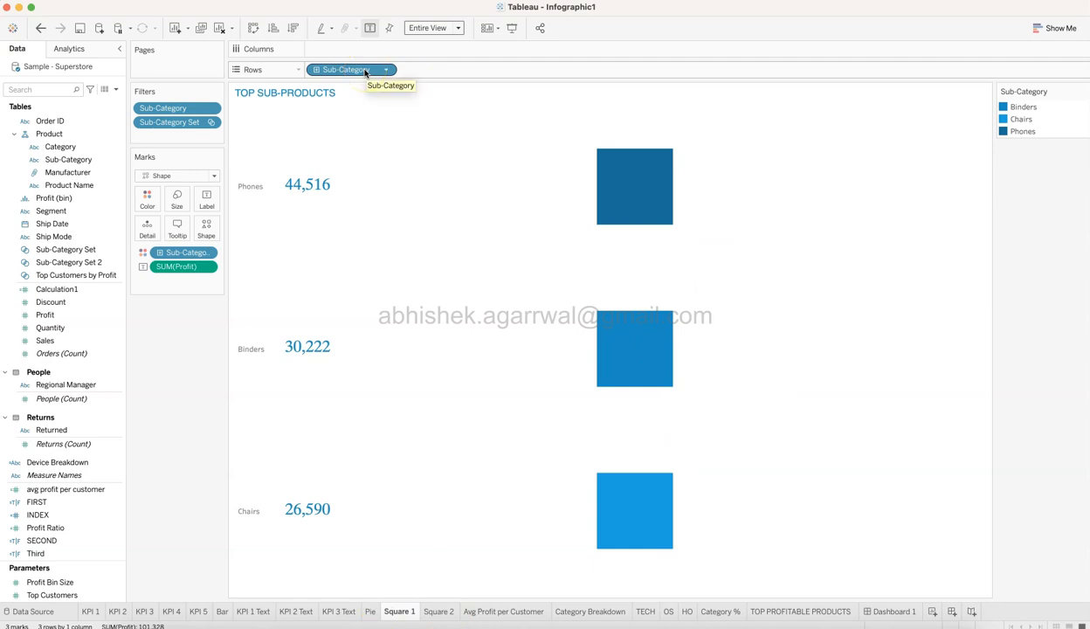
# View the Pie sheet beside Square 1 and examine the filled square shape used for Square 1's marks.
pyautogui.click(369, 612)
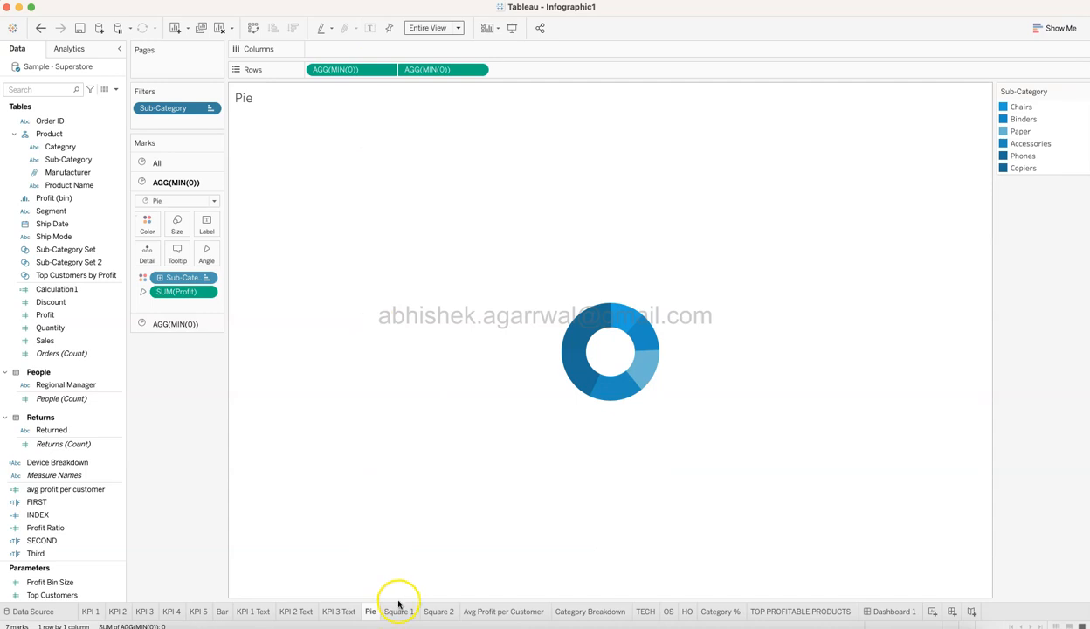
pyautogui.click(401, 612)
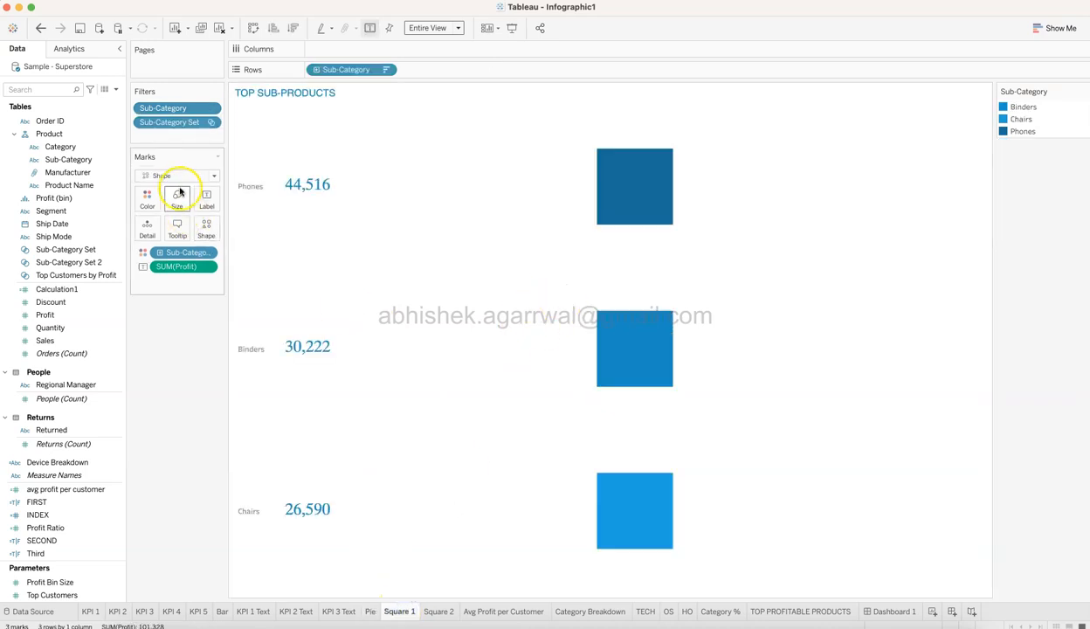
pyautogui.click(206, 227)
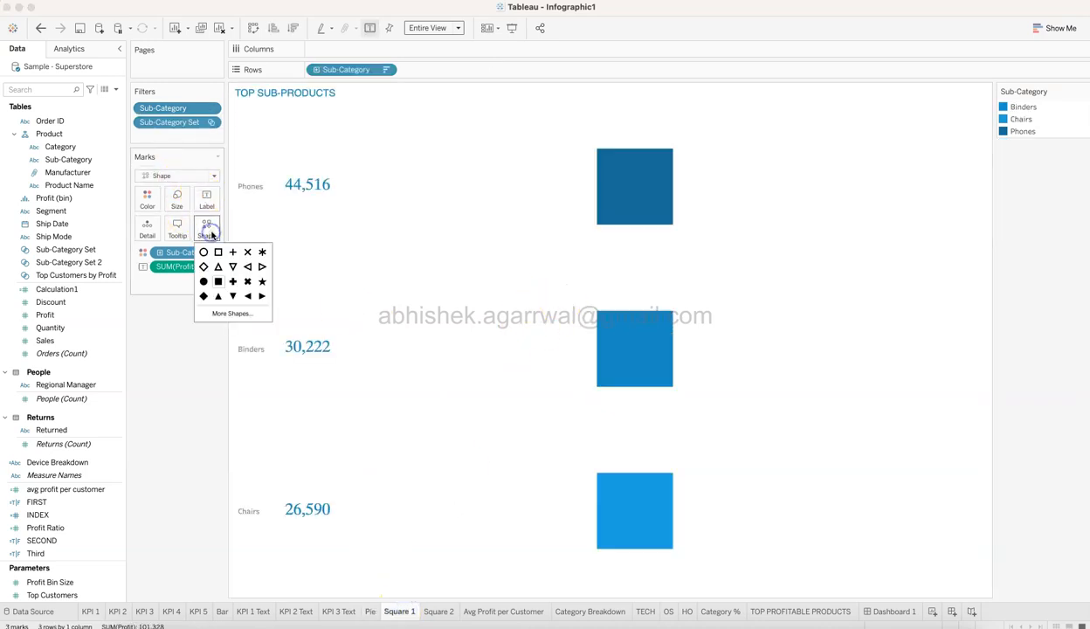
pyautogui.click(218, 284)
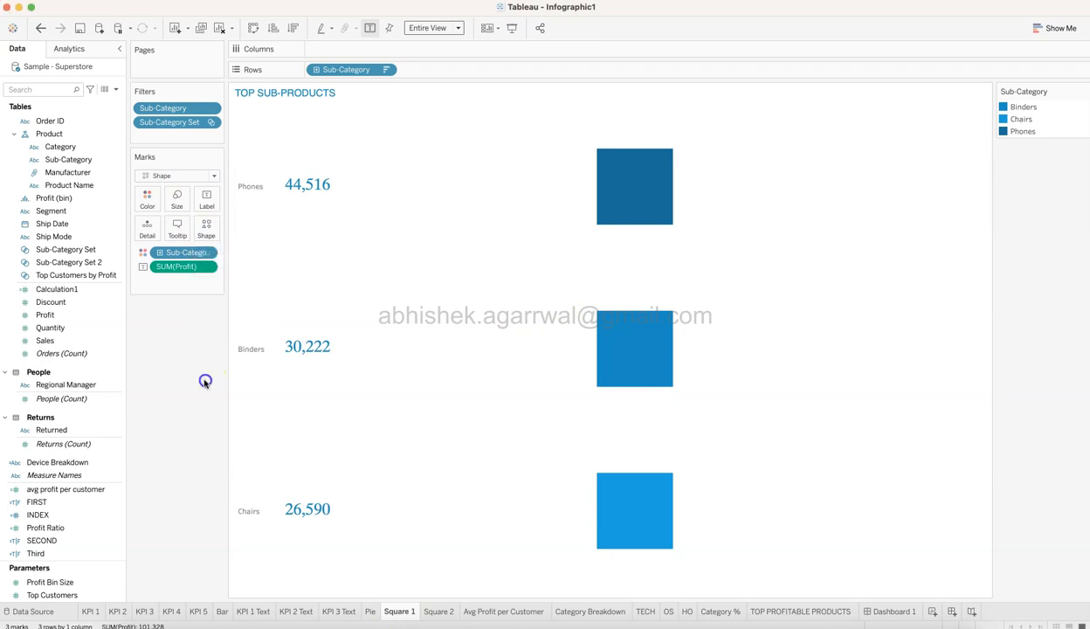
# Examine the Sub-Category colour assignments of the Square 1 marks, keeping them as they are.
pyautogui.click(147, 200)
pyautogui.click(160, 241)
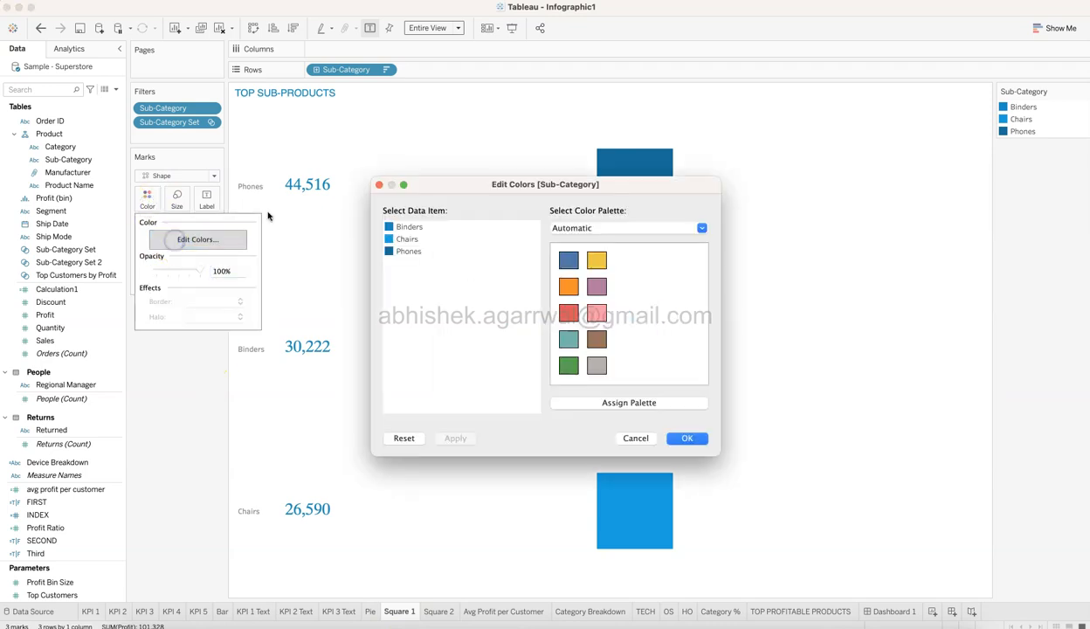
pyautogui.moveTo(435, 190); pyautogui.dragTo(258, 192)
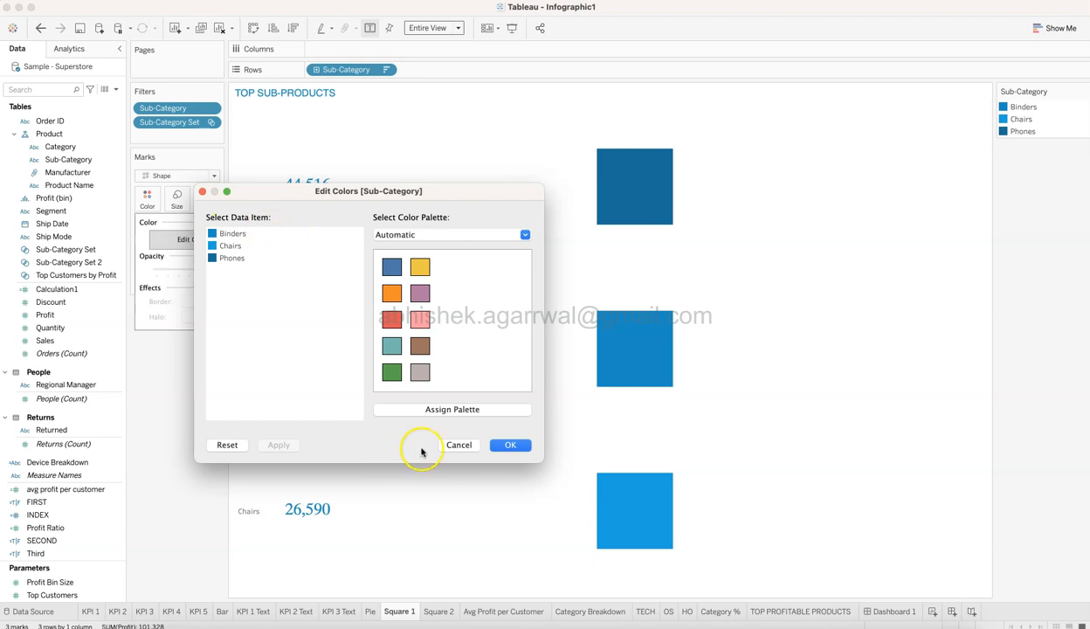
pyautogui.click(454, 445)
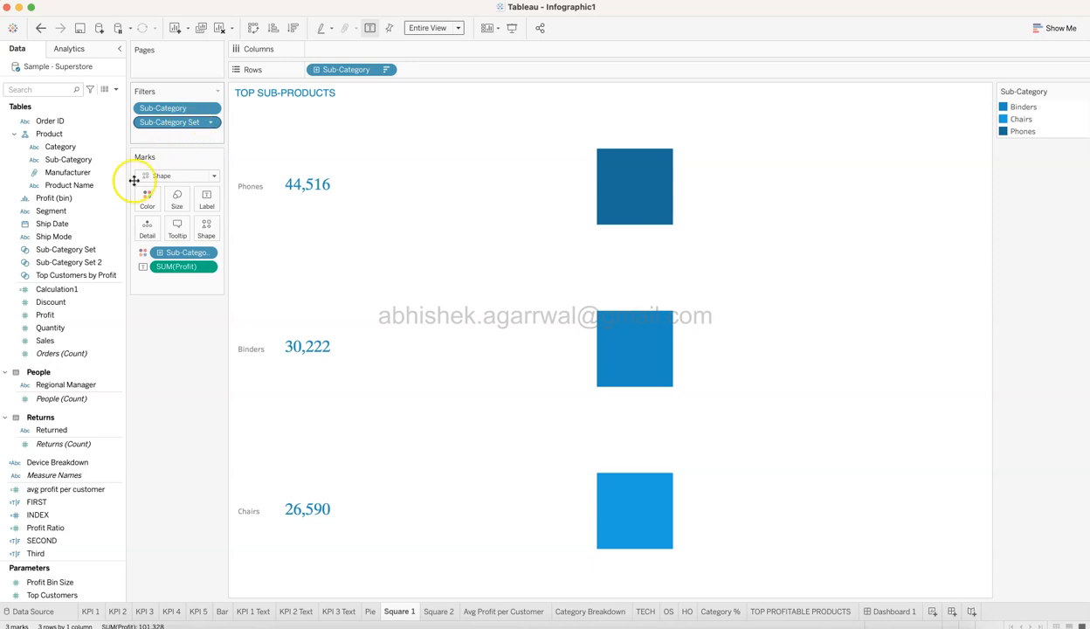
# Examine the members of the Sub-Category Set used on Square 1, leaving the set as it is.
pyautogui.click(119, 253)
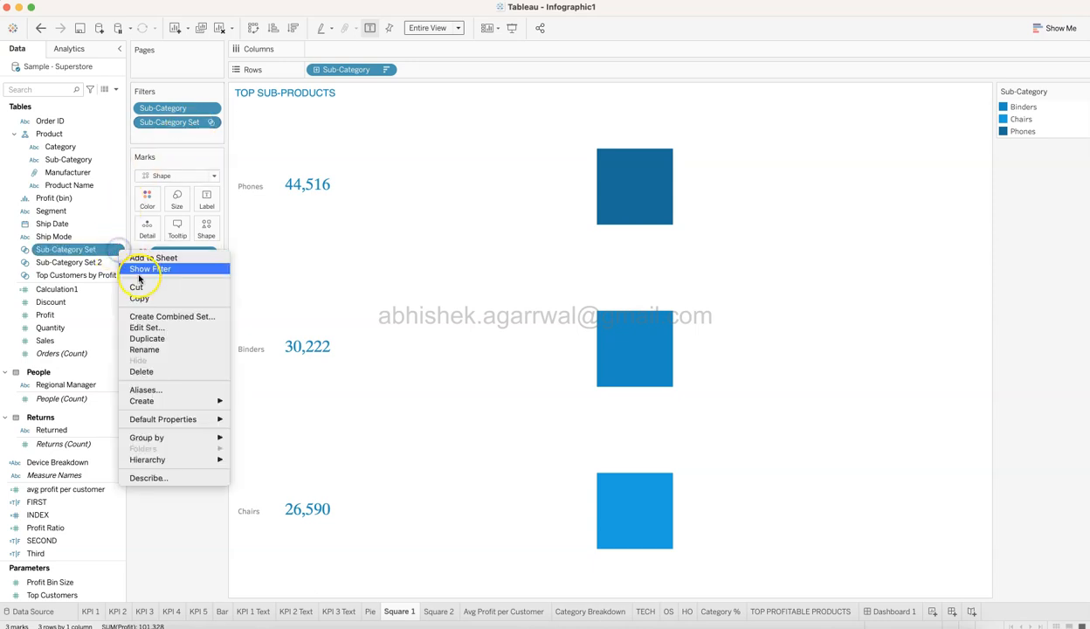
pyautogui.click(167, 328)
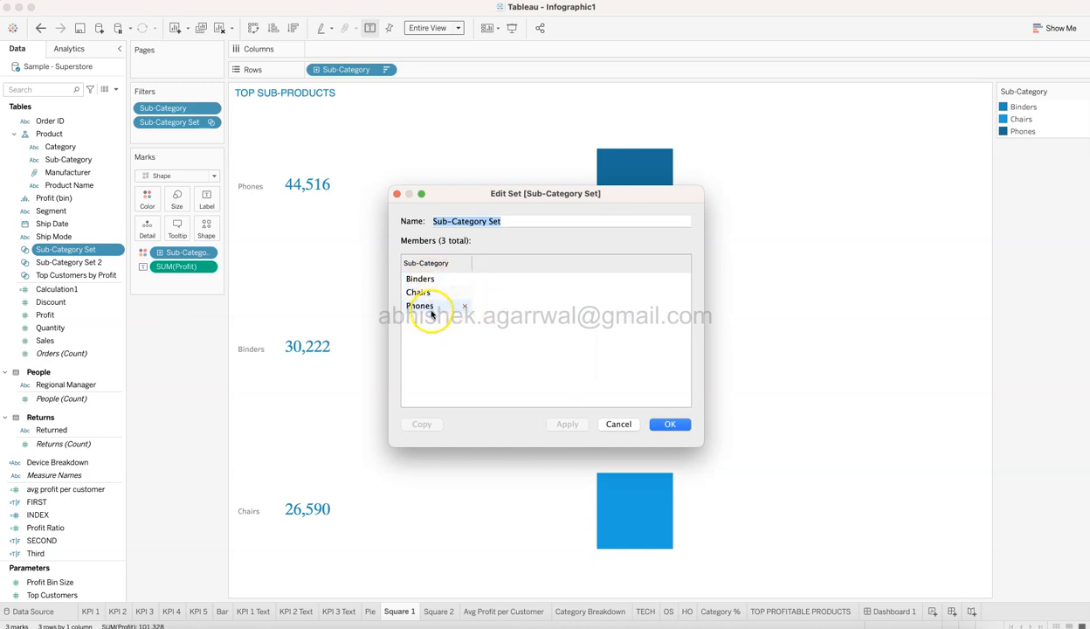
pyautogui.click(618, 425)
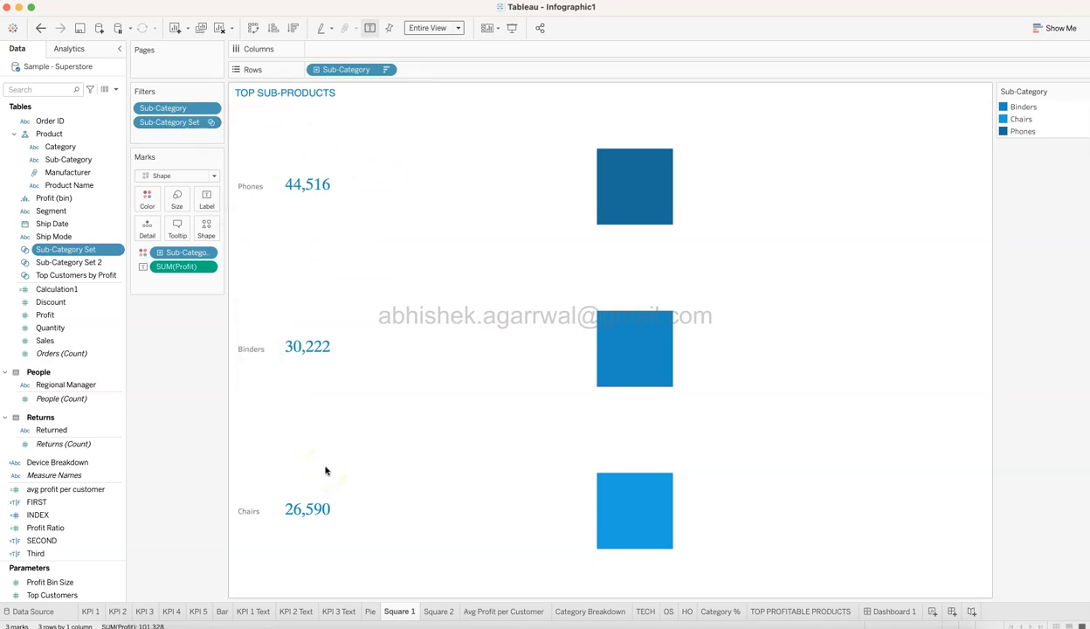
# Show the Square 2 sheet and examine the members of Sub-Category Set 2, leaving the set as it is.
pyautogui.click(439, 610)
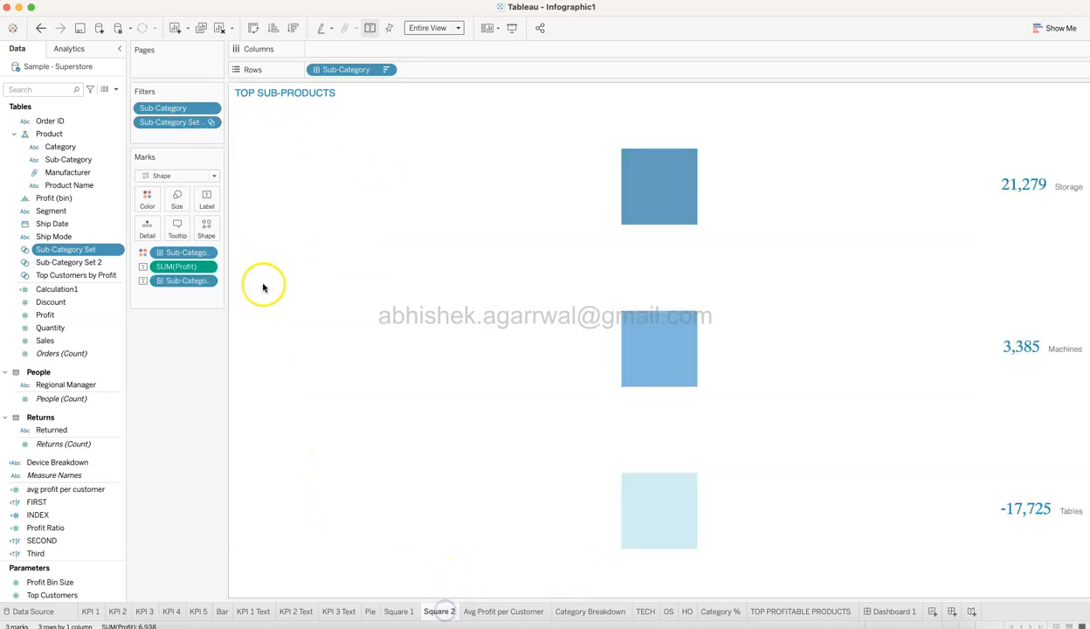
pyautogui.rightClick(118, 264)
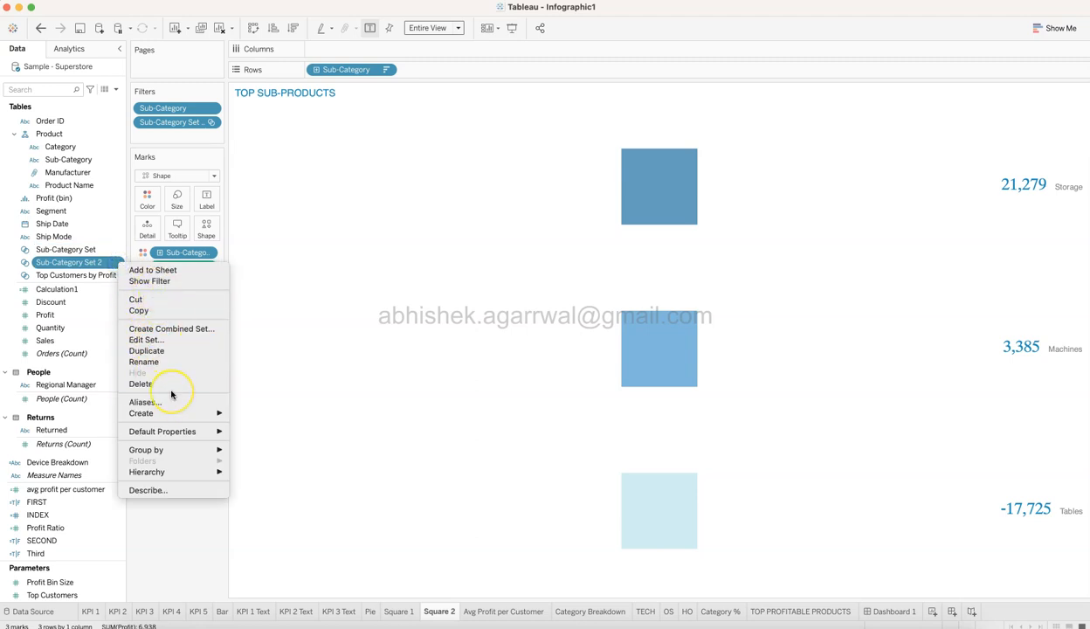
pyautogui.click(155, 339)
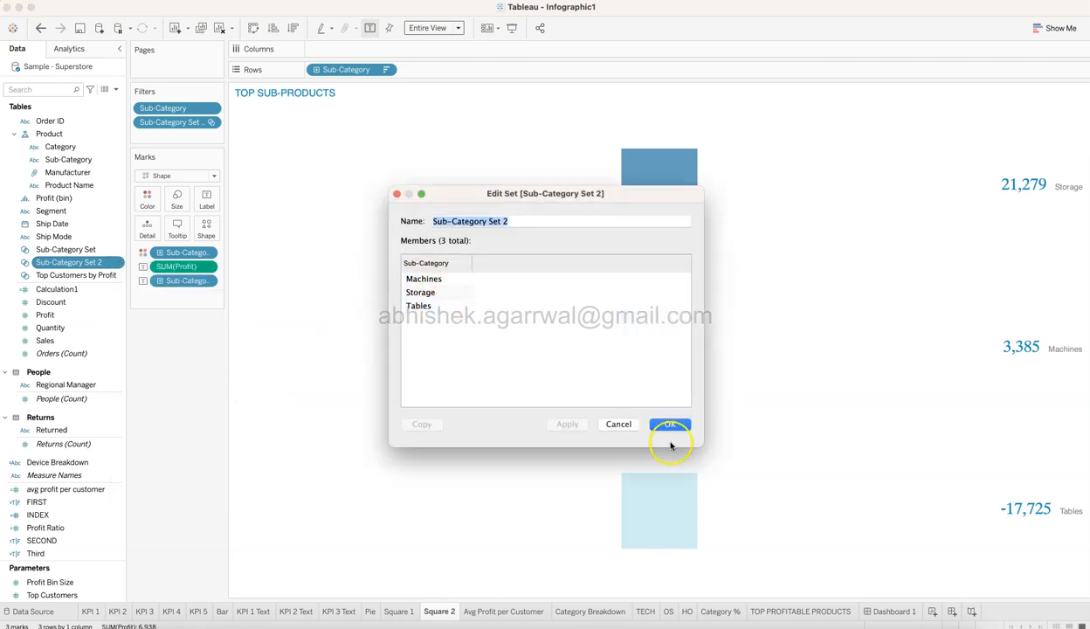
pyautogui.click(628, 426)
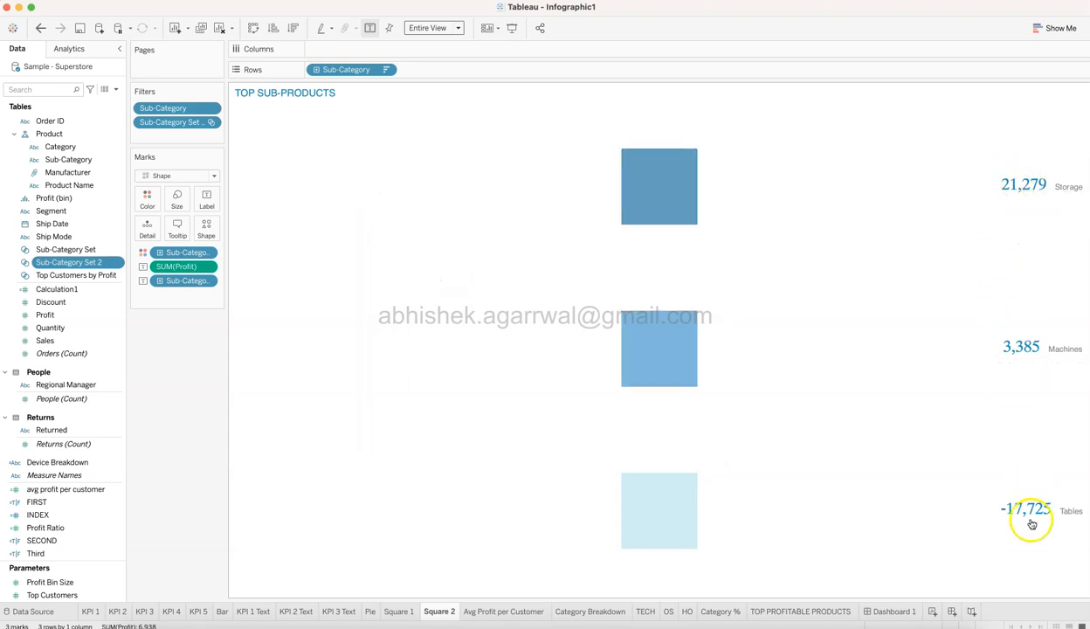
# Examine the formatting of the SUM(Profit) and Sub-Category label text on Square 2 and the label's alignment, keeping both.
pyautogui.click(215, 200)
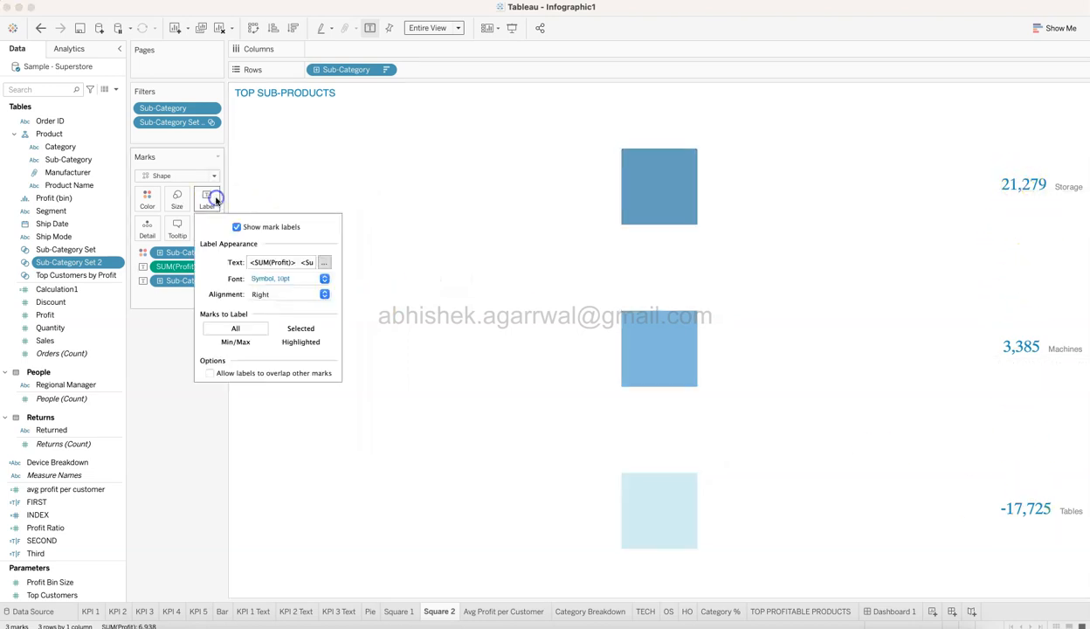
pyautogui.click(326, 263)
pyautogui.moveTo(952, 15); pyautogui.dragTo(506, 177)
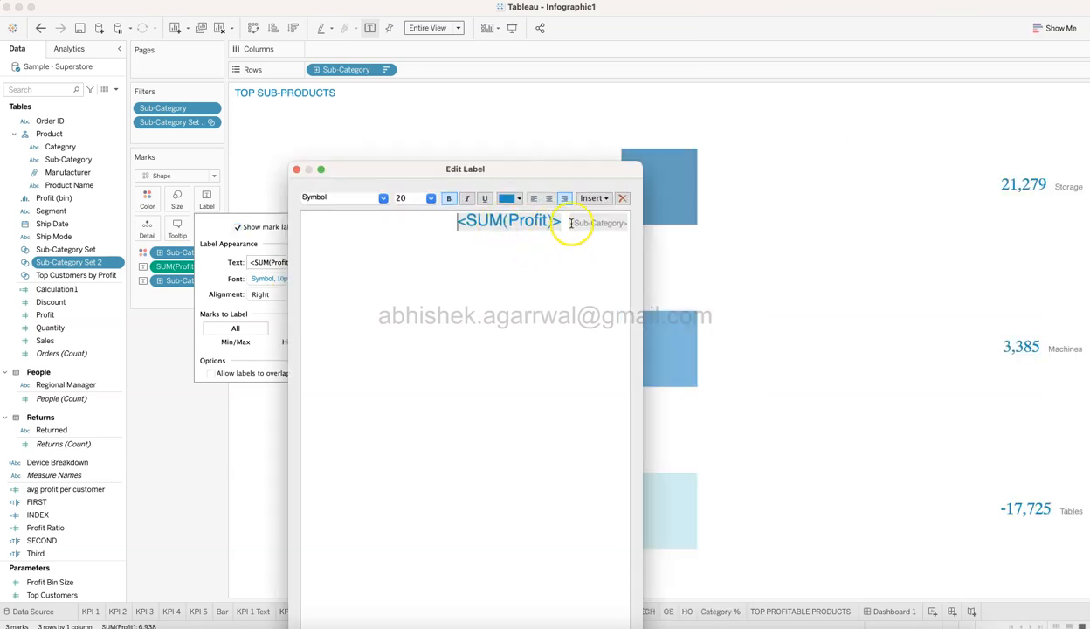
pyautogui.moveTo(585, 177); pyautogui.dragTo(577, 43)
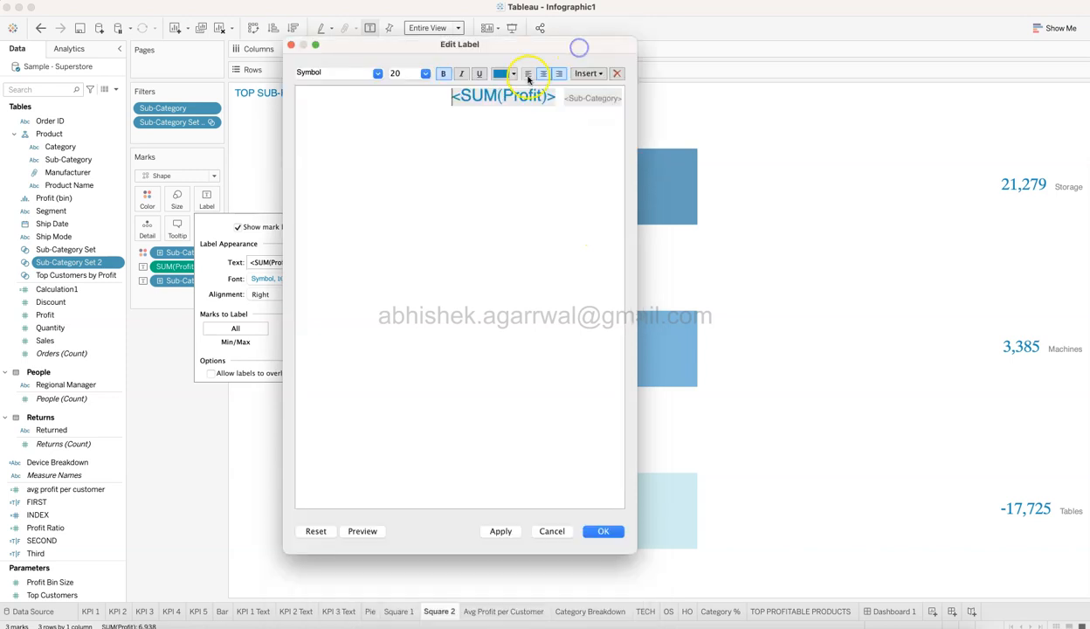
pyautogui.doubleClick(587, 98)
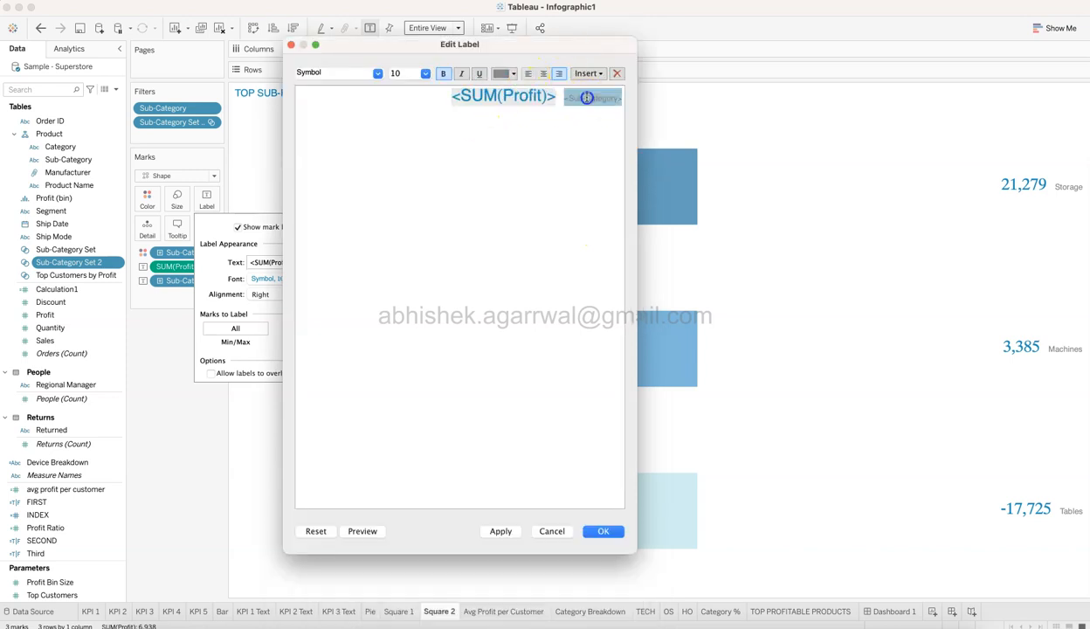
pyautogui.doubleClick(516, 98)
pyautogui.doubleClick(585, 99)
pyautogui.click(552, 531)
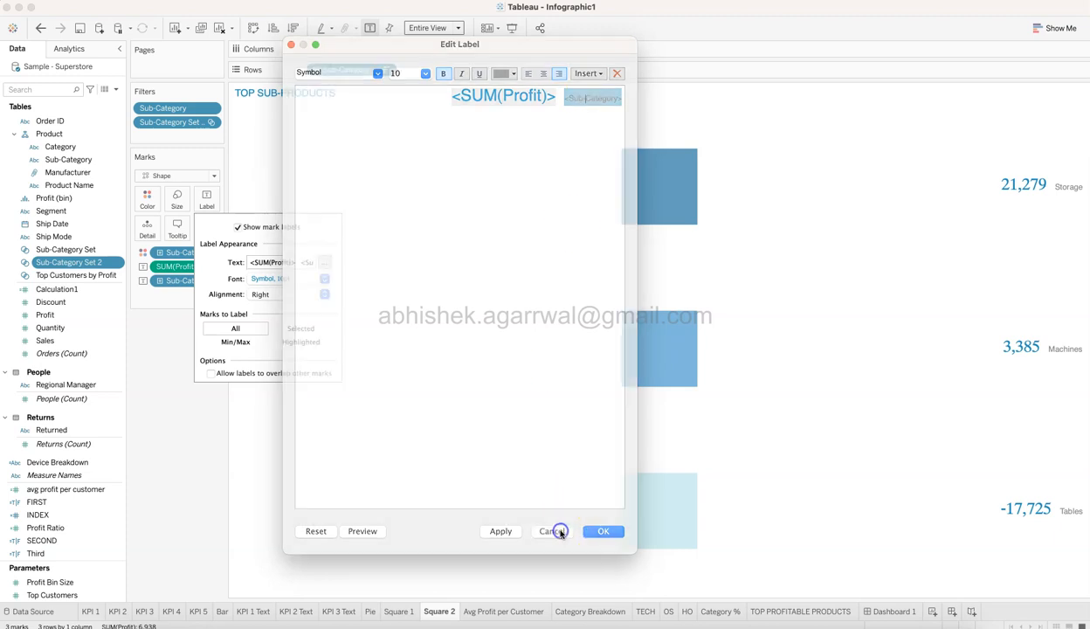
pyautogui.click(261, 294)
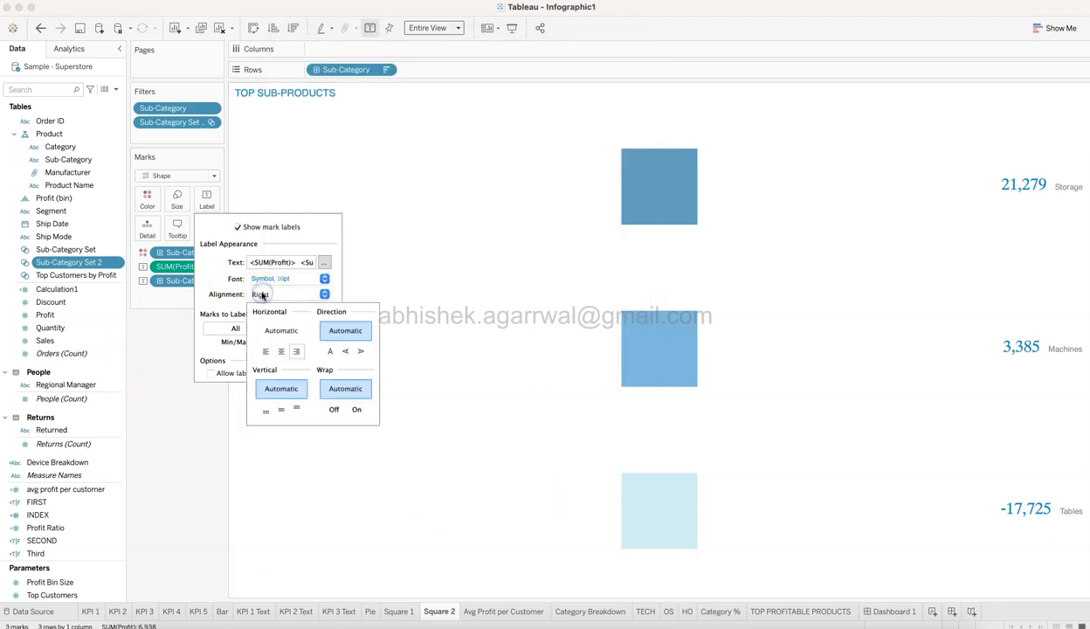
pyautogui.click(176, 519)
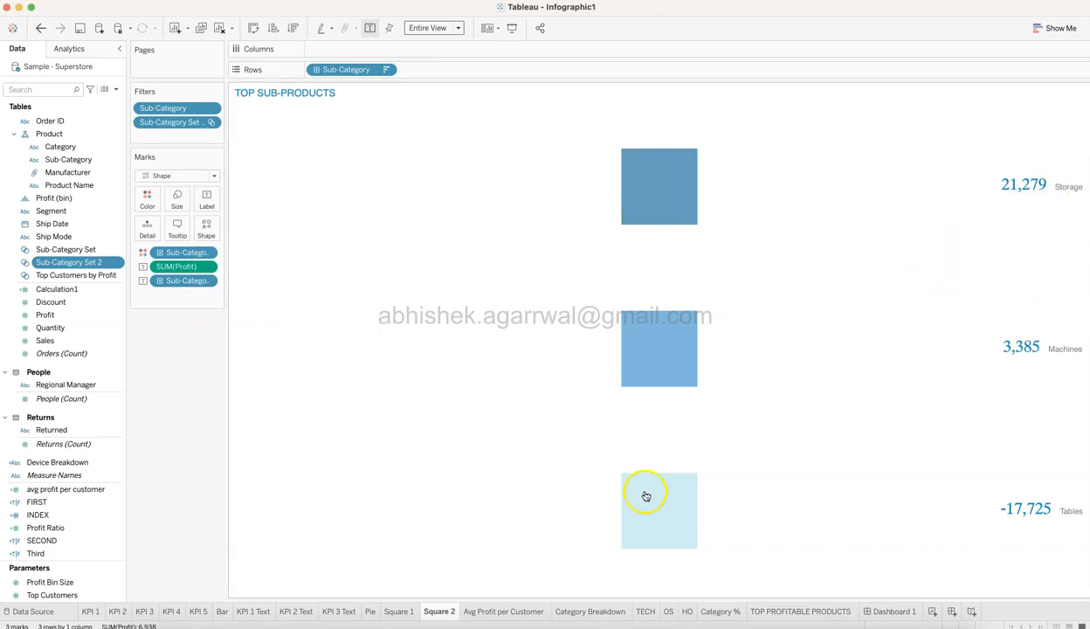
# Show Dashboard 1's sheet list and compare the Square 1 sheet with its place beside the donut.
pyautogui.click(894, 612)
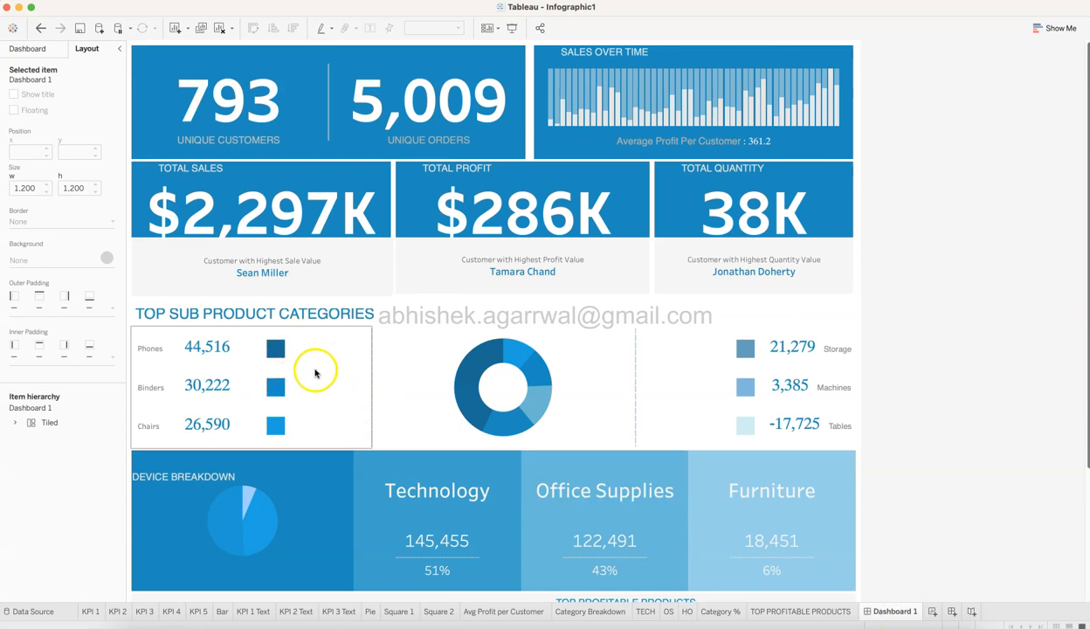
pyautogui.click(44, 49)
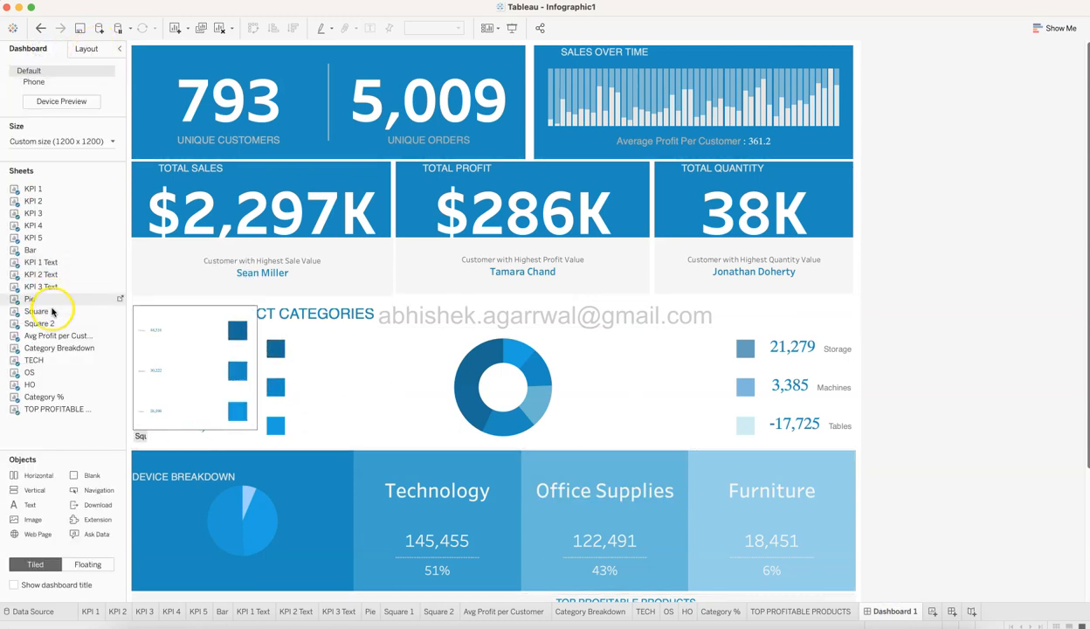
pyautogui.moveTo(52, 315); pyautogui.dragTo(220, 382)
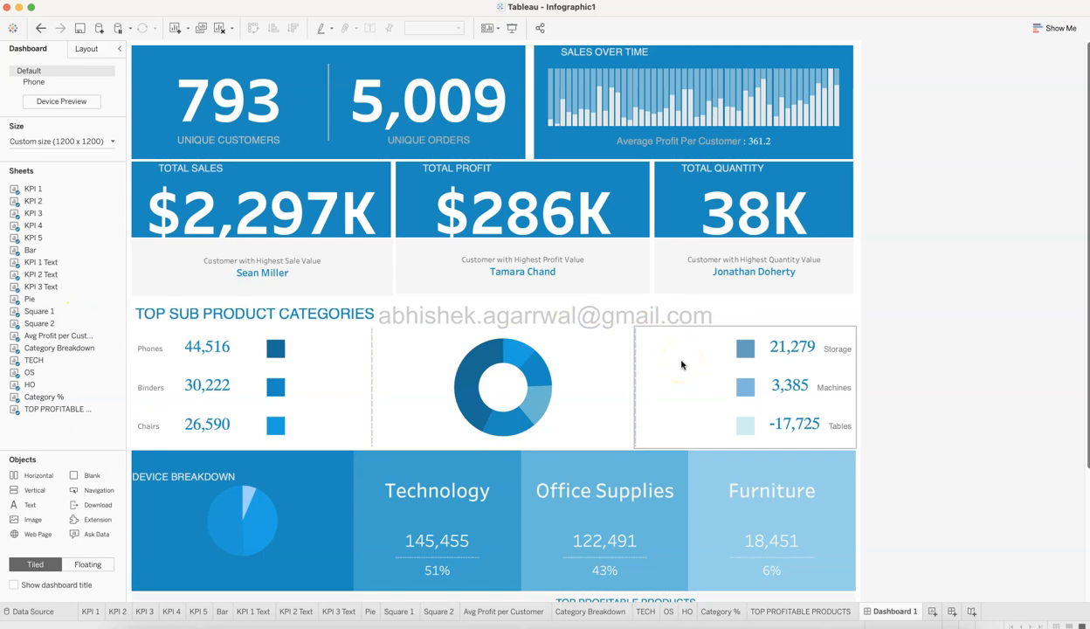
# Examine the text object behind the dashboard's TOP SUB PRODUCT CATEGORIES heading, keeping its wording and format.
pyautogui.click(348, 317)
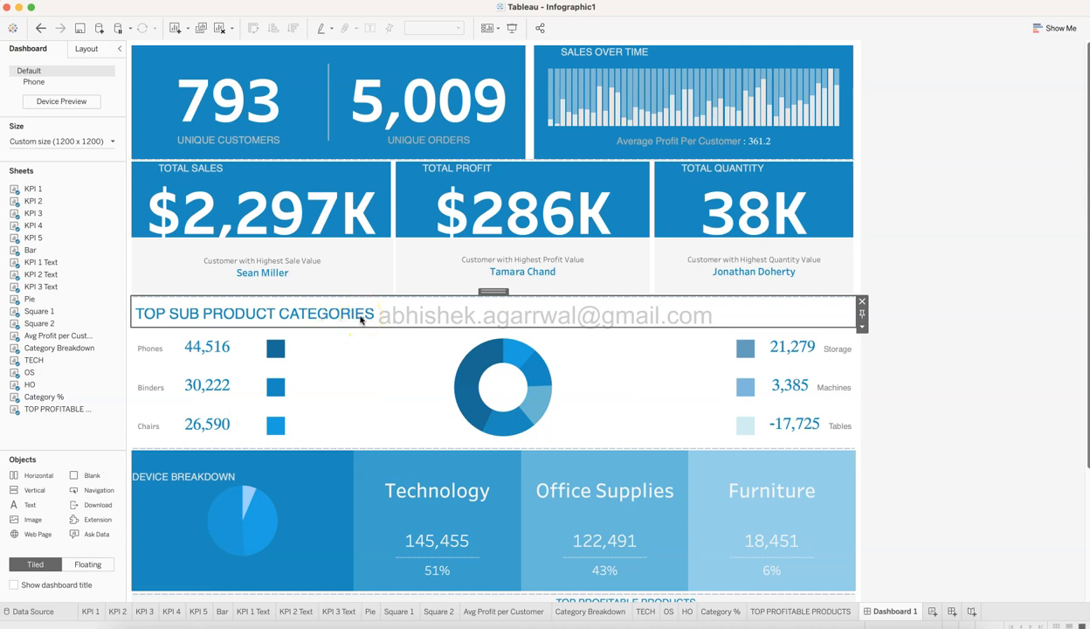
pyautogui.doubleClick(359, 318)
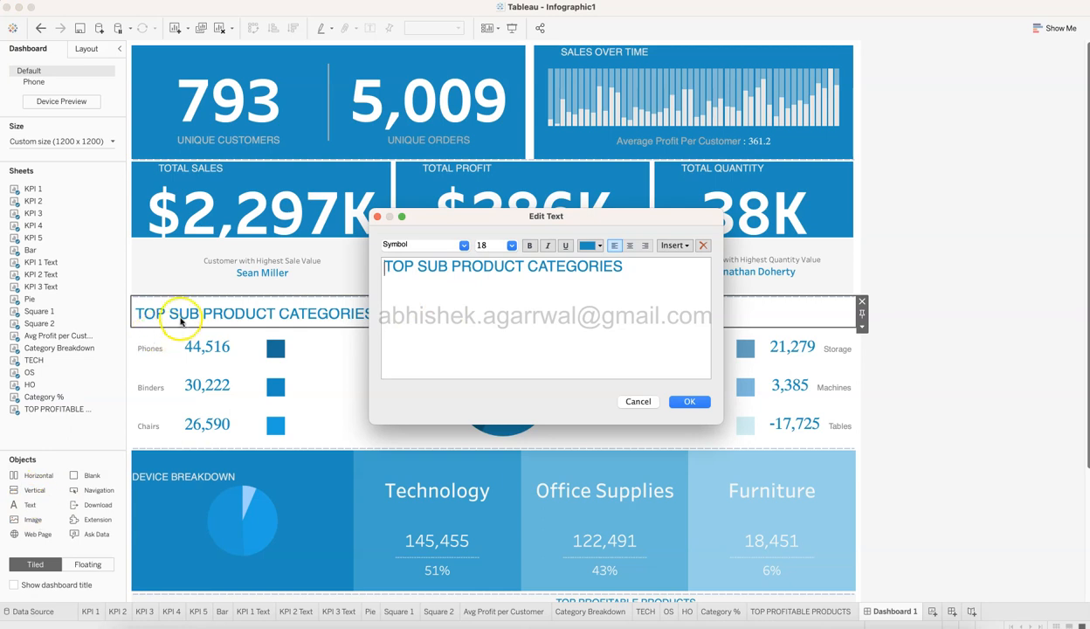
pyautogui.click(711, 401)
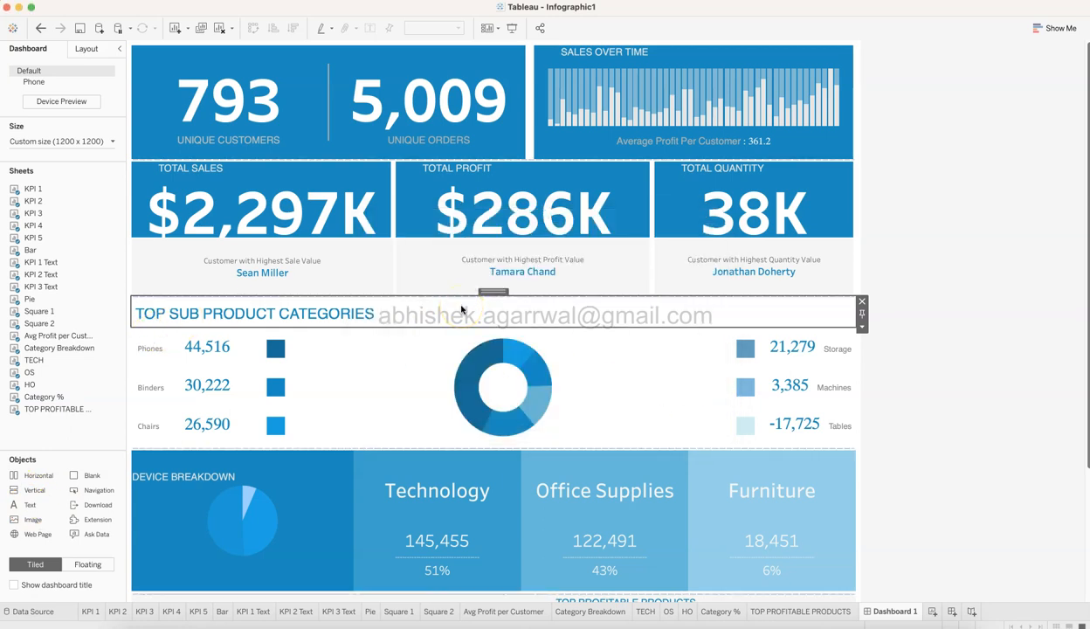
pyautogui.click(927, 323)
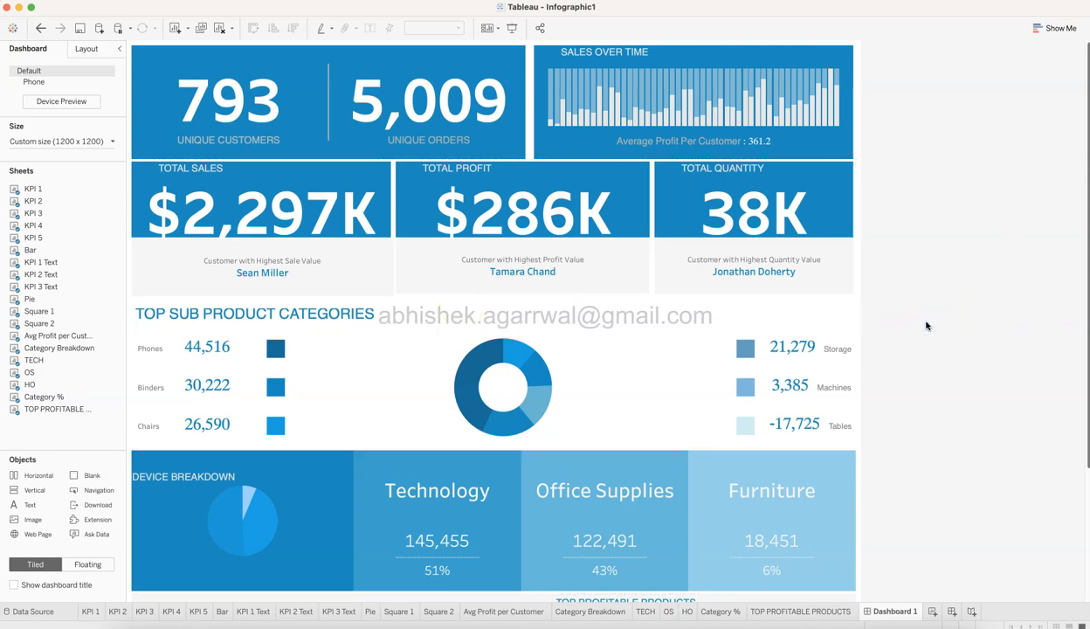
# View the Device Breakdown band on Dashboard 1 and examine the marks of its Category Breakdown pie sheet.
pyautogui.scroll(-5, 927, 325)
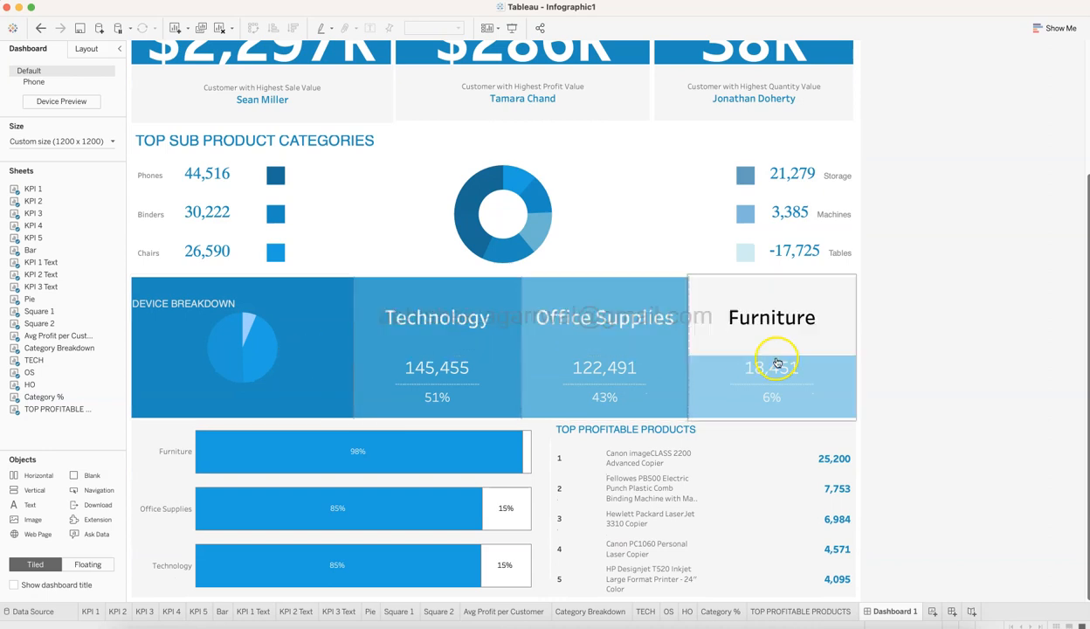
pyautogui.moveTo(777, 362)
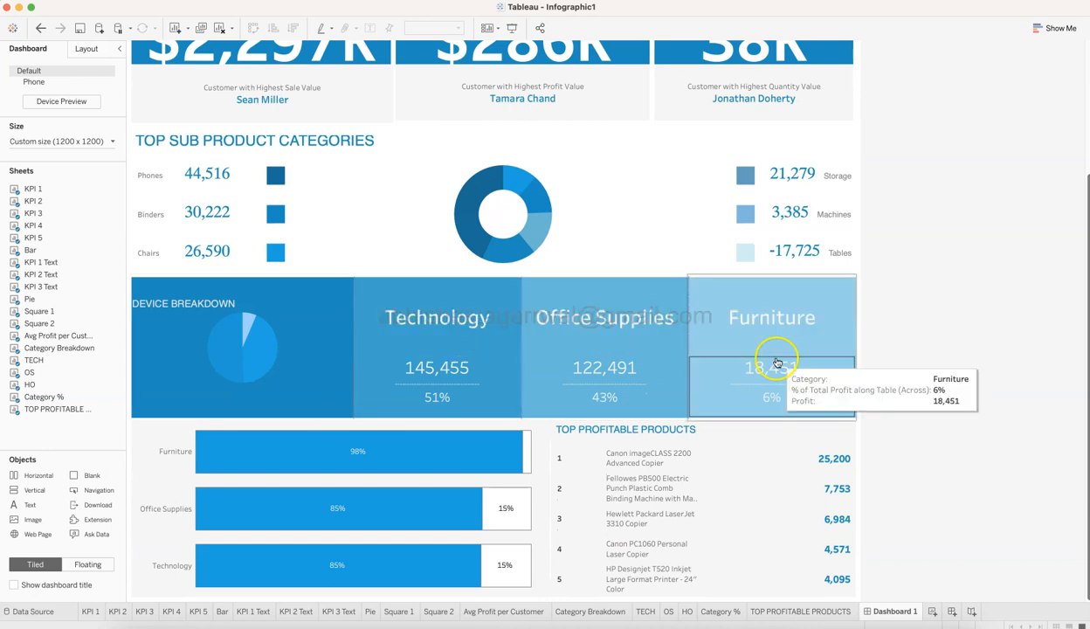
pyautogui.click(605, 610)
pyautogui.moveTo(572, 395)
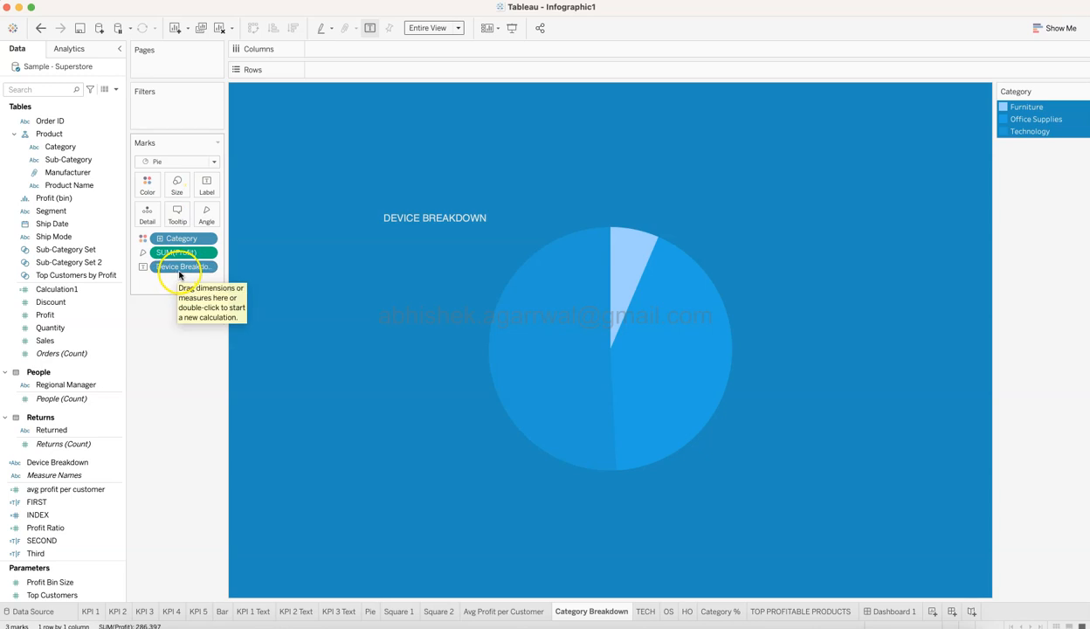
# Search the data fields for "dev" and examine the formula of the Device Breakdown calculated field, leaving it as it is.
pyautogui.scroll(2, 97, 276)
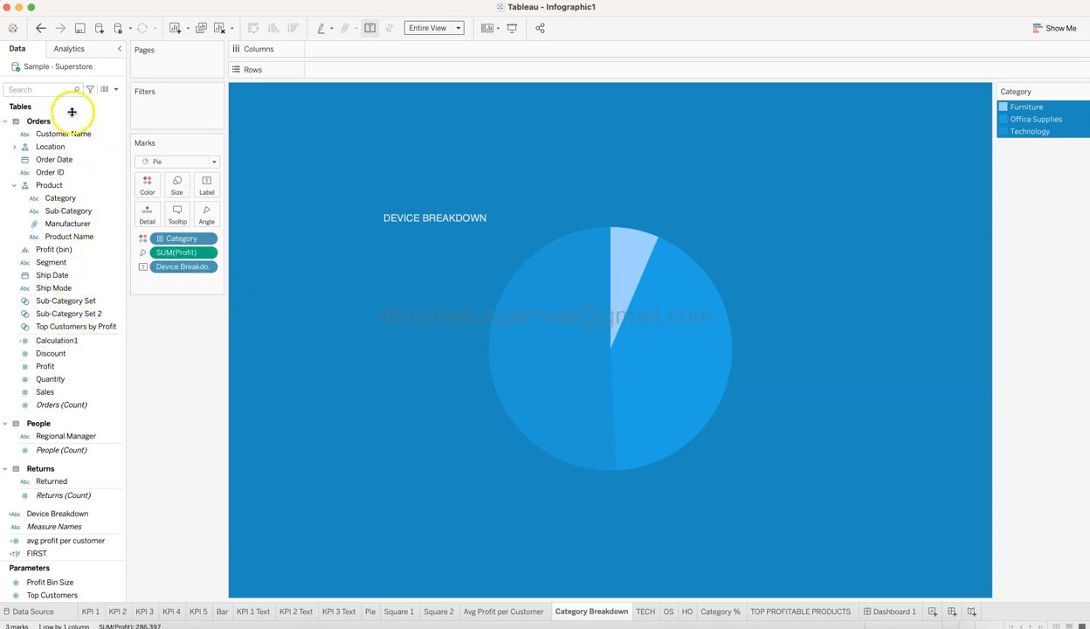
pyautogui.click(54, 89)
pyautogui.write('dev')
pyautogui.click(106, 122)
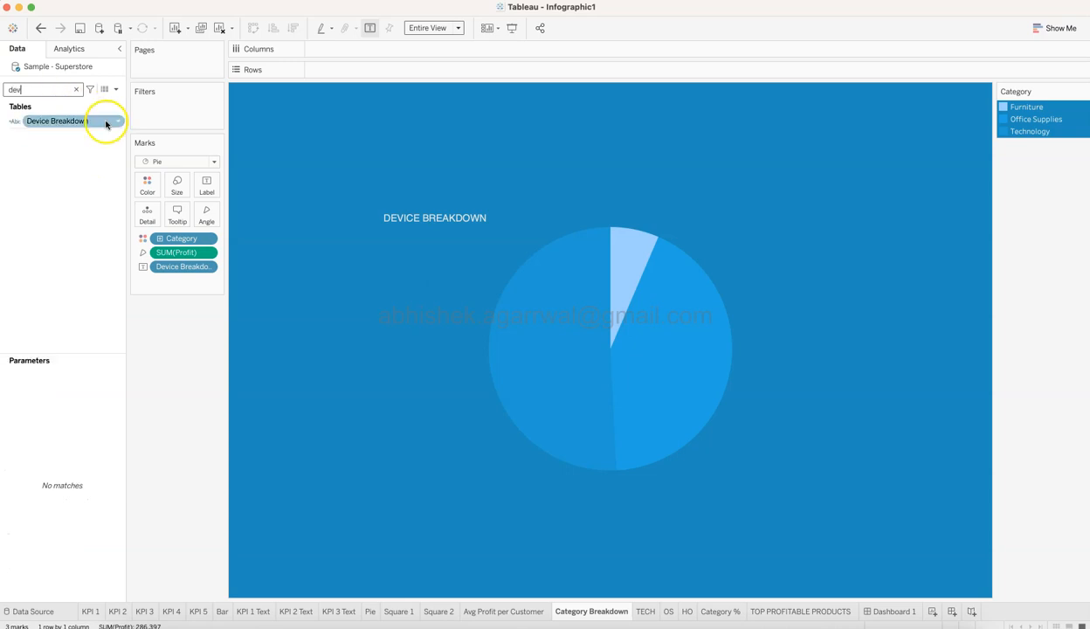
pyautogui.click(114, 121)
pyautogui.click(141, 183)
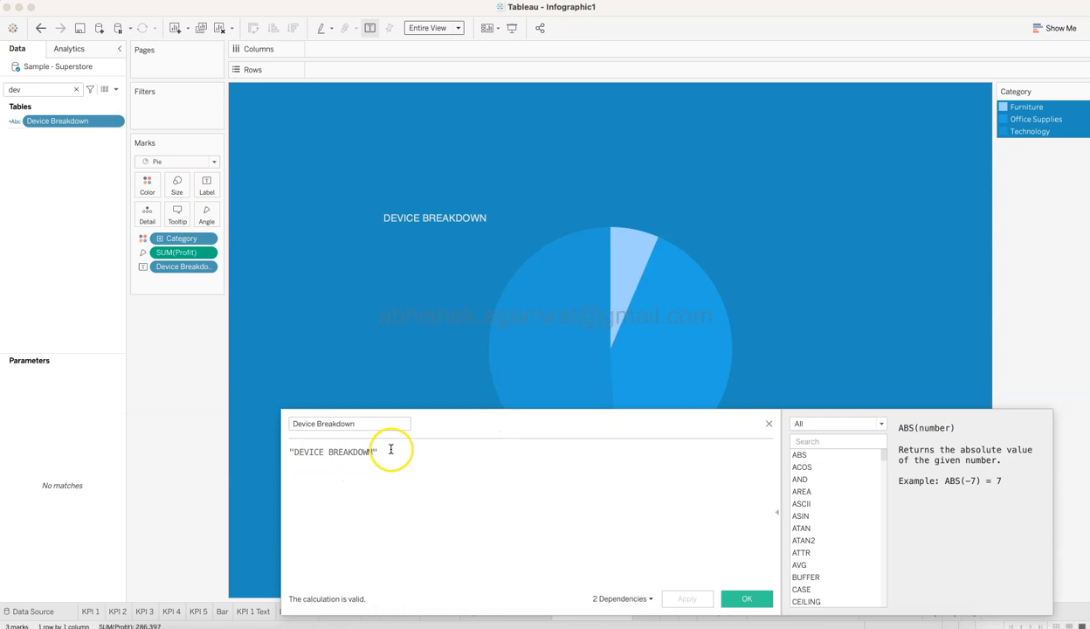
pyautogui.click(769, 424)
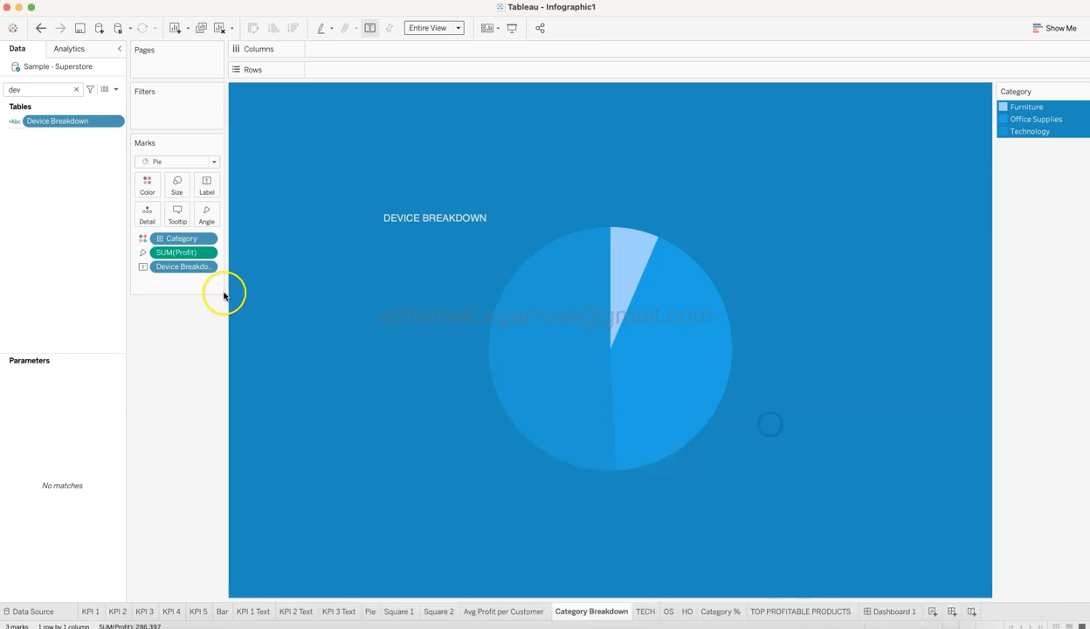
# Examine the Category Breakdown pie's label text and alignment settings, leaving them as they are.
pyautogui.click(206, 183)
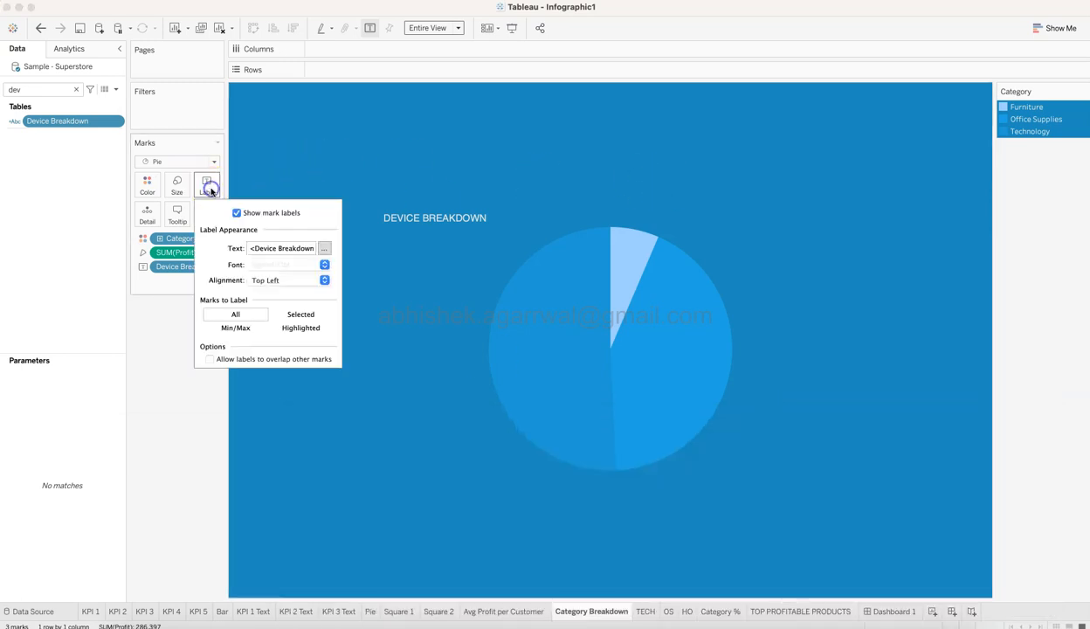
pyautogui.click(324, 248)
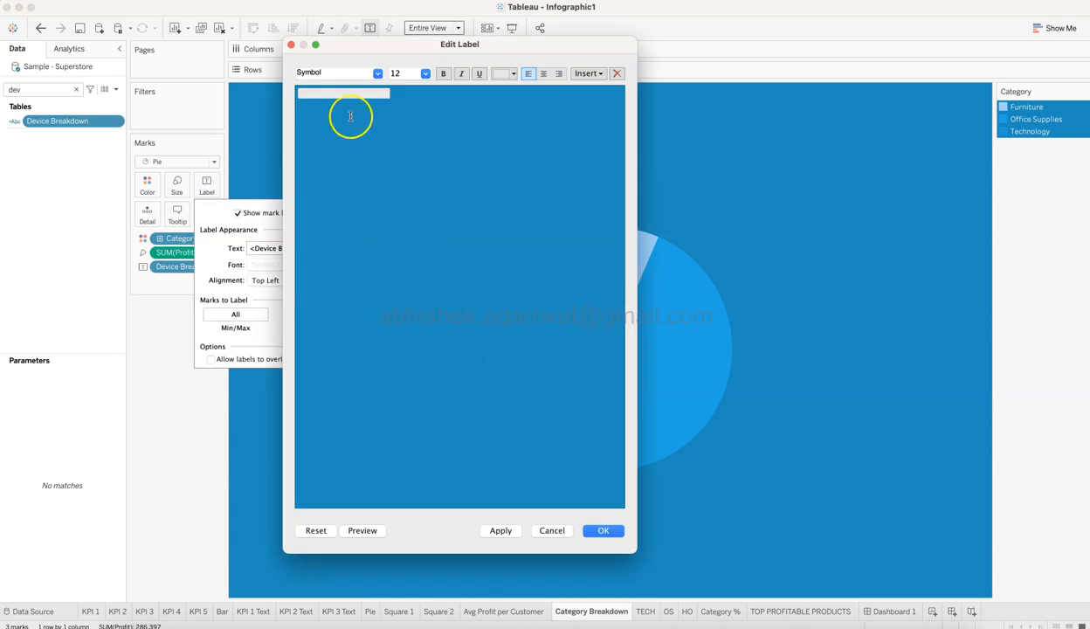
pyautogui.moveTo(415, 100); pyautogui.dragTo(274, 100)
pyautogui.click(559, 532)
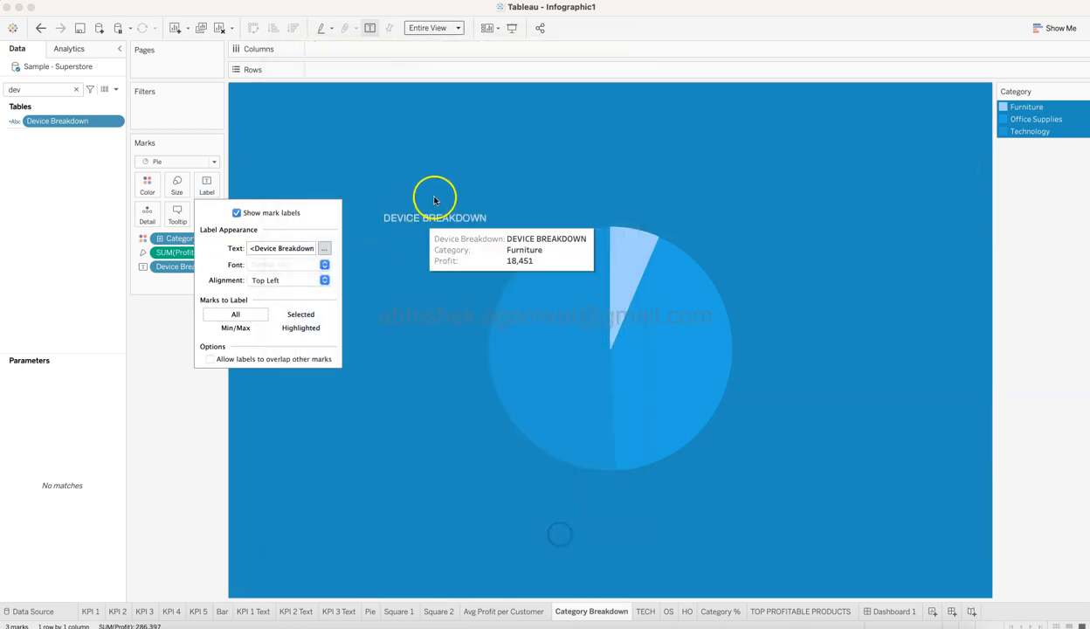
pyautogui.click(308, 278)
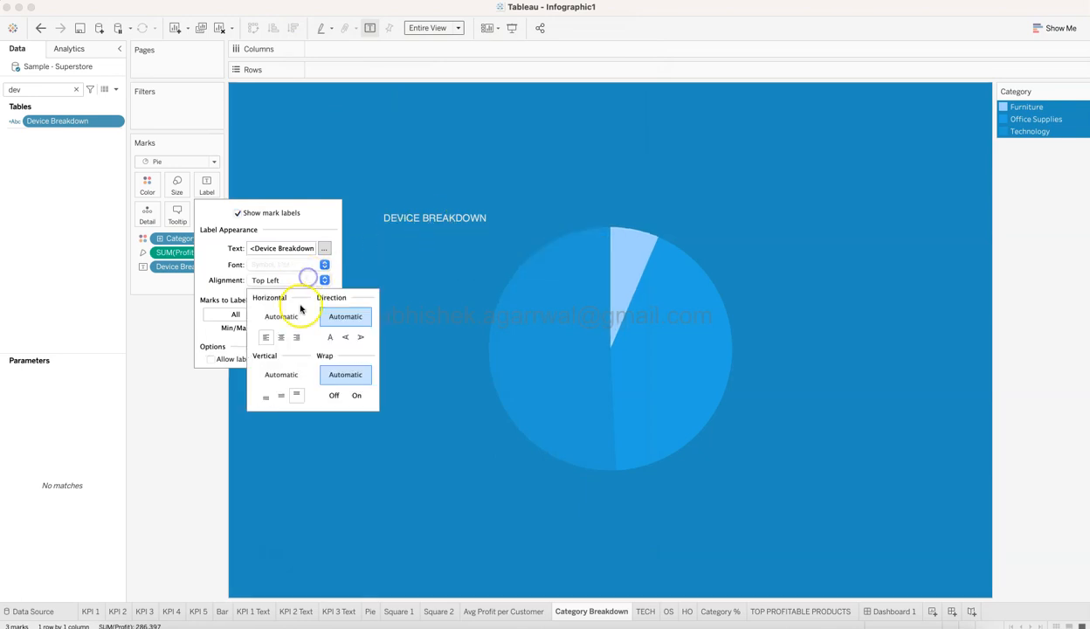
pyautogui.click(192, 441)
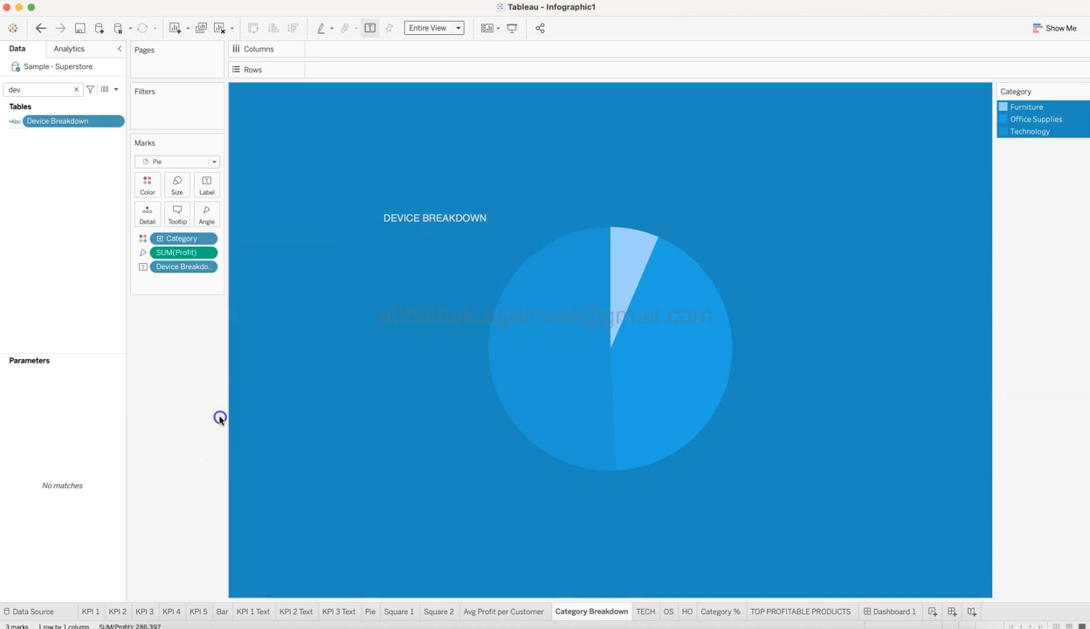
# Show the TECH sheet, clear the "dev" field search and locate the FIRST calculated field in the data fields.
pyautogui.click(647, 610)
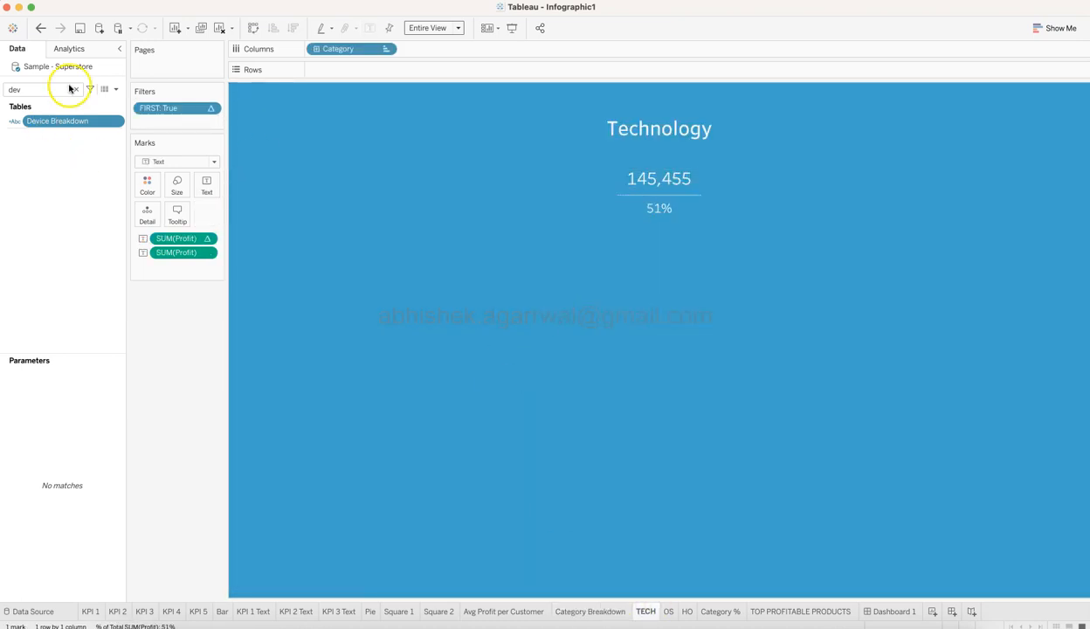
pyautogui.click(280, 131)
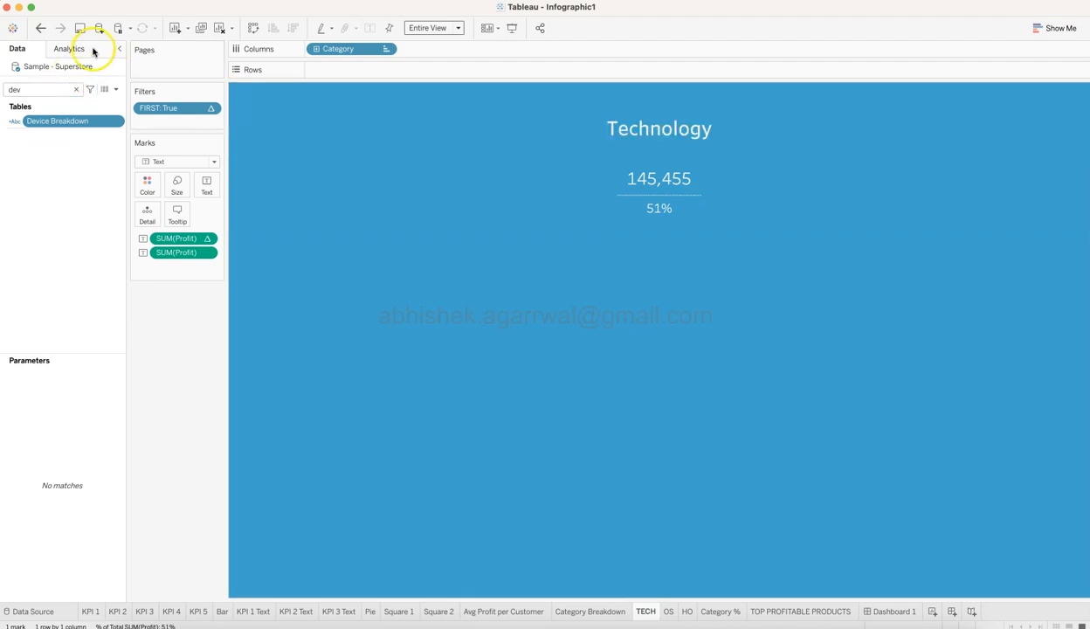
pyautogui.click(76, 91)
pyautogui.scroll(-1, 109, 390)
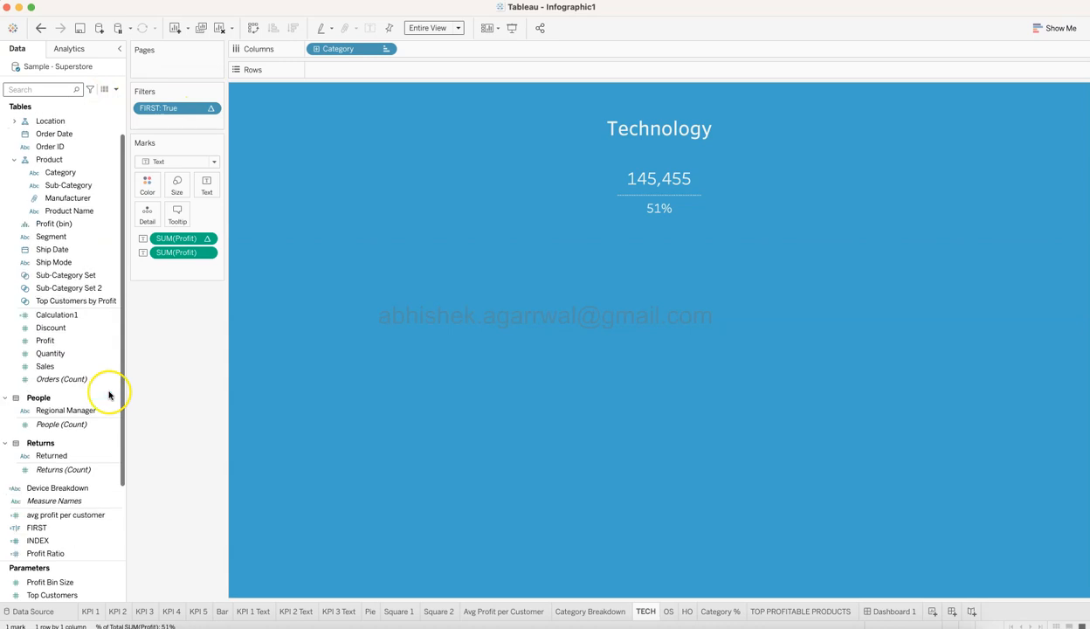
pyautogui.click(111, 529)
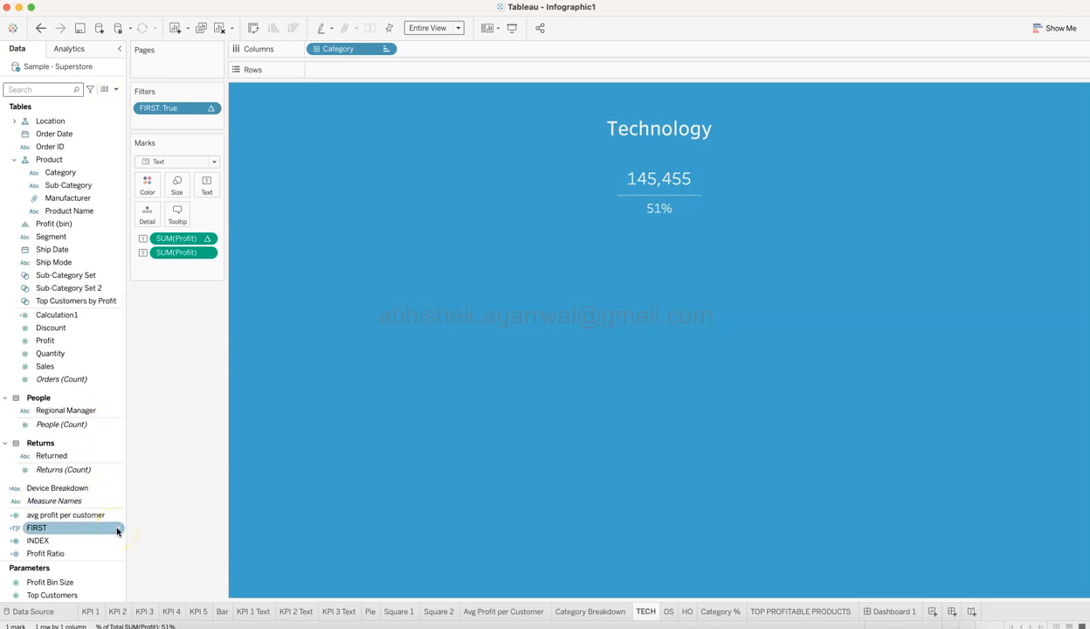
pyautogui.click(166, 491)
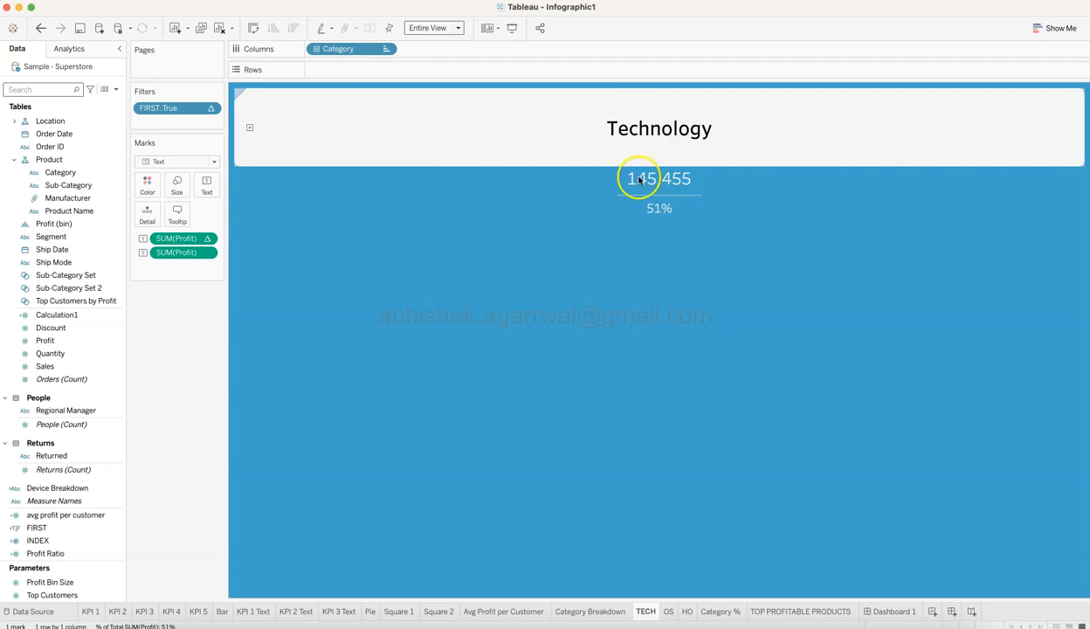
# Compare the Category Breakdown pie's category legend with the Technology profit figures on the TECH sheet.
pyautogui.click(590, 611)
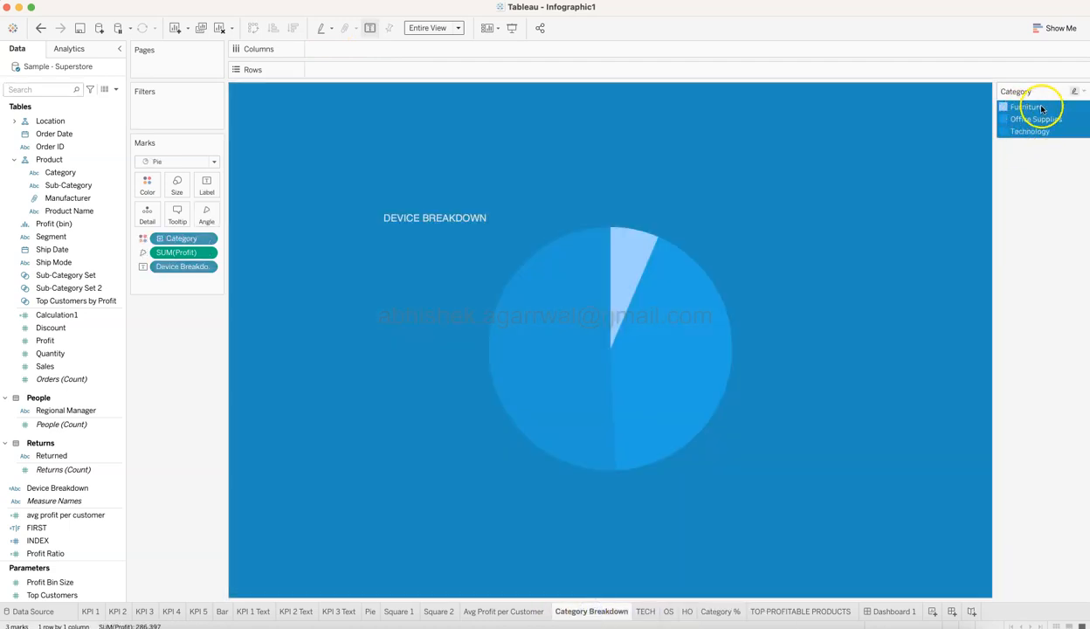
pyautogui.click(645, 611)
pyautogui.moveTo(635, 181)
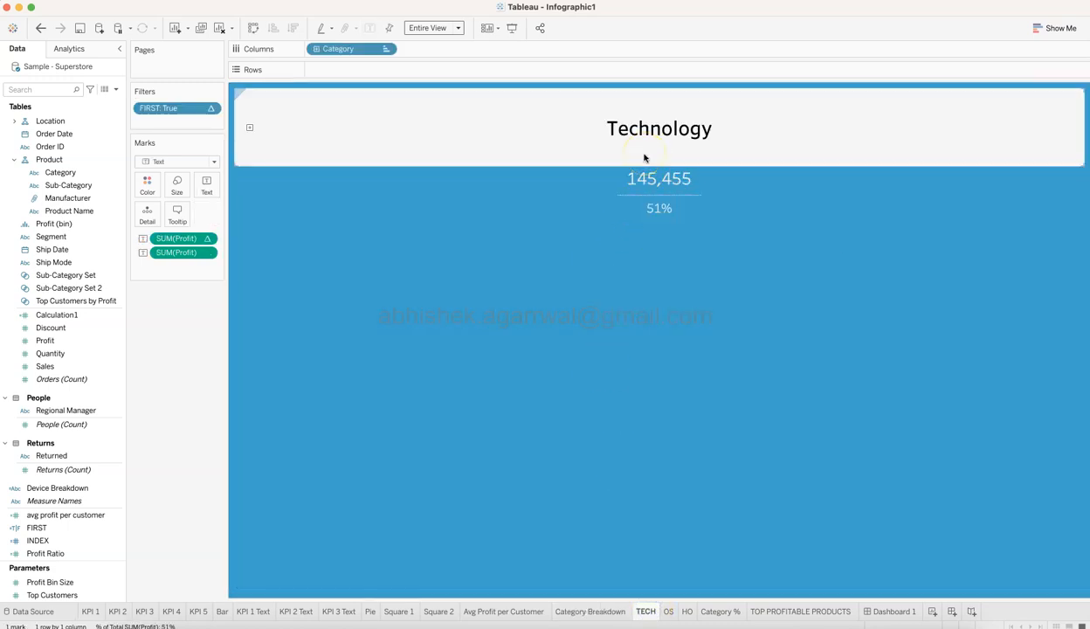
# Examine the compute direction and quick table calculation of the TECH sheet's percentage profit measure, leaving both as they are.
pyautogui.click(207, 239)
pyautogui.moveTo(254, 411)
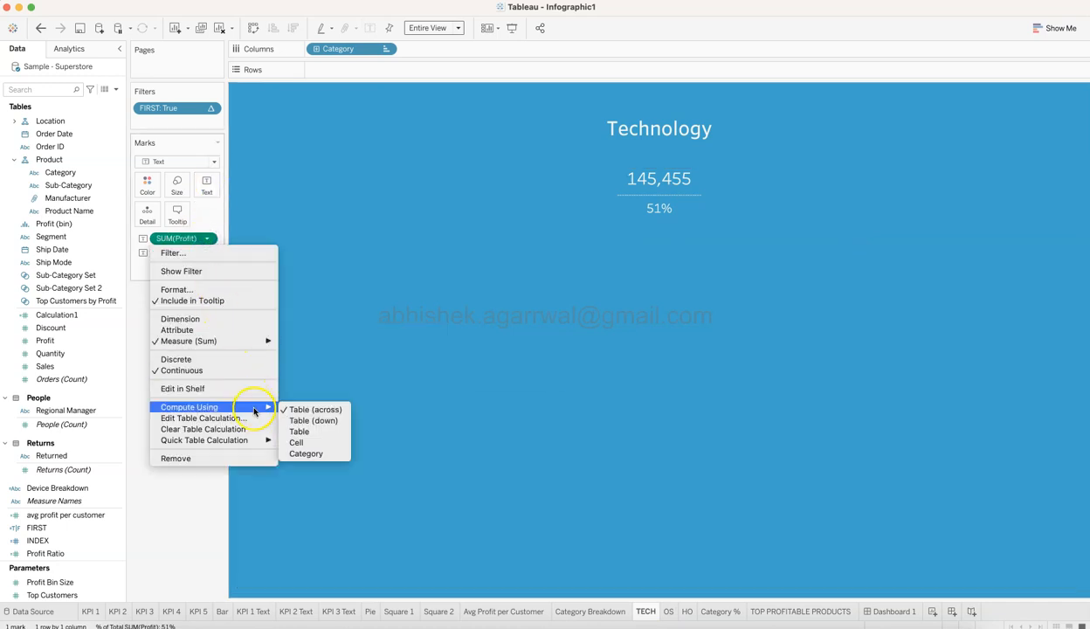
pyautogui.moveTo(258, 439)
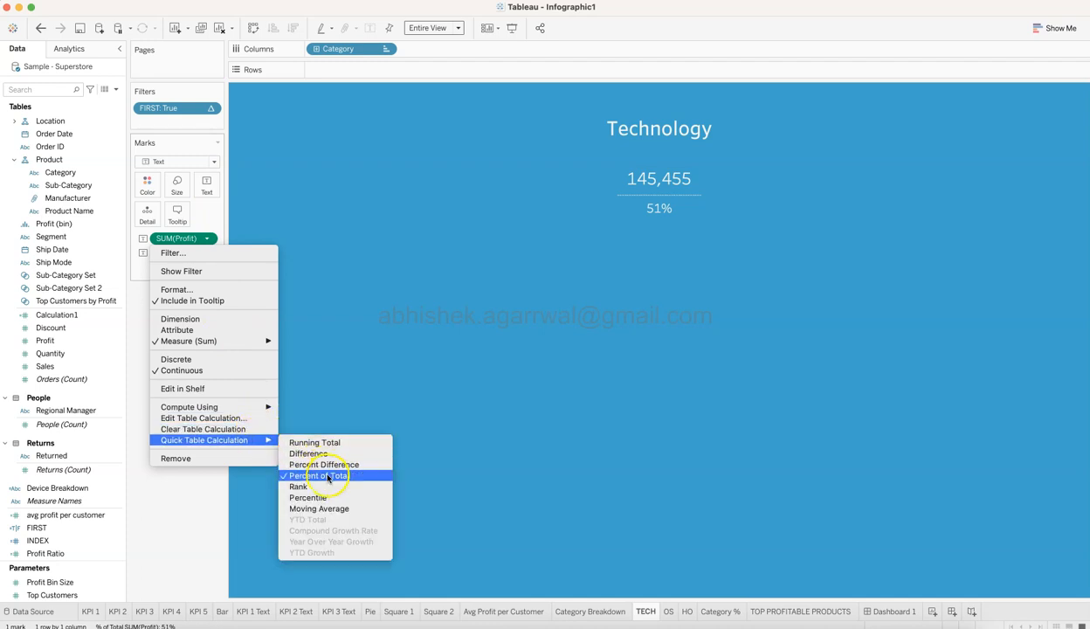
pyautogui.click(541, 303)
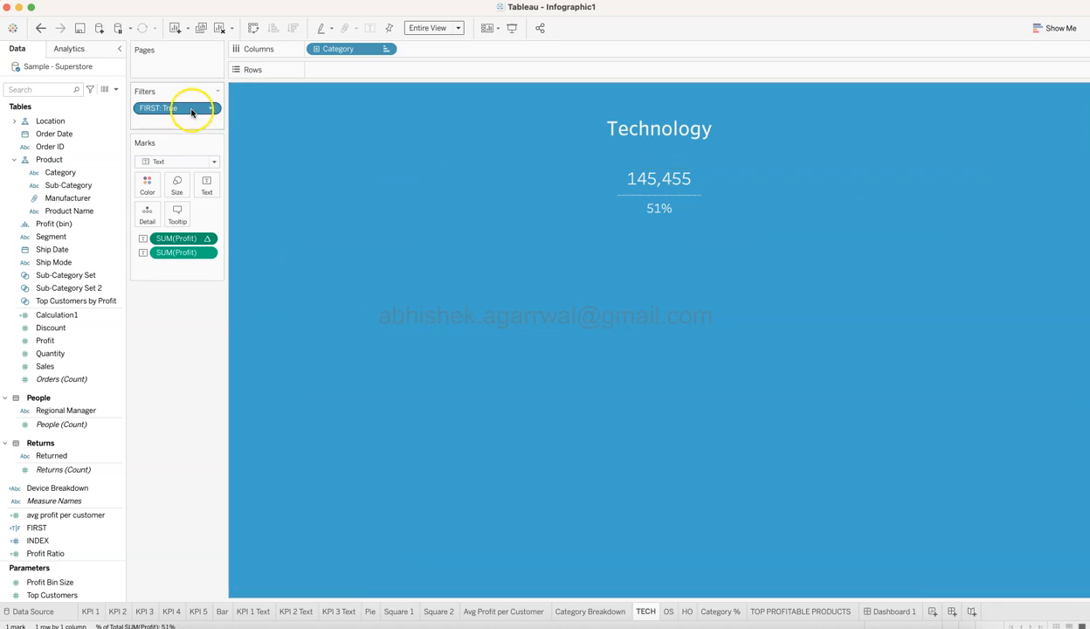
# Examine the formula of the FIRST calculated field, leaving it as it is.
pyautogui.rightClick(117, 528)
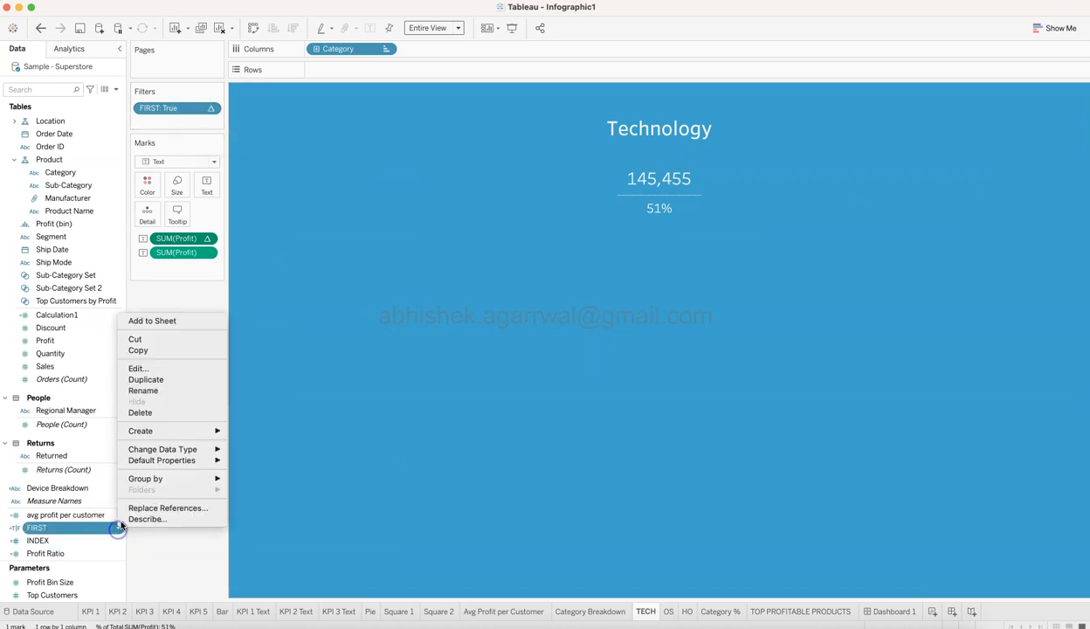
pyautogui.click(138, 368)
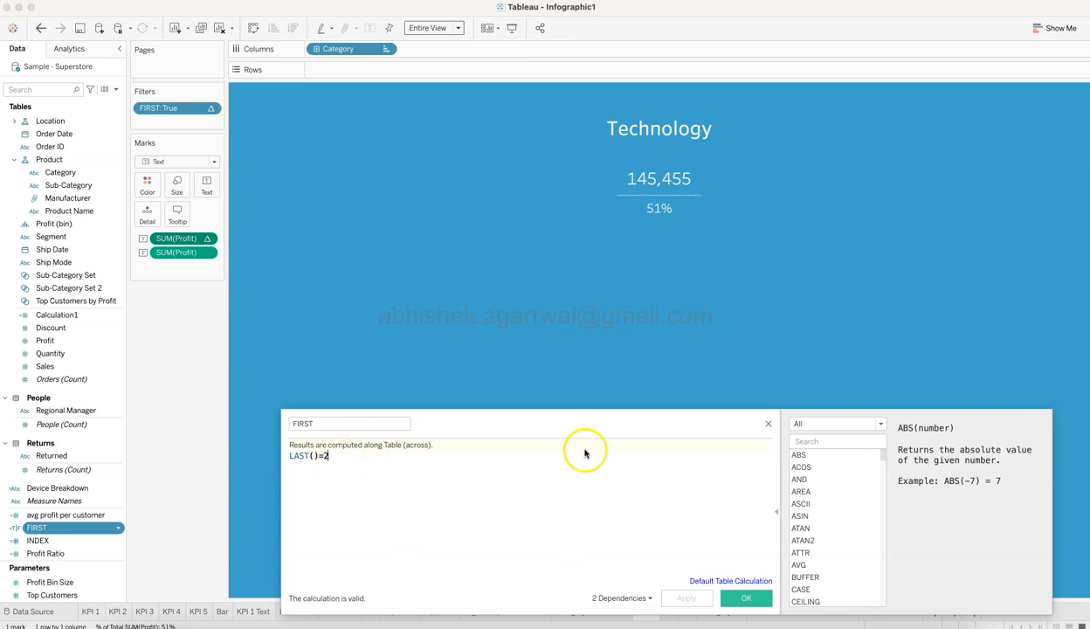
pyautogui.click(768, 424)
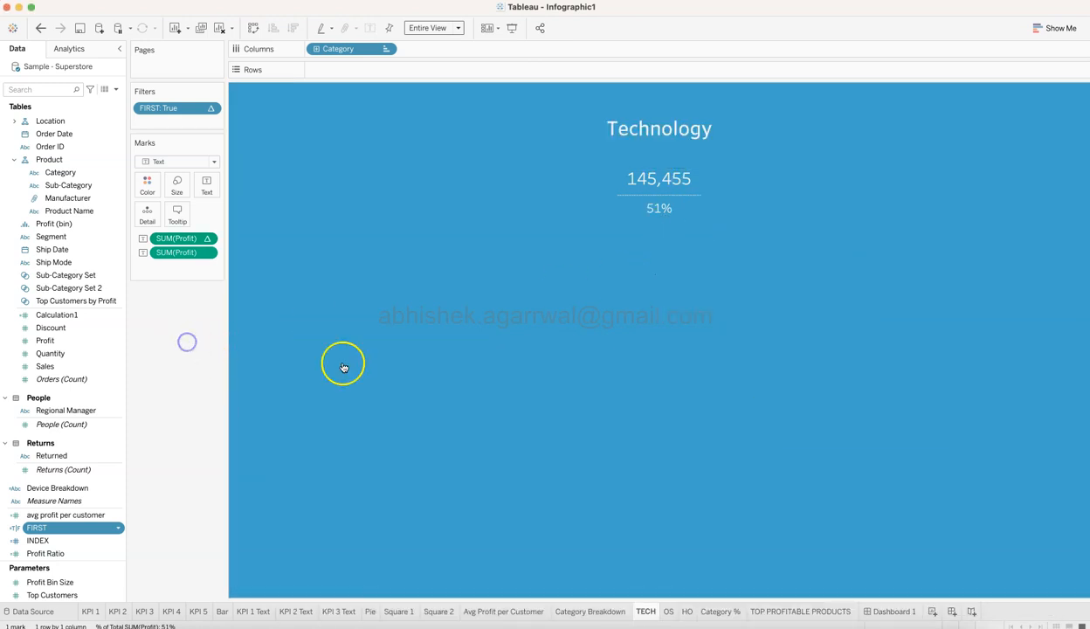
# Show the OS sheet for Office Supplies and examine the formula of its SECOND filter field without changing it.
pyautogui.click(669, 610)
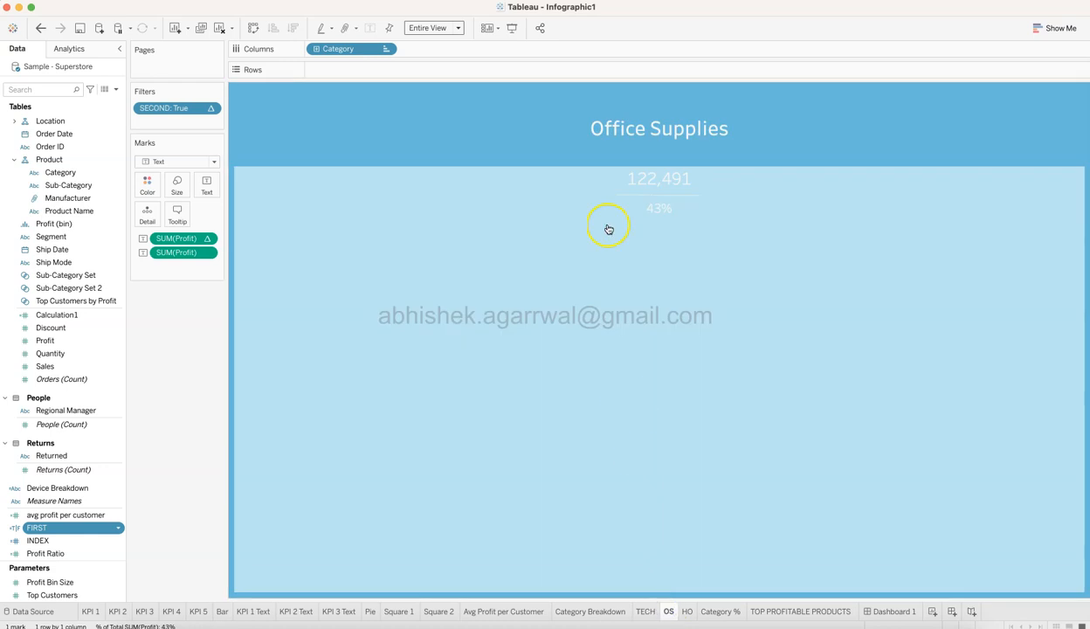
pyautogui.click(600, 320)
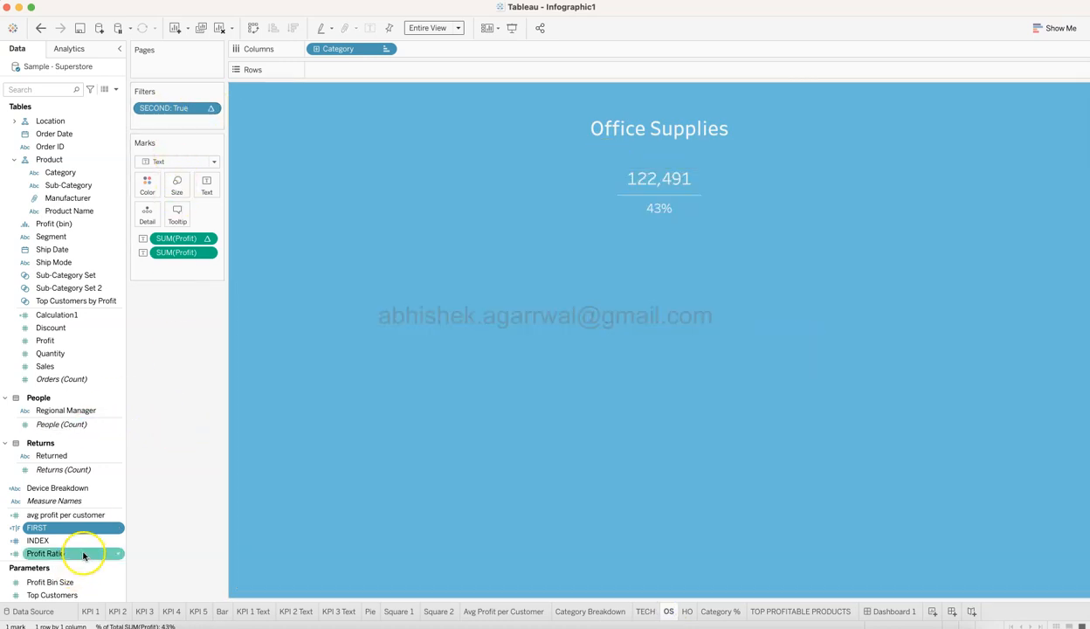
pyautogui.scroll(-4, 89, 503)
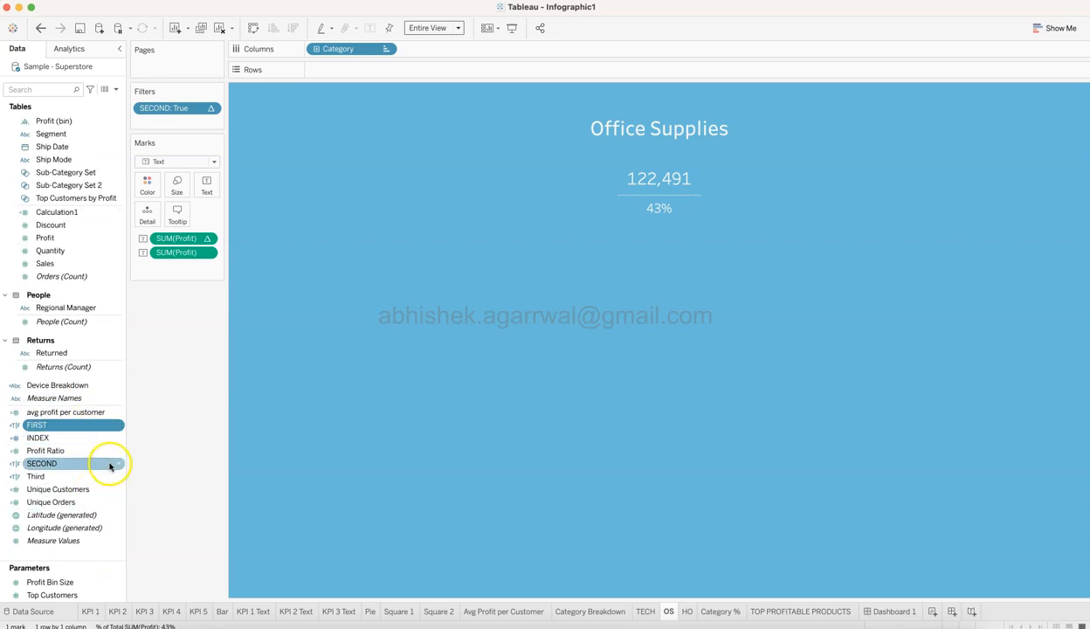
pyautogui.click(118, 467)
pyautogui.click(147, 297)
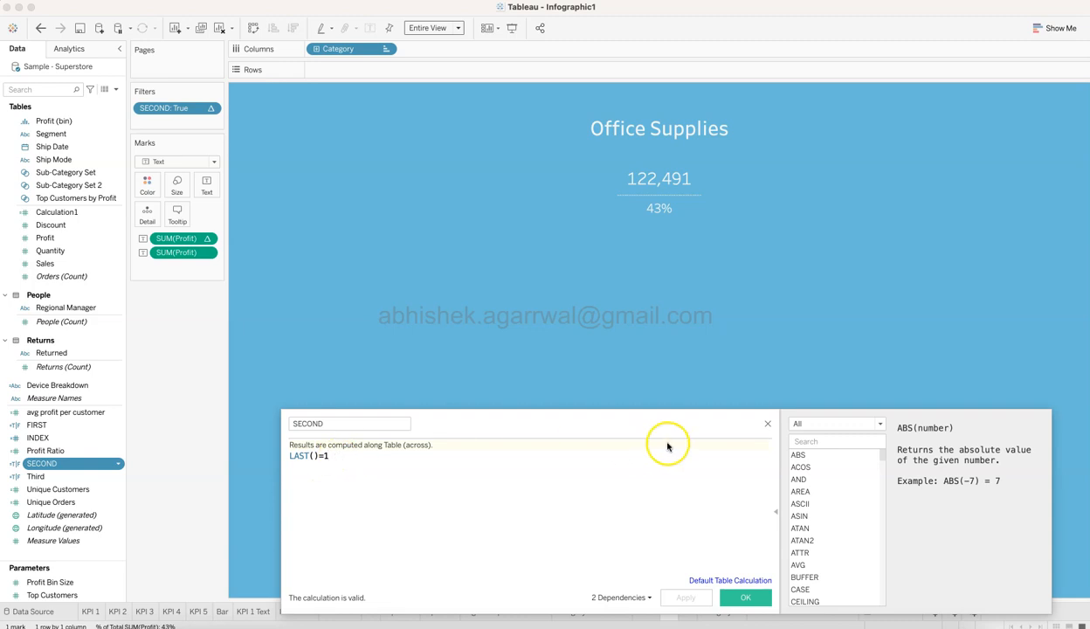
pyautogui.click(767, 425)
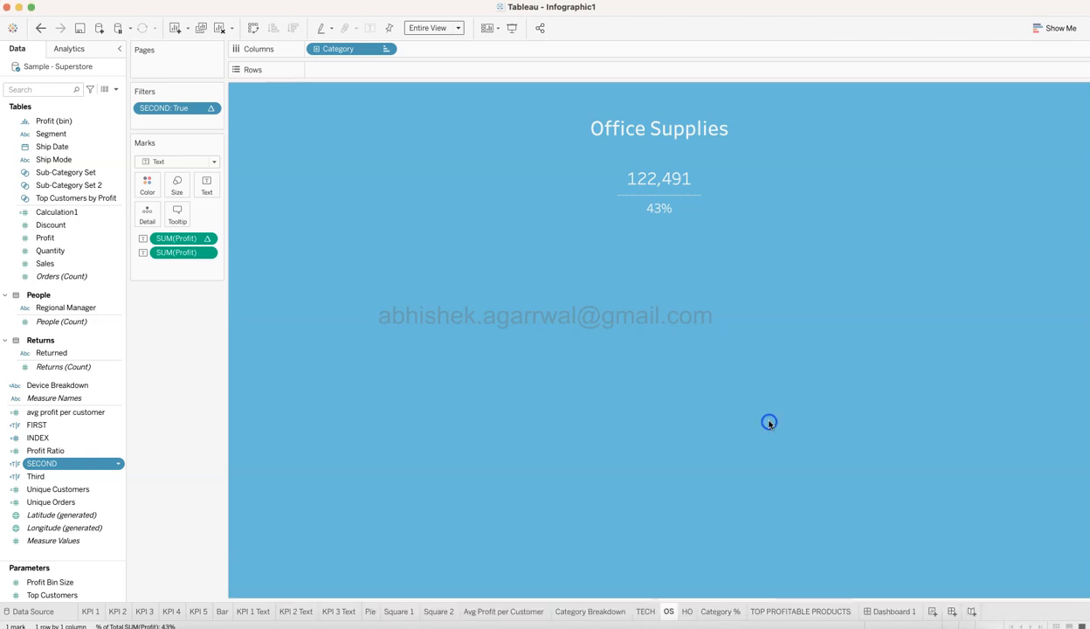
# Show the HO sheet for Furniture and examine the formula of its Third filter field without changing it.
pyautogui.click(687, 610)
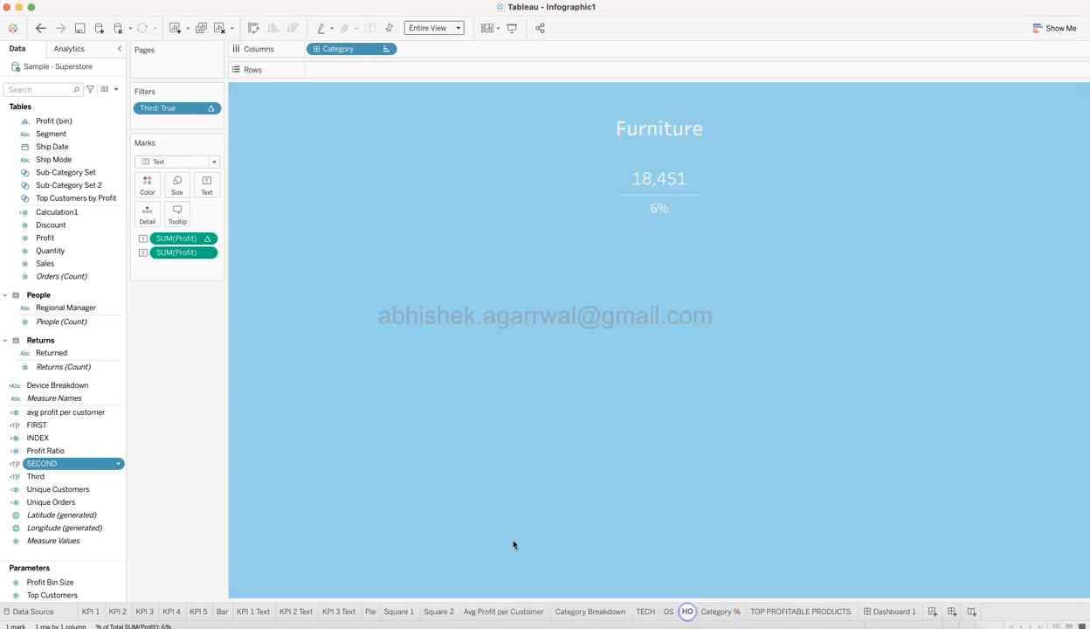
pyautogui.rightClick(117, 479)
pyautogui.click(170, 313)
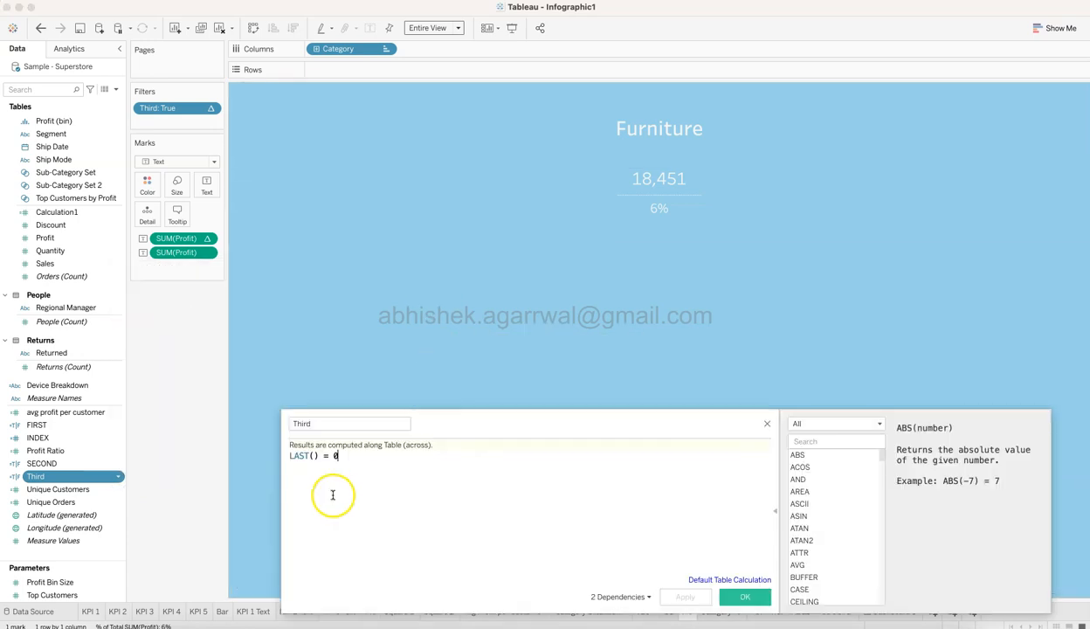
pyautogui.click(768, 425)
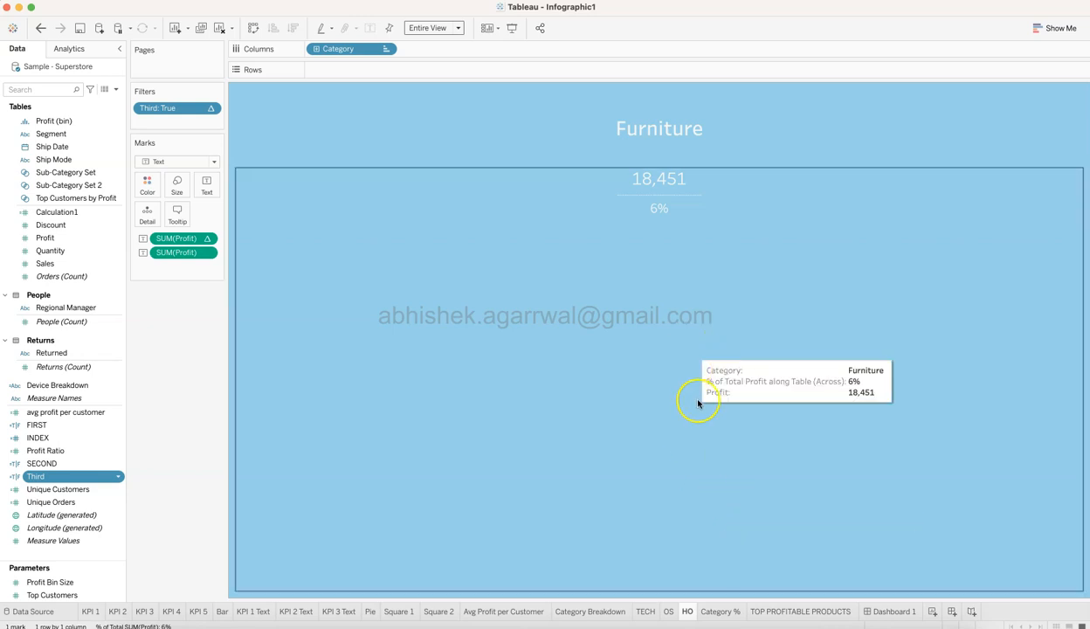
# View the category bars on Dashboard 1 and examine the Measure Names filter of the Category % sheet, keeping its selection.
pyautogui.click(893, 611)
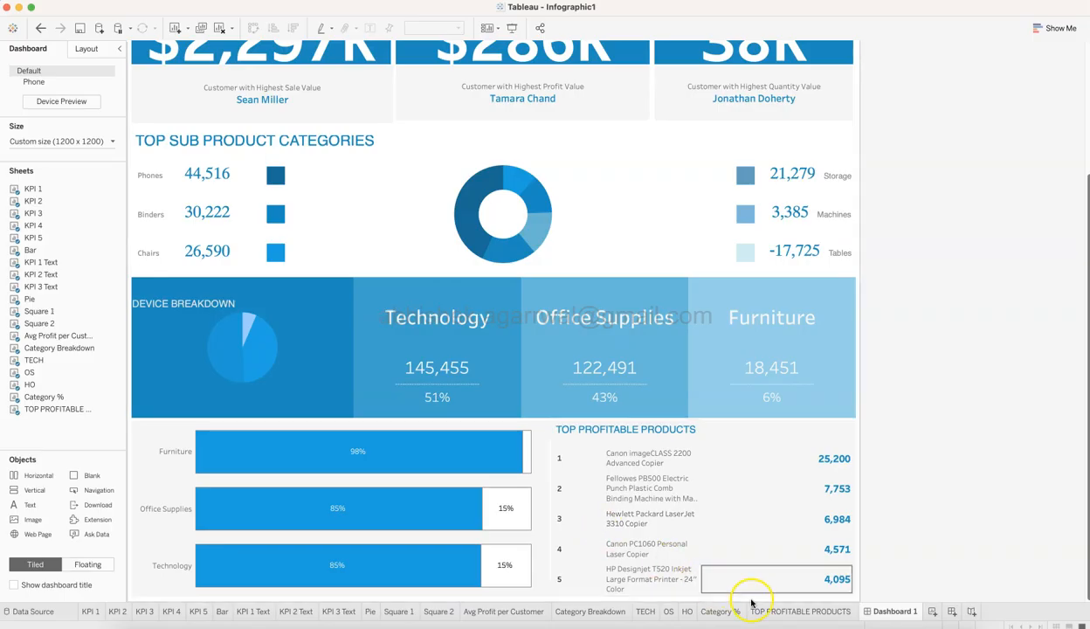
pyautogui.click(722, 611)
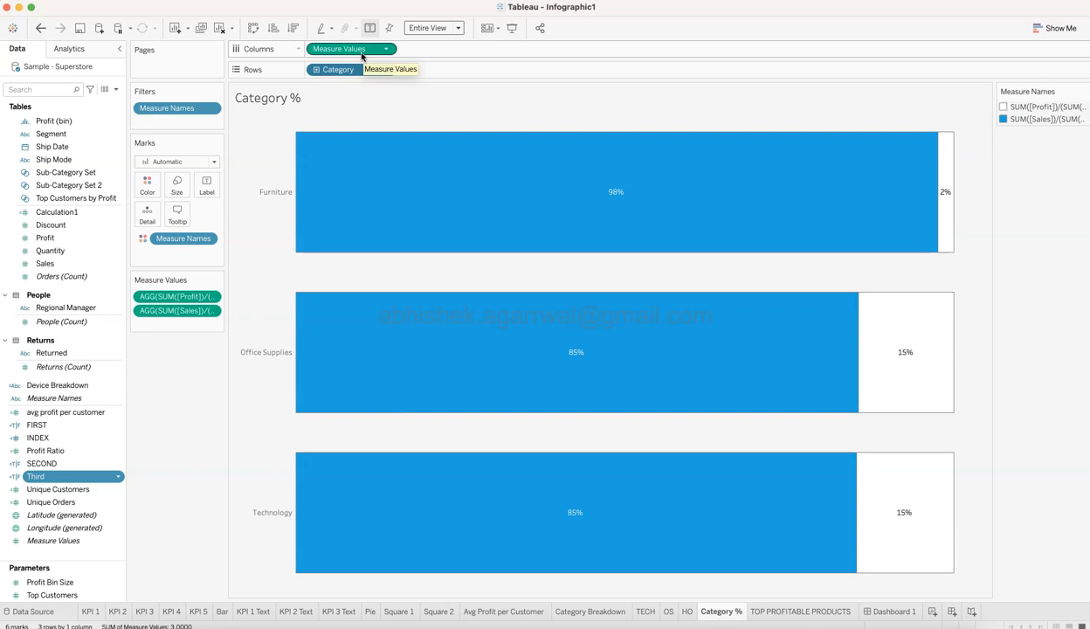
pyautogui.click(150, 116)
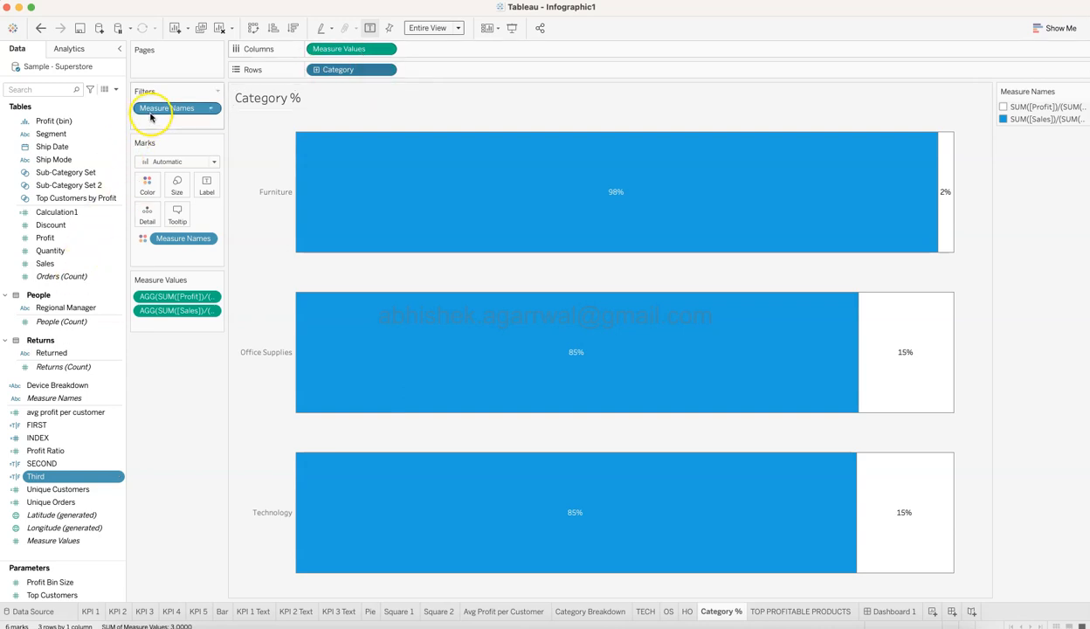
pyautogui.click(213, 108)
pyautogui.click(211, 120)
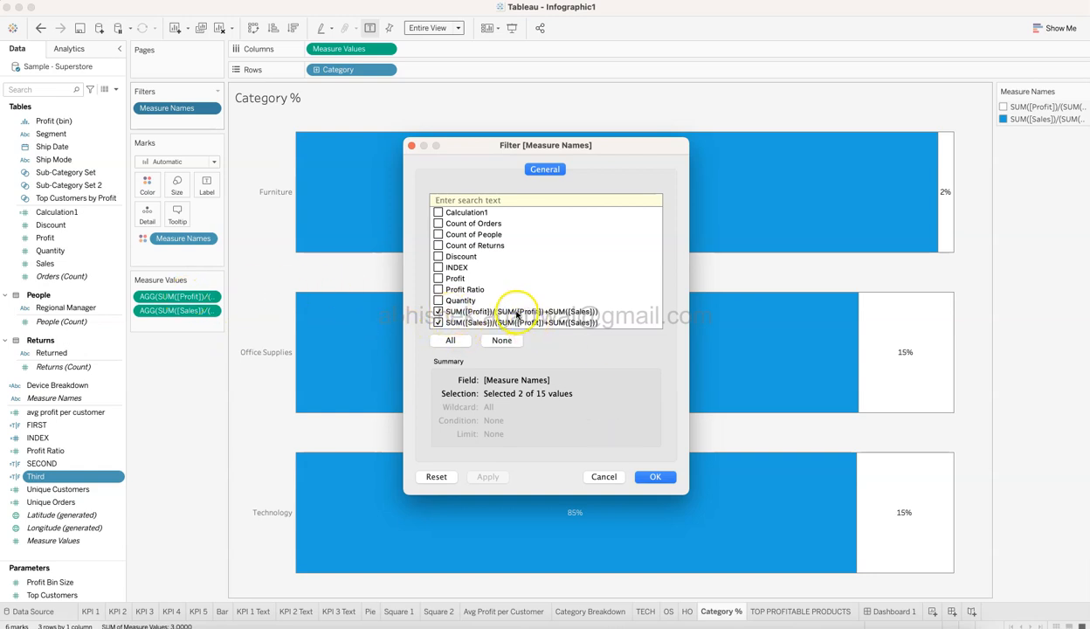
pyautogui.click(648, 477)
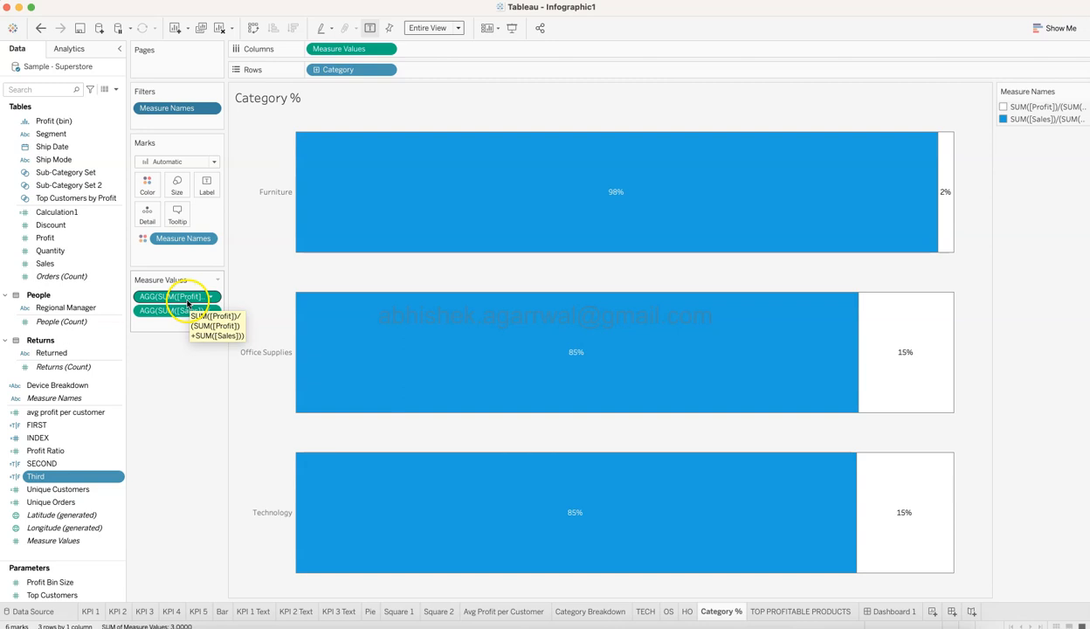
# Examine the inline formulas of the Profit and Sales share measures on the Category % sheet, leaving both as they are.
pyautogui.doubleClick(188, 298)
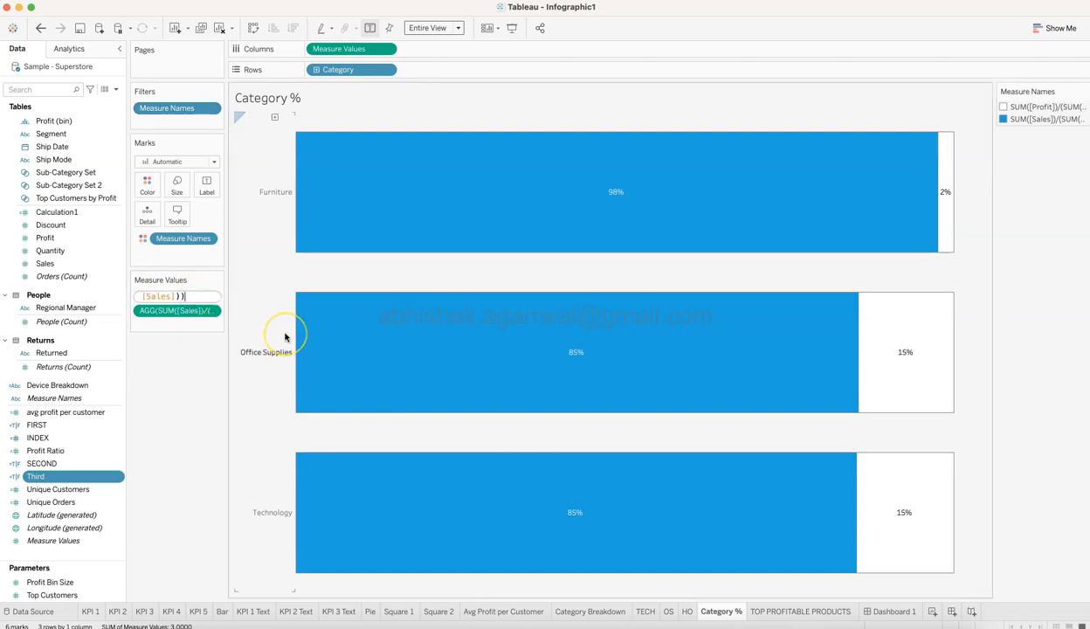
pyautogui.hotkey('shift', 'Left')
pyautogui.hotkey('shift', 'Left')
pyautogui.hotkey('shift', 'Left')
pyautogui.hotkey('shift', 'Left')
pyautogui.hotkey('shift', 'Left')
pyautogui.hotkey('shift', 'Left')
pyautogui.hotkey('shift', 'Left')
pyautogui.hotkey('shift', 'Left')
pyautogui.hotkey('shift', 'Left')
pyautogui.hotkey('shift', 'Left')
pyautogui.hotkey('shift', 'Left')
pyautogui.hotkey('shift', 'Left')
pyautogui.hotkey('shift', 'Left')
pyautogui.hotkey('shift', 'Left')
pyautogui.hotkey('shift', 'Left')
pyautogui.hotkey('shift', 'Left')
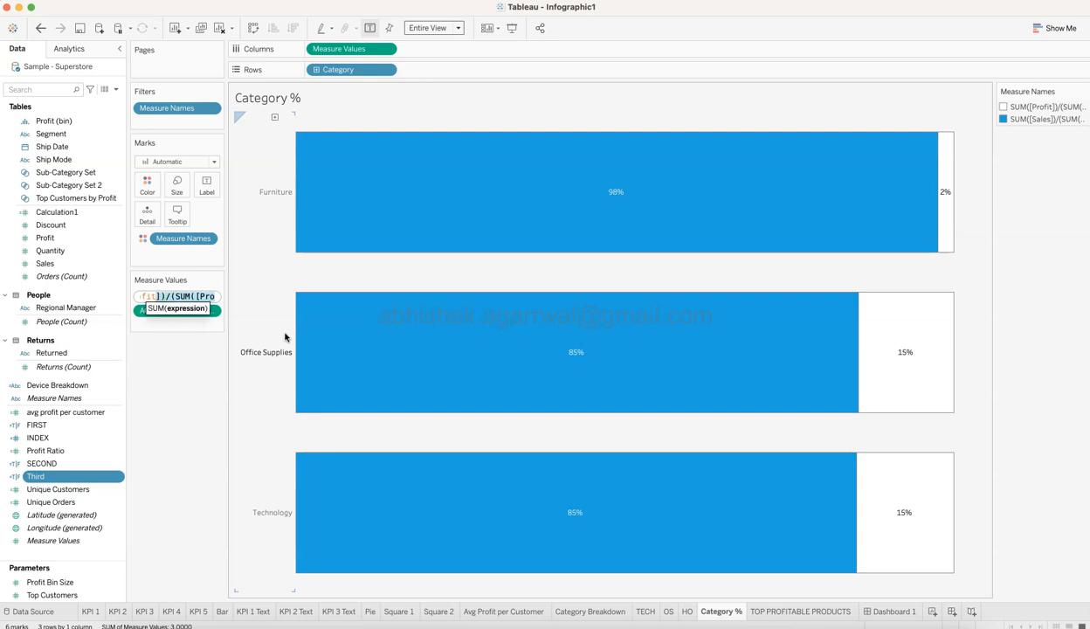
pyautogui.click(176, 358)
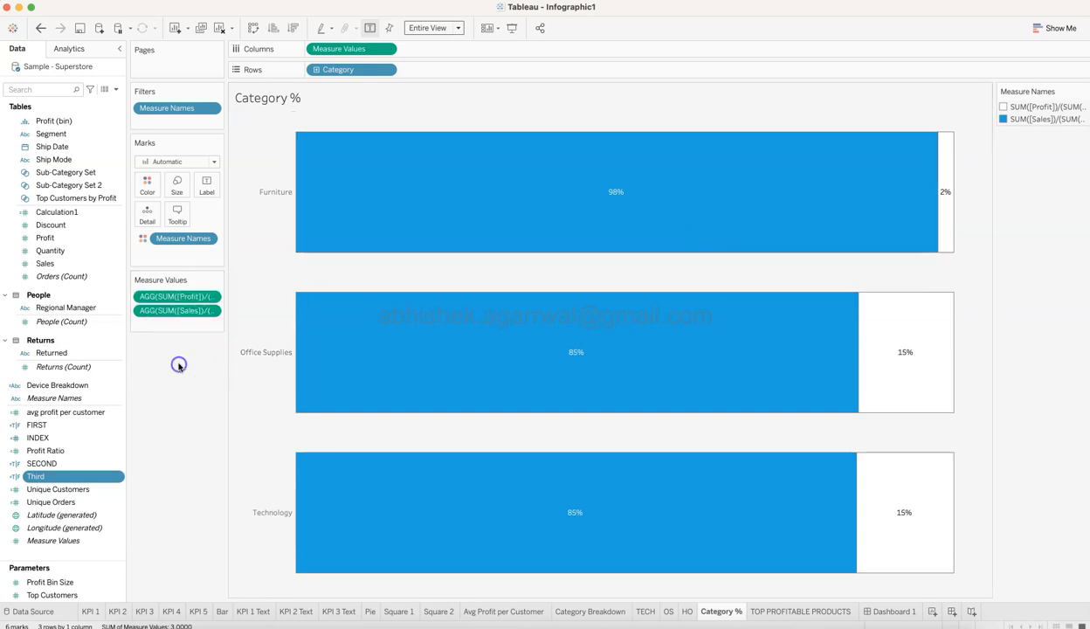
pyautogui.doubleClick(176, 311)
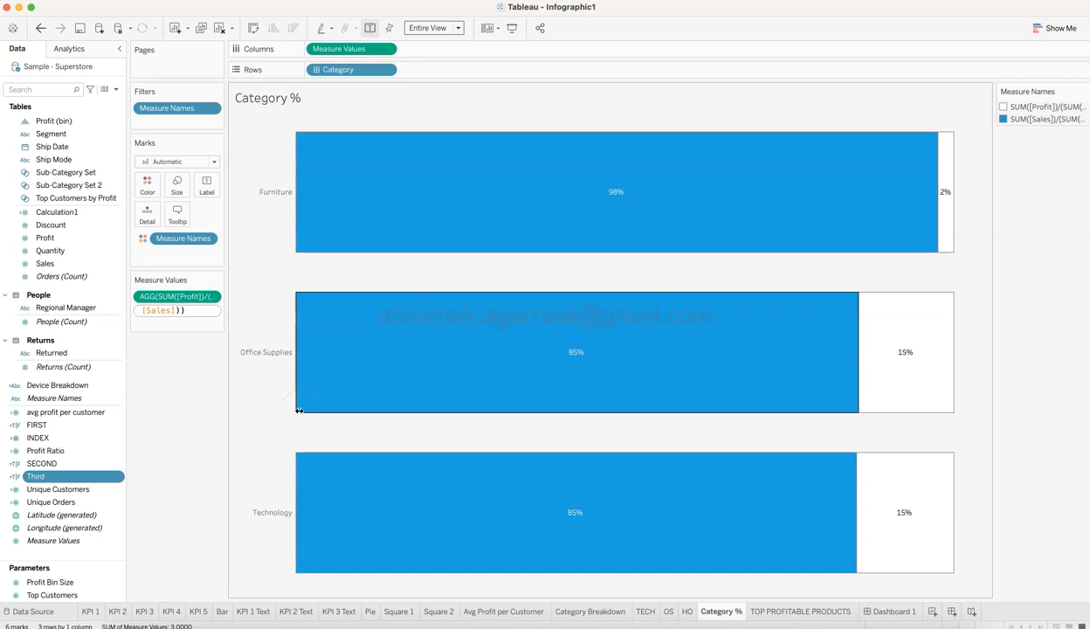
pyautogui.click(177, 432)
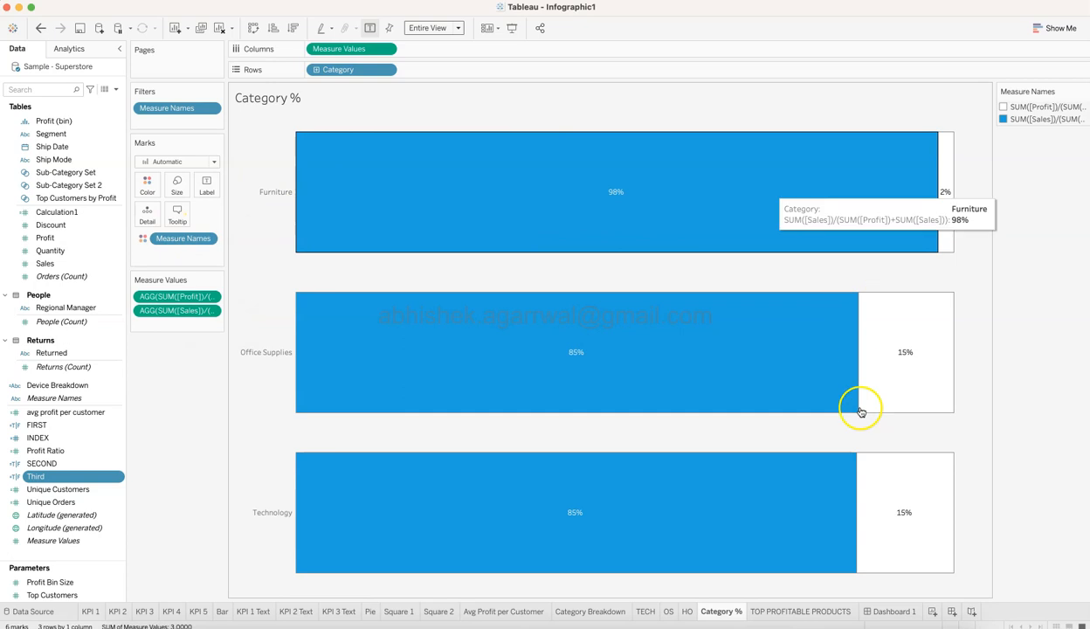
# Show the TOP PROFITABLE PRODUCTS sheet and examine the font and colour of its SUM(Profit) label, keeping the formatting.
pyautogui.click(804, 612)
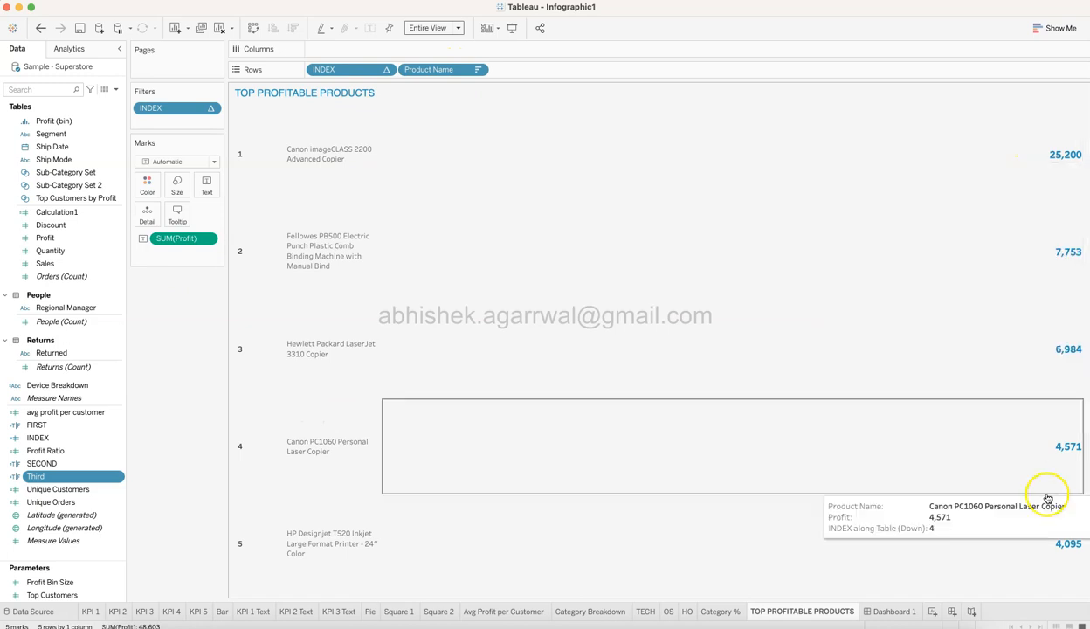
pyautogui.click(207, 187)
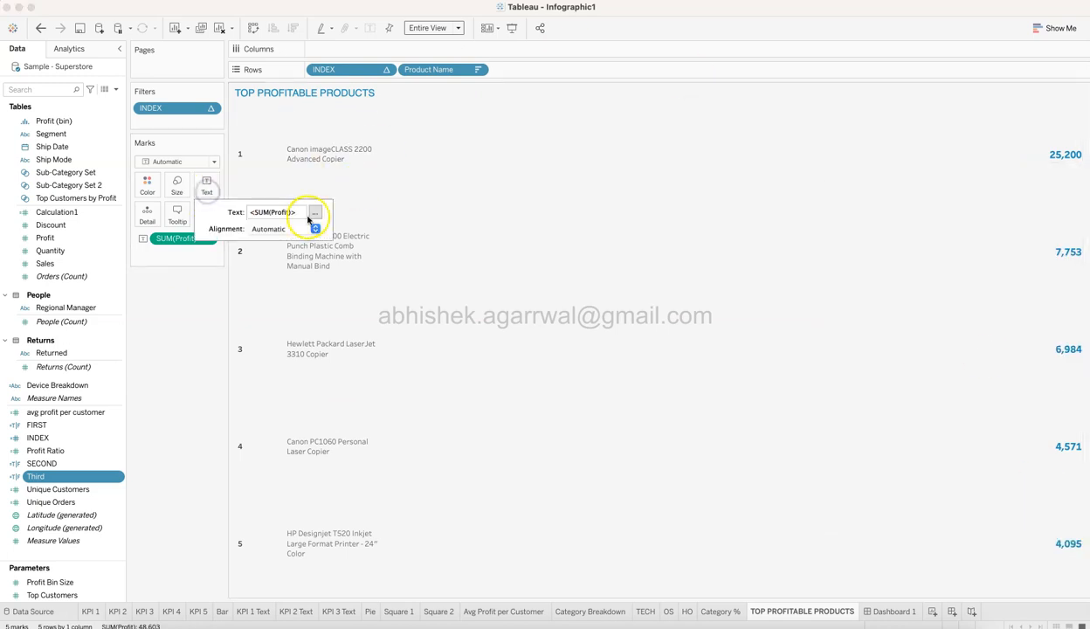
pyautogui.click(316, 216)
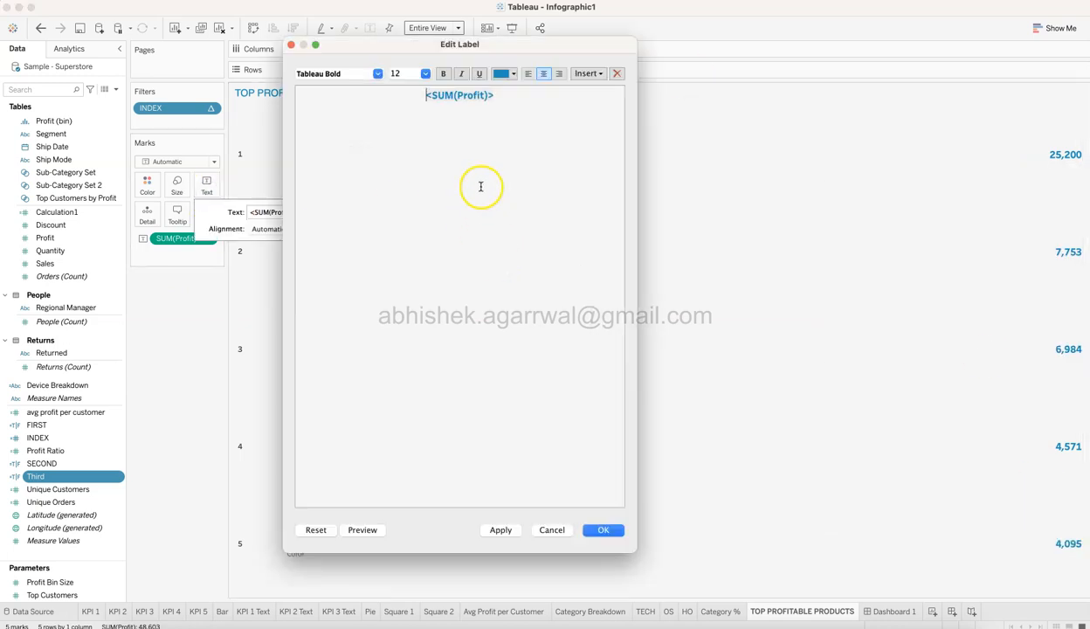
pyautogui.moveTo(501, 97); pyautogui.dragTo(449, 96)
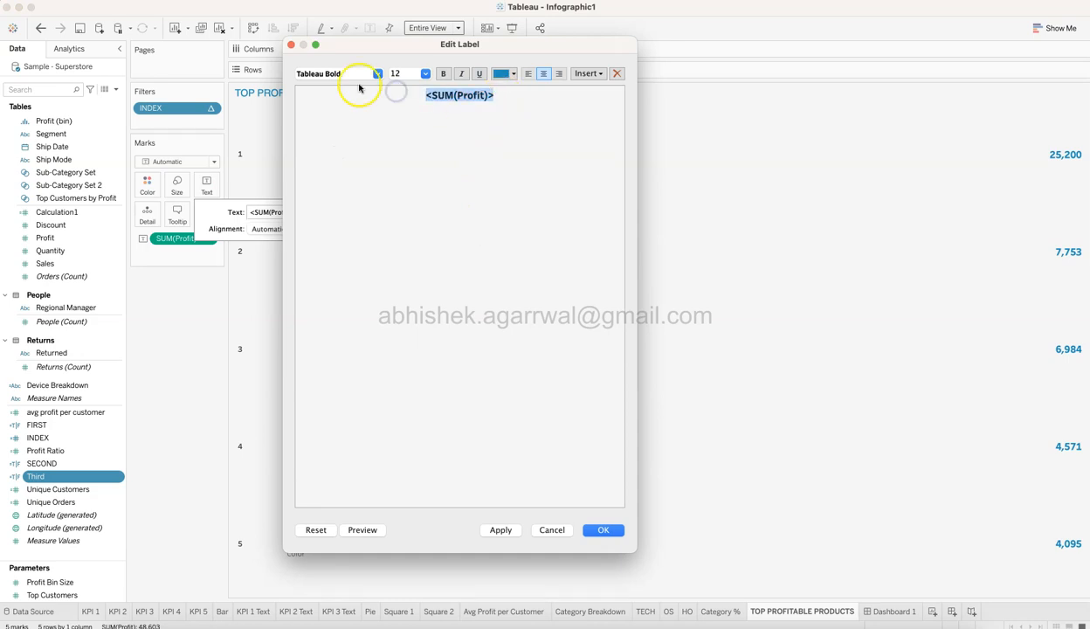
pyautogui.click(513, 76)
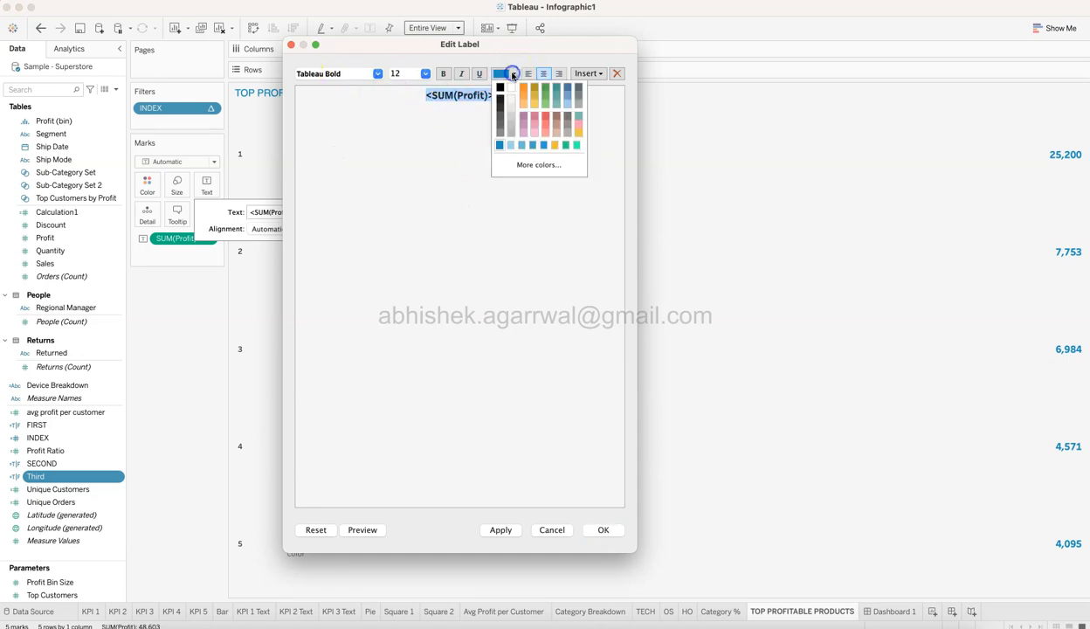
pyautogui.click(508, 242)
pyautogui.click(603, 532)
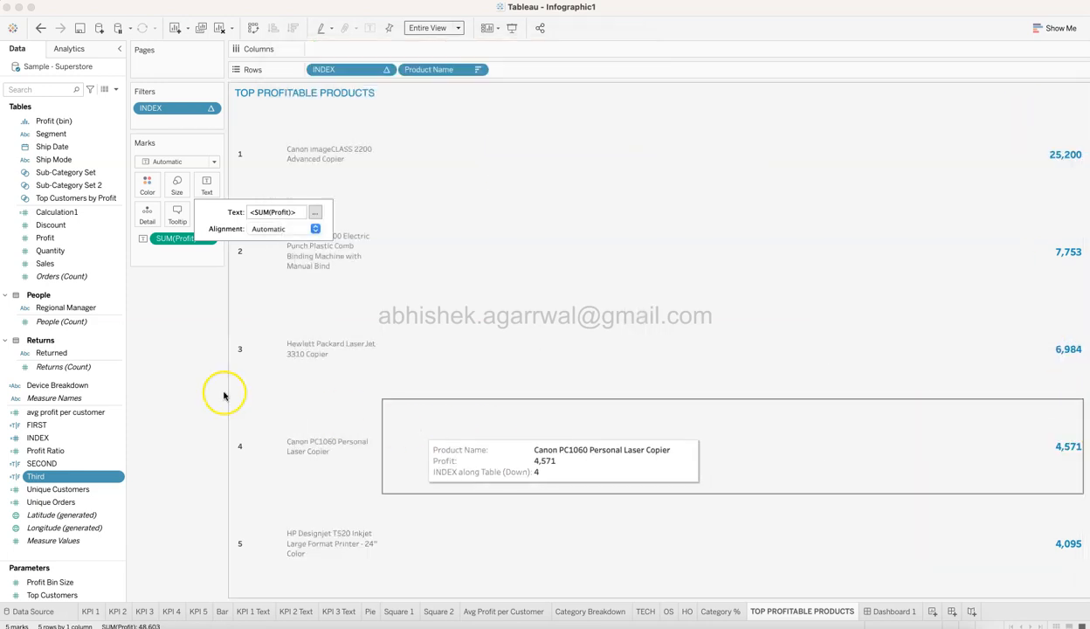
pyautogui.click(160, 375)
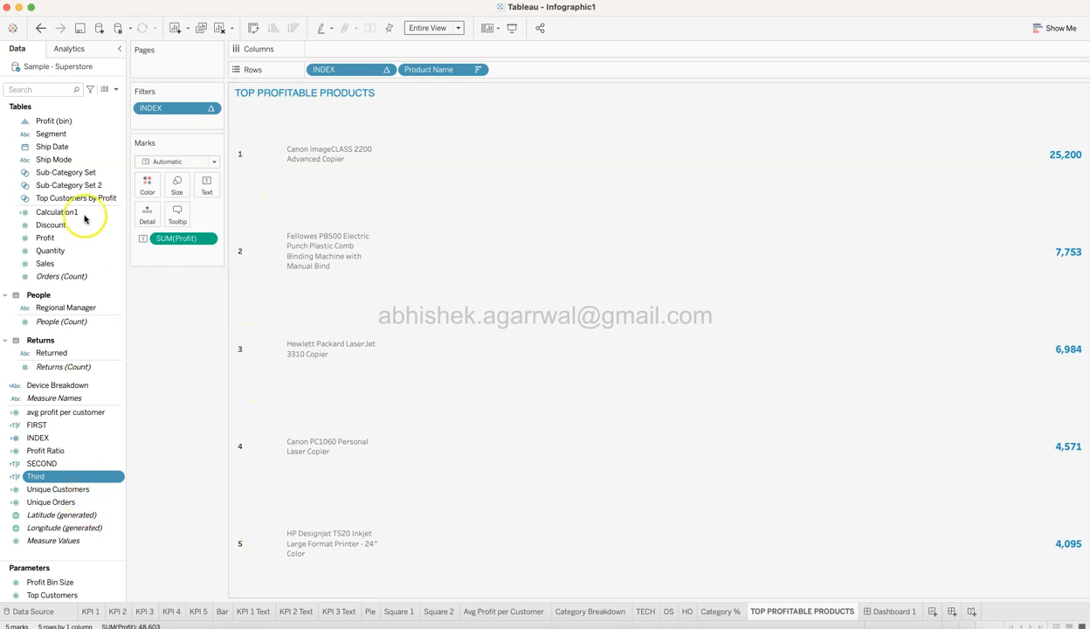
# Search the data fields for "inde" and examine the formula of the INDEX calculated field without changing it.
pyautogui.click(60, 91)
pyautogui.write('inde')
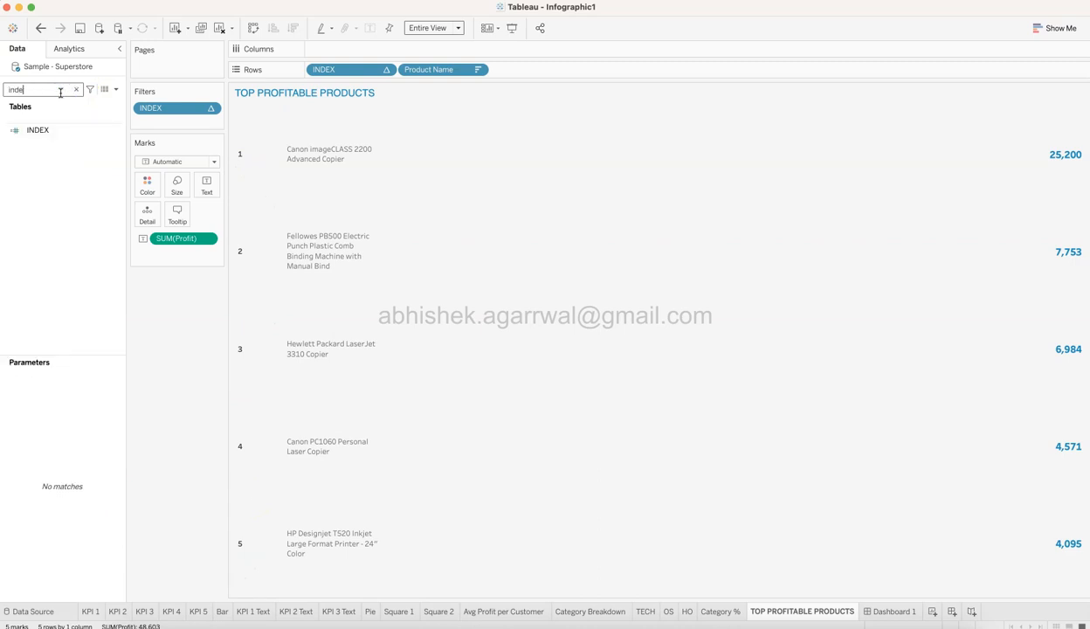
pyautogui.click(119, 131)
pyautogui.click(150, 188)
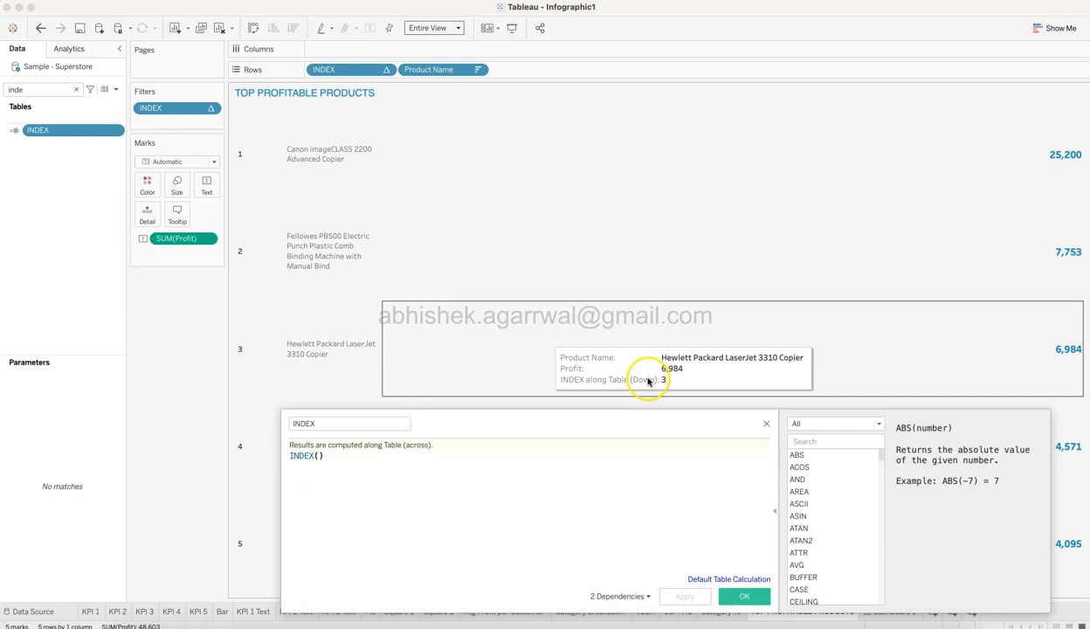
pyautogui.click(766, 424)
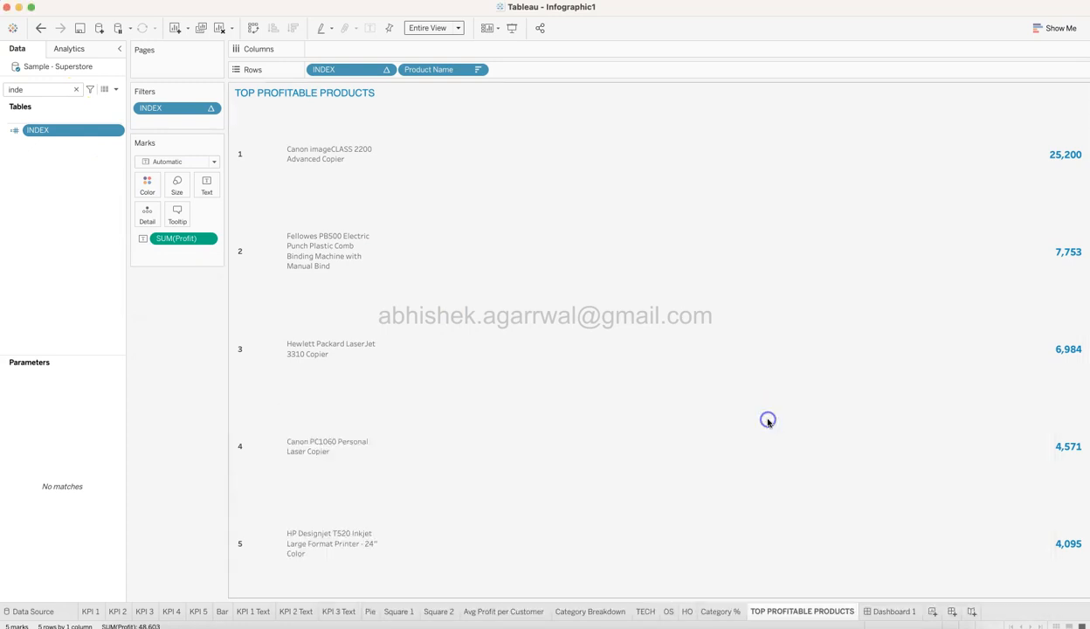
# Examine the selected values of the INDEX filter and the sort settings of Product Name, keeping both.
pyautogui.click(210, 110)
pyautogui.click(210, 120)
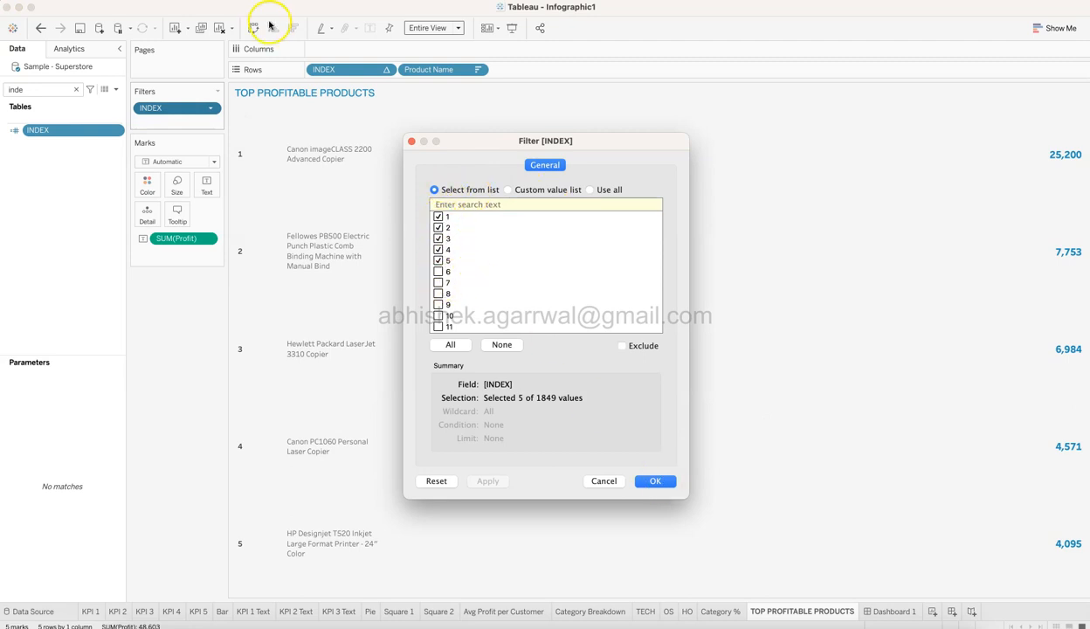
pyautogui.click(660, 486)
pyautogui.click(478, 69)
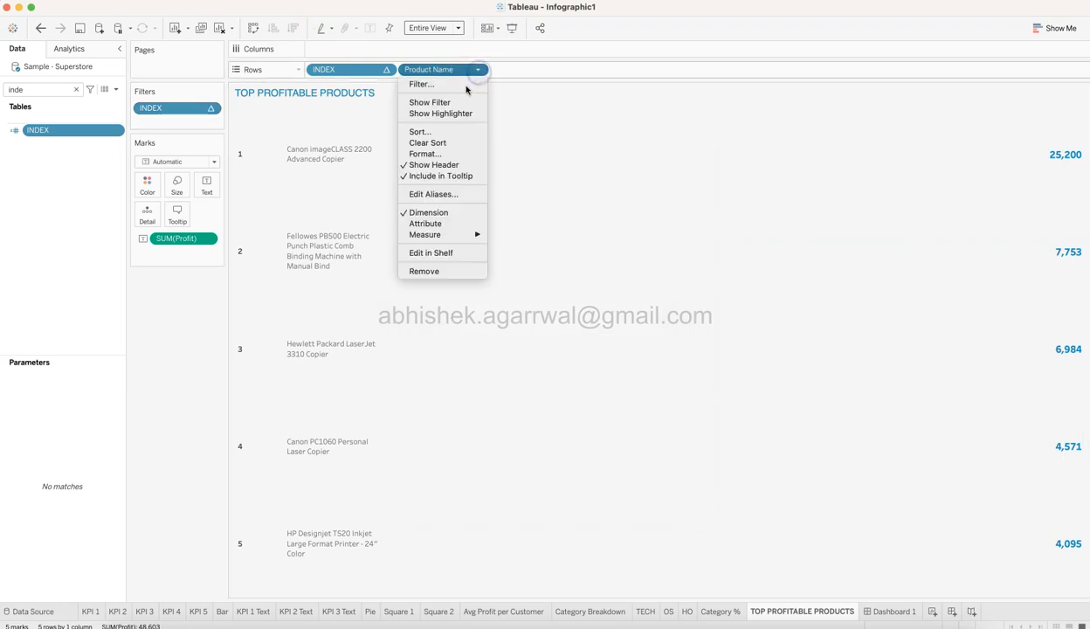
pyautogui.click(437, 131)
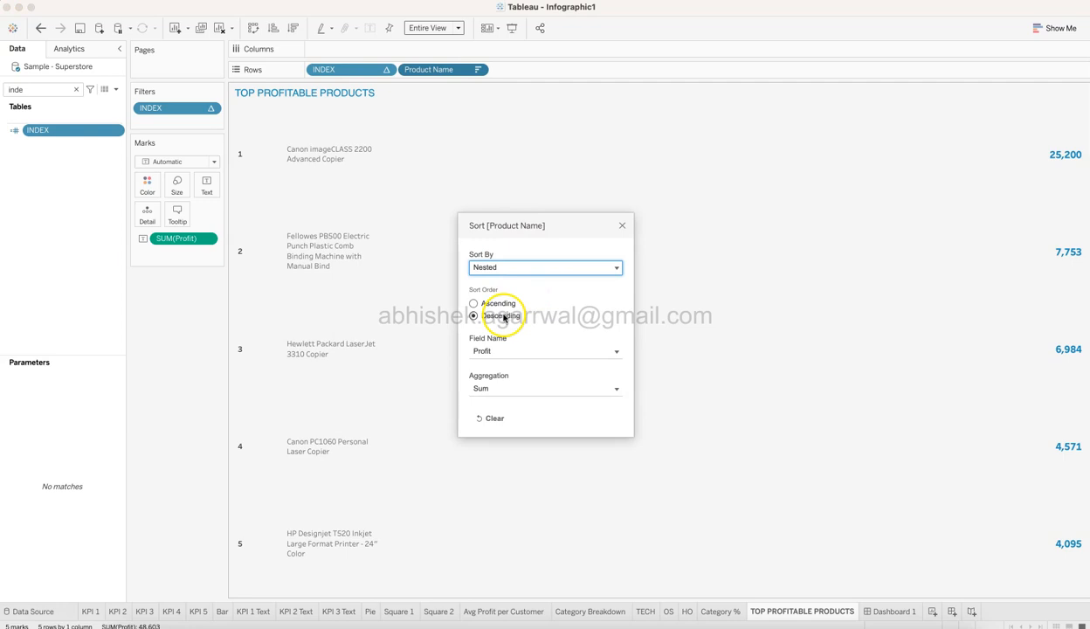
pyautogui.click(620, 227)
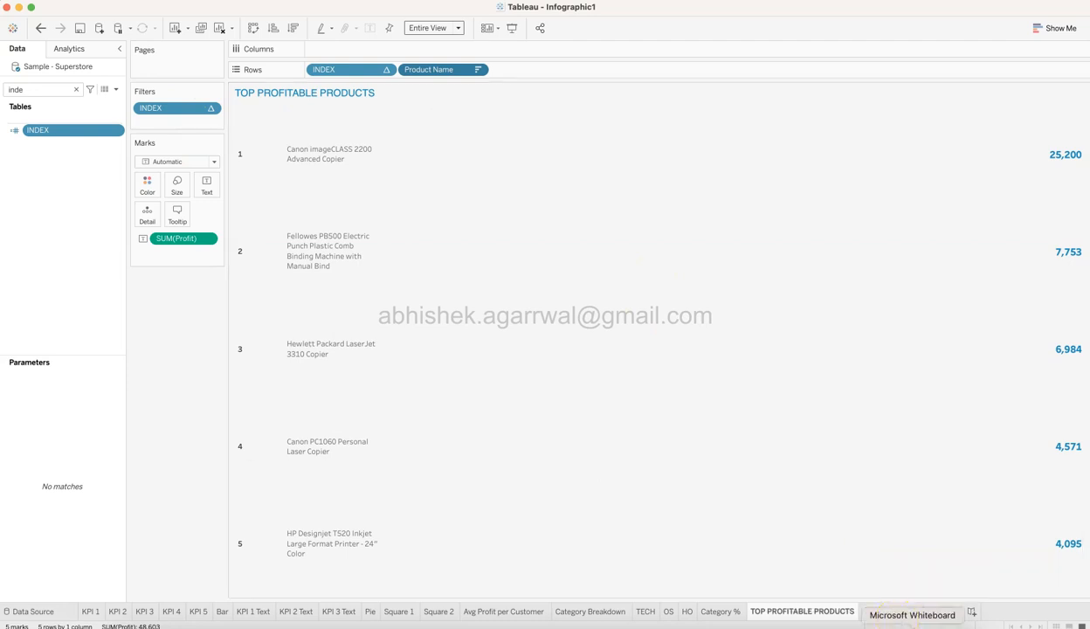
# Review the finished infographic on Dashboard 1, from the KPI tiles down to the category bars and top profitable products.
pyautogui.click(894, 612)
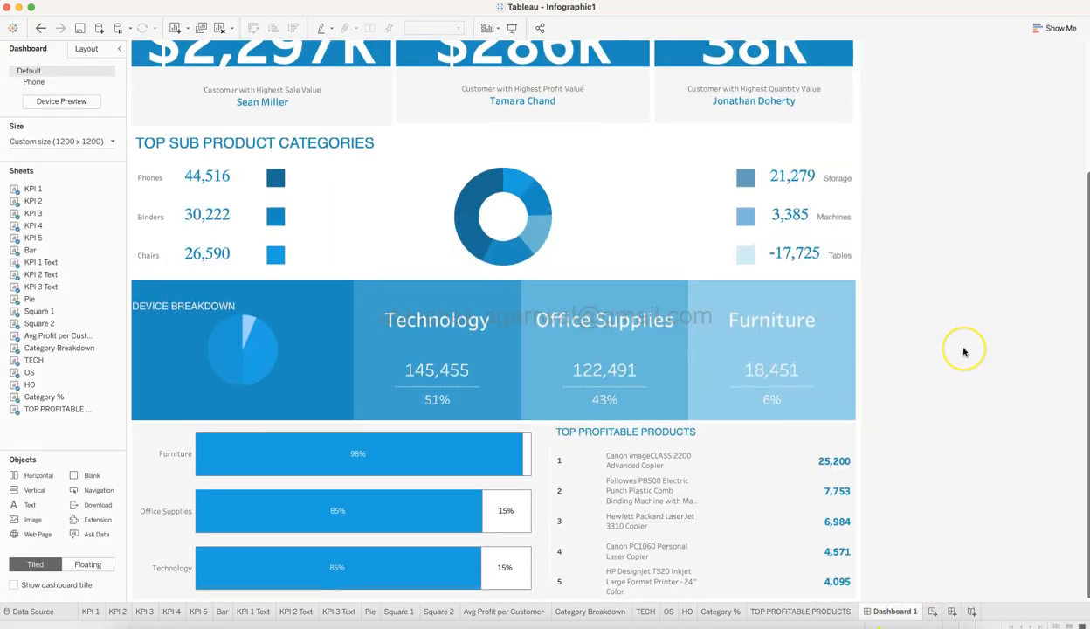
pyautogui.scroll(5, 964, 349)
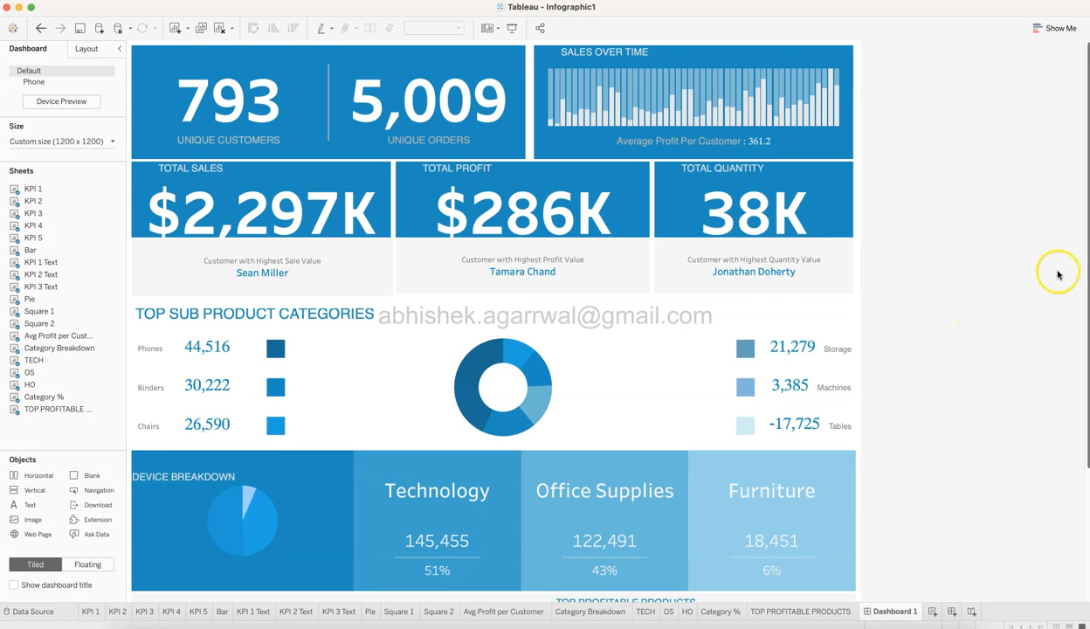
pyautogui.moveTo(796, 107)
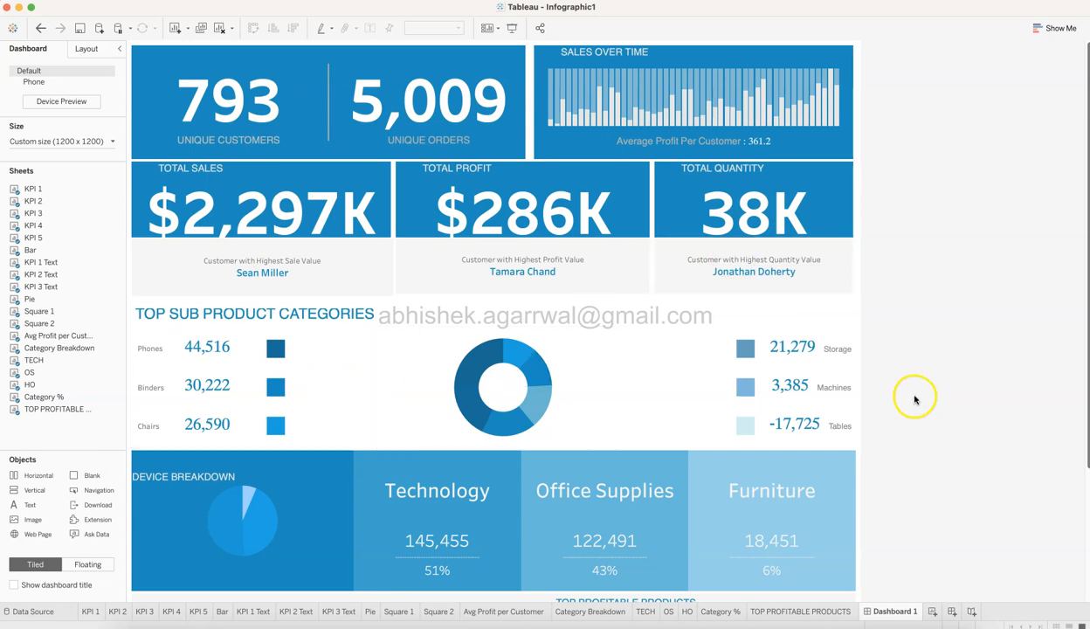
pyautogui.scroll(-5, 736, 537)
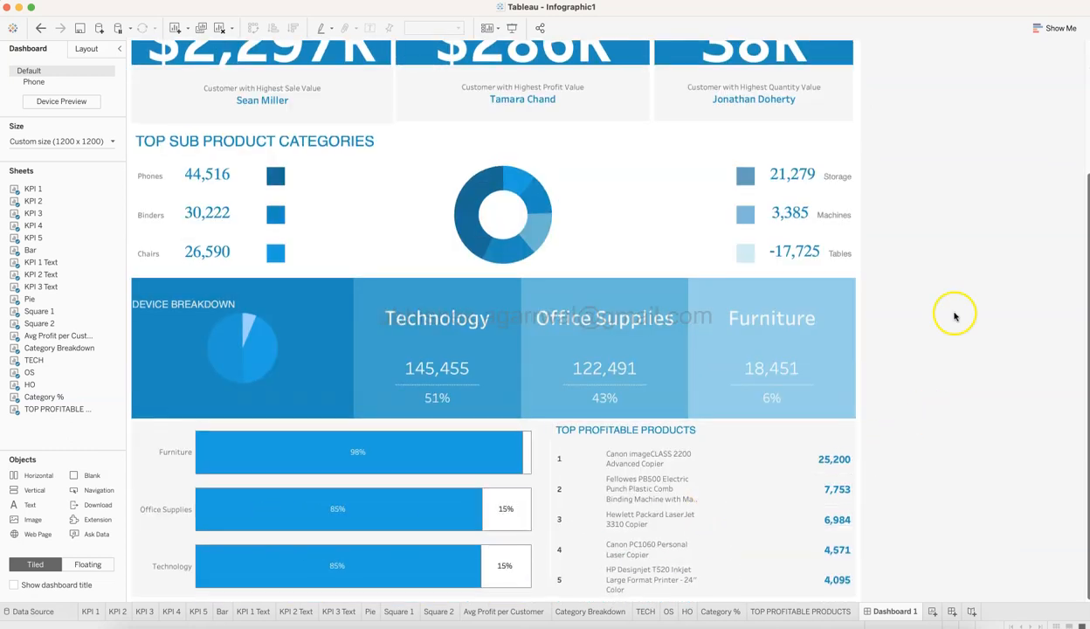
pyautogui.scroll(5, 285, 248)
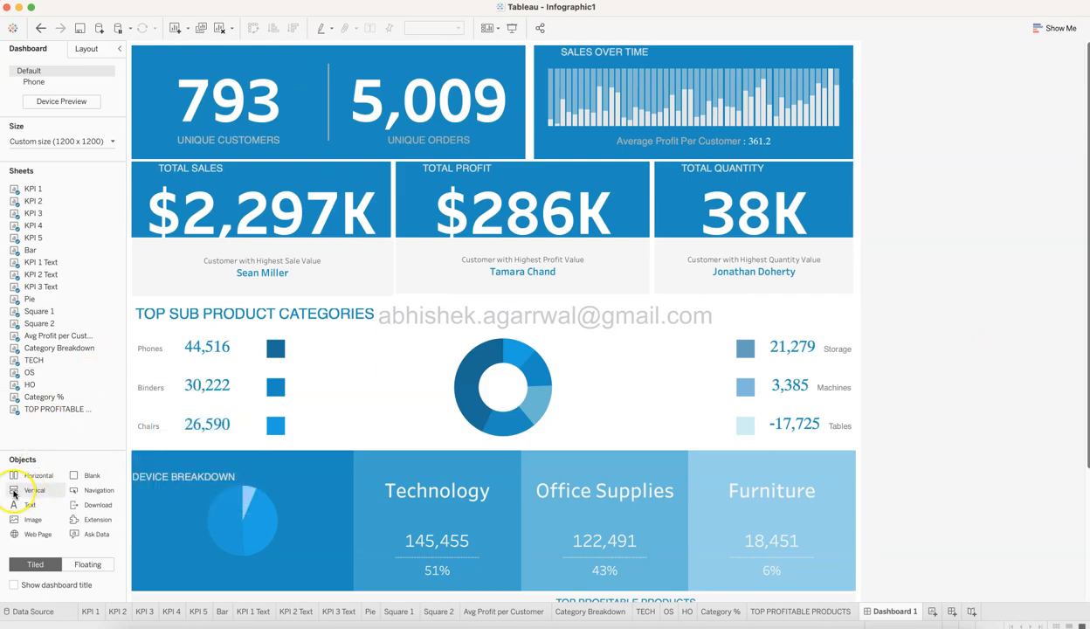
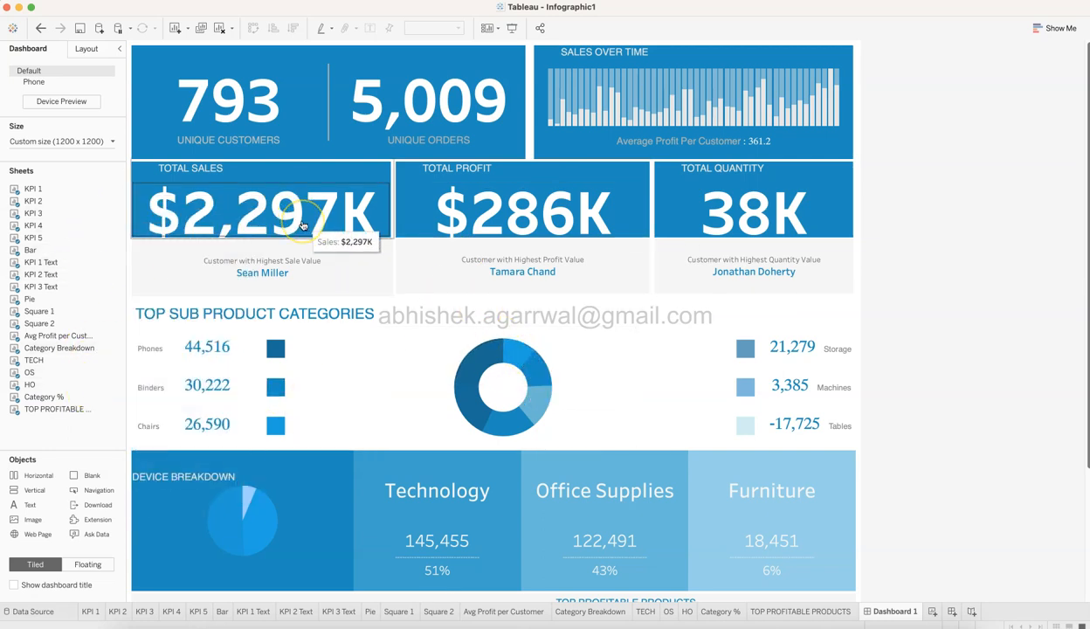
pyautogui.click(549, 460)
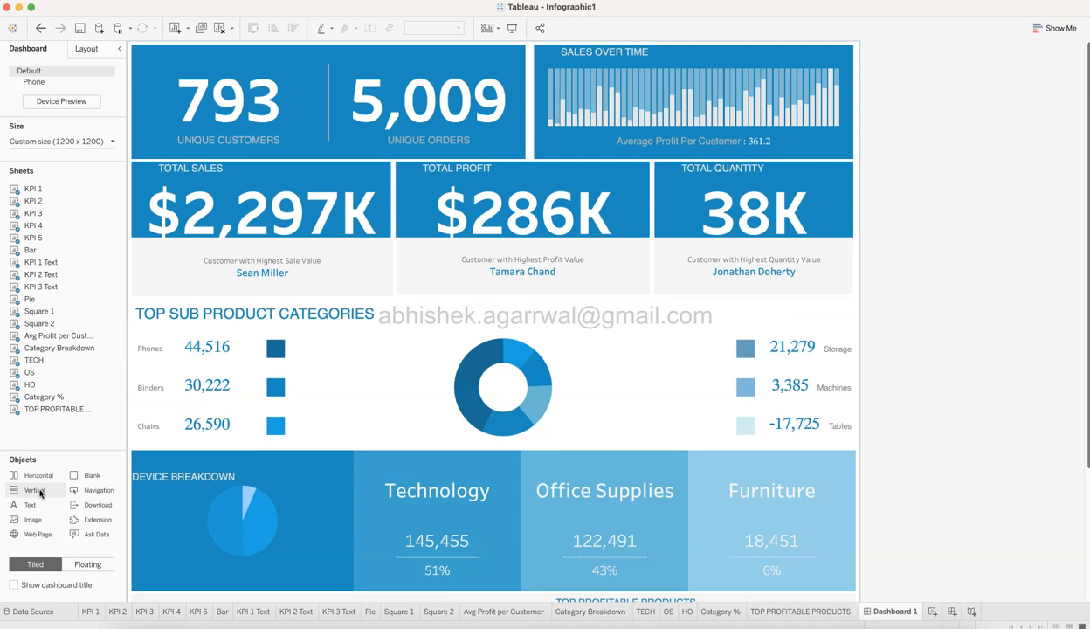
pyautogui.click(43, 482)
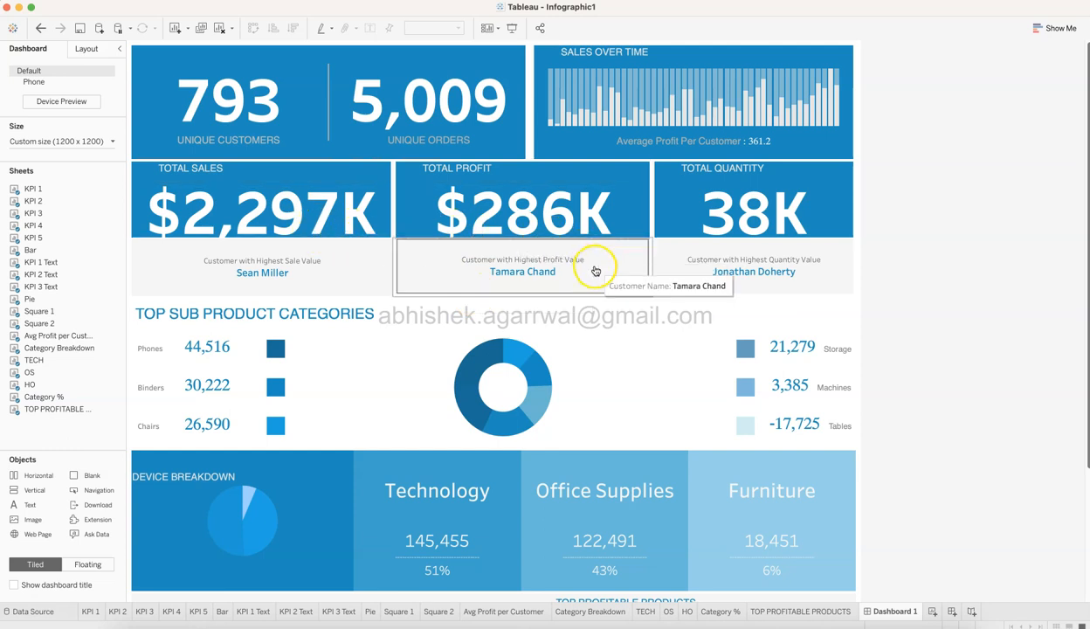
pyautogui.click(351, 287)
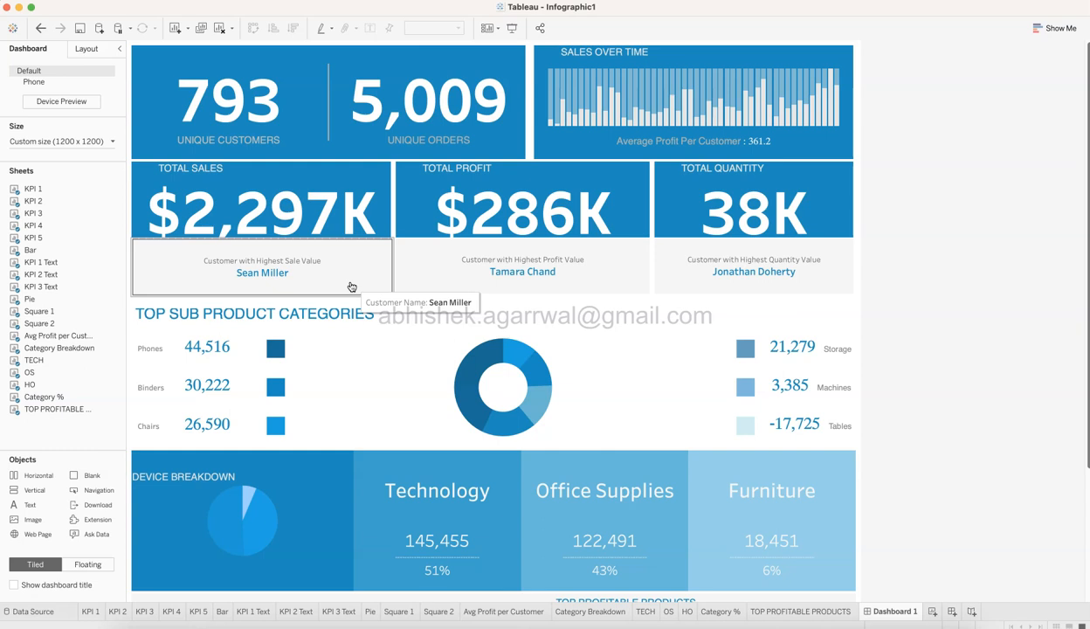
# Examine the layout settings and outer padding of the unique customers tile and expand the Tiled branch of the dashboard's item hierarchy.
pyautogui.click(82, 51)
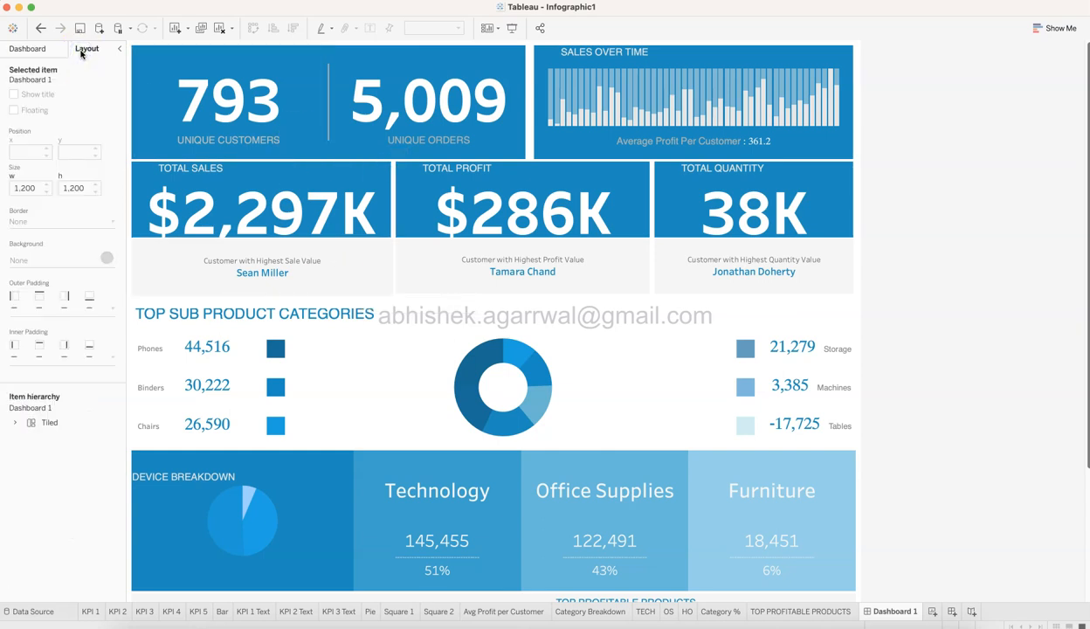
pyautogui.click(257, 67)
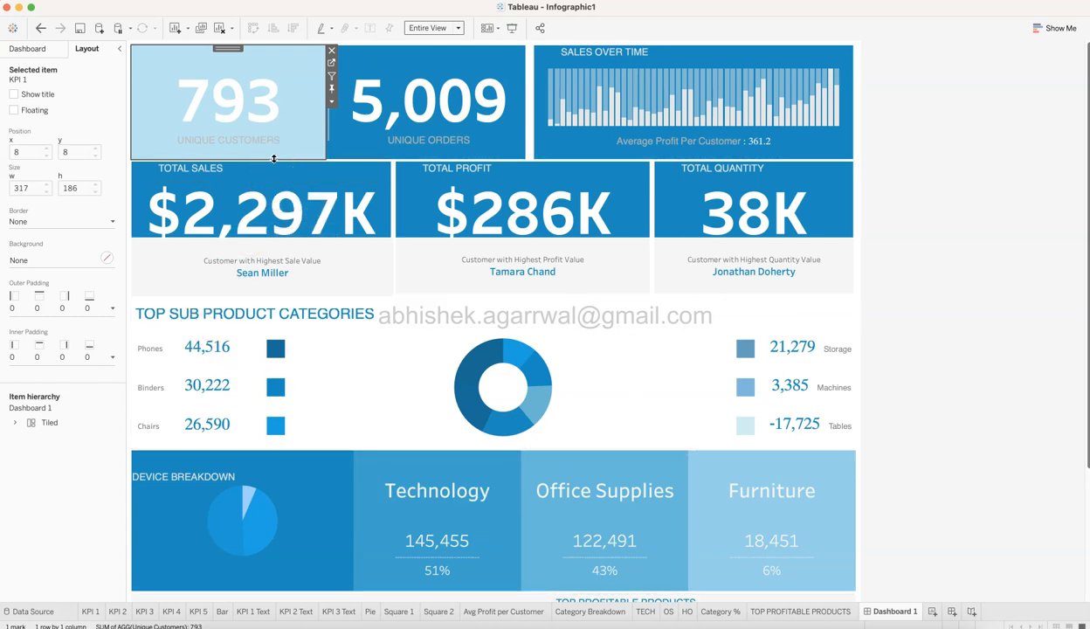
pyautogui.click(110, 310)
pyautogui.click(109, 311)
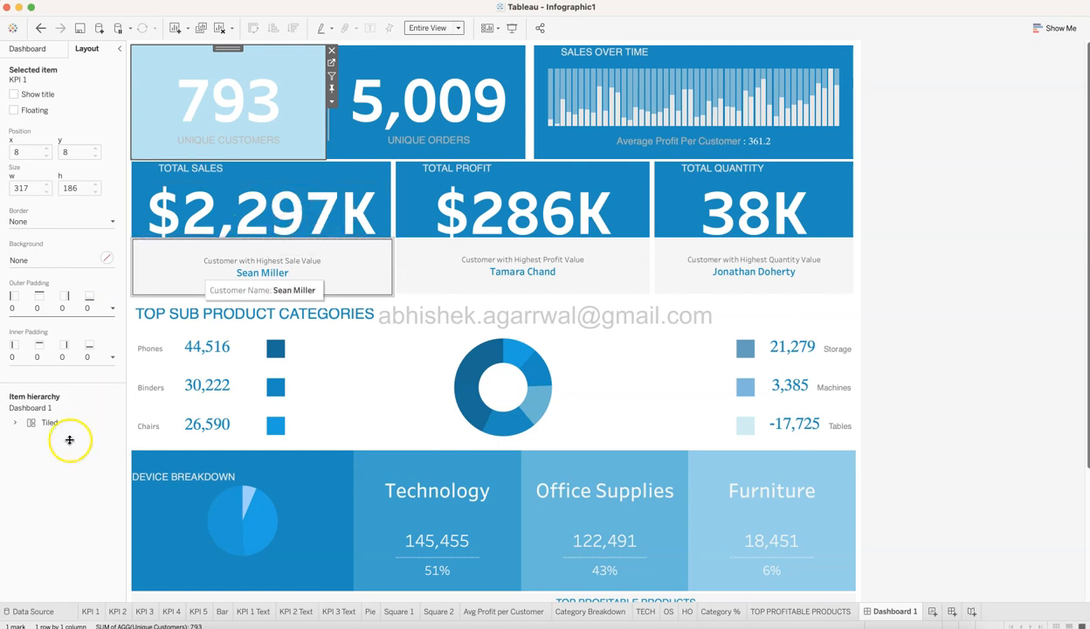
pyautogui.click(15, 423)
pyautogui.click(39, 452)
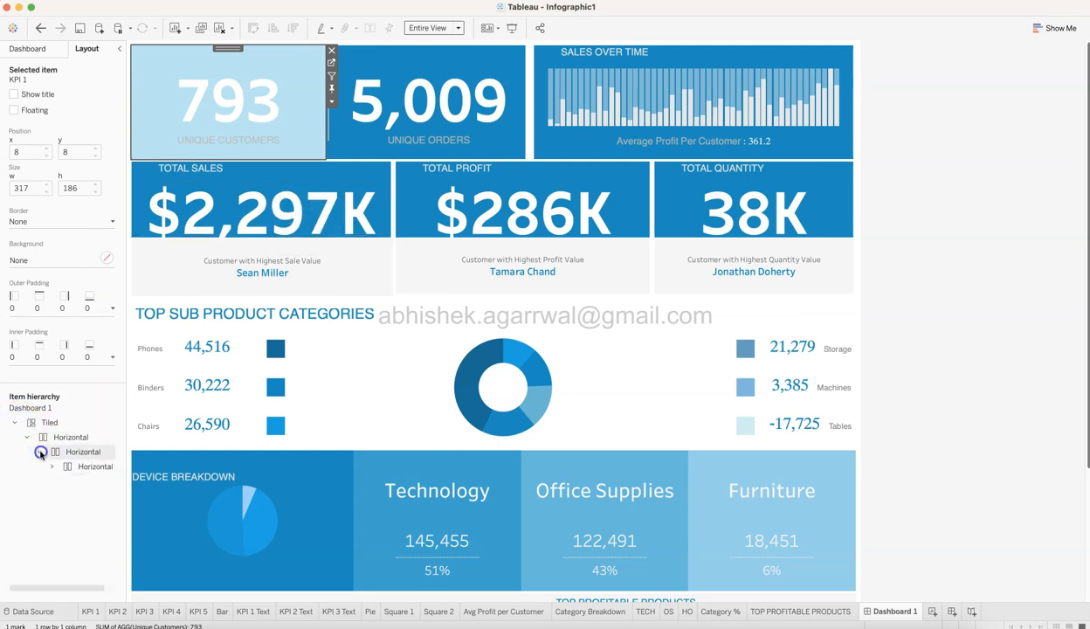
# Examine the background colour of the Blank object that forms the divider between KPI 1 and KPI 2, keeping it.
pyautogui.click(330, 131)
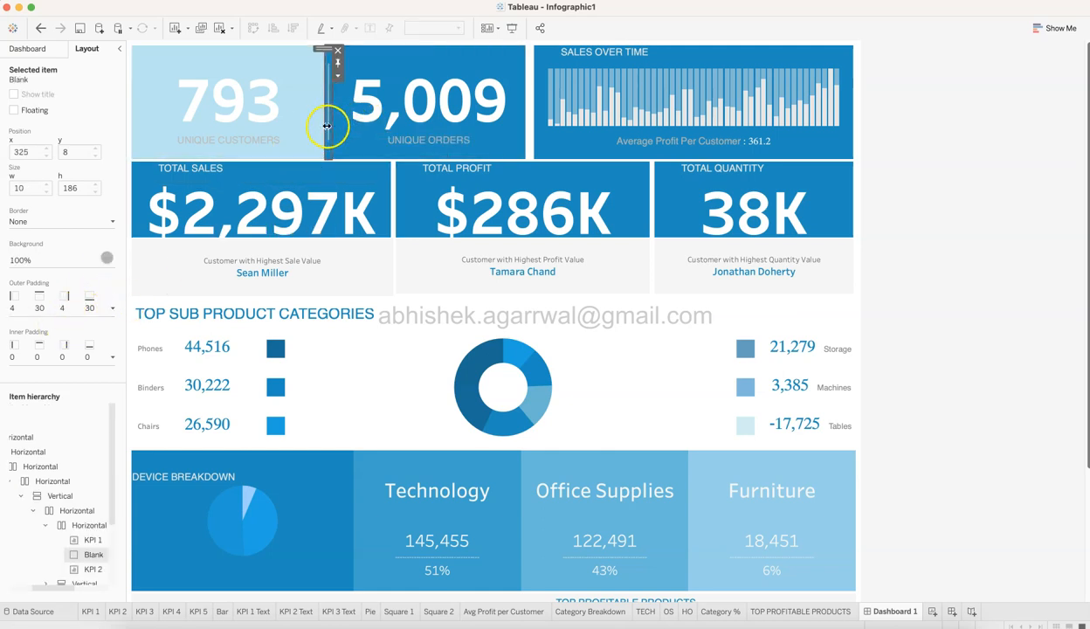
pyautogui.click(106, 258)
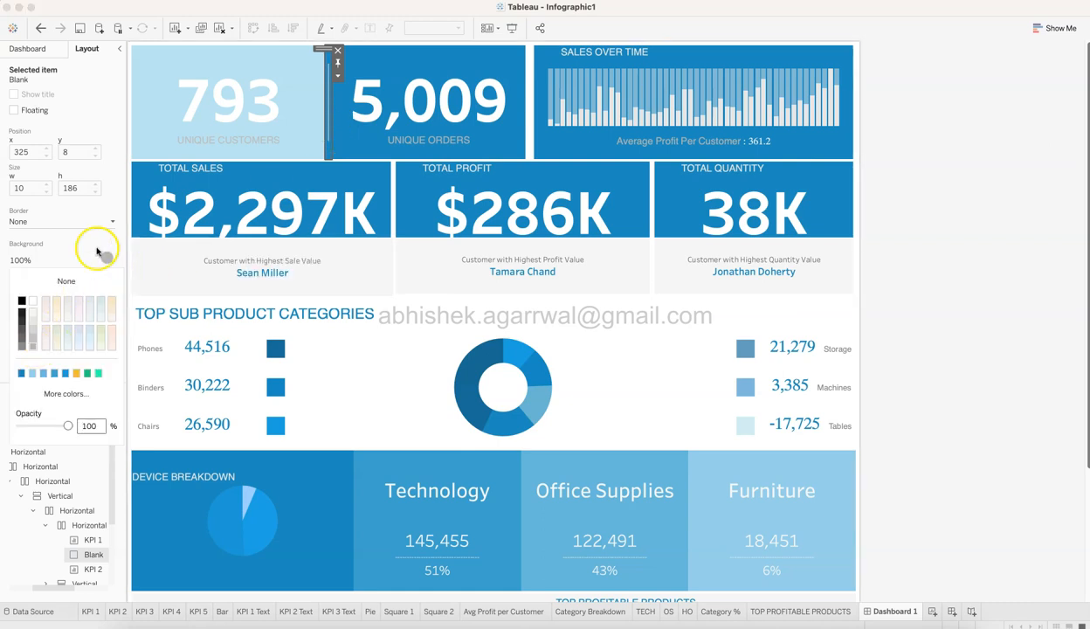
pyautogui.click(118, 200)
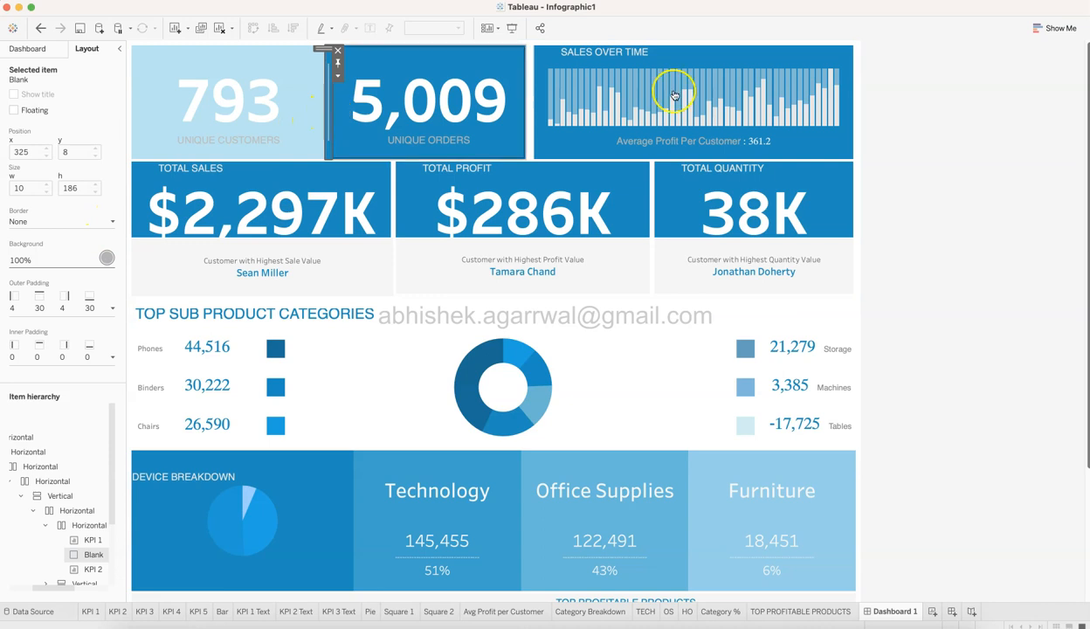
pyautogui.click(873, 161)
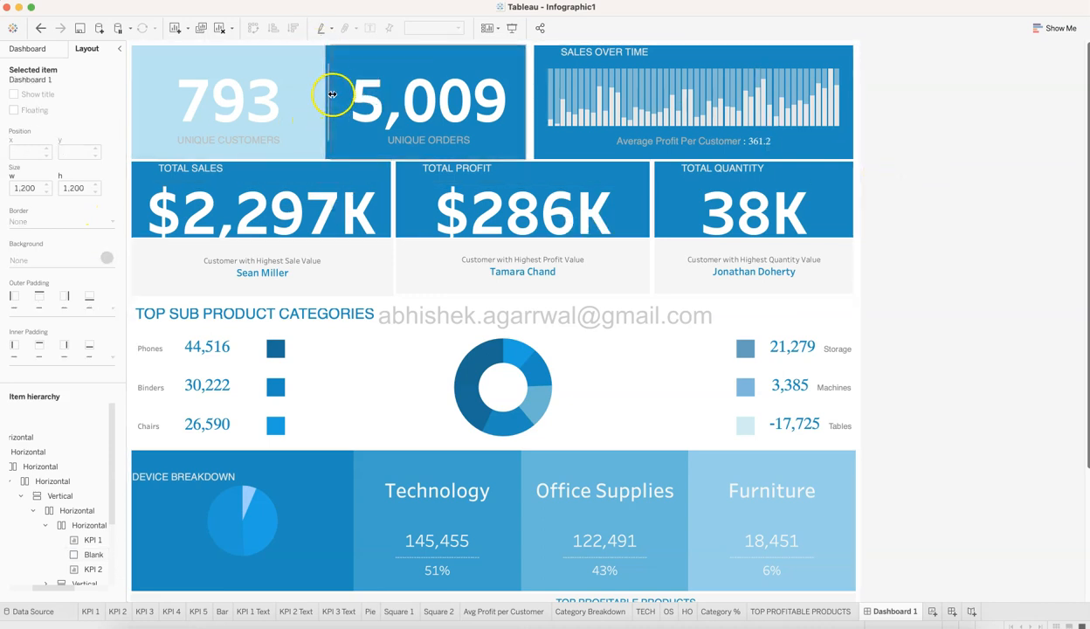
pyautogui.click(285, 120)
pyautogui.click(985, 207)
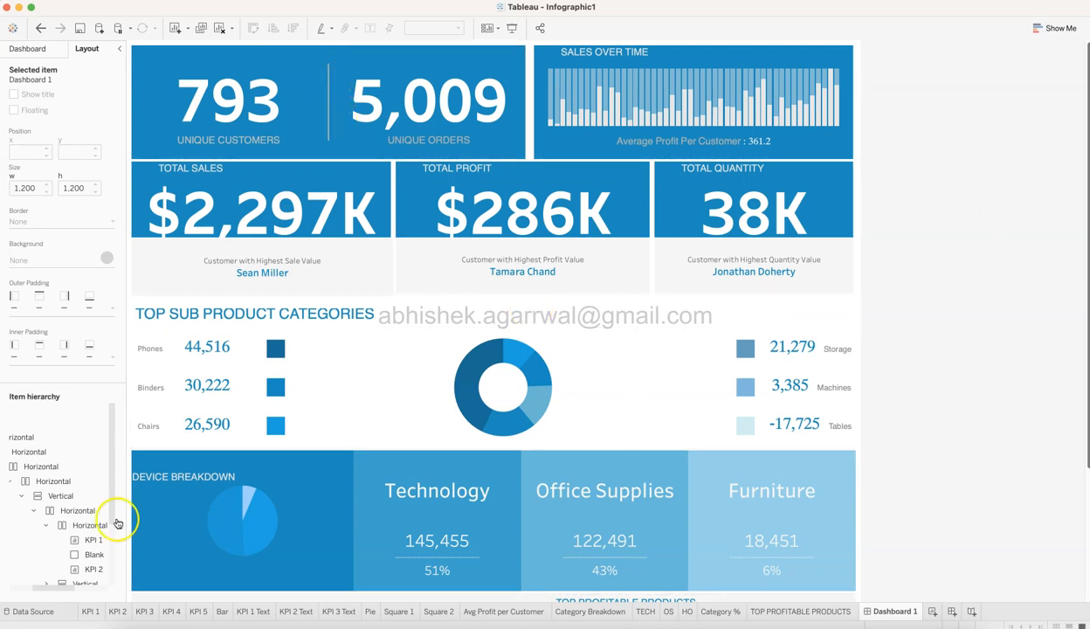
# Select the Blank divider from the item hierarchy and examine its background and per-side outer padding without changing them.
pyautogui.click(94, 554)
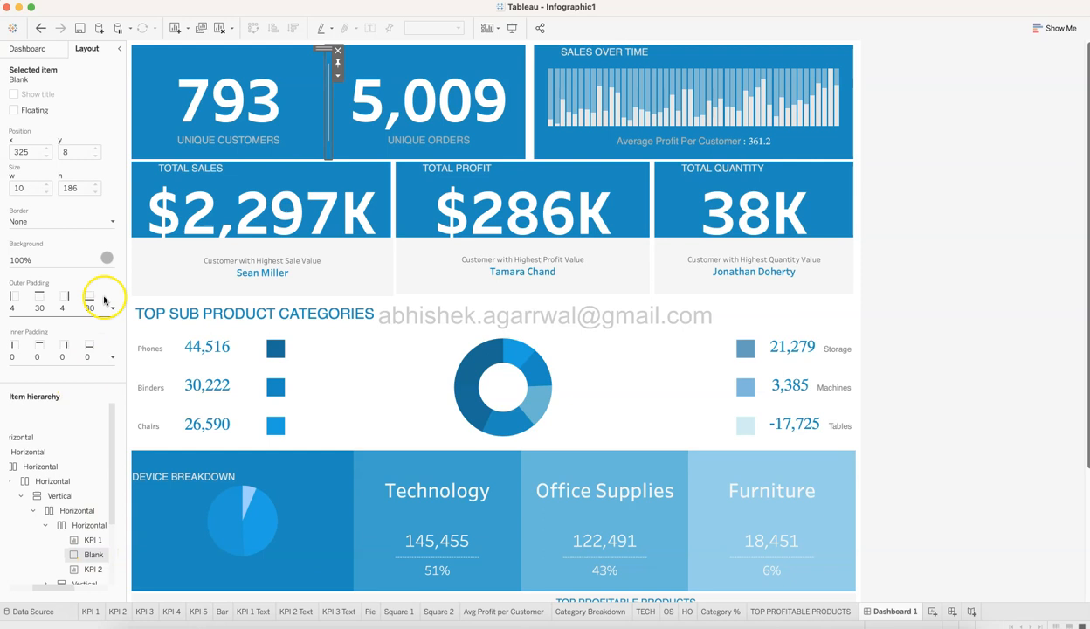
pyautogui.click(108, 259)
pyautogui.click(67, 283)
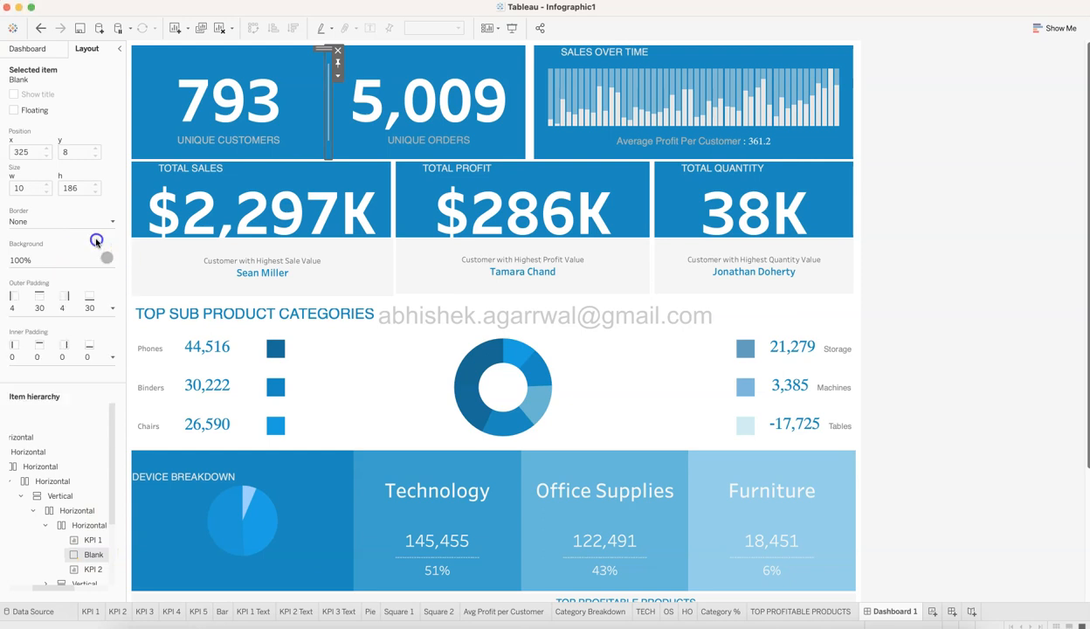
pyautogui.click(114, 310)
pyautogui.click(112, 312)
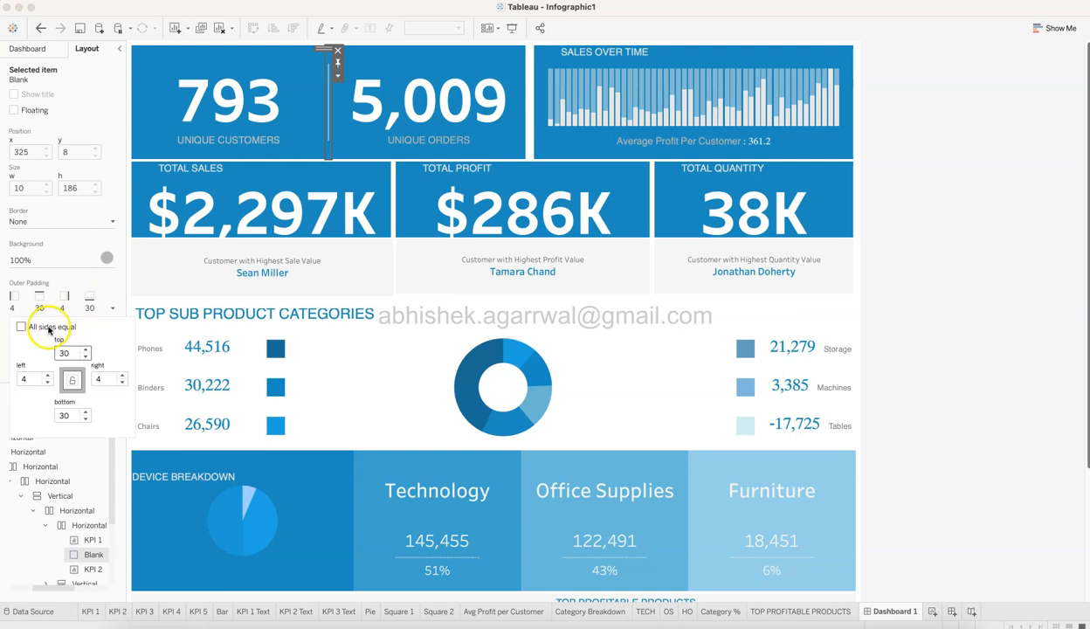
pyautogui.click(42, 381)
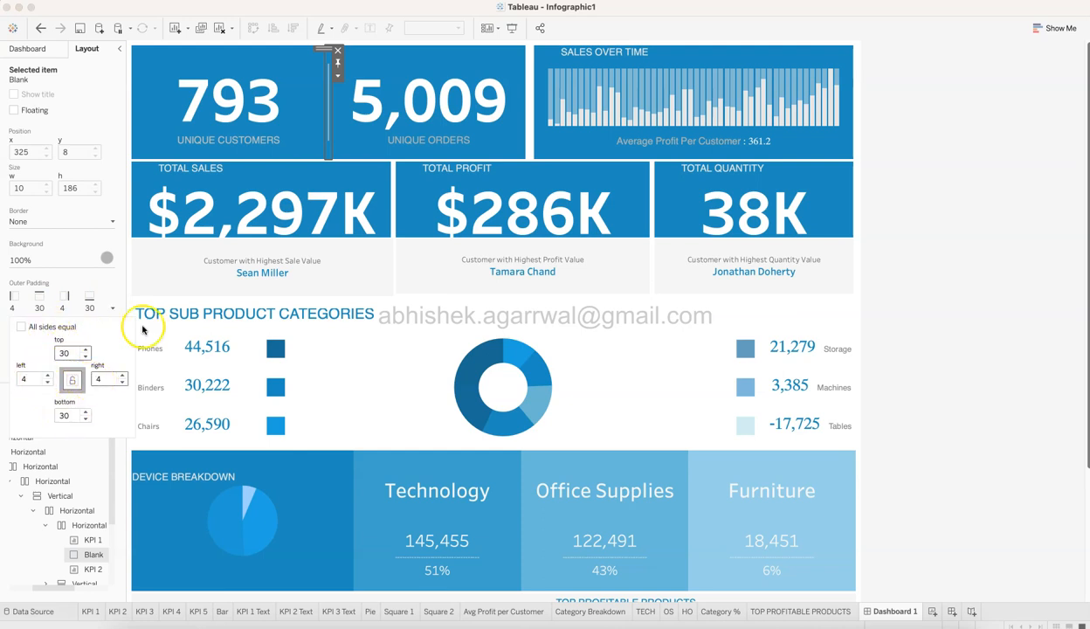
# Open the width setting of the Blank divider, leave it unchanged and deselect the divider.
pyautogui.click(337, 79)
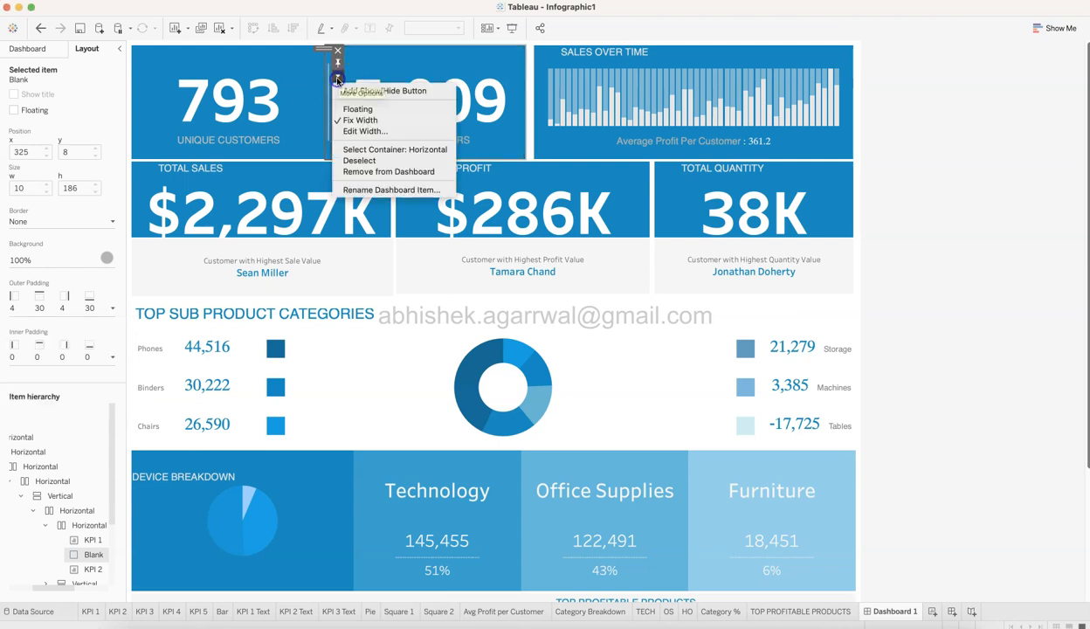
pyautogui.click(360, 132)
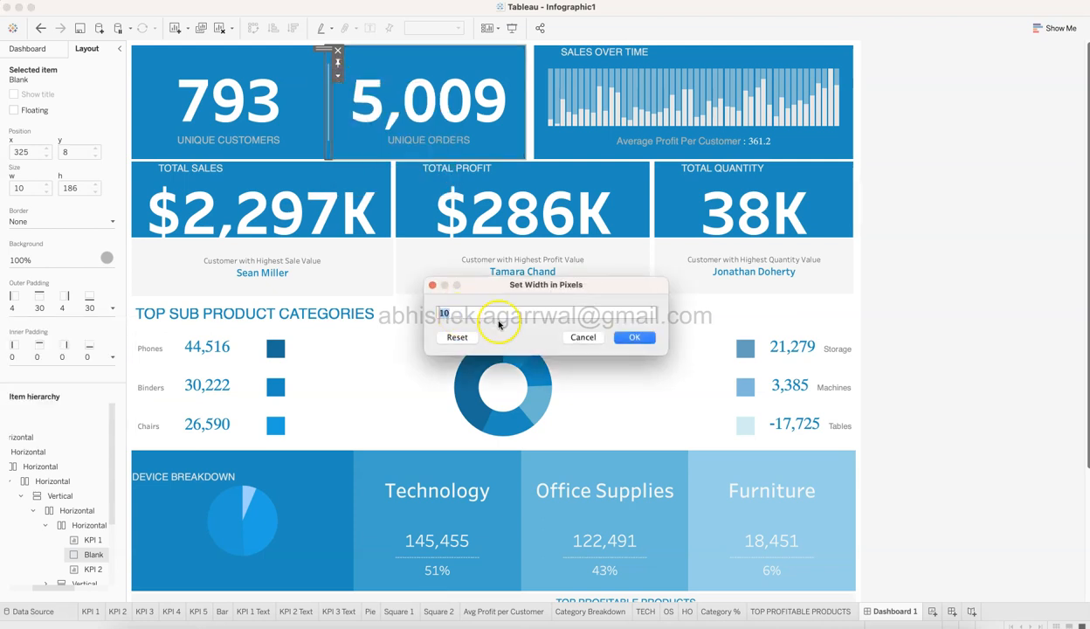
pyautogui.click(583, 337)
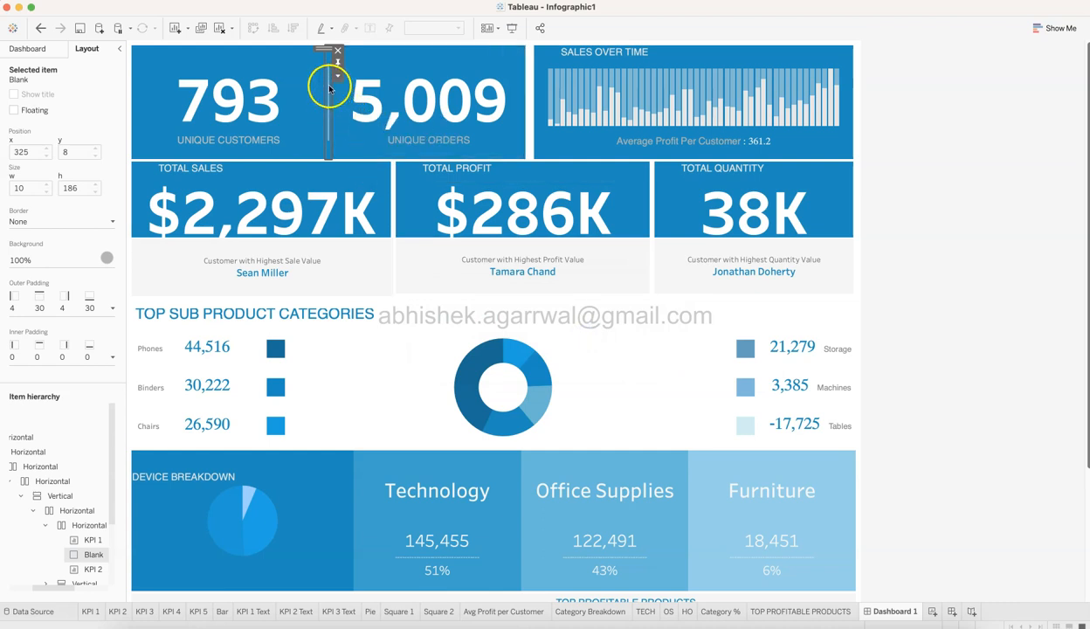
pyautogui.click(934, 188)
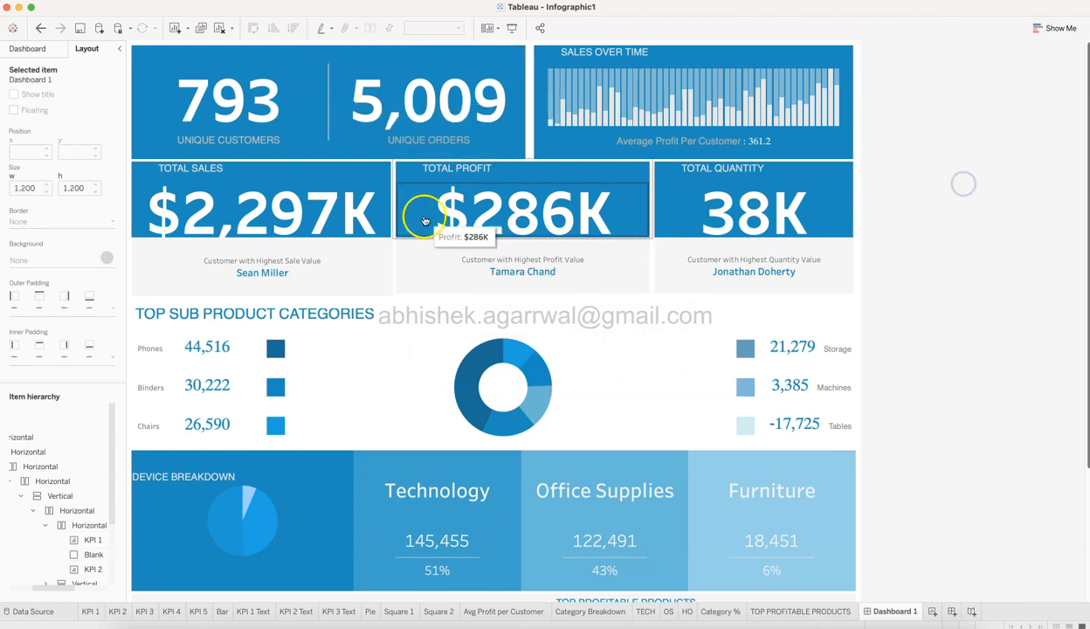
# Examine the layout settings of the KPI 2 tile, the Bar chart and the Avg Profit per Customer sheet.
pyautogui.click(423, 66)
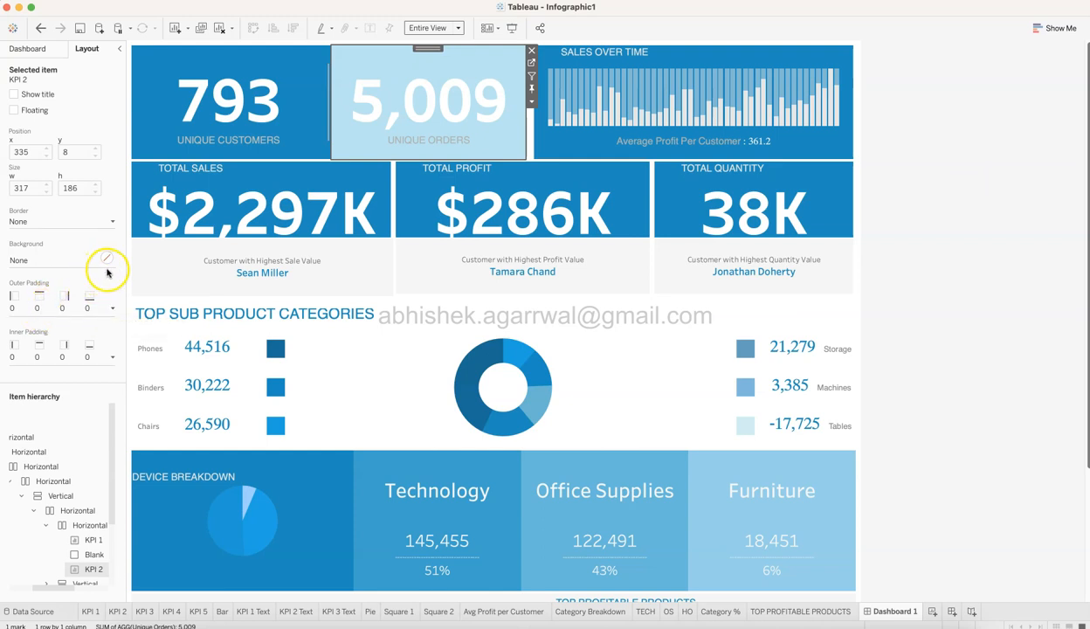
pyautogui.click(989, 224)
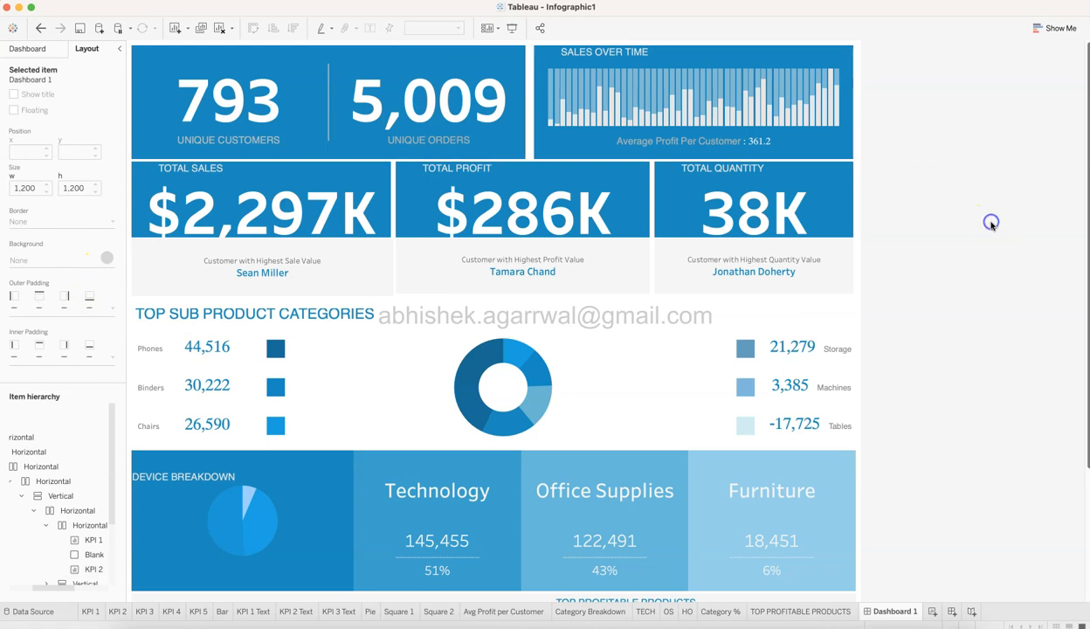
pyautogui.click(729, 52)
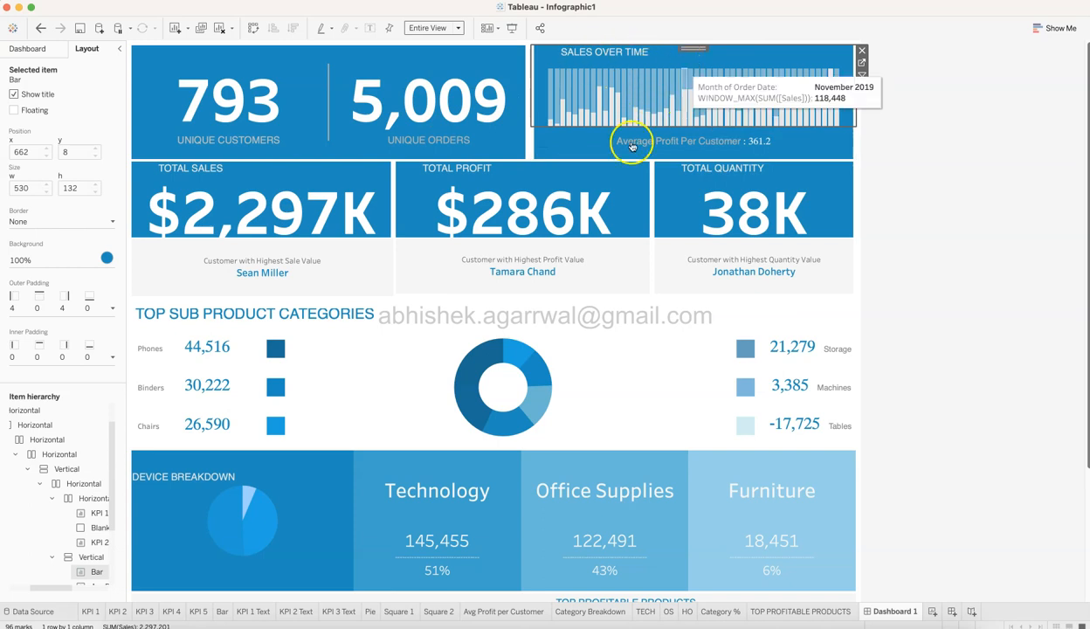
pyautogui.click(598, 149)
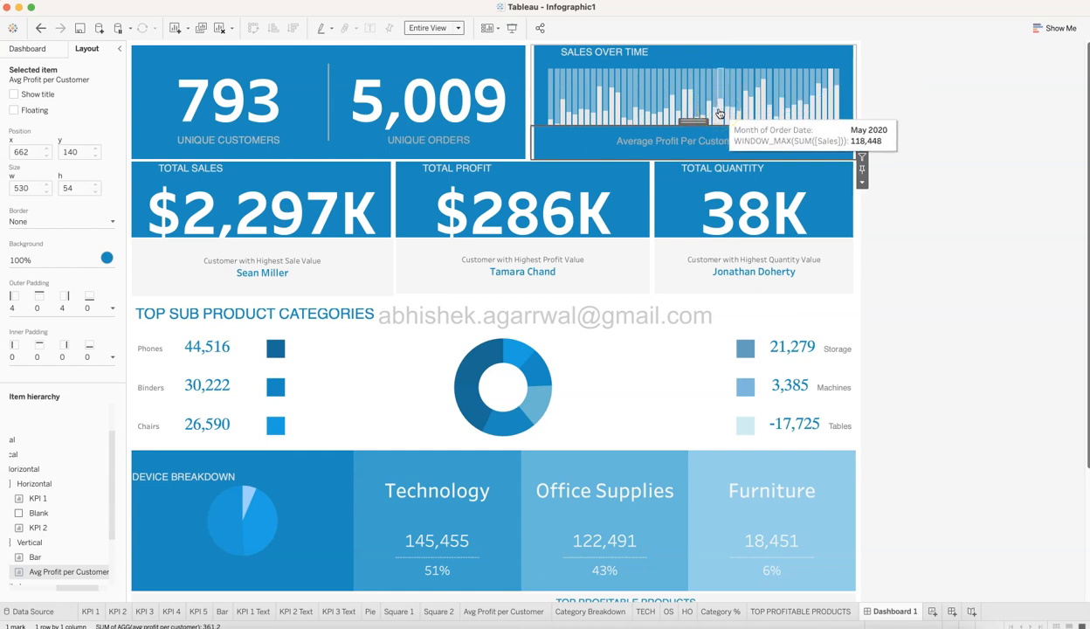
pyautogui.click(695, 53)
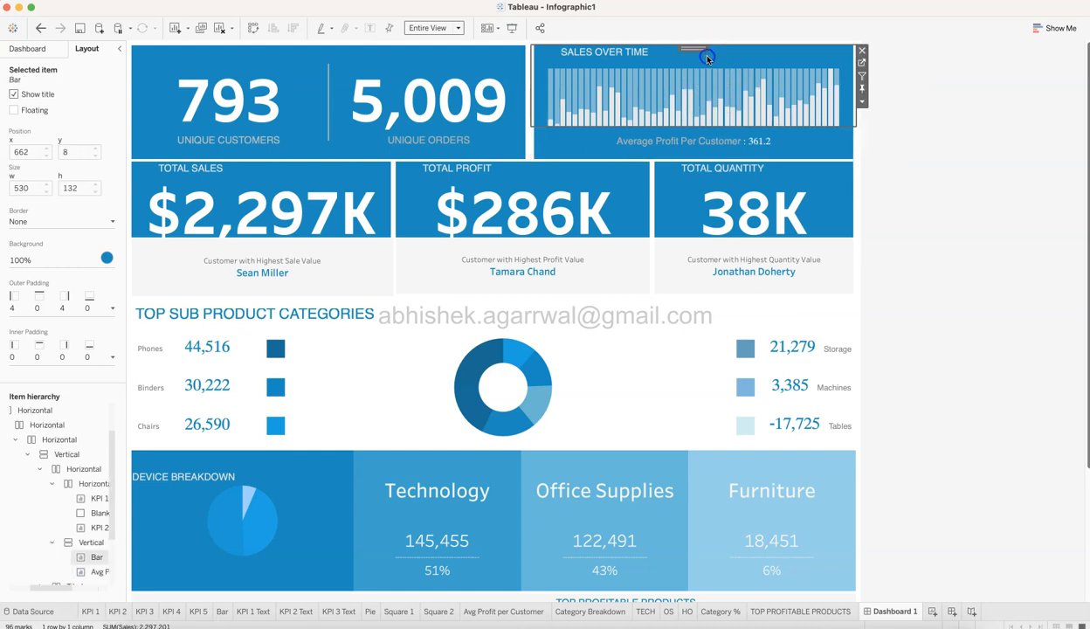
# Return to the dashboard's sheet list and point out the Bar and Avg Profit per Customer sheets used in the sales-over-time block.
pyautogui.click(35, 48)
pyautogui.moveTo(38, 251)
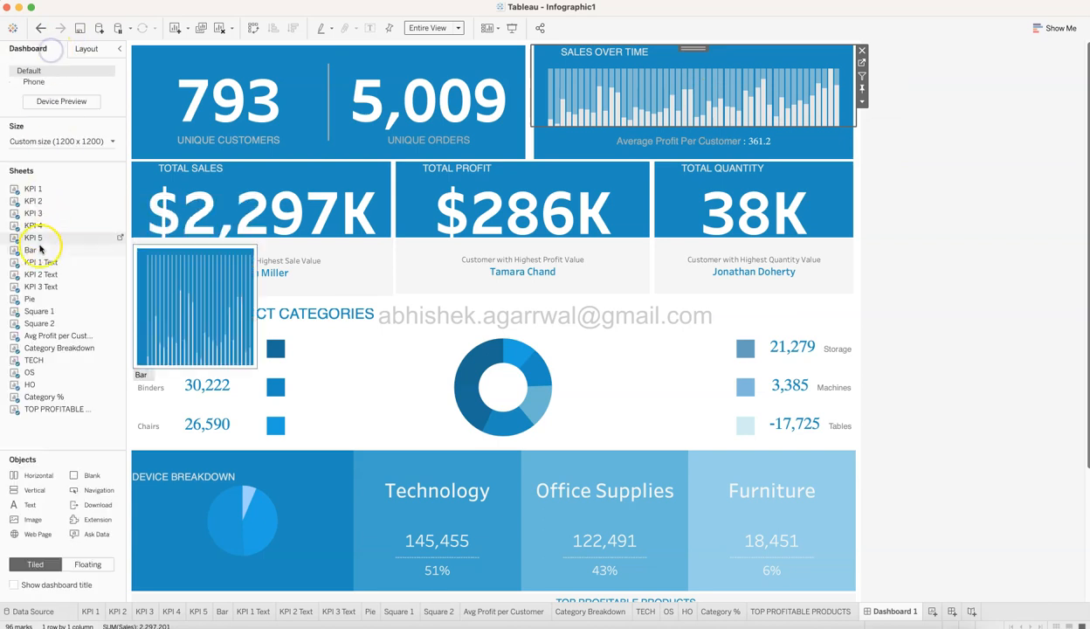
pyautogui.click(601, 152)
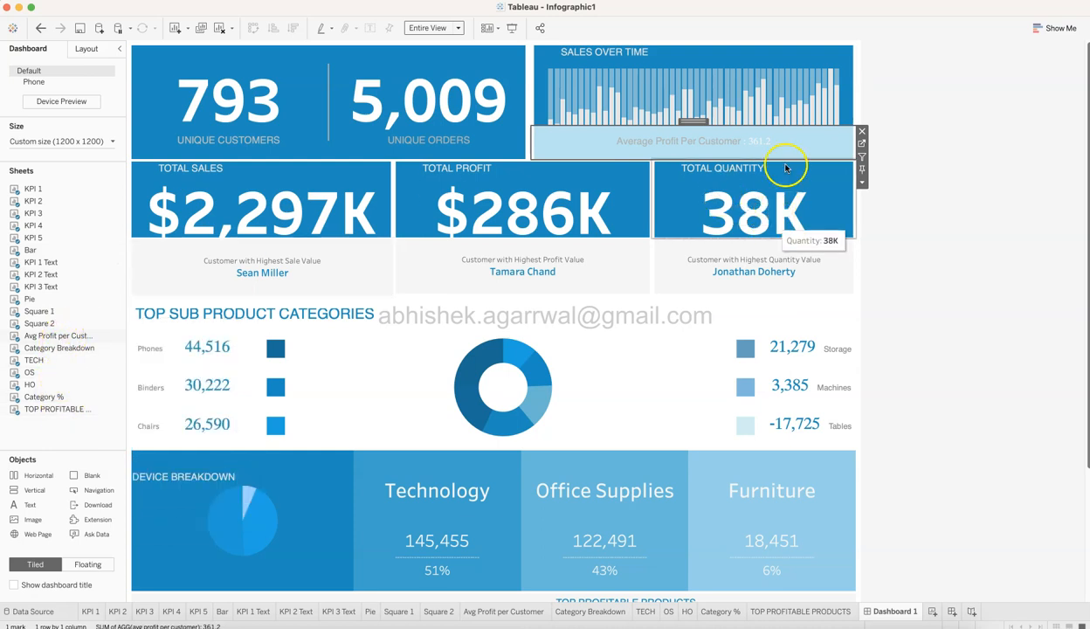
pyautogui.click(1031, 144)
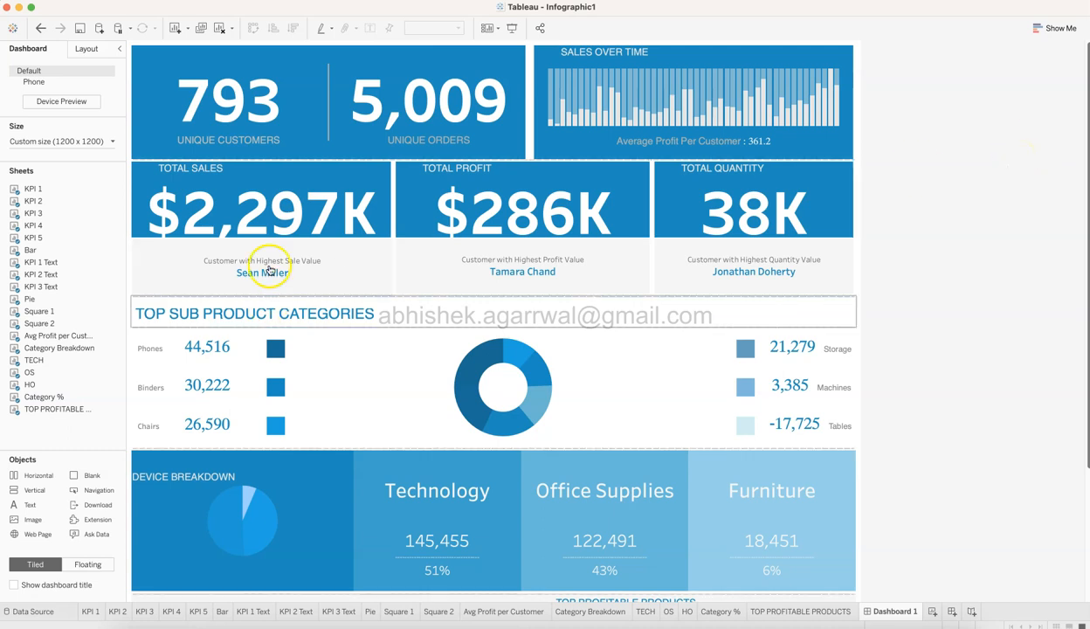
# Select the container around the Total Sales tile and the parent container holding all three total tiles to show their nesting.
pyautogui.click(286, 171)
pyautogui.doubleClick(263, 156)
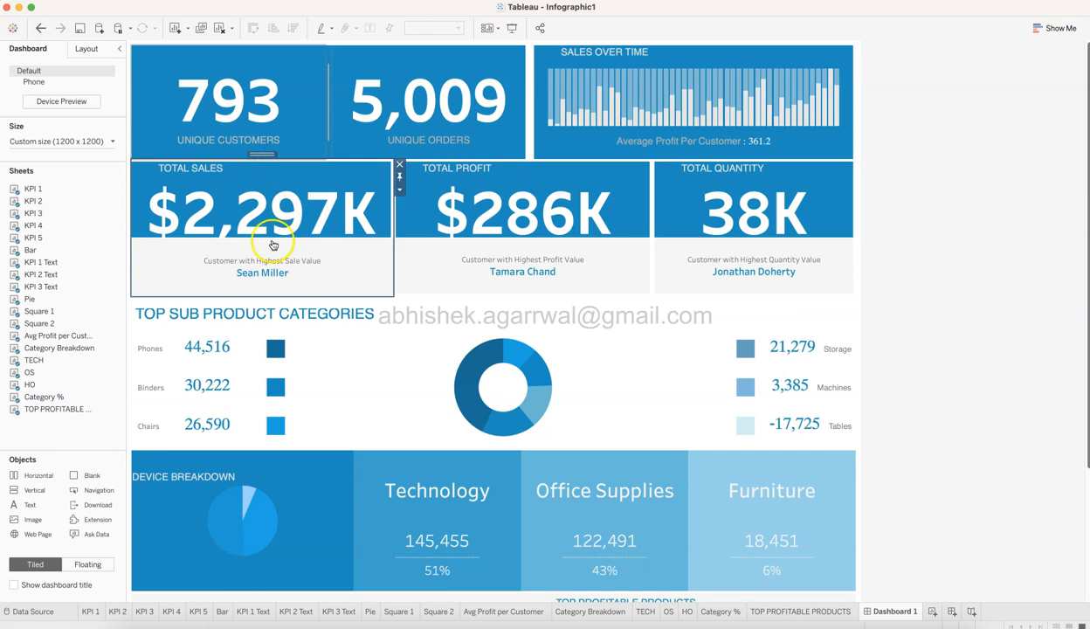
pyautogui.doubleClick(264, 155)
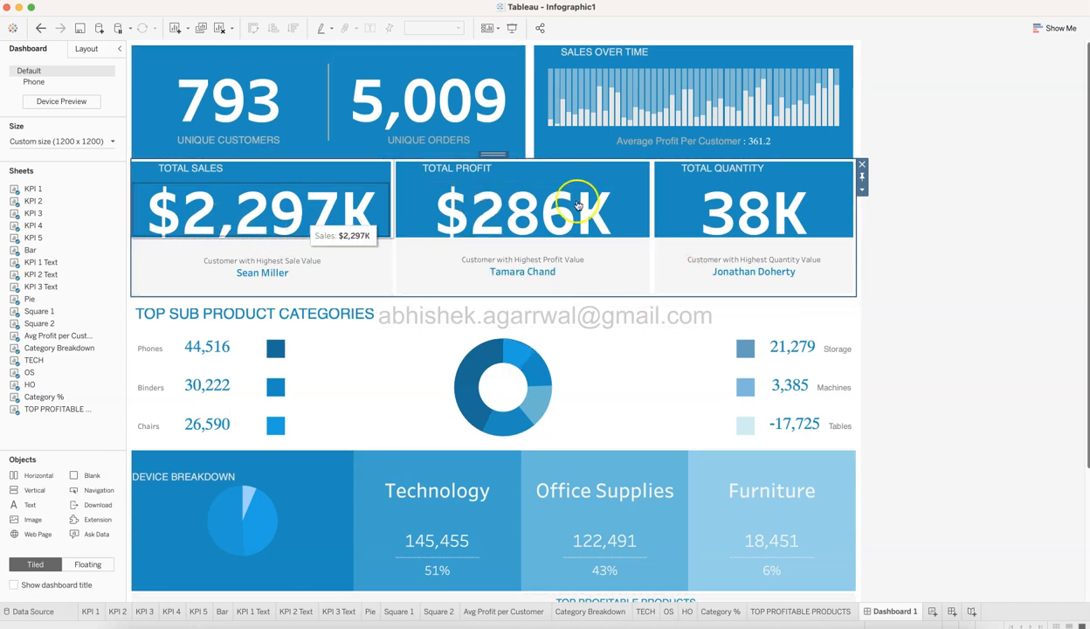
# Go through the sheets stacked in the Total Sales, Total Profit and Total Quantity containers, selecting each KPI value and its customer text.
pyautogui.click(346, 174)
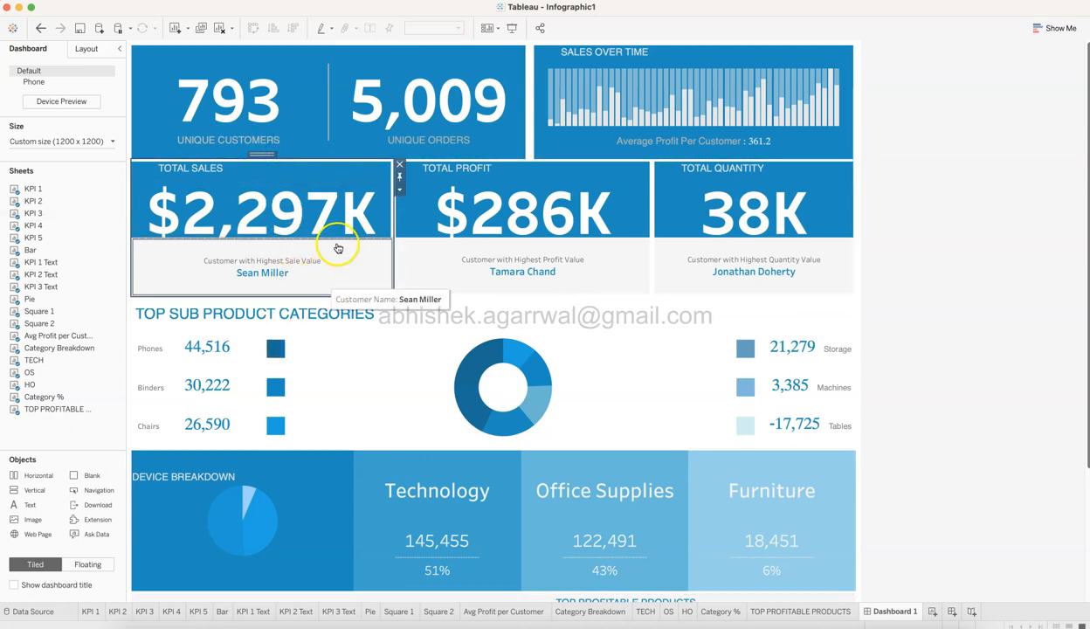
pyautogui.click(318, 175)
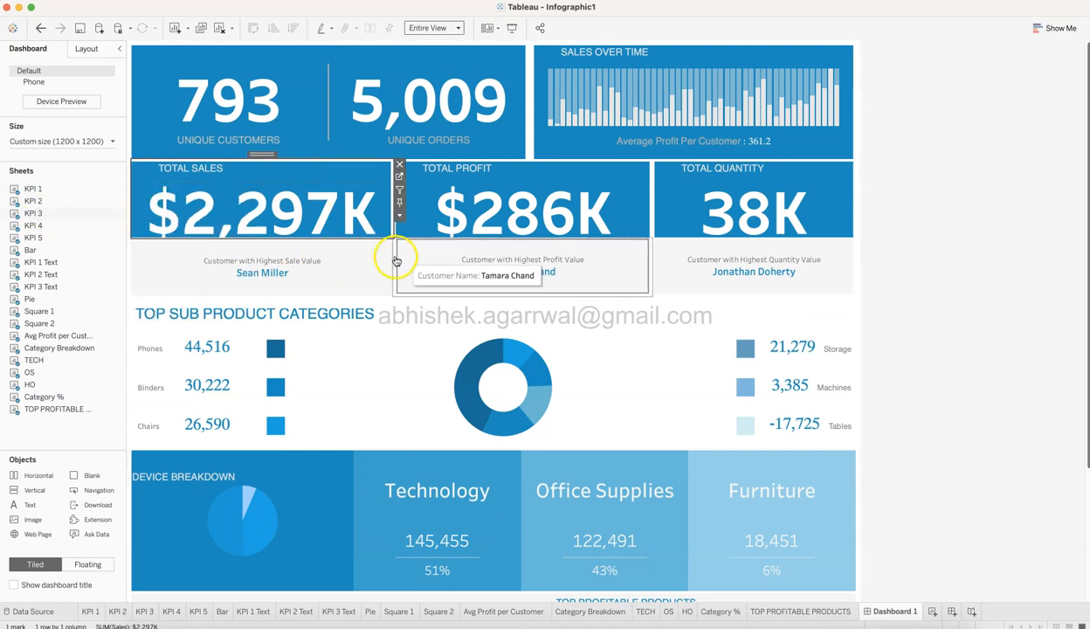
pyautogui.click(358, 265)
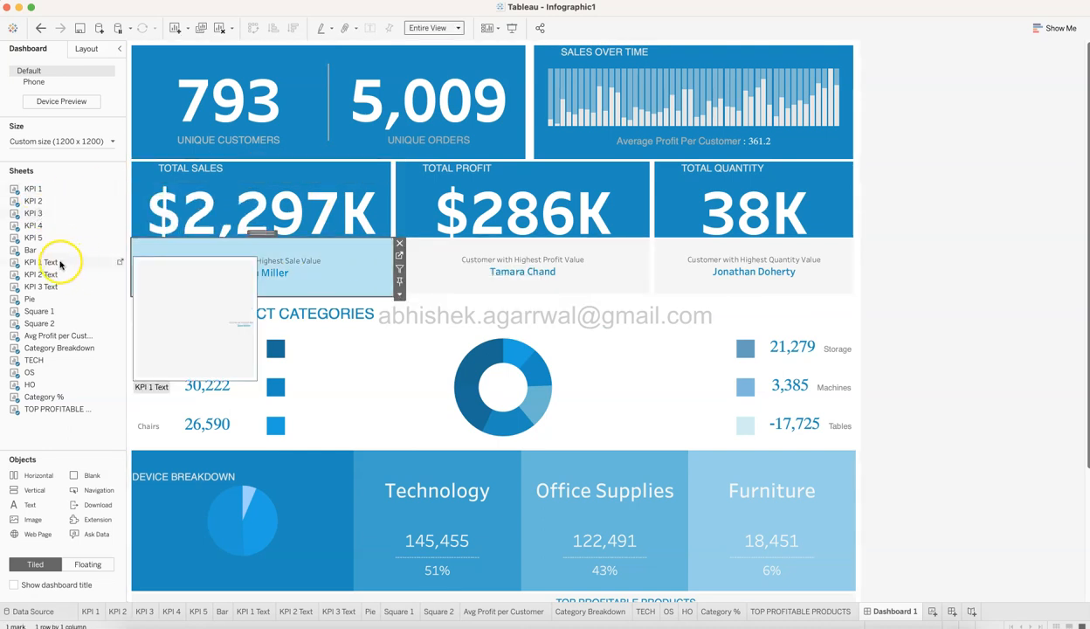
pyautogui.click(538, 177)
pyautogui.click(626, 266)
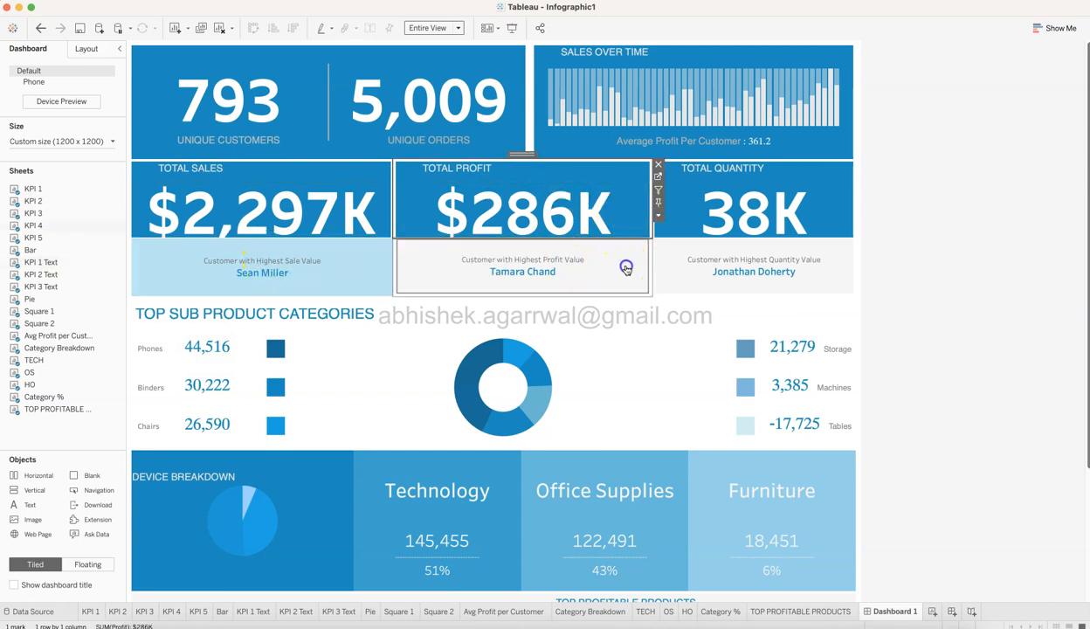
pyautogui.click(738, 214)
pyautogui.click(806, 270)
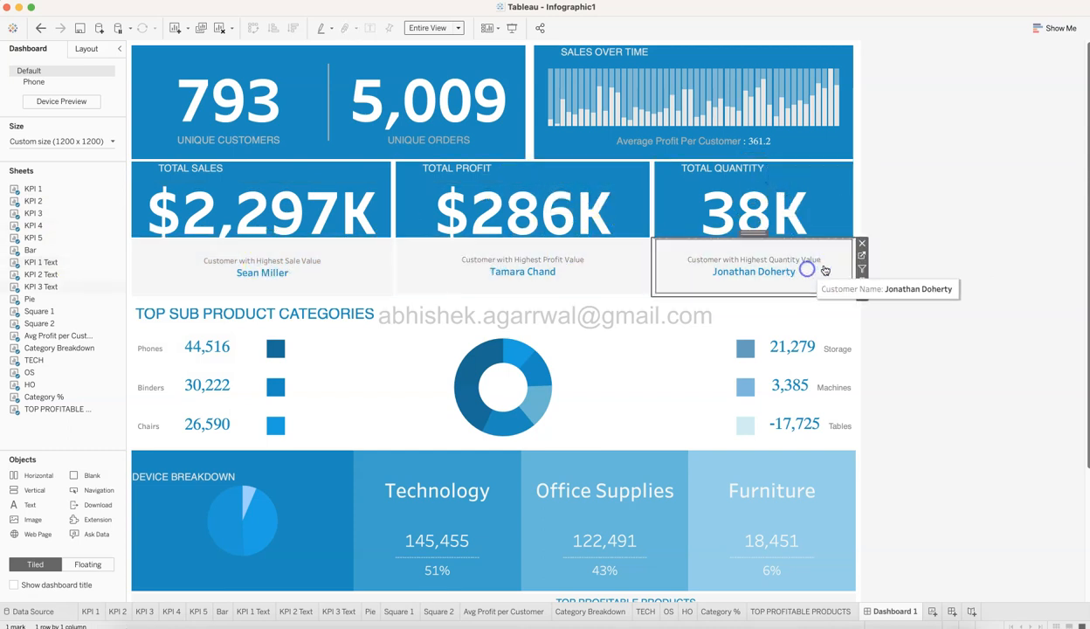
# Select the Top Sub Product Categories title, the sheet with the Storage, Machines and Tables squares, and that sheet's parent container to show the section's structure.
pyautogui.click(1000, 262)
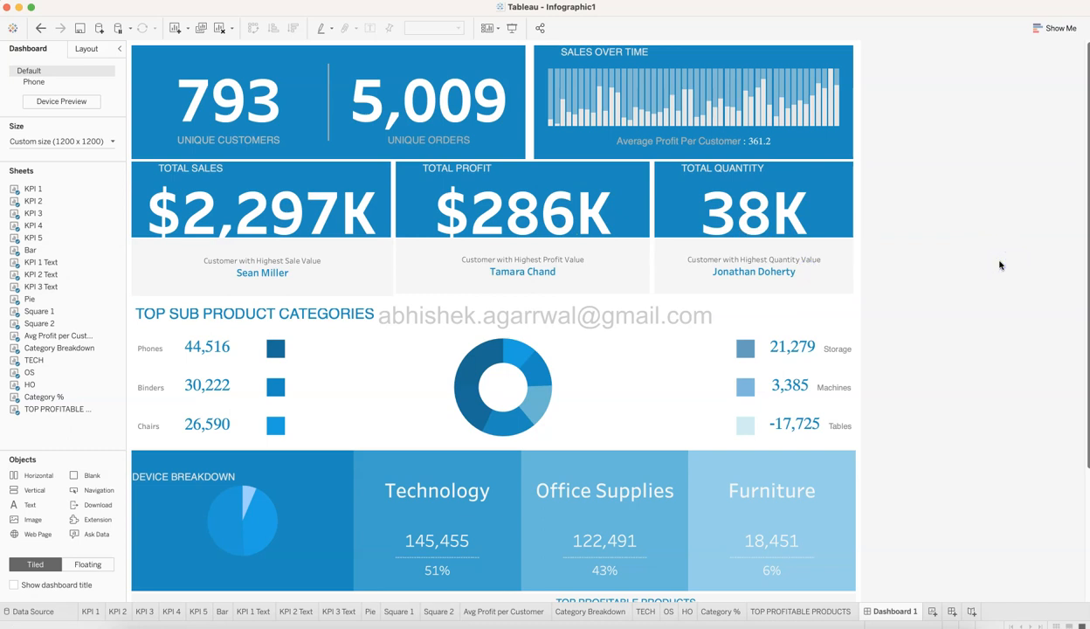
pyautogui.click(343, 314)
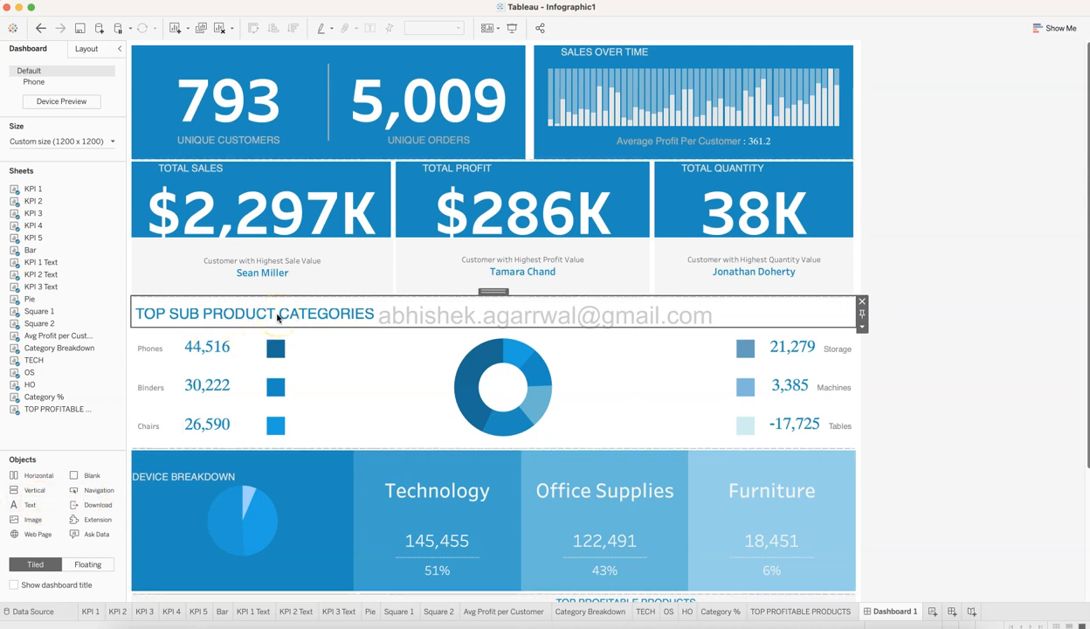
pyautogui.moveTo(194, 389)
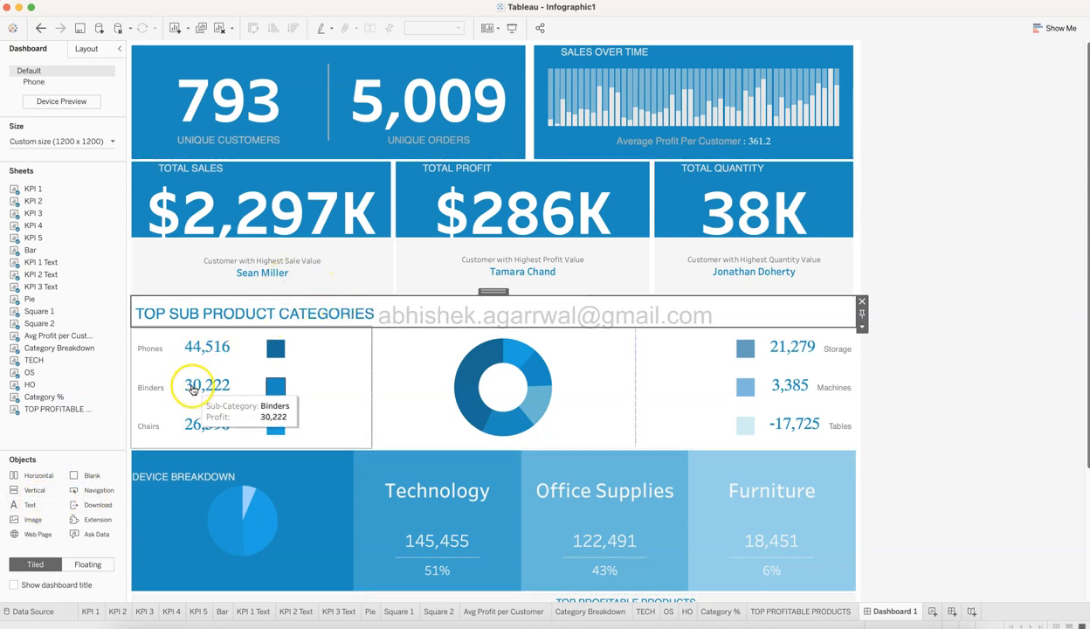
pyautogui.moveTo(738, 387)
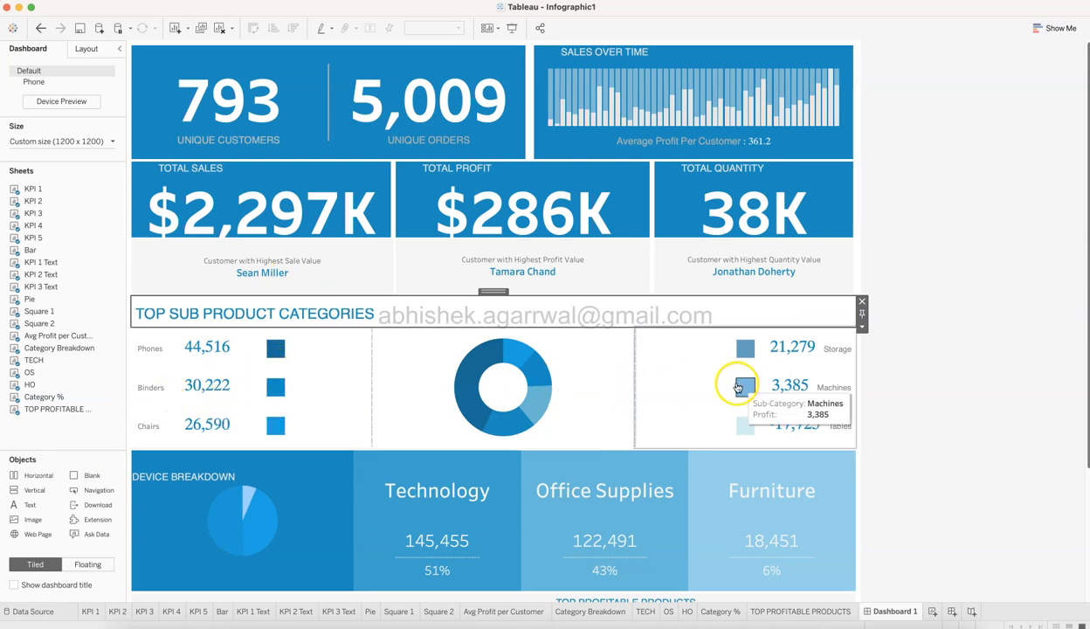
pyautogui.click(677, 378)
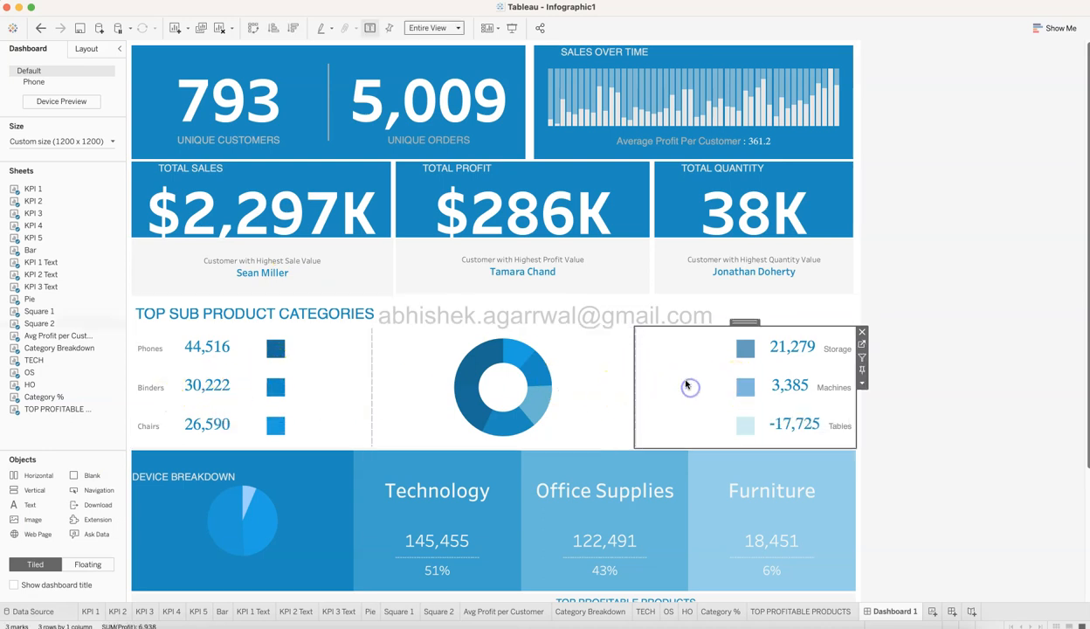
pyautogui.doubleClick(745, 322)
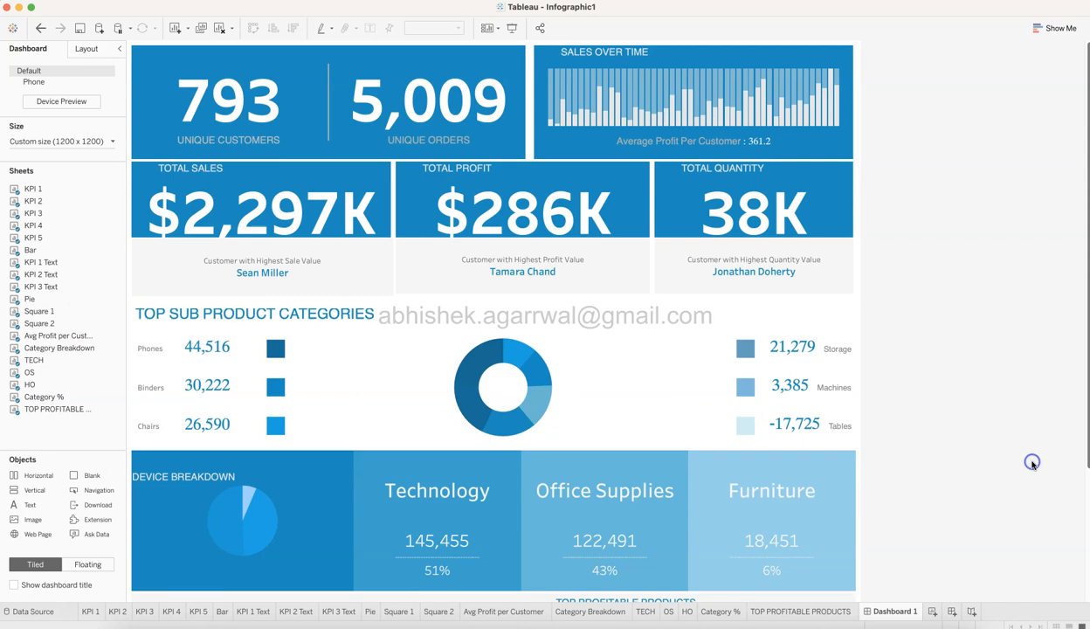
# Point out the Category Breakdown, TECH, OS and HO sheets that make up the device breakdown row, matching HO to the Furniture tile.
pyautogui.scroll(-5, 1033, 464)
pyautogui.click(312, 397)
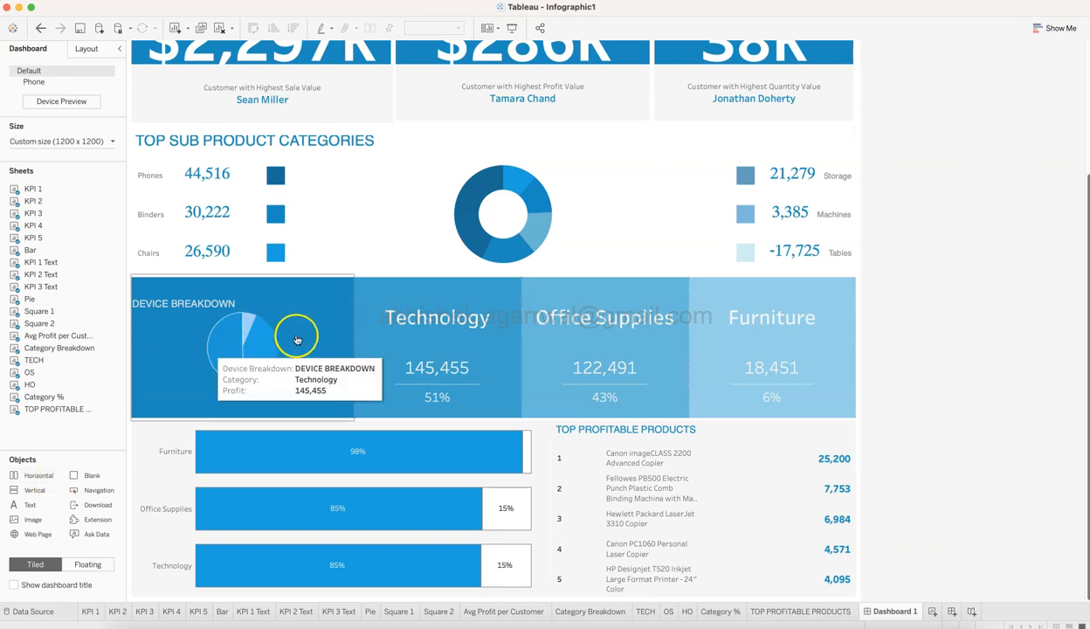
pyautogui.moveTo(66, 343)
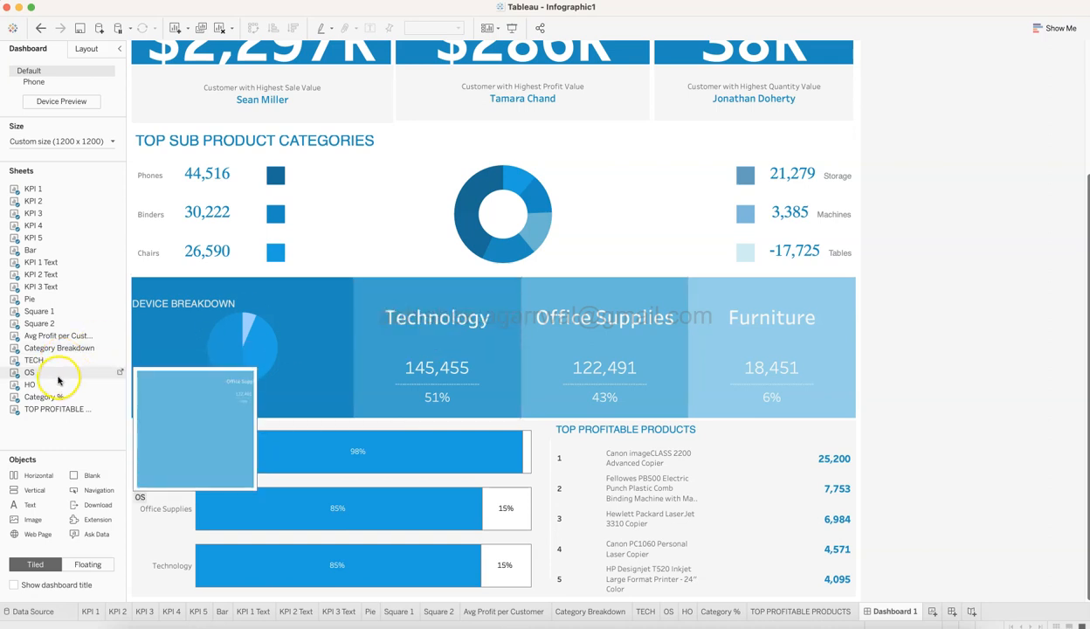
pyautogui.moveTo(567, 367)
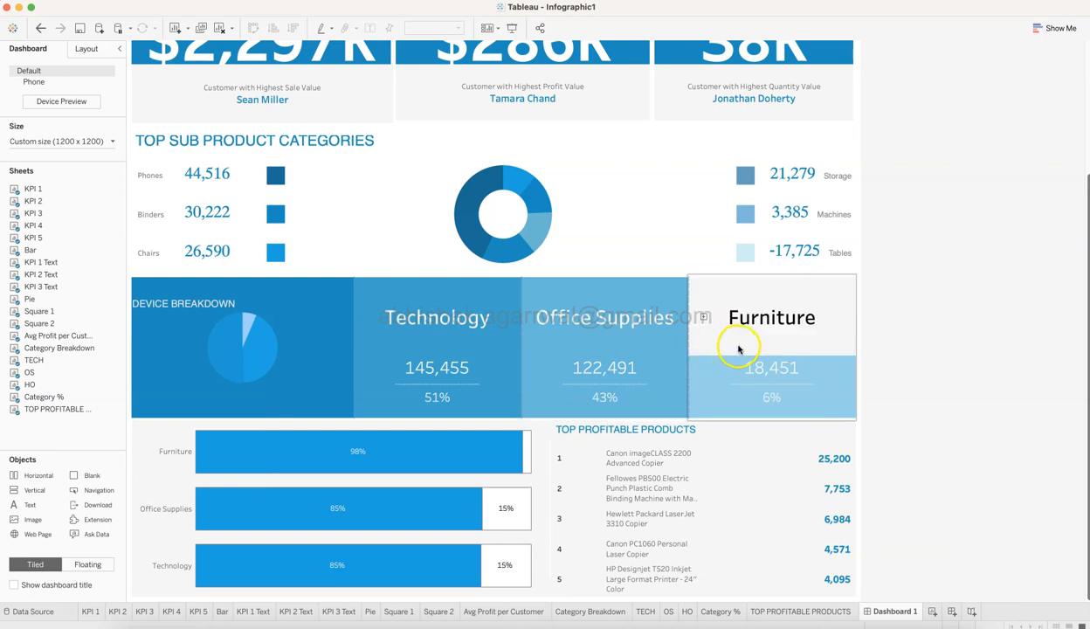
pyautogui.click(56, 384)
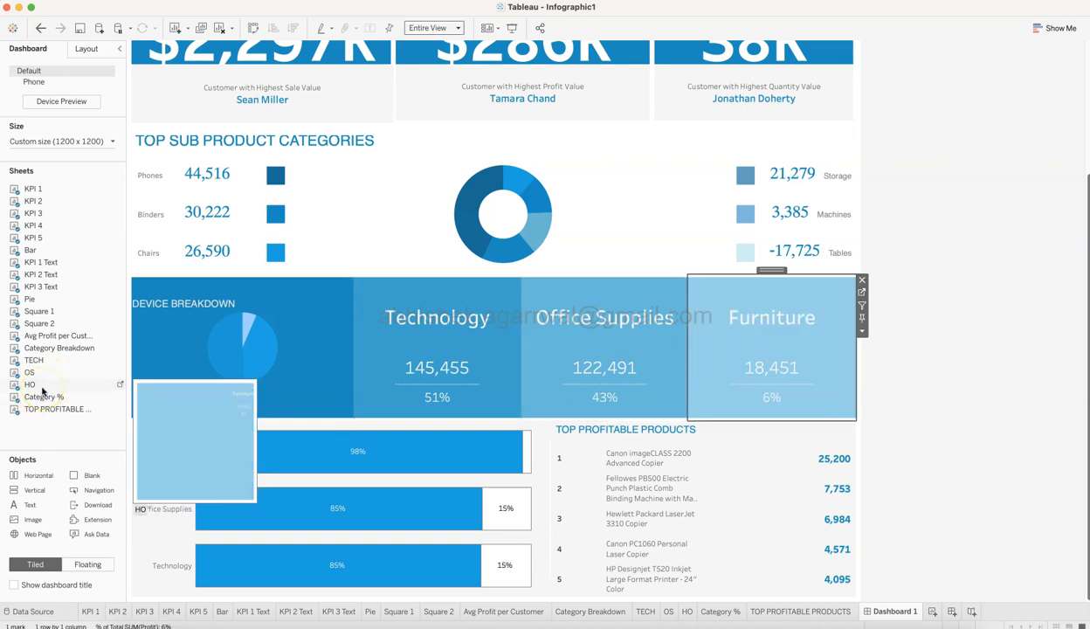
pyautogui.click(45, 387)
pyautogui.moveTo(46, 389); pyautogui.dragTo(1028, 425)
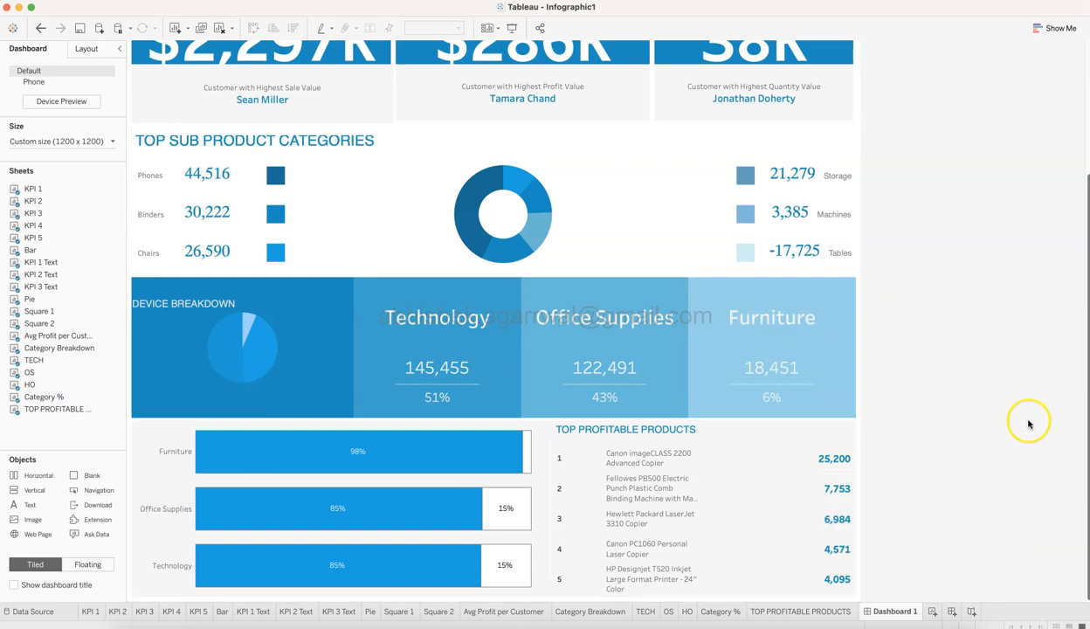
# Examine the outer padding and layout settings of the Category Breakdown, TECH, OS and HO tiles in the device breakdown row.
pyautogui.click(308, 318)
pyautogui.click(89, 49)
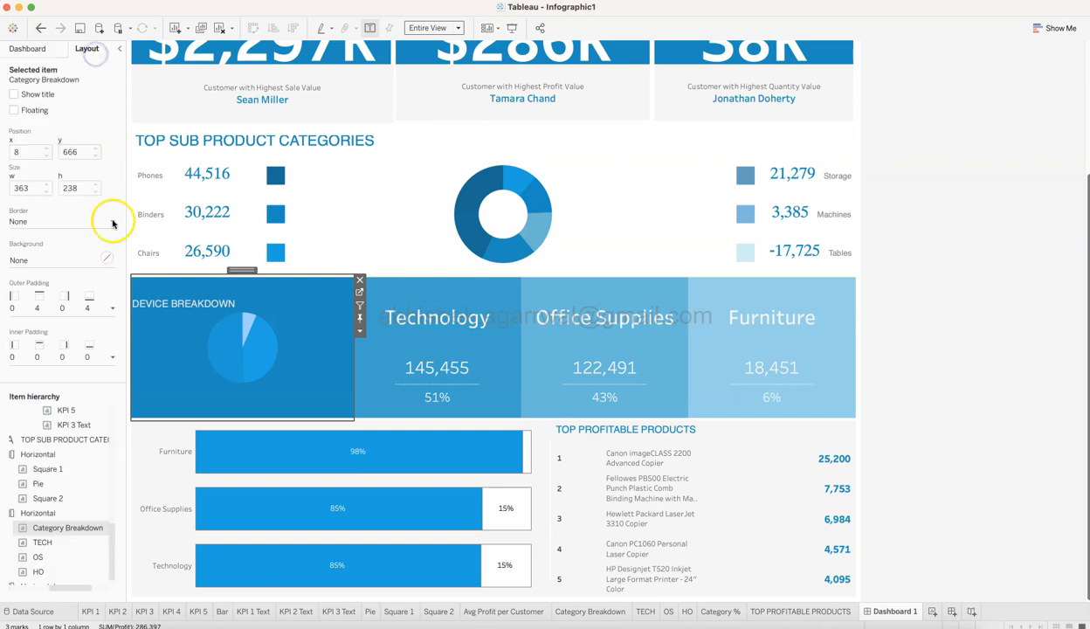
pyautogui.click(110, 310)
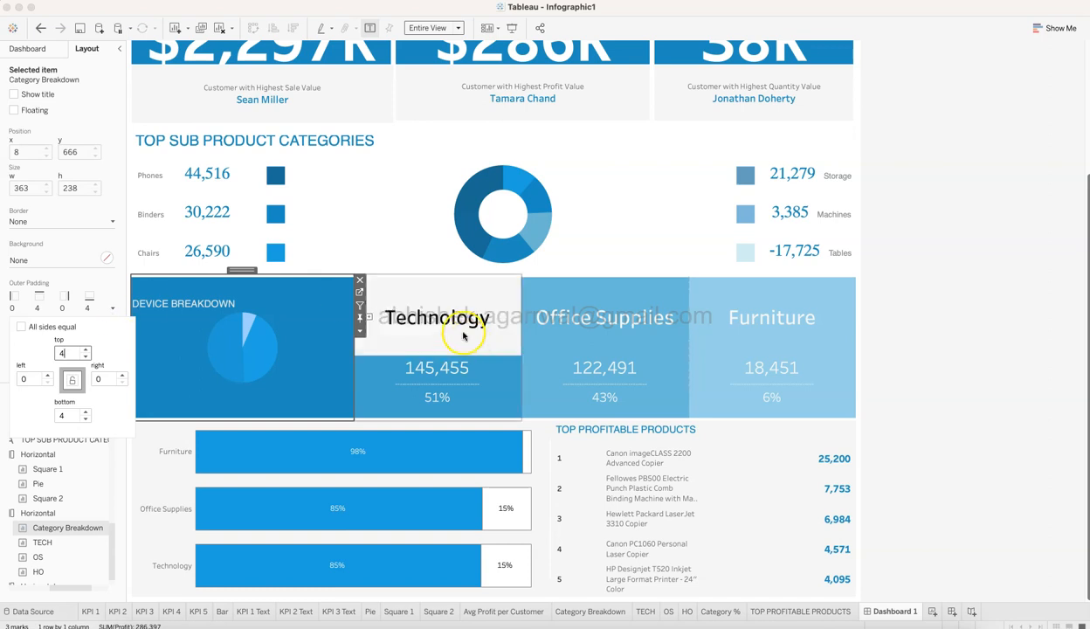
pyautogui.click(428, 311)
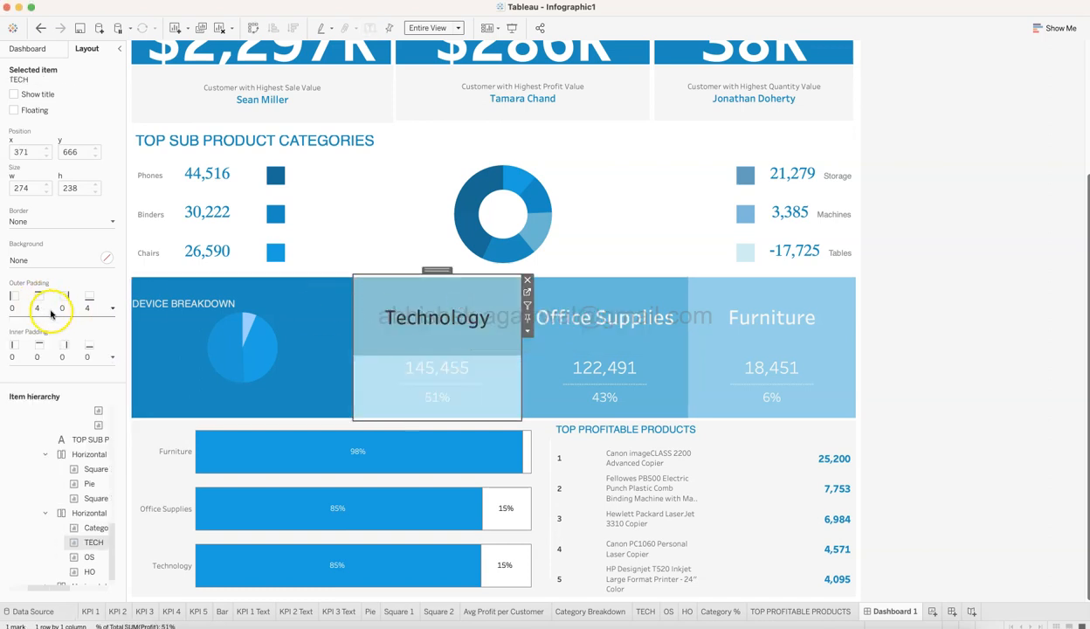
pyautogui.click(533, 301)
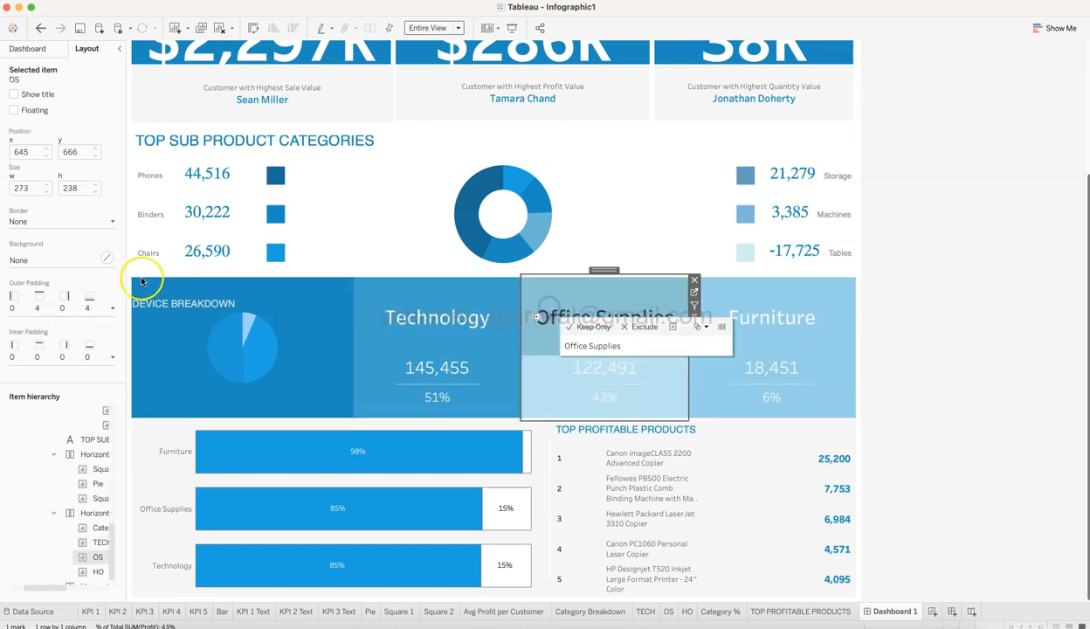
pyautogui.click(780, 313)
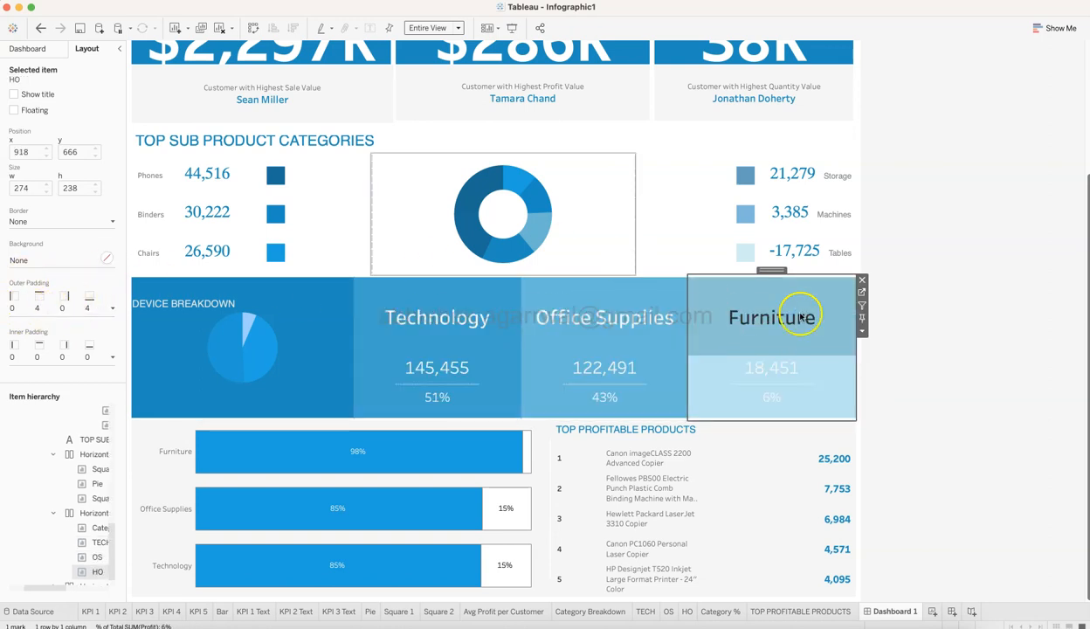
pyautogui.click(1003, 325)
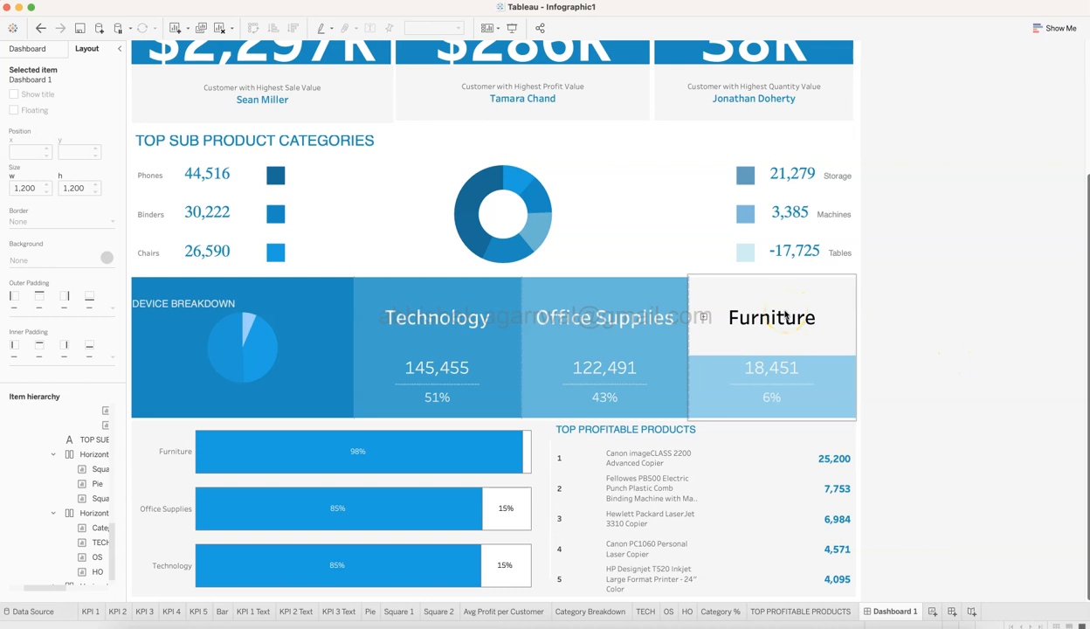
pyautogui.moveTo(249, 327)
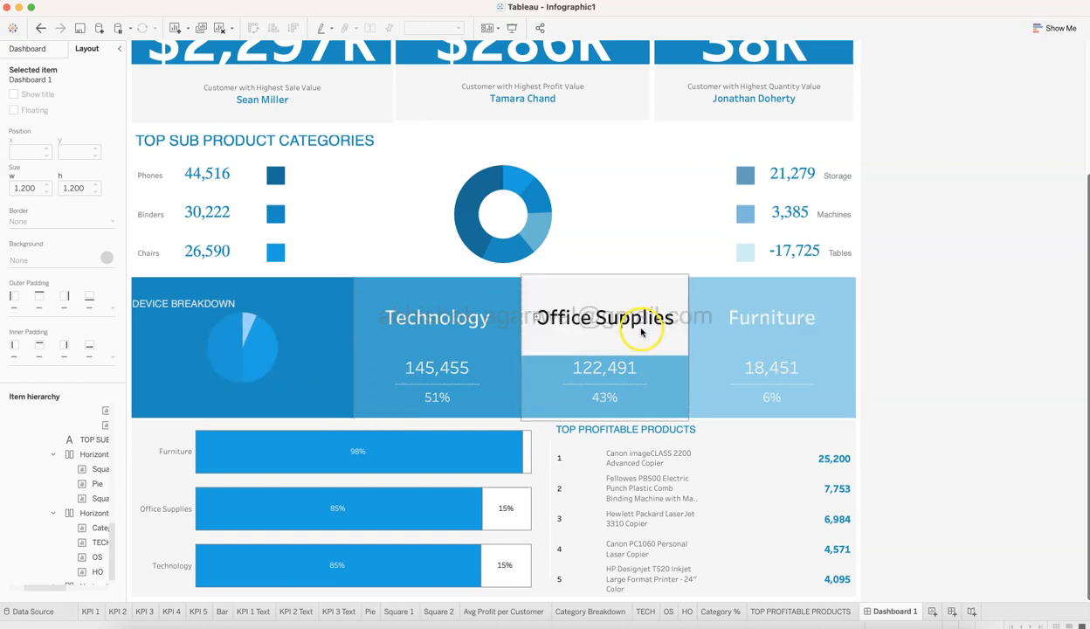
pyautogui.moveTo(575, 356)
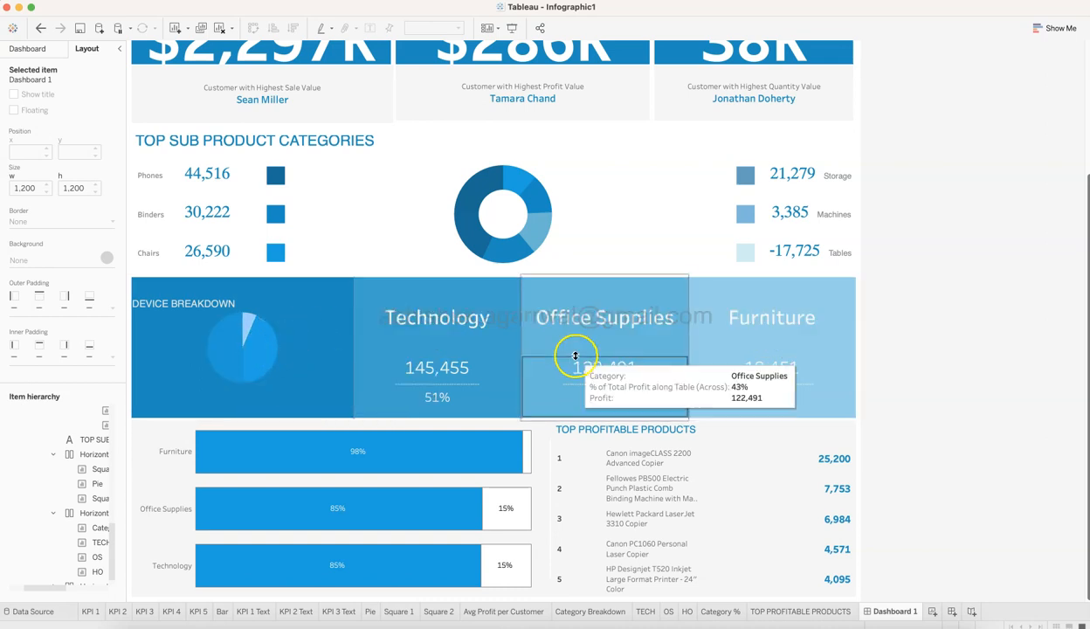
pyautogui.moveTo(281, 361)
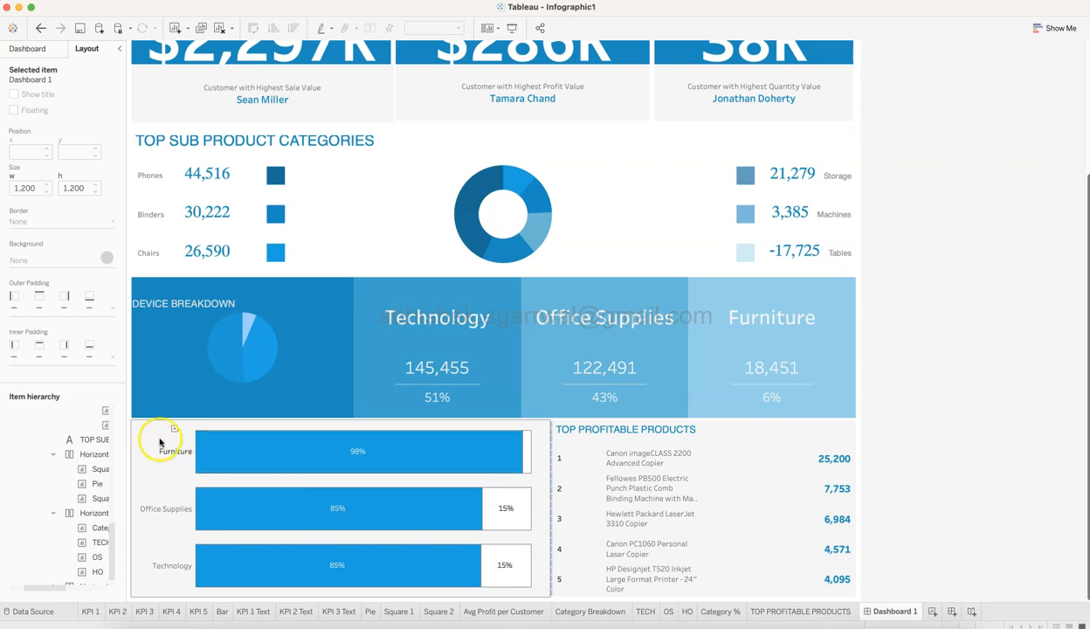
# Return to the dashboard's sheet list and point out the Category % and TOP PROFITABLE PRODUCTS sheets used in the last row.
pyautogui.click(27, 48)
pyautogui.moveTo(201, 512)
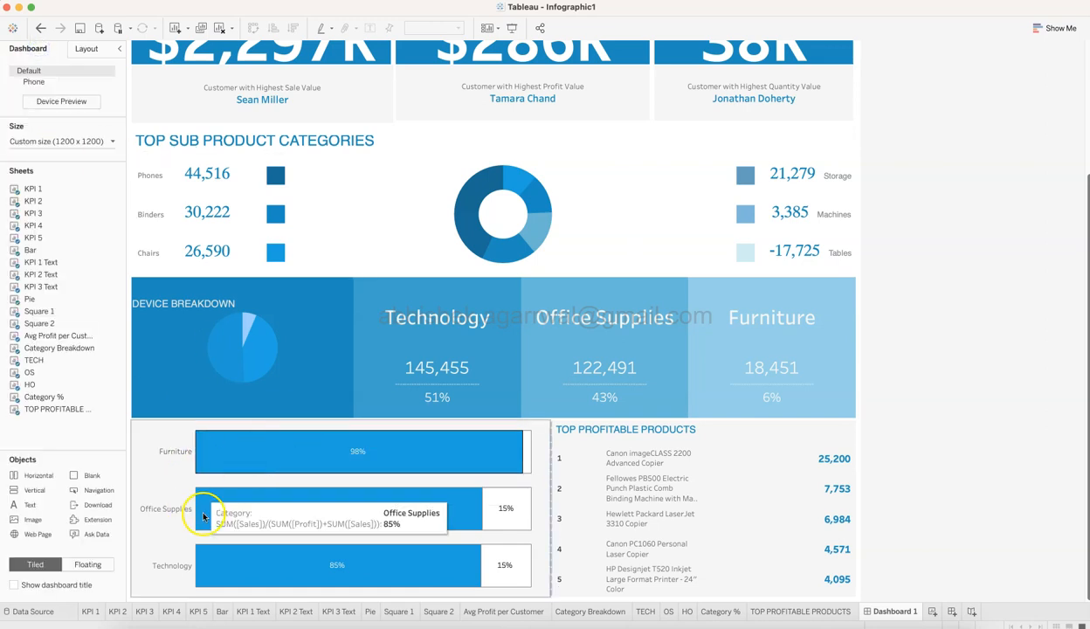
pyautogui.moveTo(500, 505)
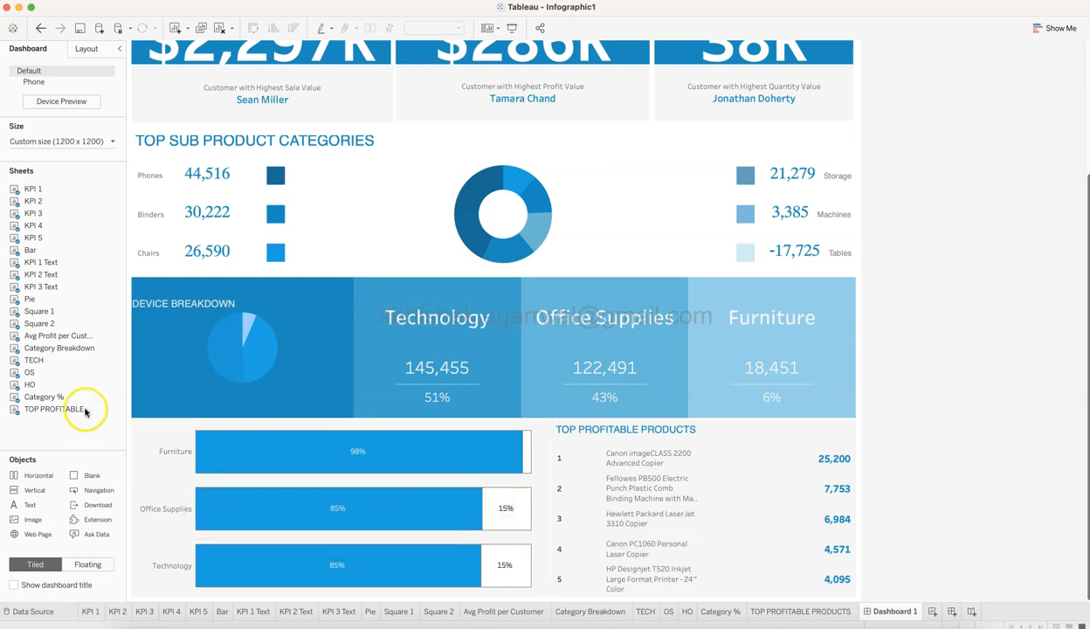
pyautogui.moveTo(81, 404)
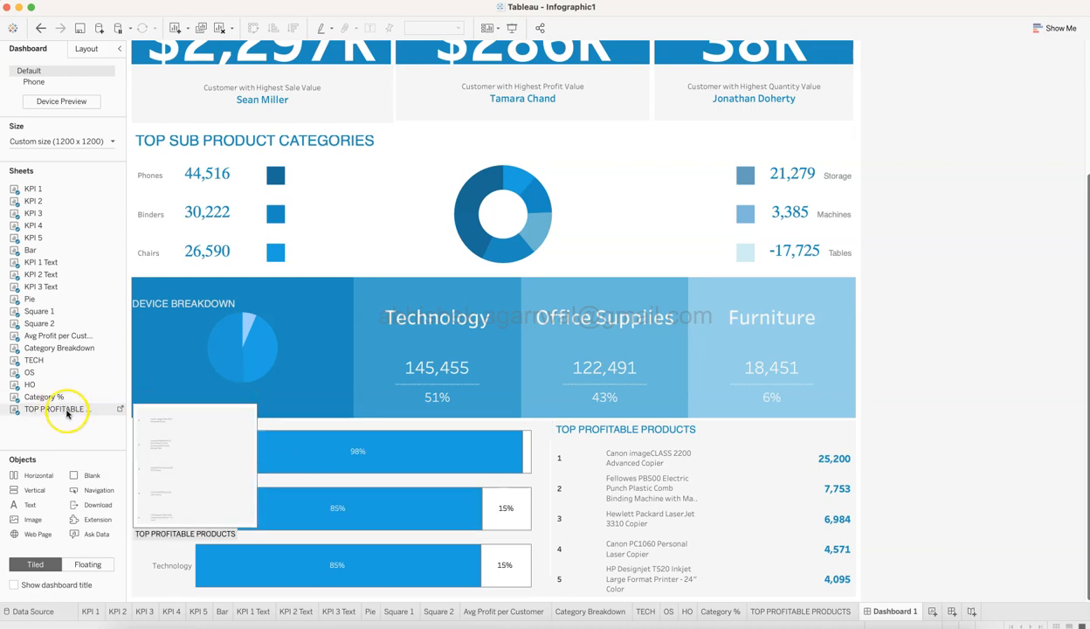
pyautogui.moveTo(725, 499)
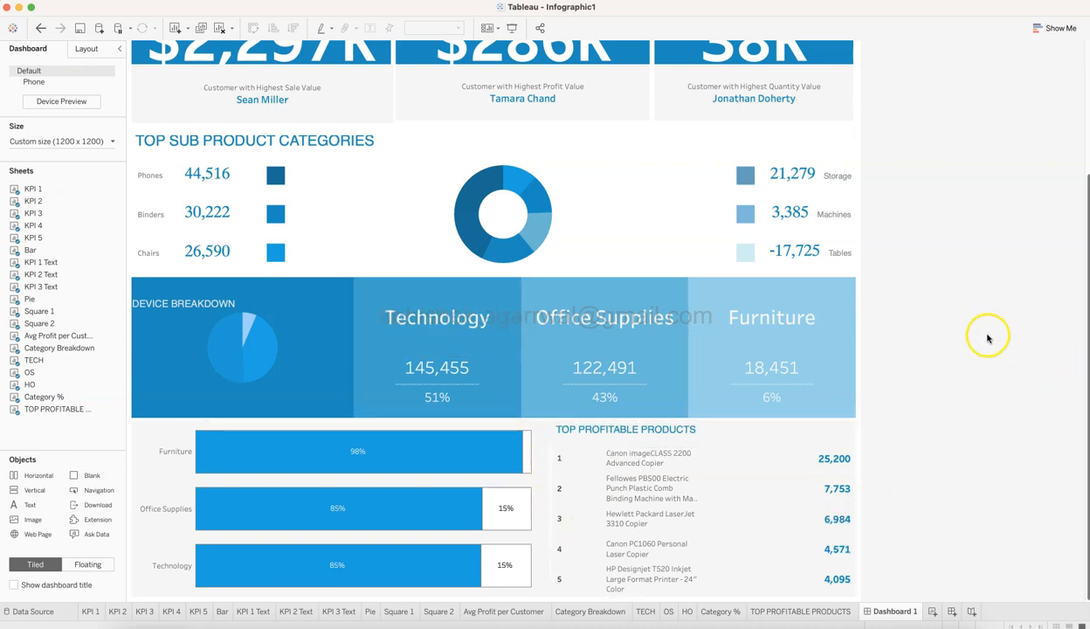
# Find the last horizontal container in the item hierarchy and examine the size and padding of the blank divider between Category % and TOP PROFITABLE PRODUCTS.
pyautogui.click(88, 49)
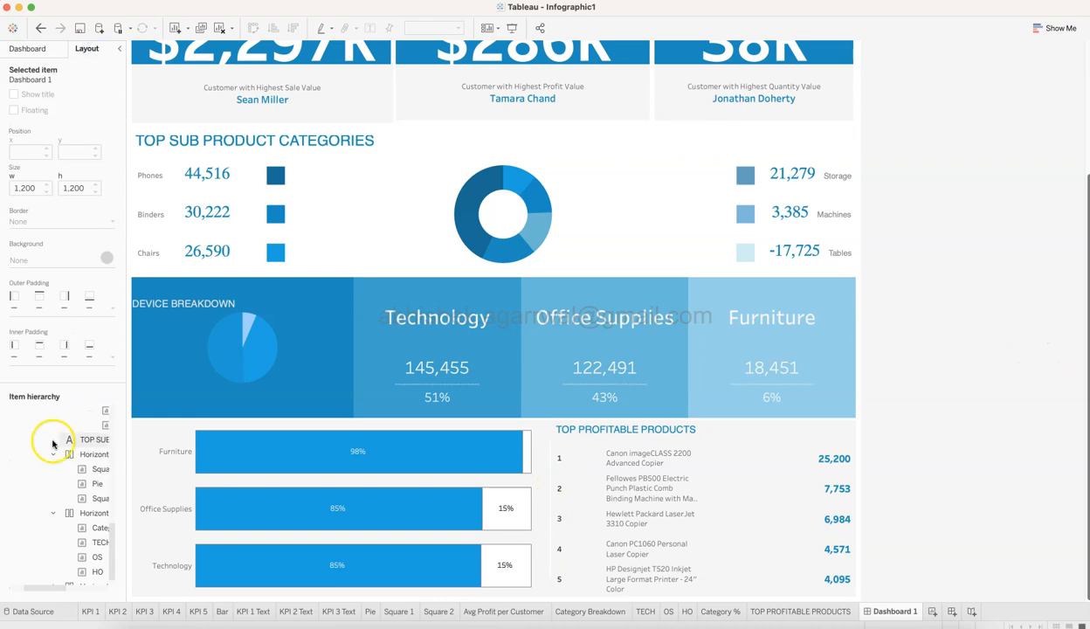
pyautogui.scroll(-5, 53, 472)
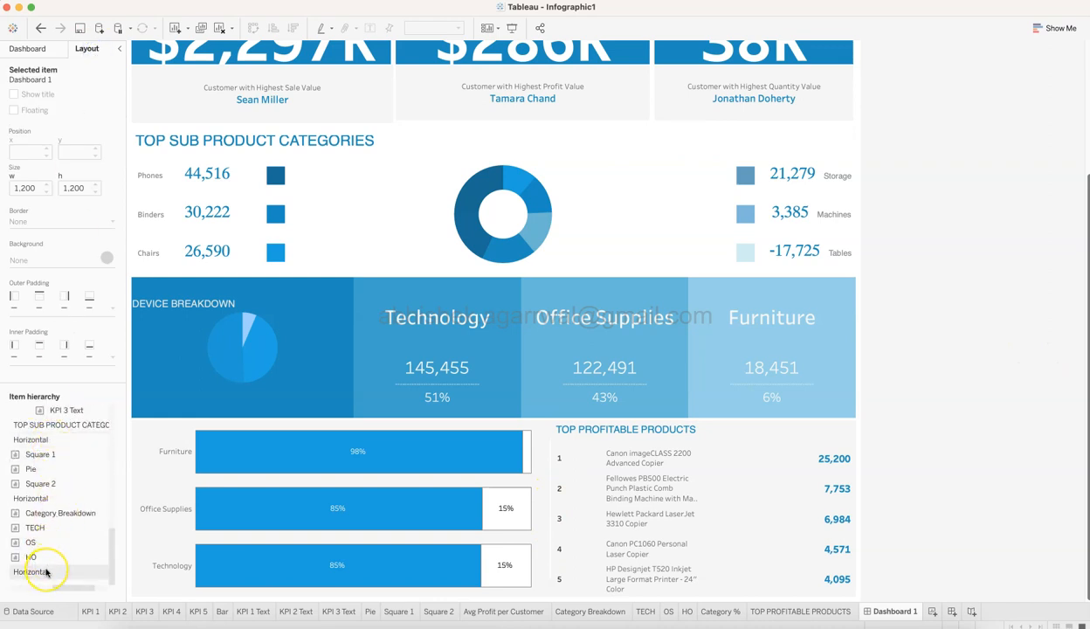
pyautogui.hscroll(5, 47, 572)
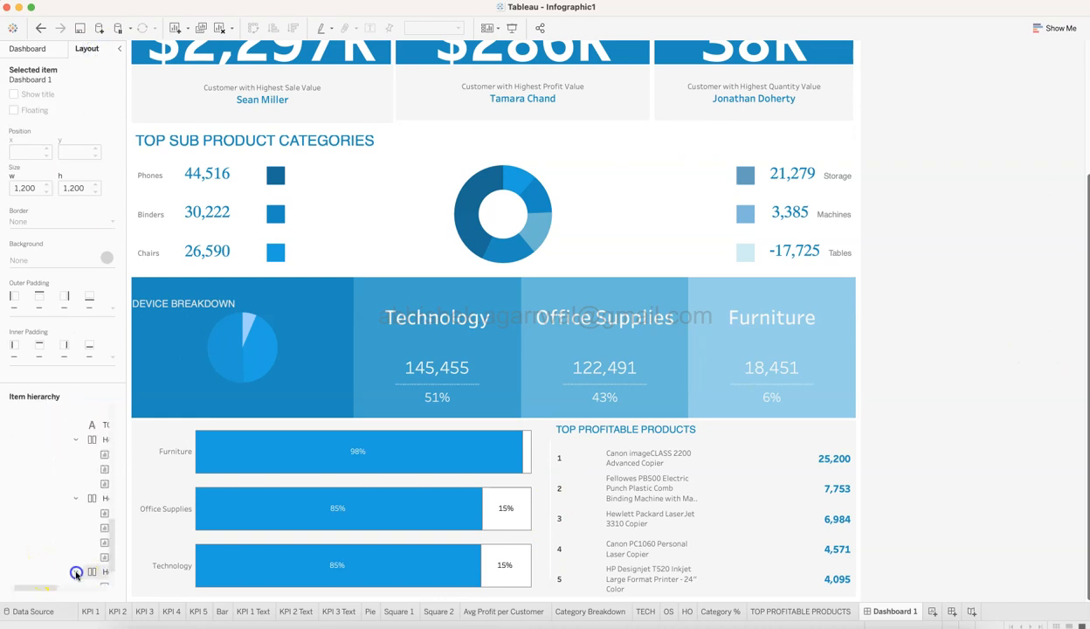
pyautogui.hscroll(-5, 35, 559)
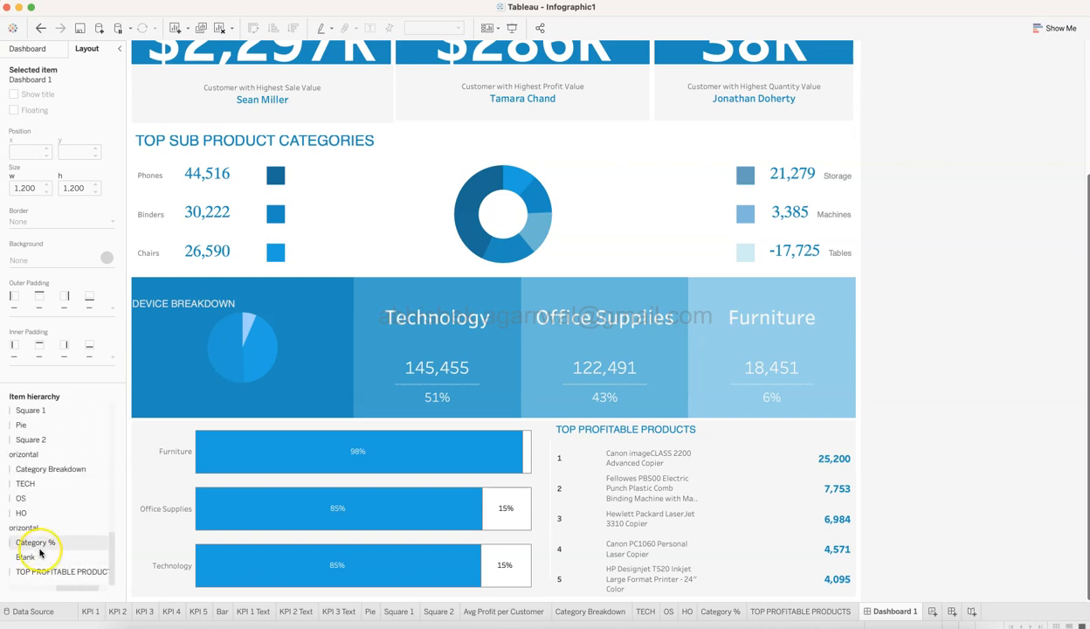
pyautogui.hscroll(-5, 40, 552)
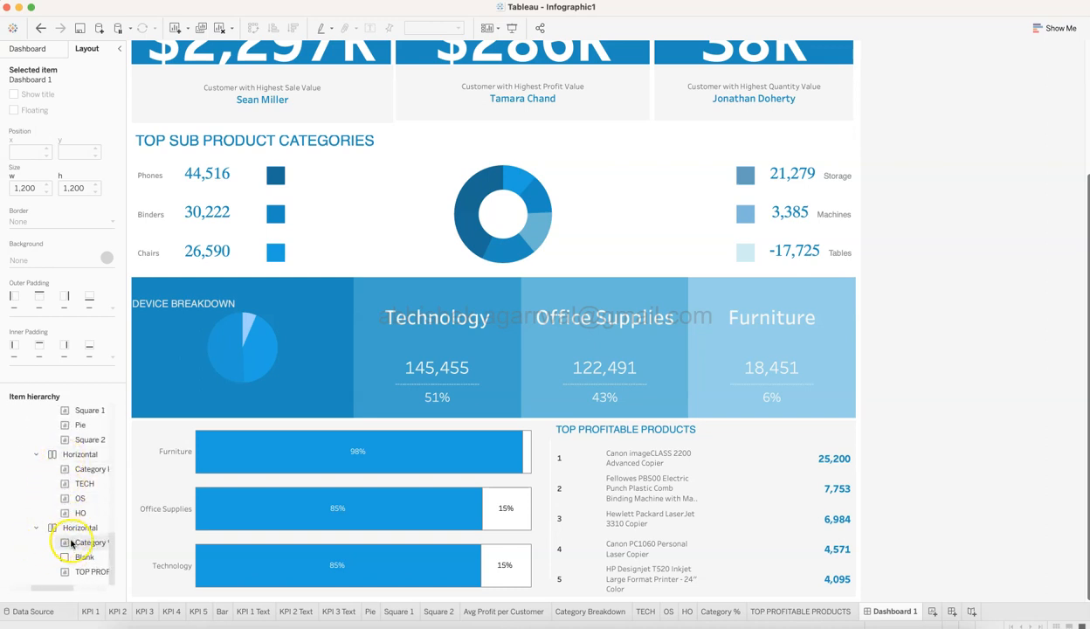
pyautogui.click(81, 557)
pyautogui.hscroll(-2, 80, 558)
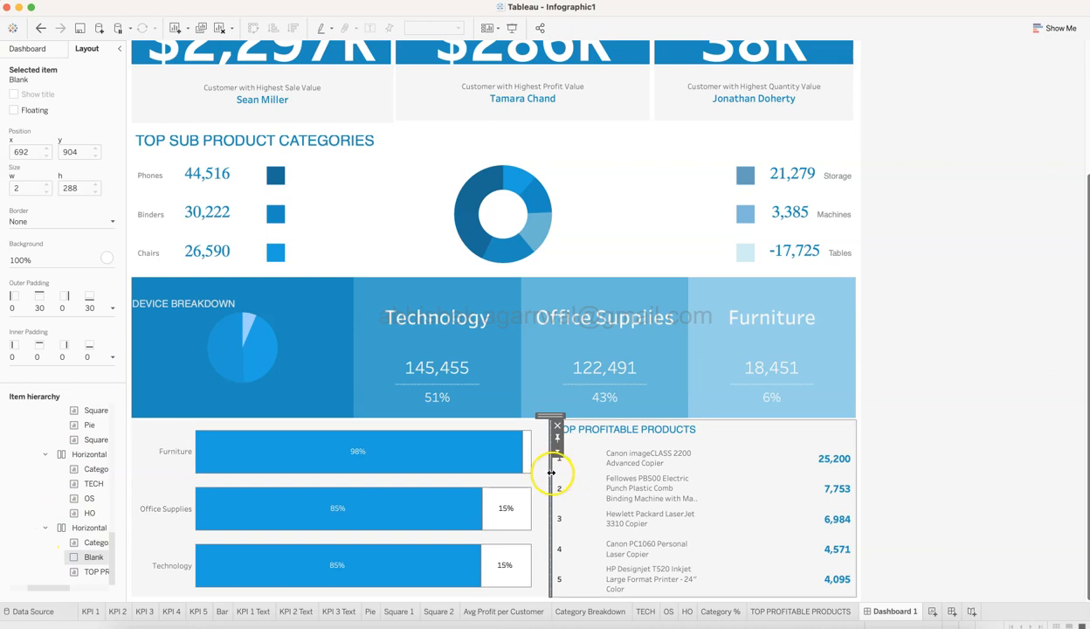
pyautogui.click(557, 451)
pyautogui.click(584, 506)
pyautogui.click(651, 347)
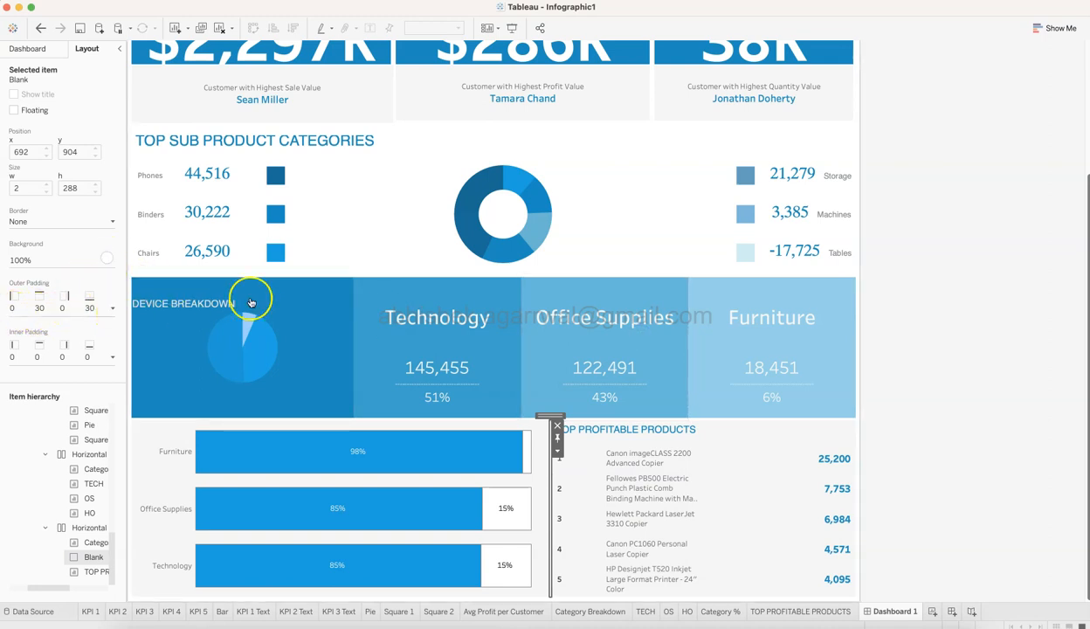
pyautogui.click(910, 455)
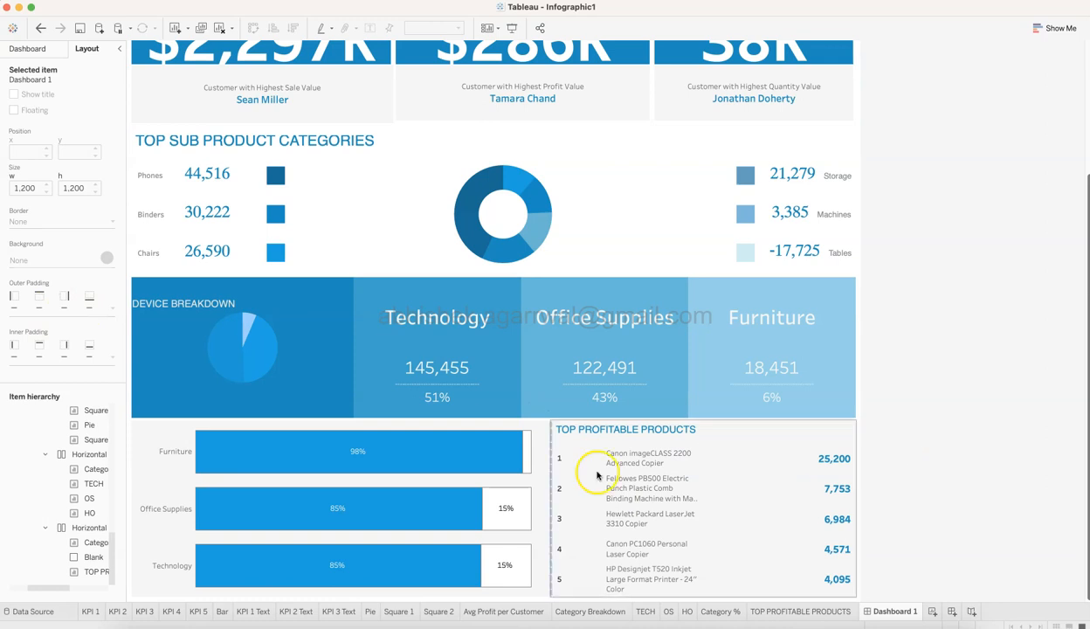
# Review the complete infographic dashboard from the KPI tiles down to the last row, with the dashboard's sheet list shown again.
pyautogui.moveTo(739, 530)
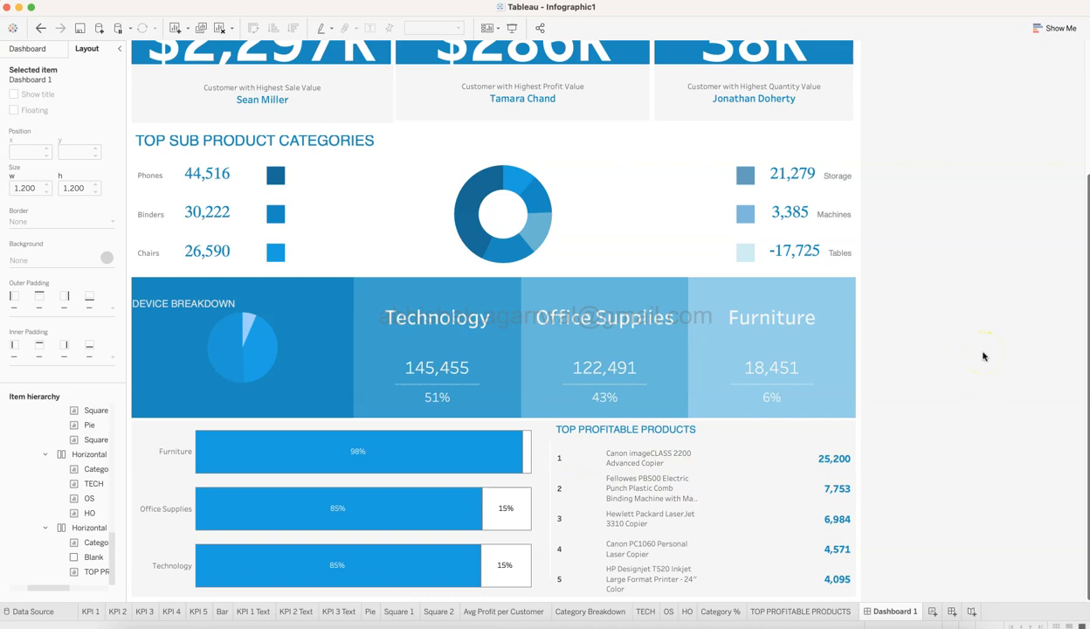
pyautogui.scroll(5, 983, 357)
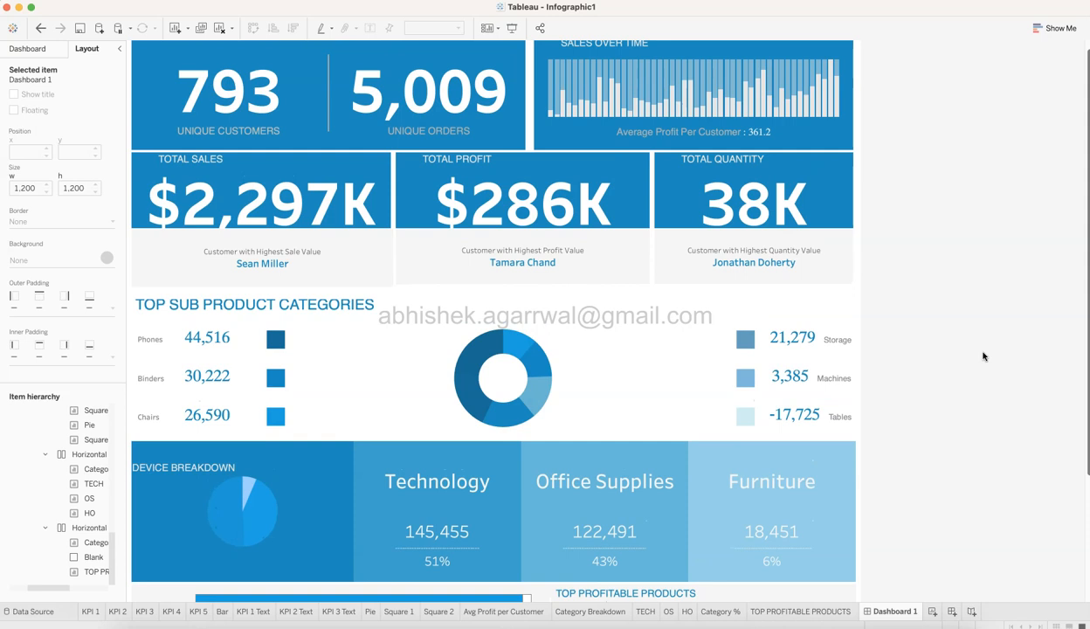
pyautogui.scroll(1, 983, 356)
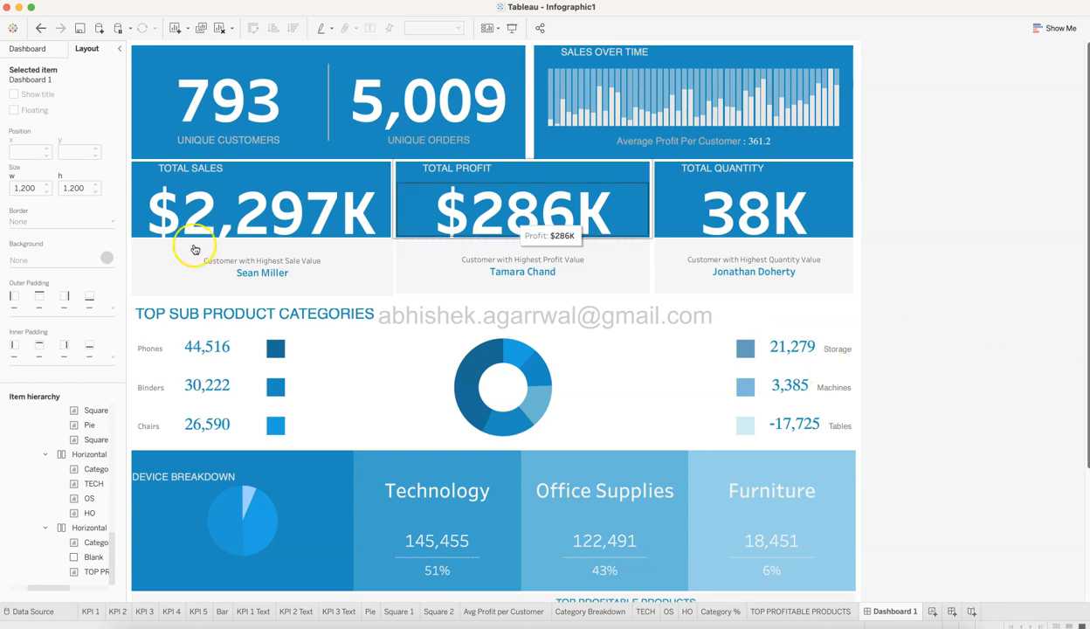
pyautogui.click(28, 48)
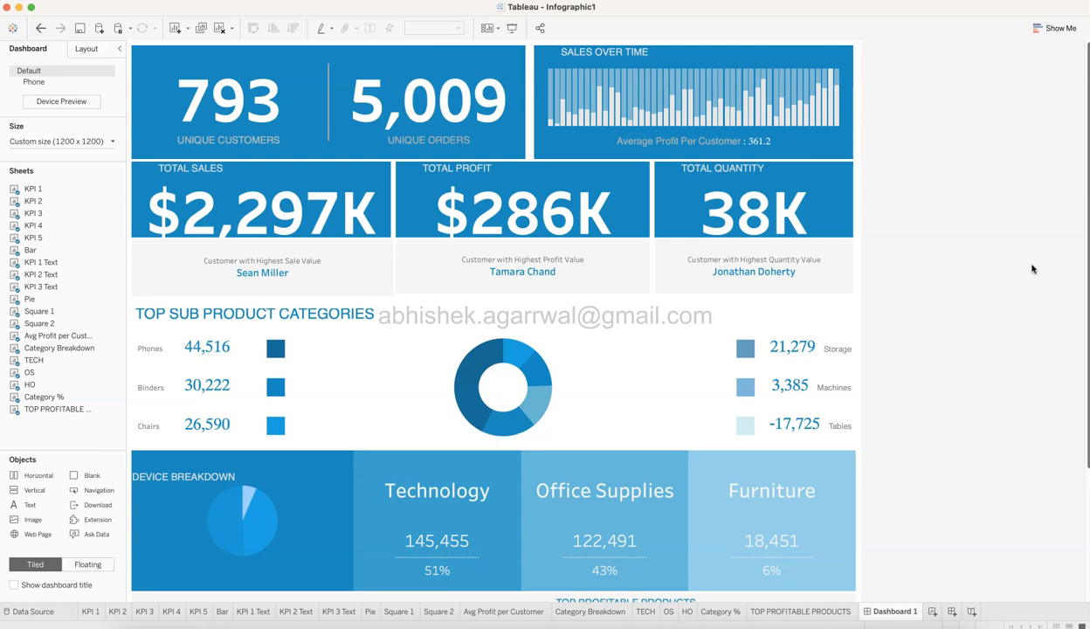
pyautogui.scroll(-5, 1032, 268)
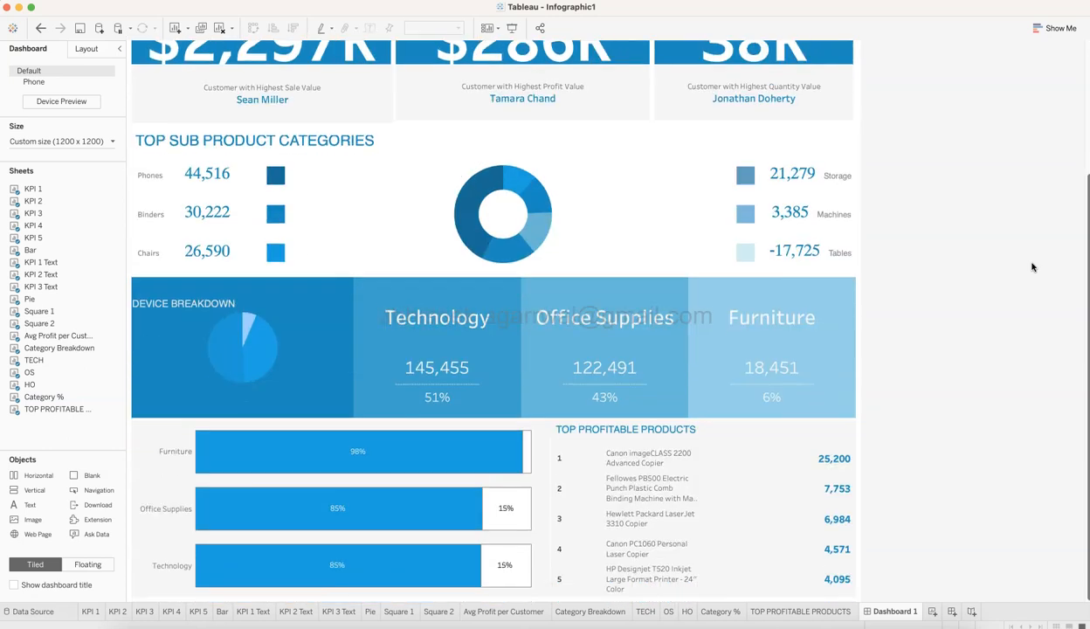
pyautogui.scroll(5, 1032, 267)
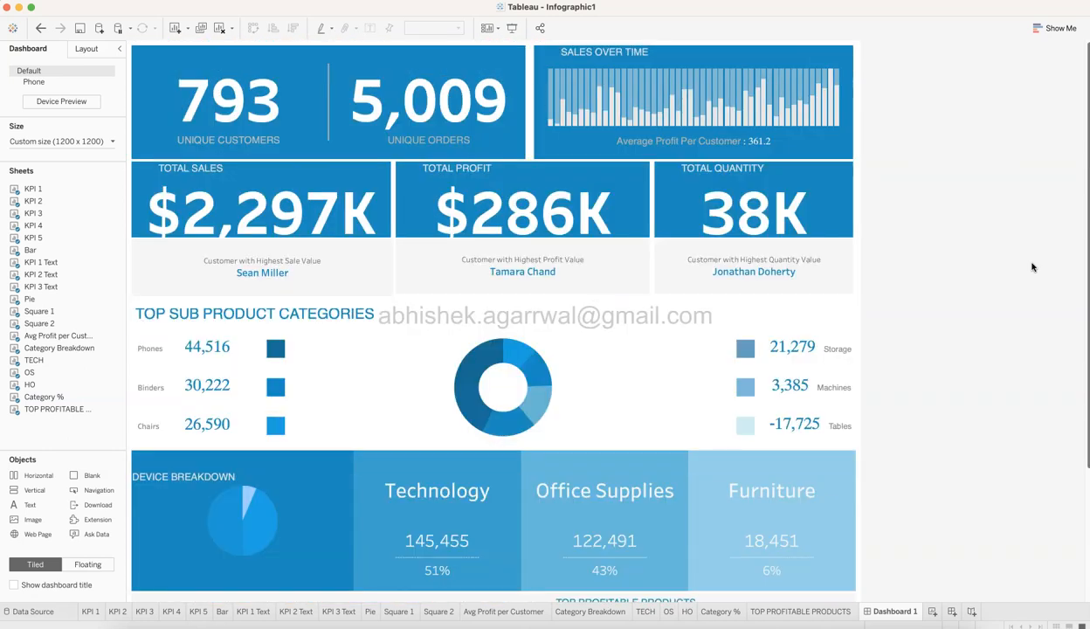